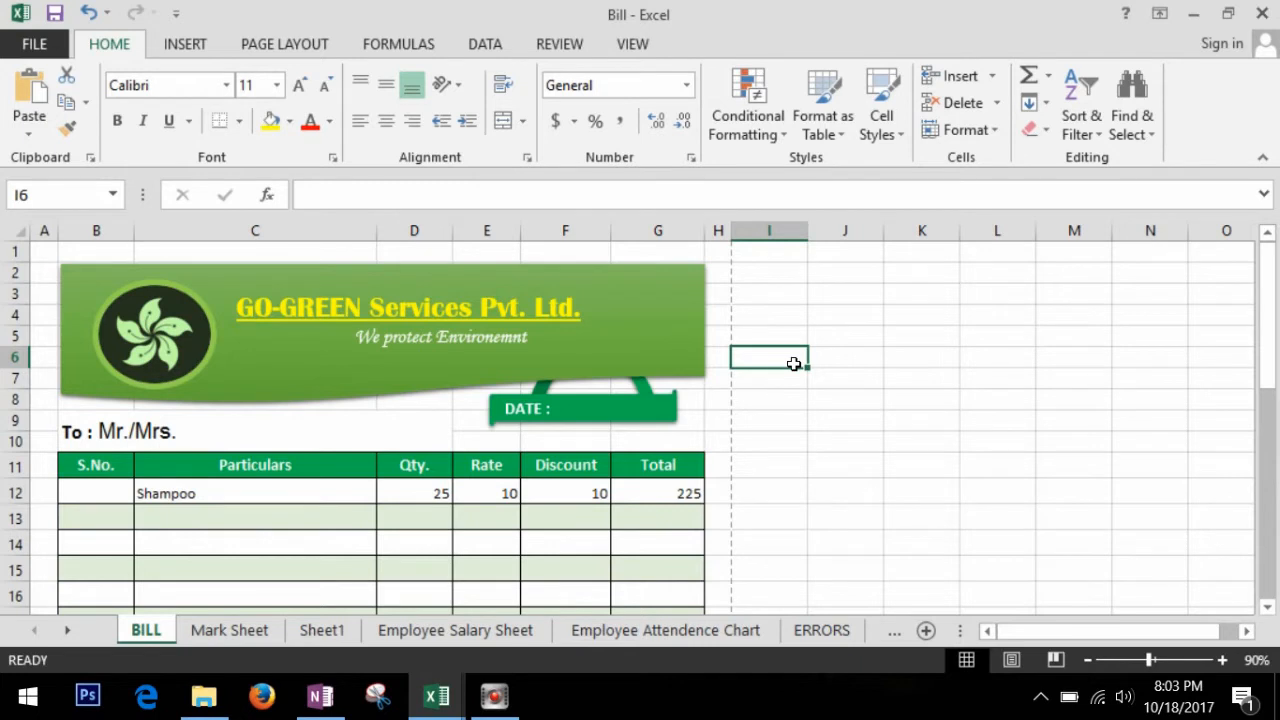
- Examine the finished bill's customer line, item rows and Total column as a model for the new sheet
{"action": "left_click", "coordinate": [374, 436]}
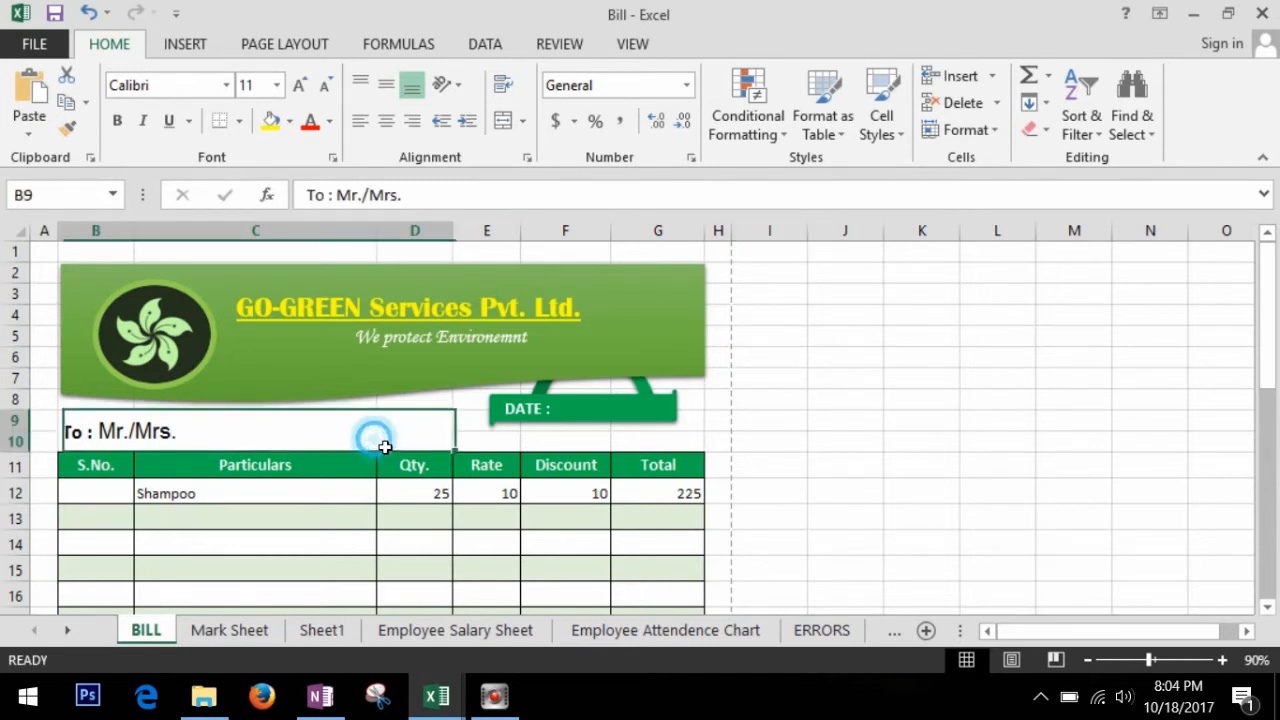
{"action": "scroll", "coordinate": [408, 483], "scroll_direction": "down", "scroll_amount": 1}
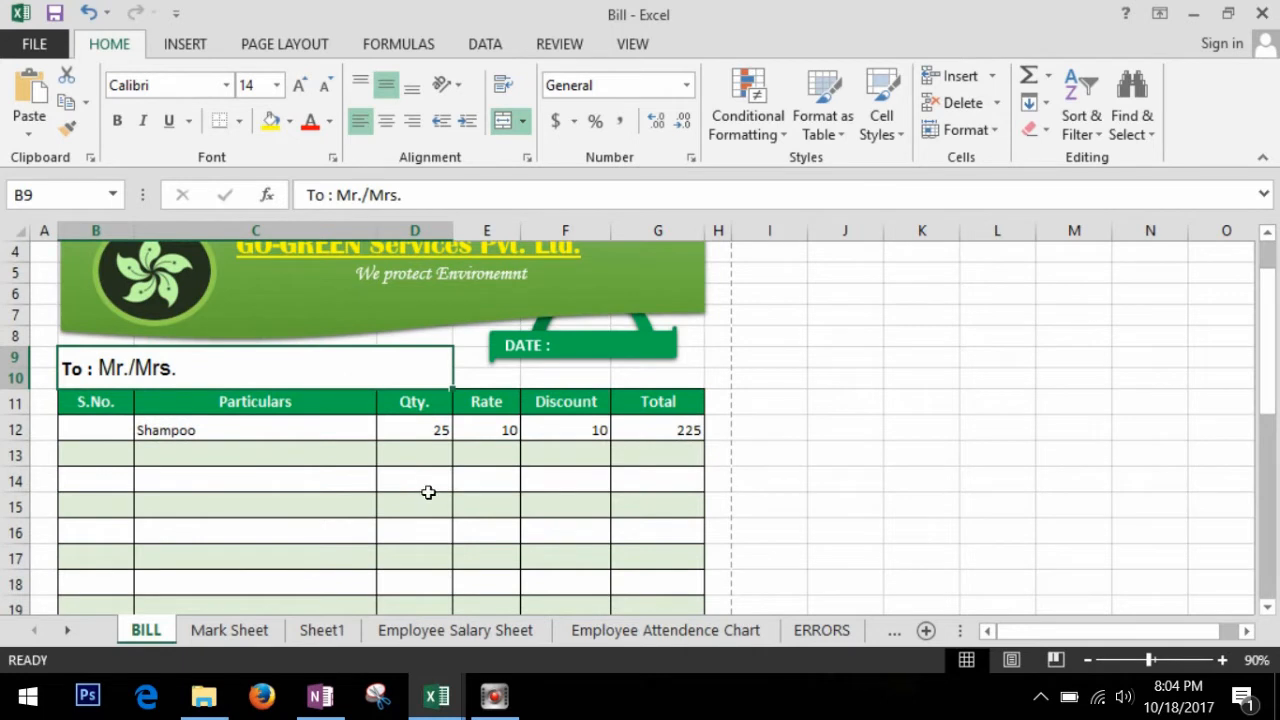
{"action": "left_click", "coordinate": [424, 487]}
{"action": "left_click", "coordinate": [537, 518]}
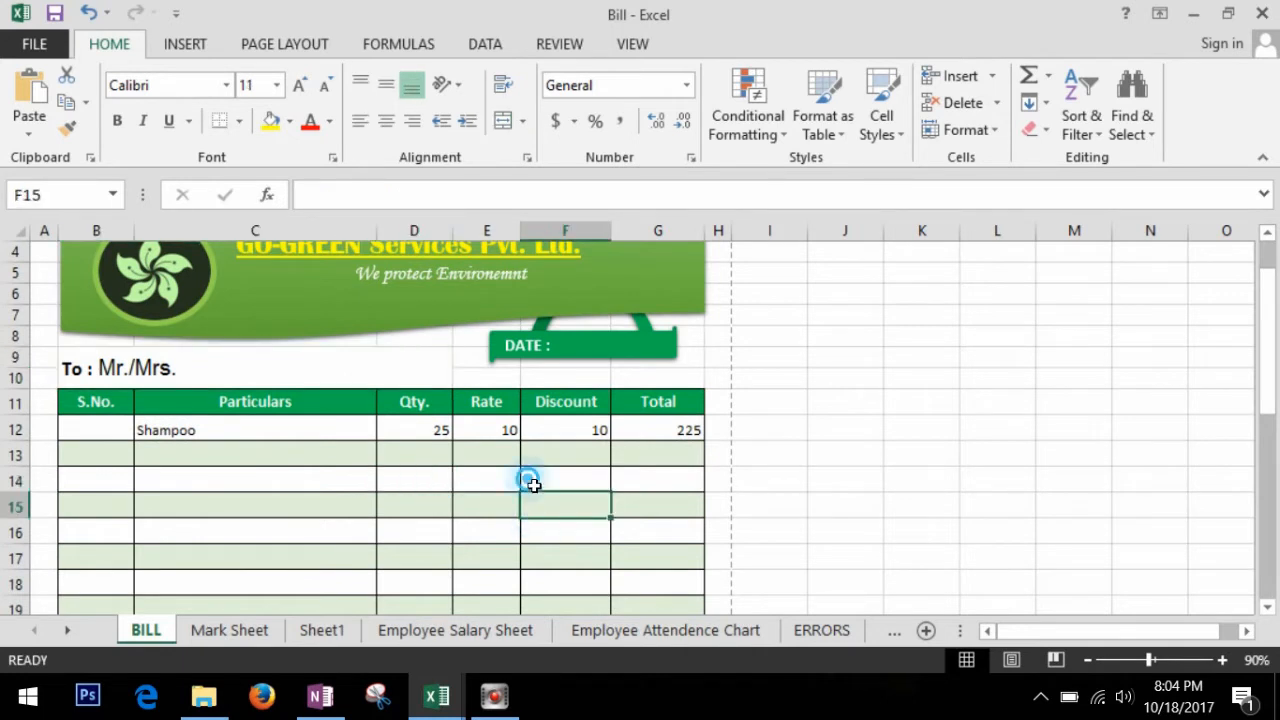
{"action": "left_click", "coordinate": [534, 484]}
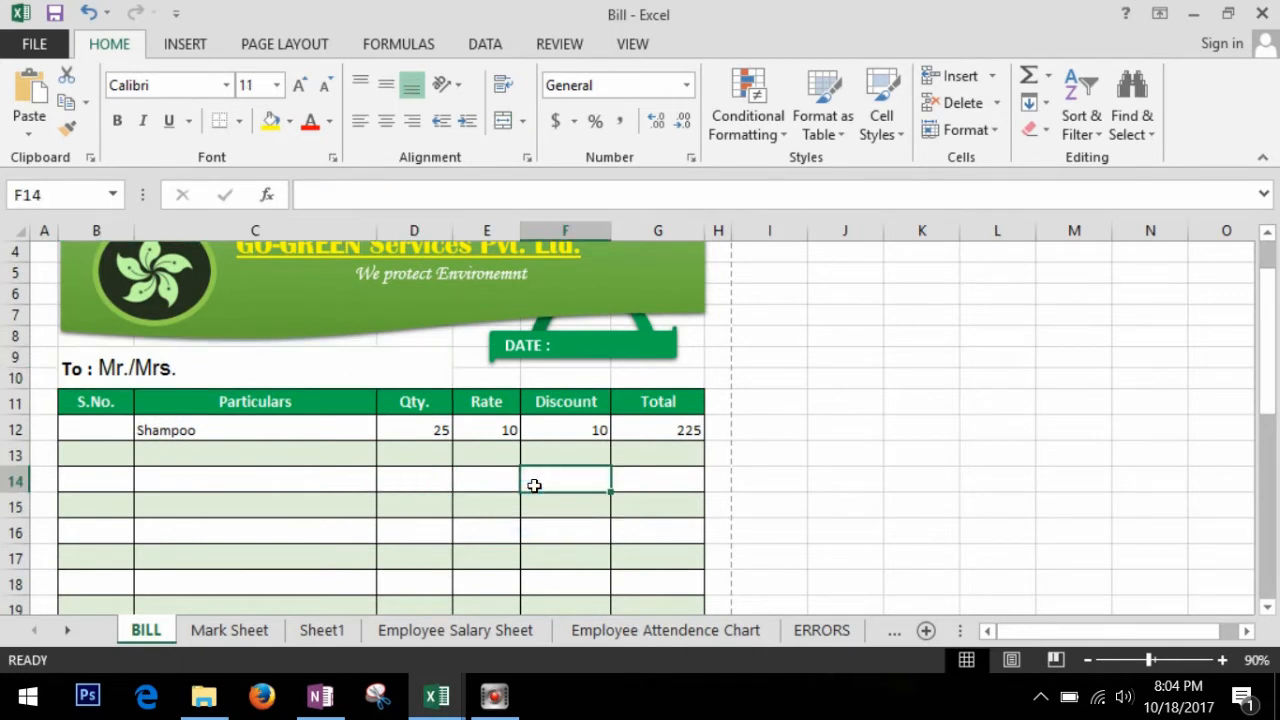
{"action": "left_click", "coordinate": [499, 521]}
{"action": "left_click", "coordinate": [680, 430]}
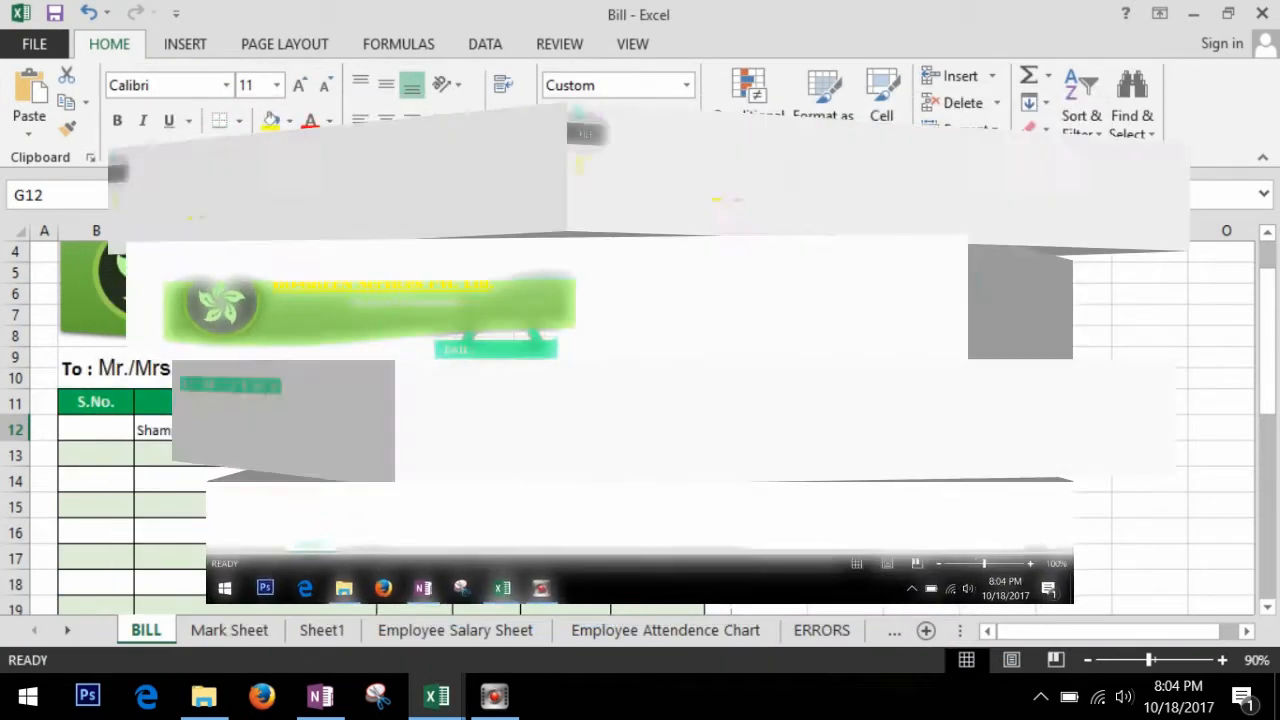
- In the blank workbook Book1, enter the headings S.No., Particulars and Qty. in cells A1 to C1
{"action": "type", "text": "S"}
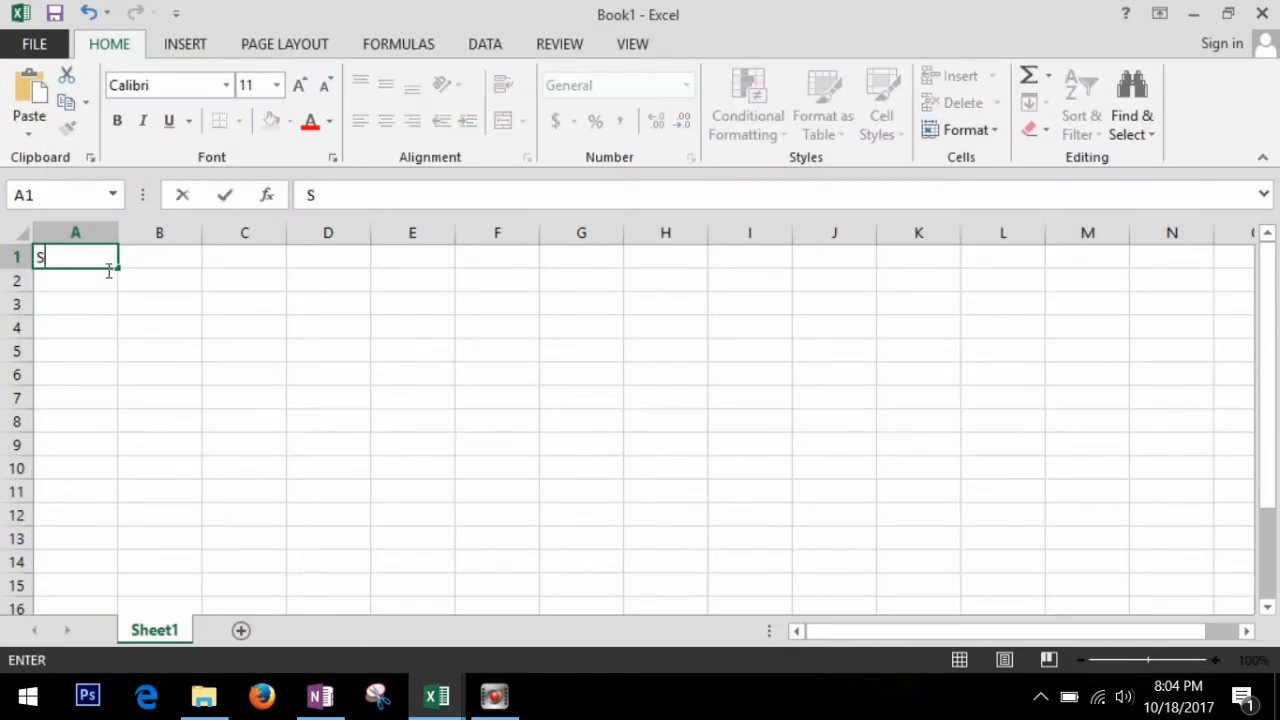
{"action": "type", "text": ".No."}
{"action": "key", "text": "Tab"}
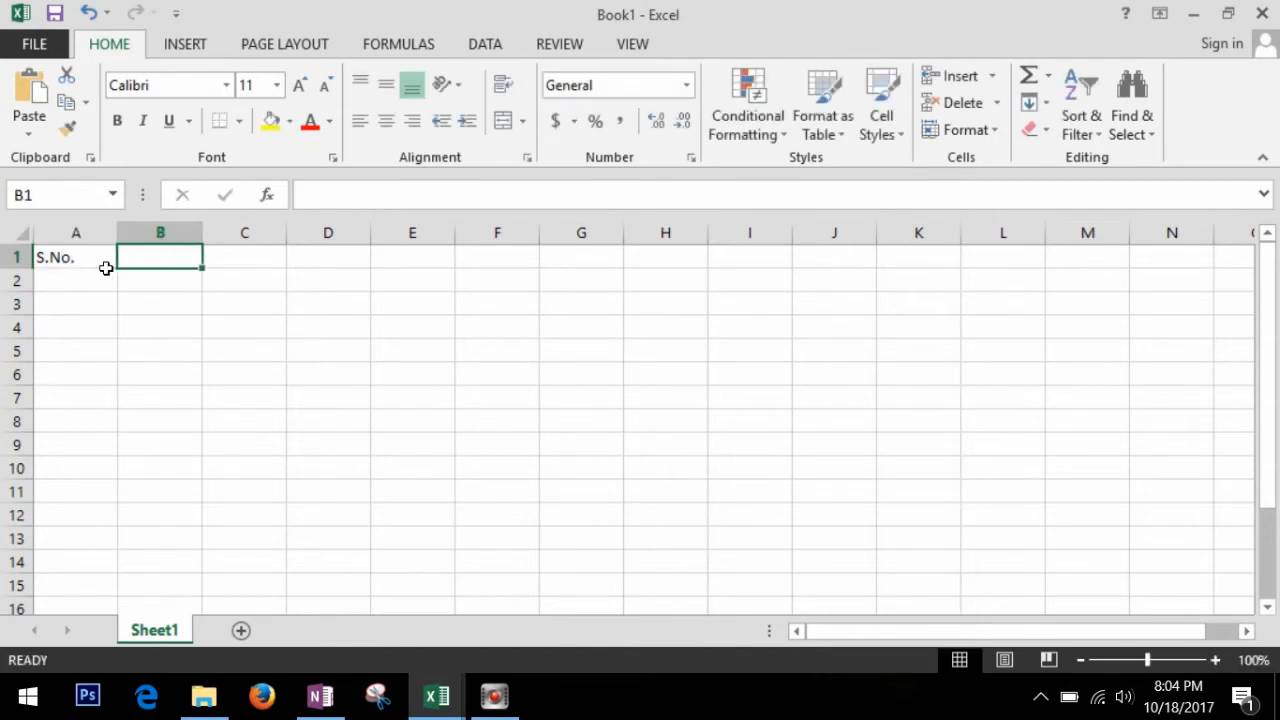
{"action": "type", "text": "Partic"}
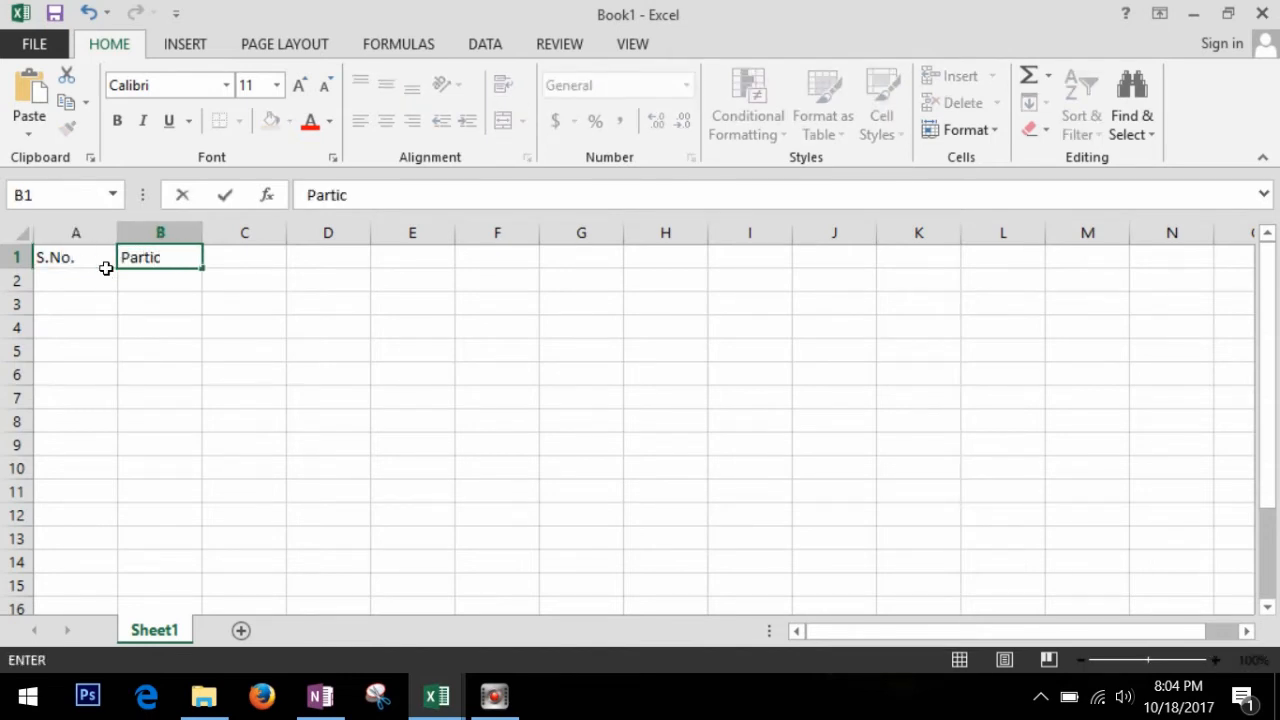
{"action": "type", "text": "ulars"}
{"action": "key", "text": "Tab"}
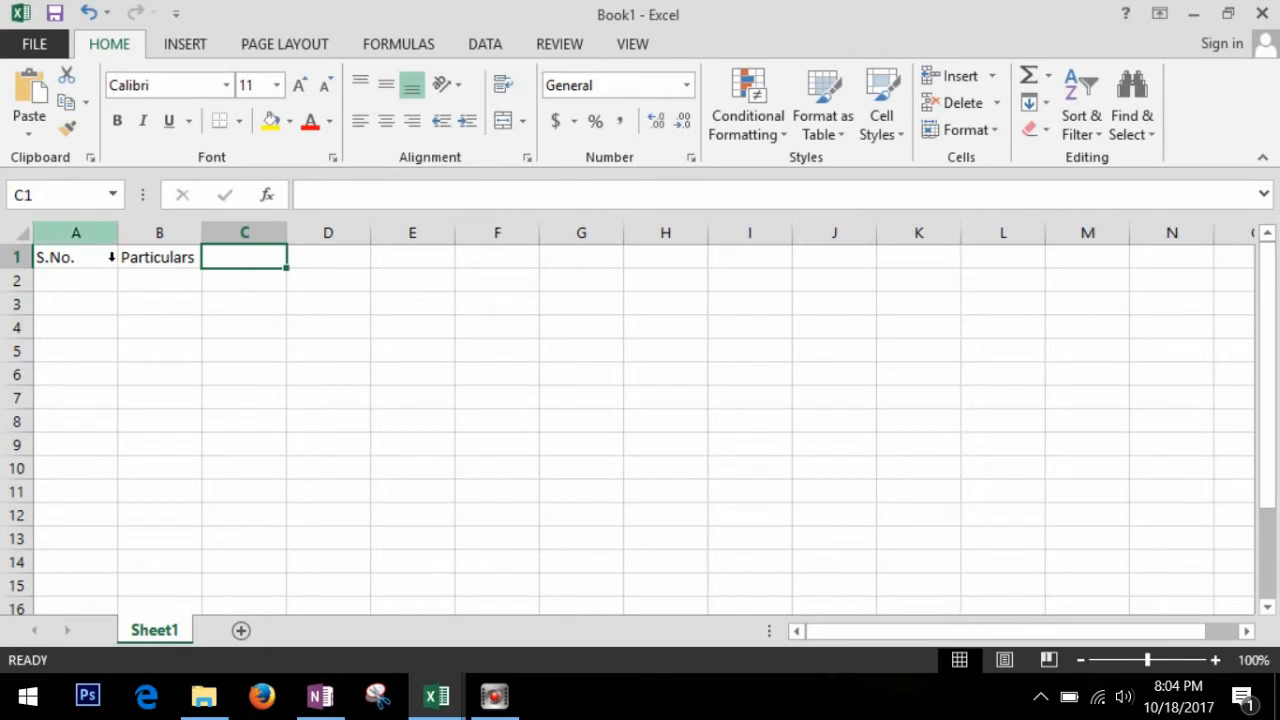
{"action": "type", "text": "Q"}
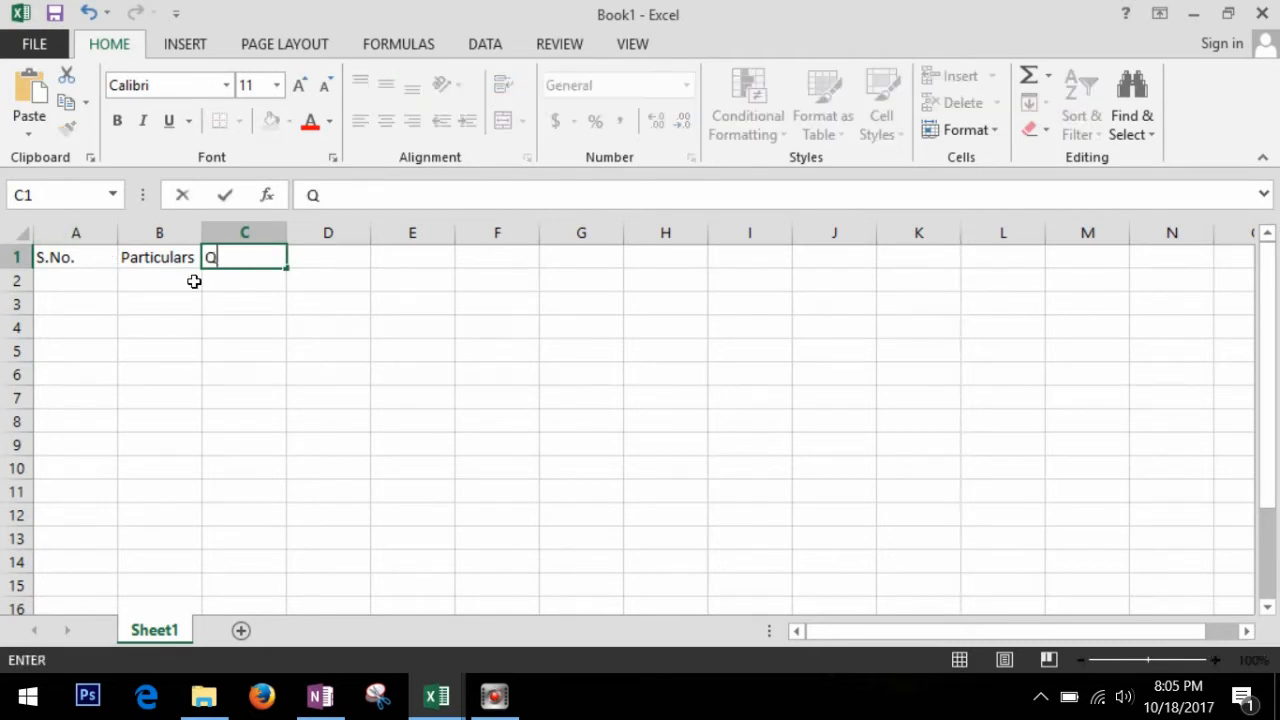
{"action": "type", "text": "ty."}
{"action": "key", "text": "Tab"}
- Complete the heading row with Rate, Discount and Total in cells D1 to F1
{"action": "type", "text": "R"}
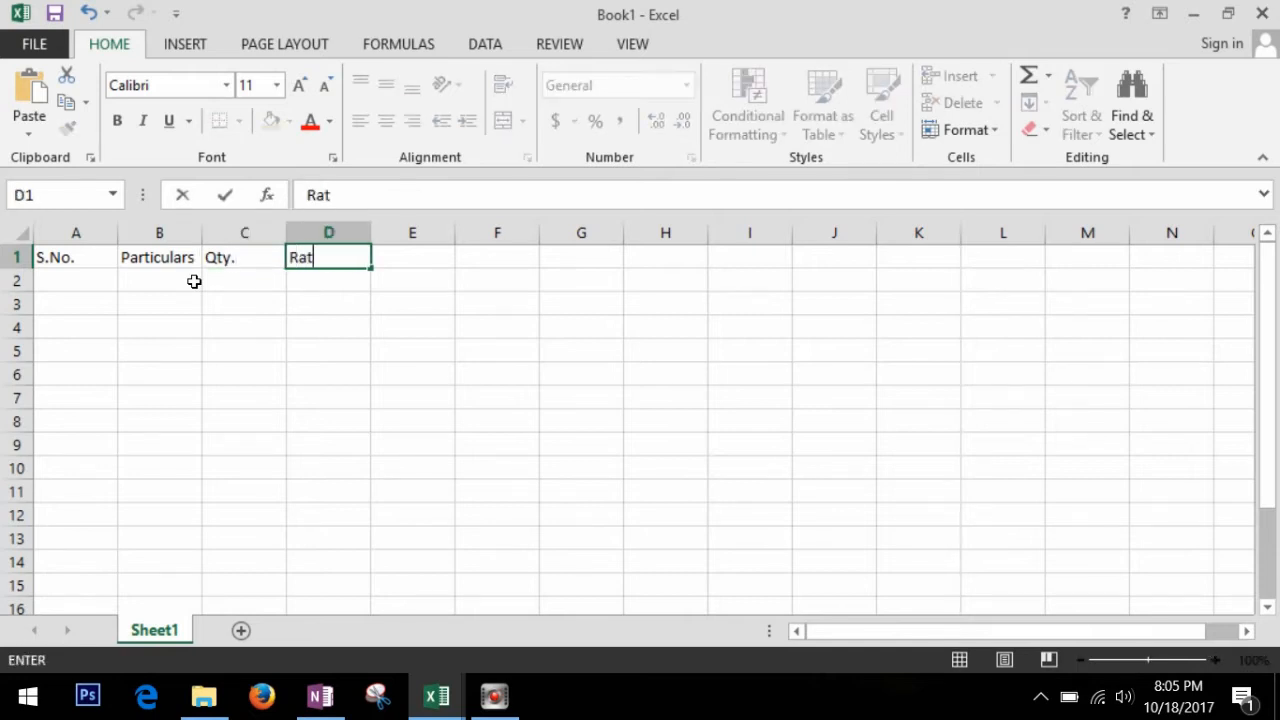
{"action": "type", "text": "ate"}
{"action": "key", "text": "Tab"}
{"action": "type", "text": "Discount"}
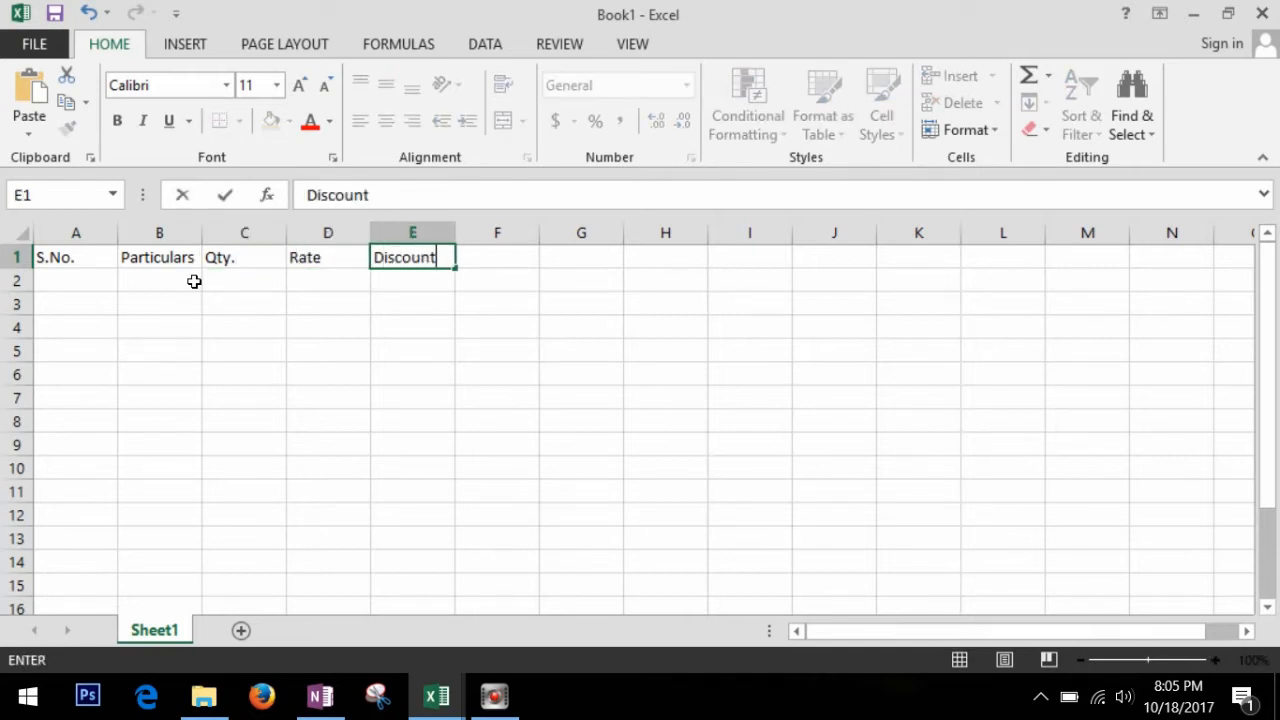
{"action": "key", "text": "Tab"}
{"action": "type", "text": "Total"}
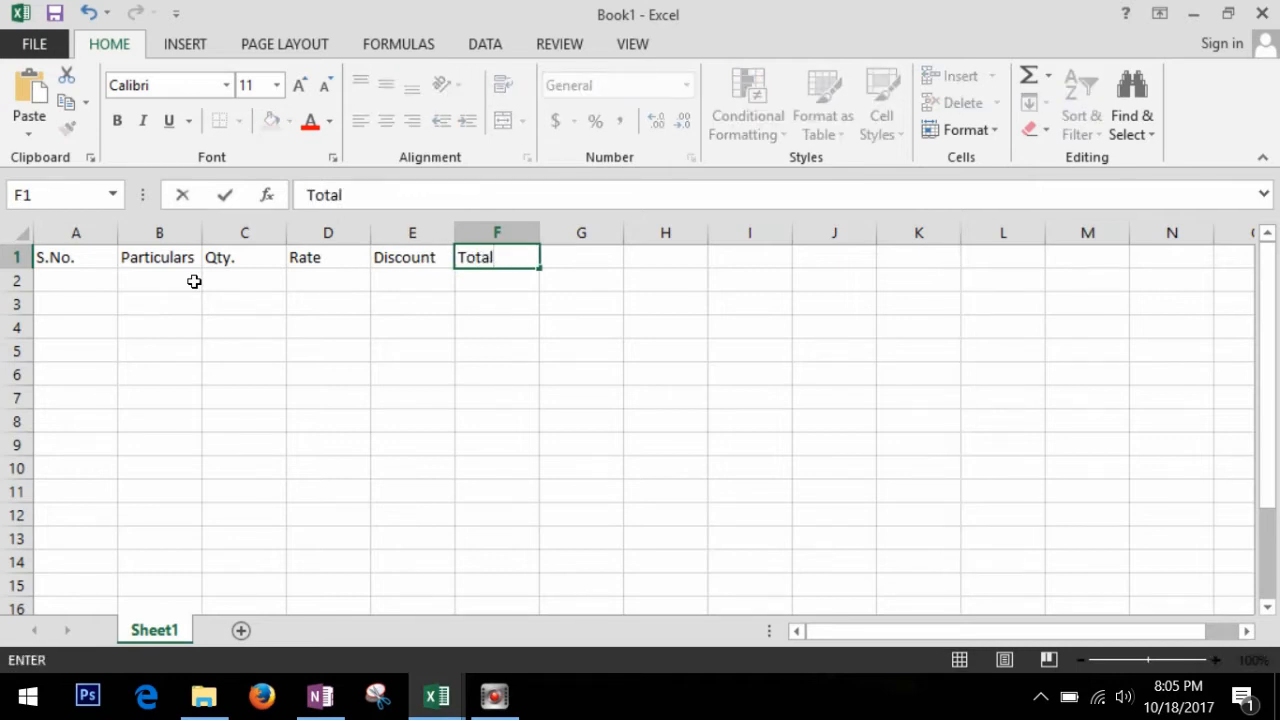
{"action": "key", "text": "Return"}
{"action": "key", "text": "Return"}
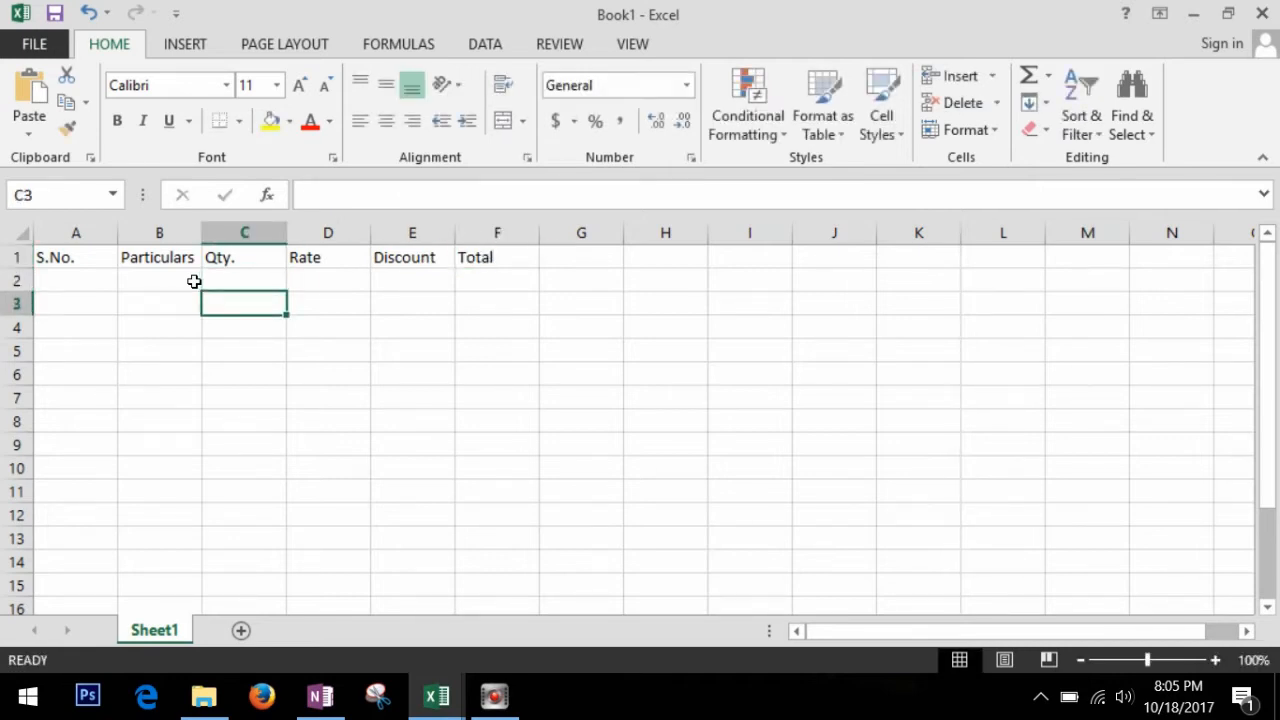
- Enter the summary labels Grand Total, Received and Change in cells D11 to D13
{"action": "left_click", "coordinate": [328, 491]}
{"action": "type", "text": "Grand "}
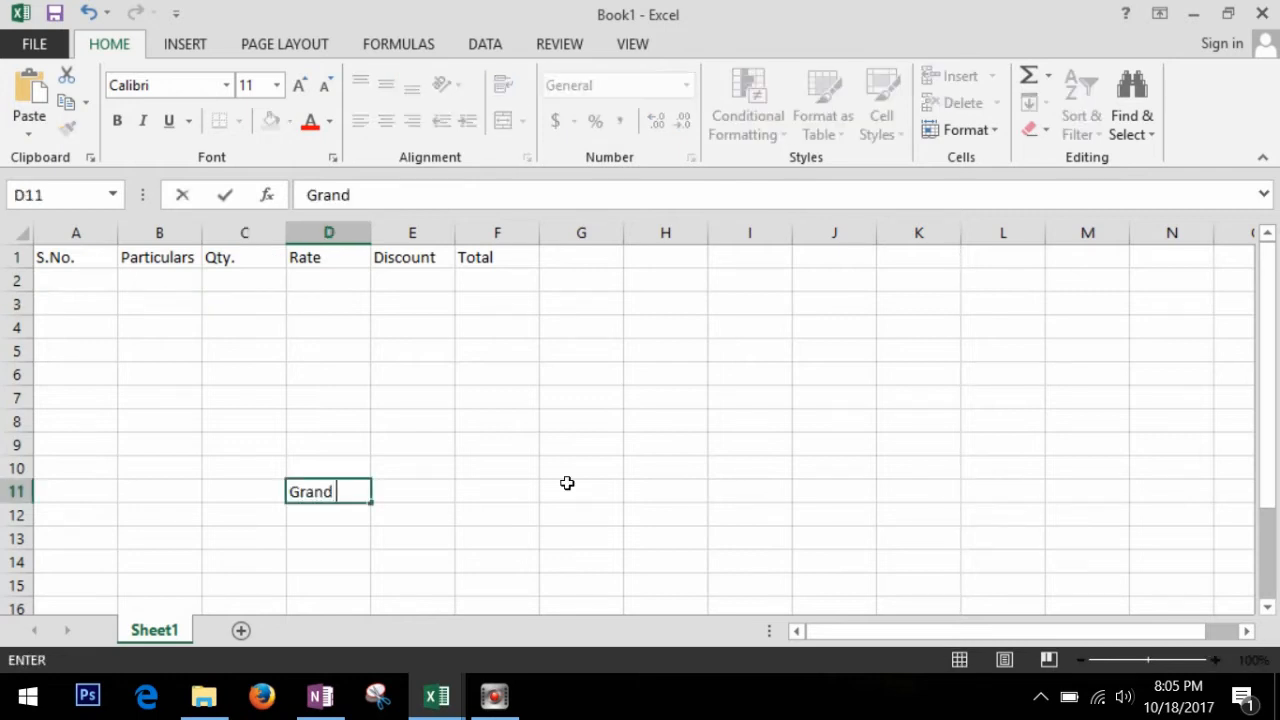
{"action": "type", "text": "Total"}
{"action": "key", "text": "Return"}
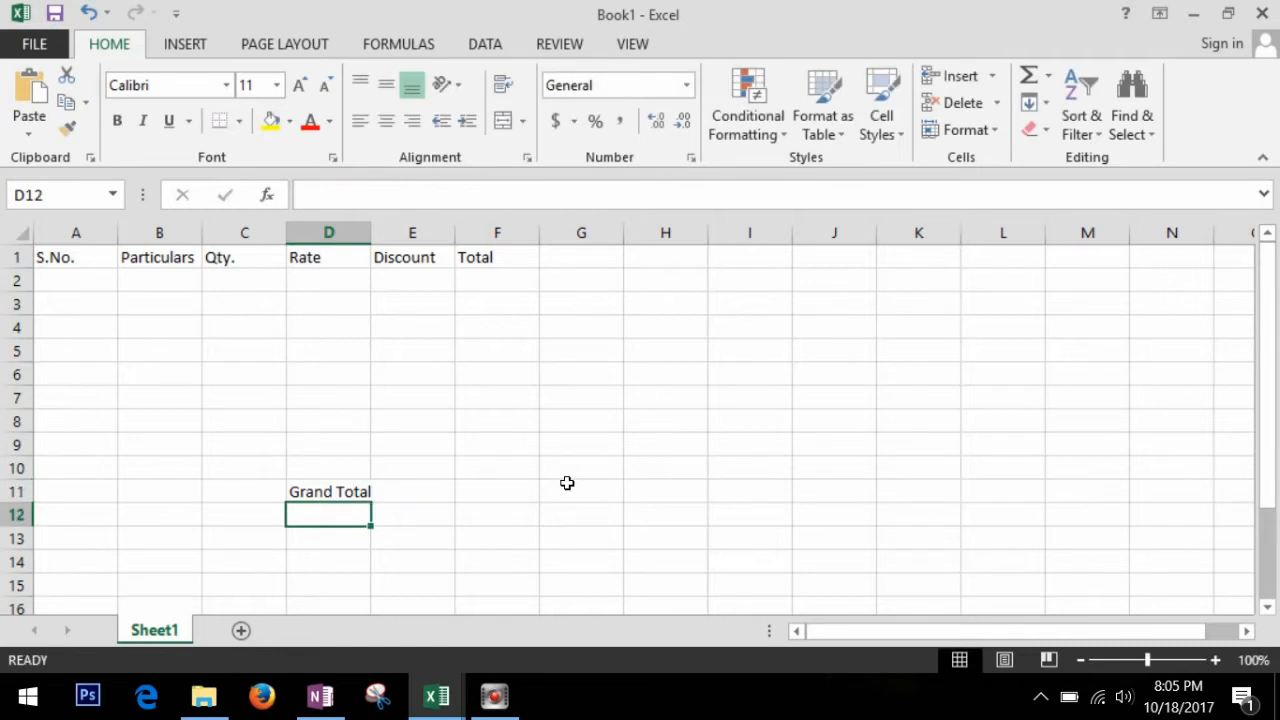
{"action": "type", "text": "Rece"}
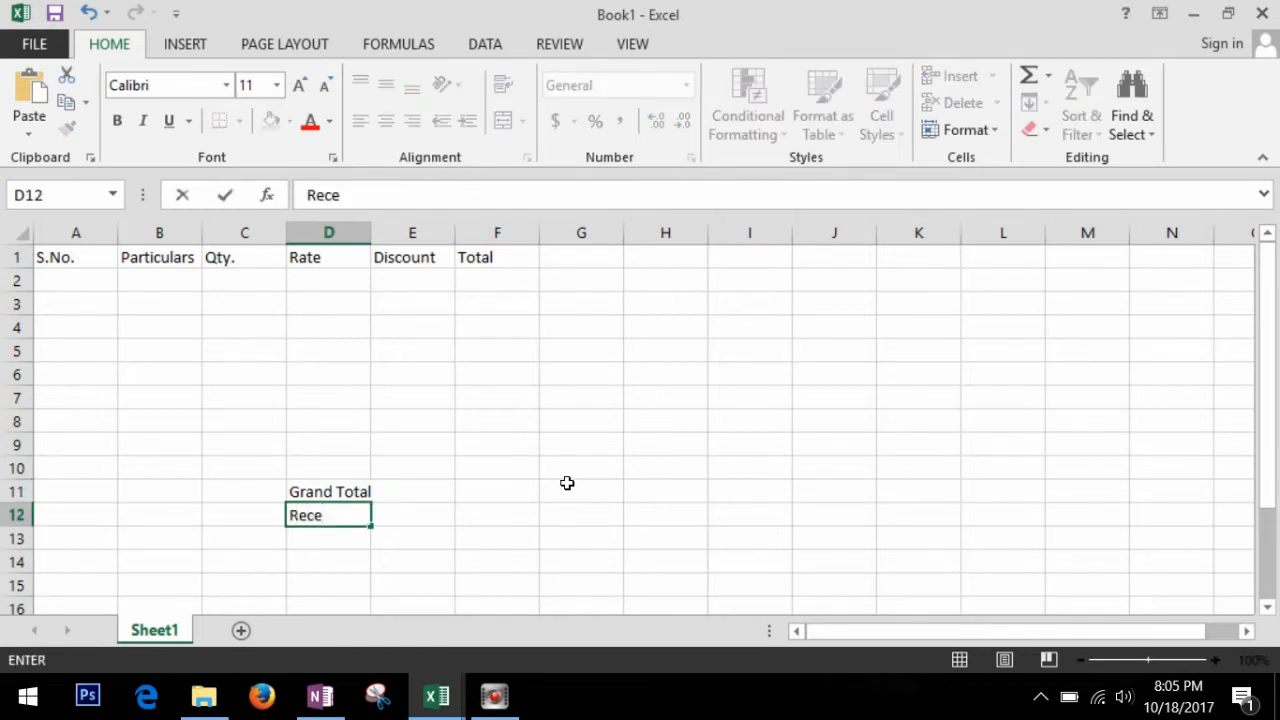
{"action": "type", "text": "ived"}
{"action": "key", "text": "Return"}
{"action": "type", "text": "Change"}
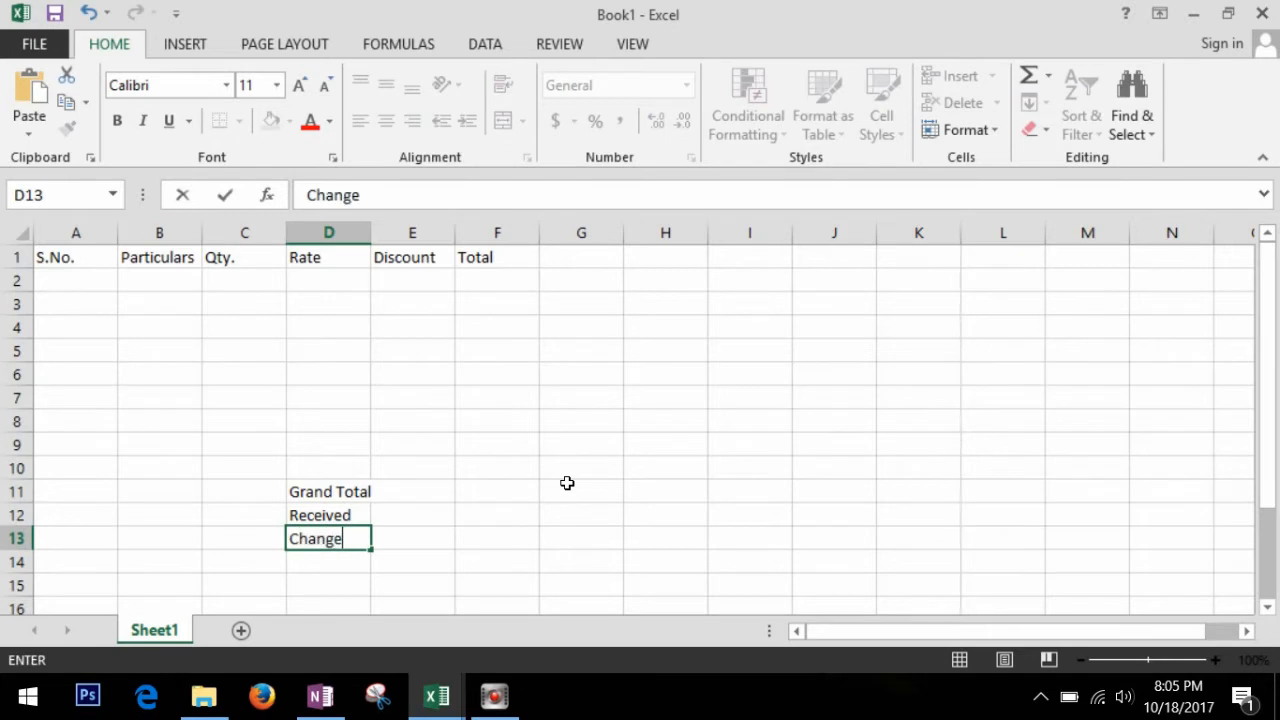
{"action": "key", "text": "Tab"}
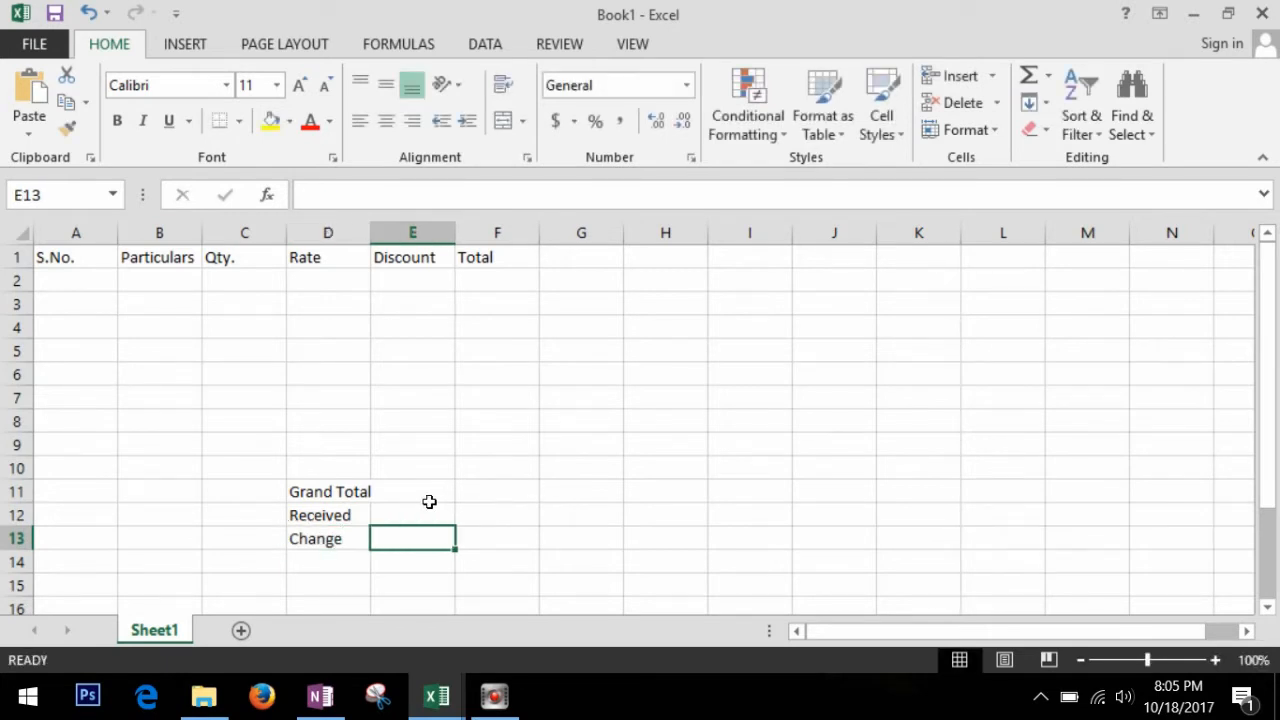
- Merge and center columns E and F separately in rows 11, 12 and 13, beside the summary labels
{"action": "left_click_drag", "start_coordinate": [429, 501], "coordinate": [477, 500]}
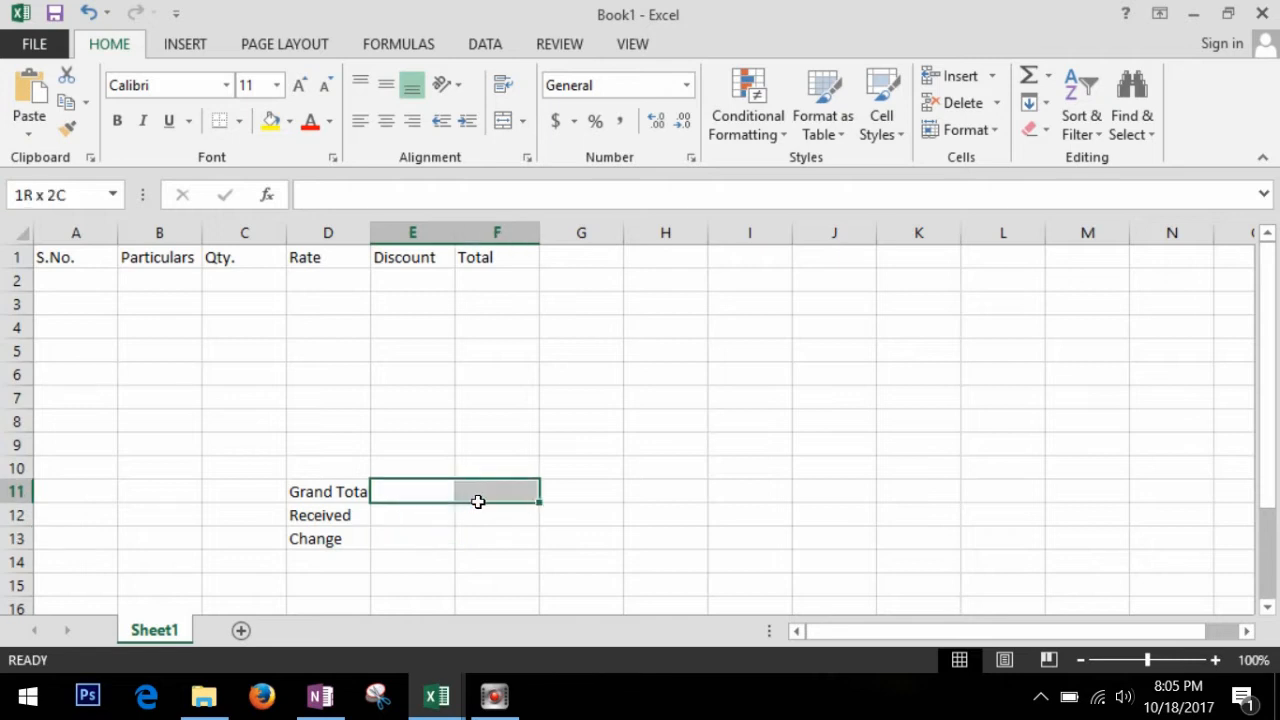
{"action": "left_click", "coordinate": [506, 130]}
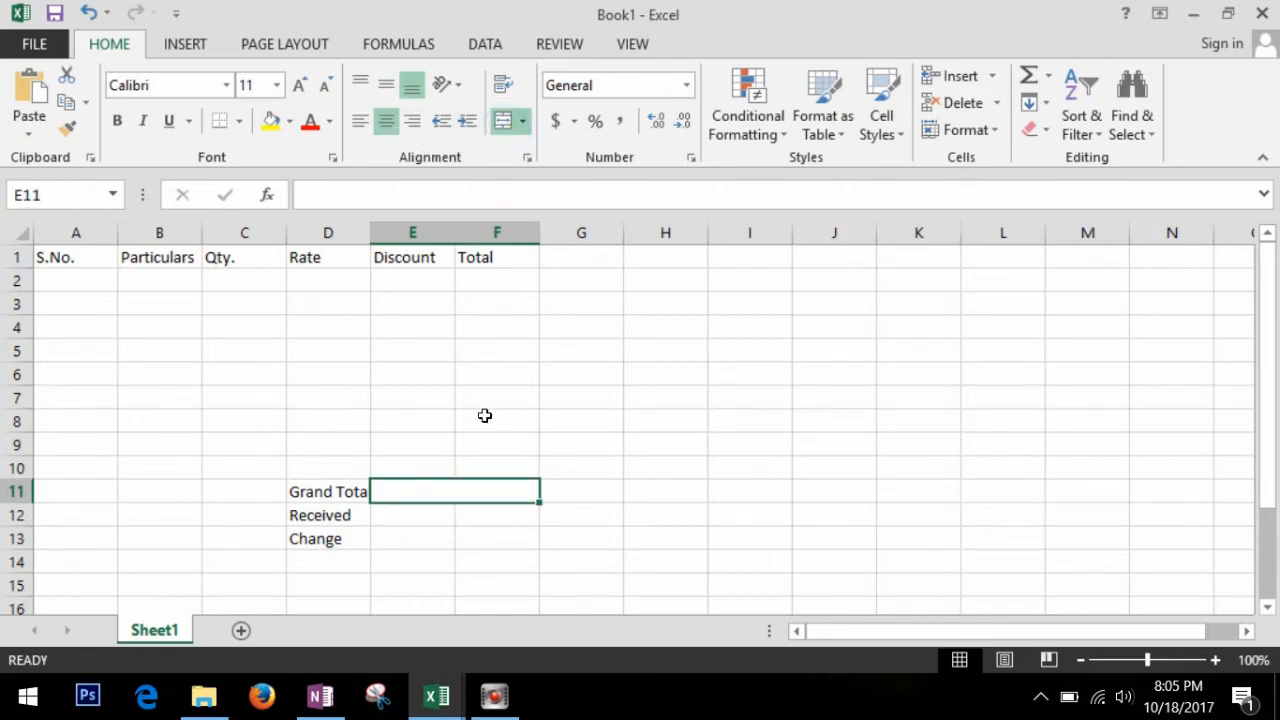
{"action": "left_click_drag", "start_coordinate": [406, 520], "coordinate": [487, 522]}
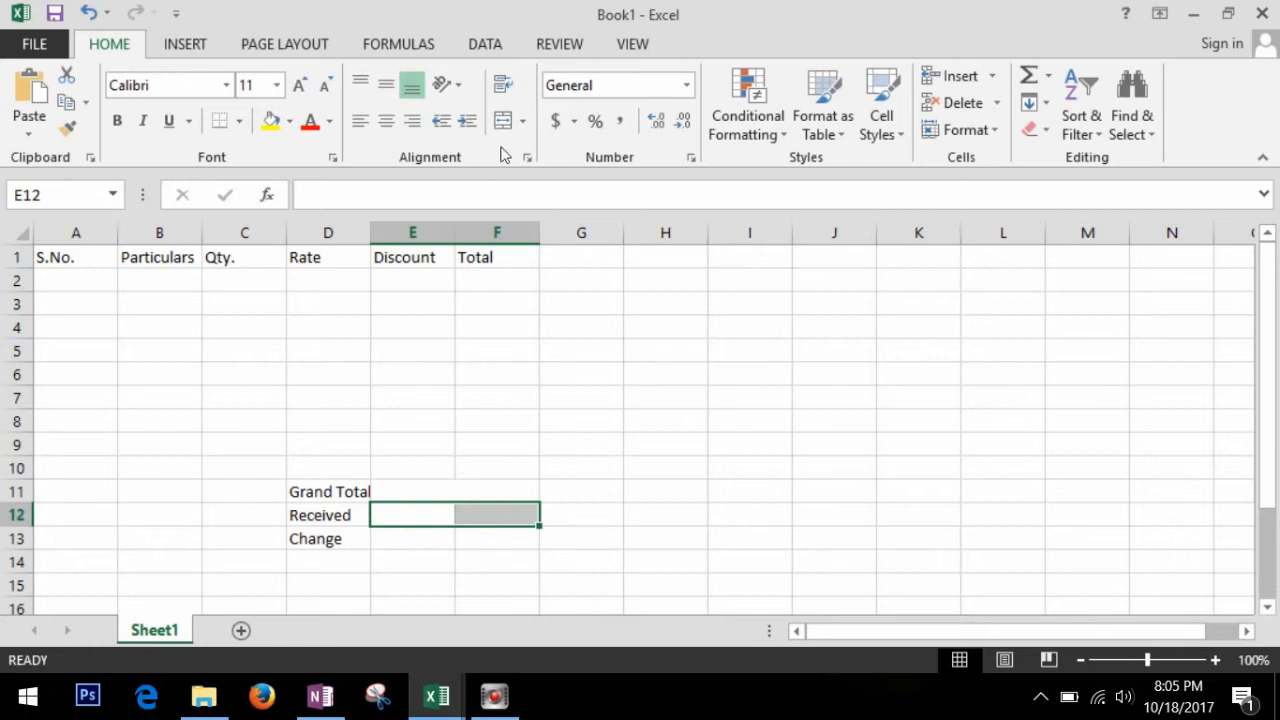
{"action": "left_click", "coordinate": [506, 130]}
{"action": "left_click_drag", "start_coordinate": [403, 540], "coordinate": [491, 540]}
{"action": "left_click", "coordinate": [505, 125]}
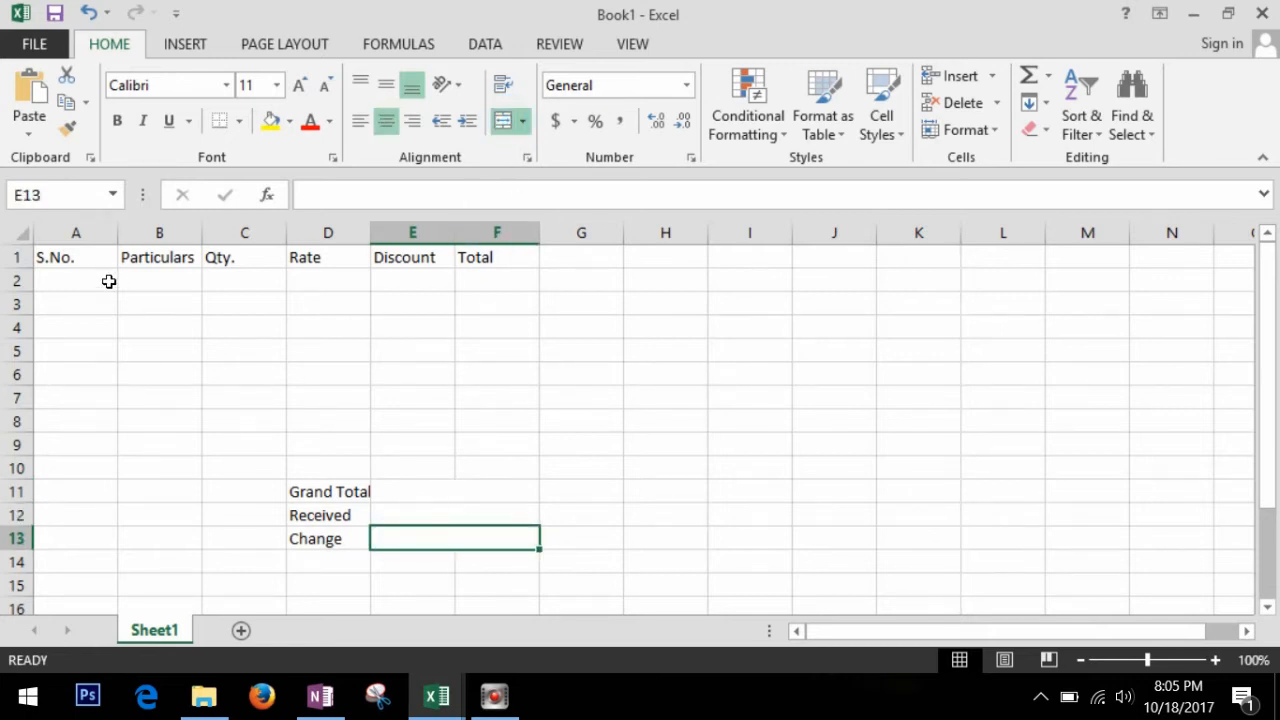
- Apply all borders to the bill table in A1:F13
{"action": "left_click_drag", "start_coordinate": [86, 259], "coordinate": [449, 537]}
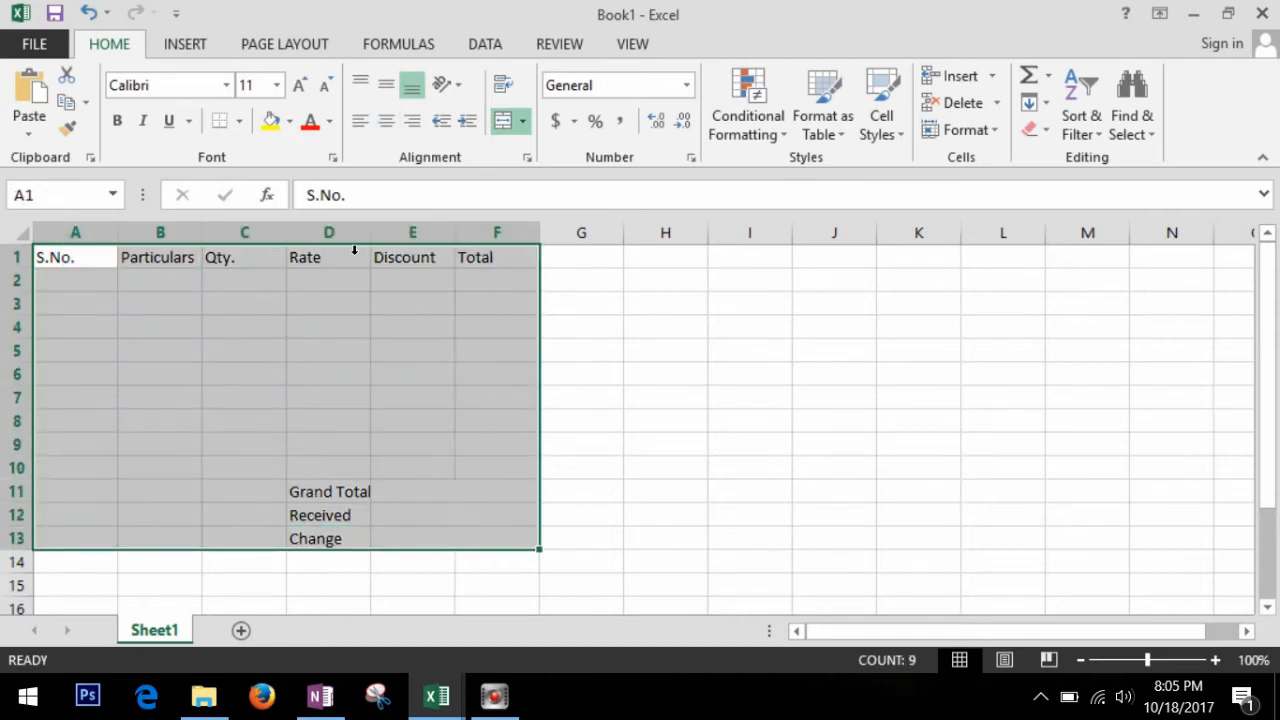
{"action": "left_click", "coordinate": [238, 122]}
{"action": "left_click", "coordinate": [252, 325]}
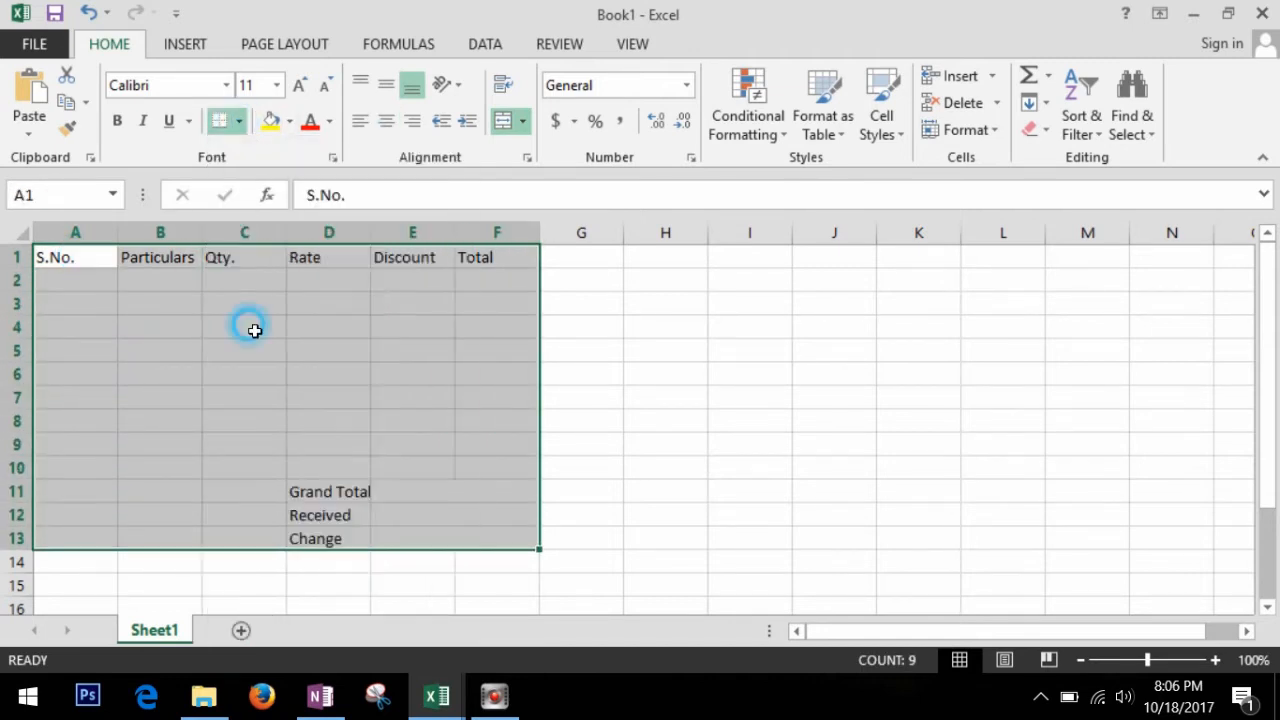
- Insert four blank rows above the heading row and add a "Date :" label in merged cells E3:F3
{"action": "left_click", "coordinate": [20, 262]}
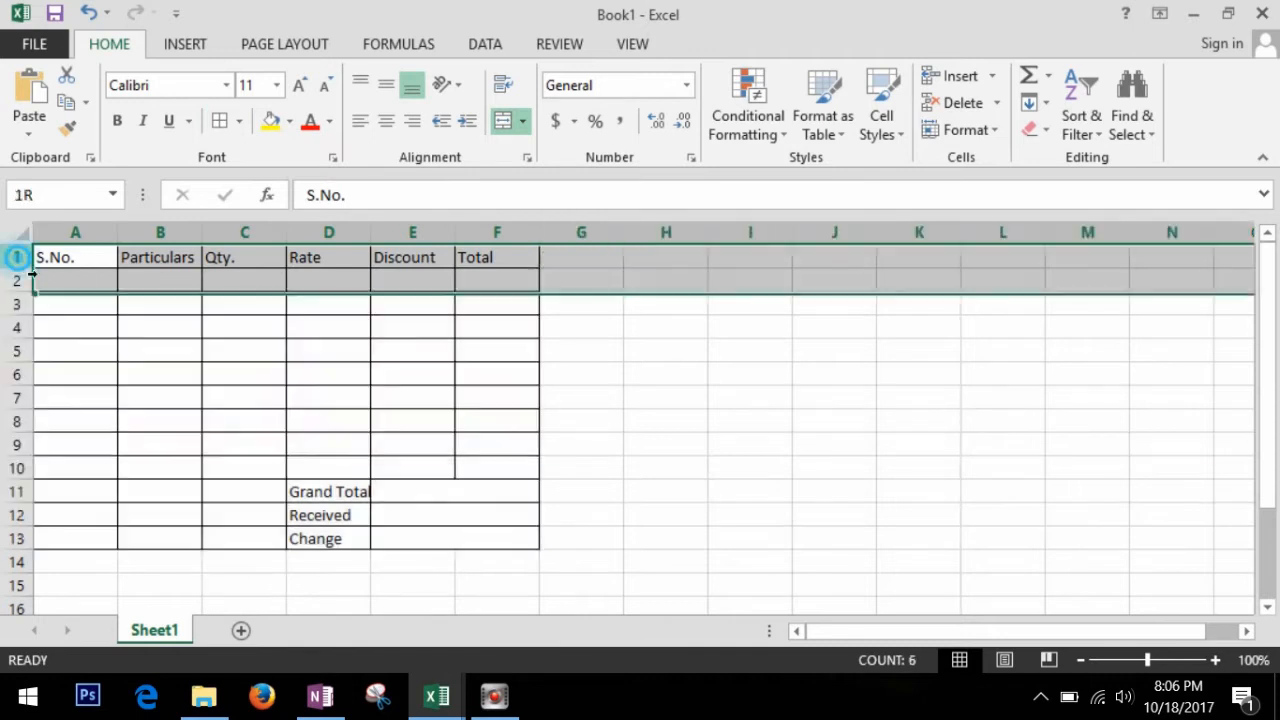
{"action": "left_click_drag", "start_coordinate": [17, 257], "coordinate": [29, 324]}
{"action": "right_click", "coordinate": [28, 320]}
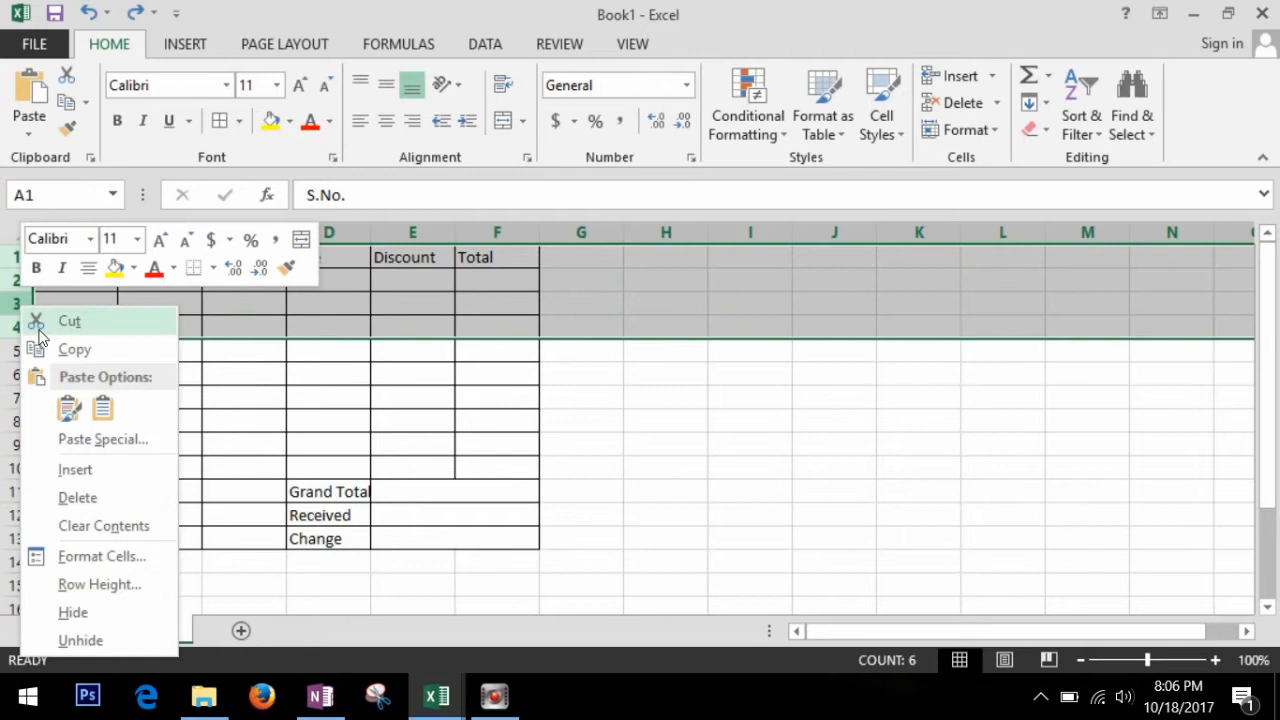
{"action": "left_click", "coordinate": [105, 468]}
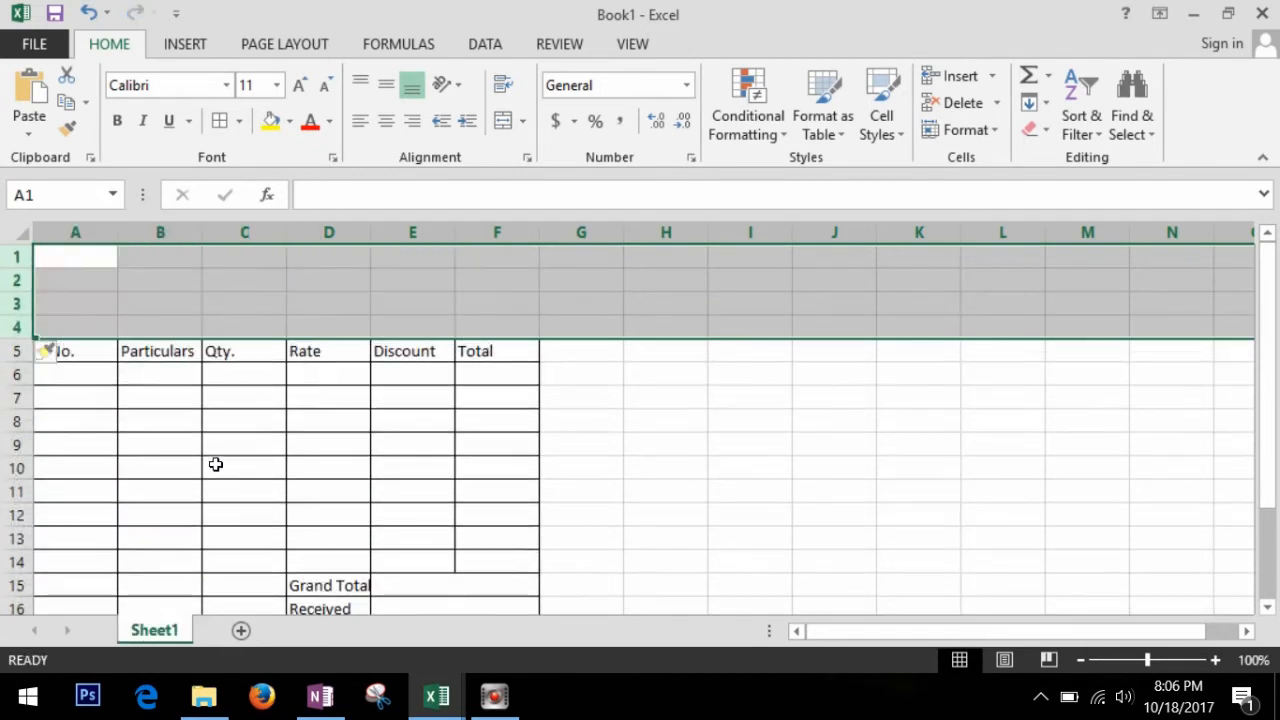
{"action": "left_click", "coordinate": [428, 310]}
{"action": "key", "text": "ctrl+v"}
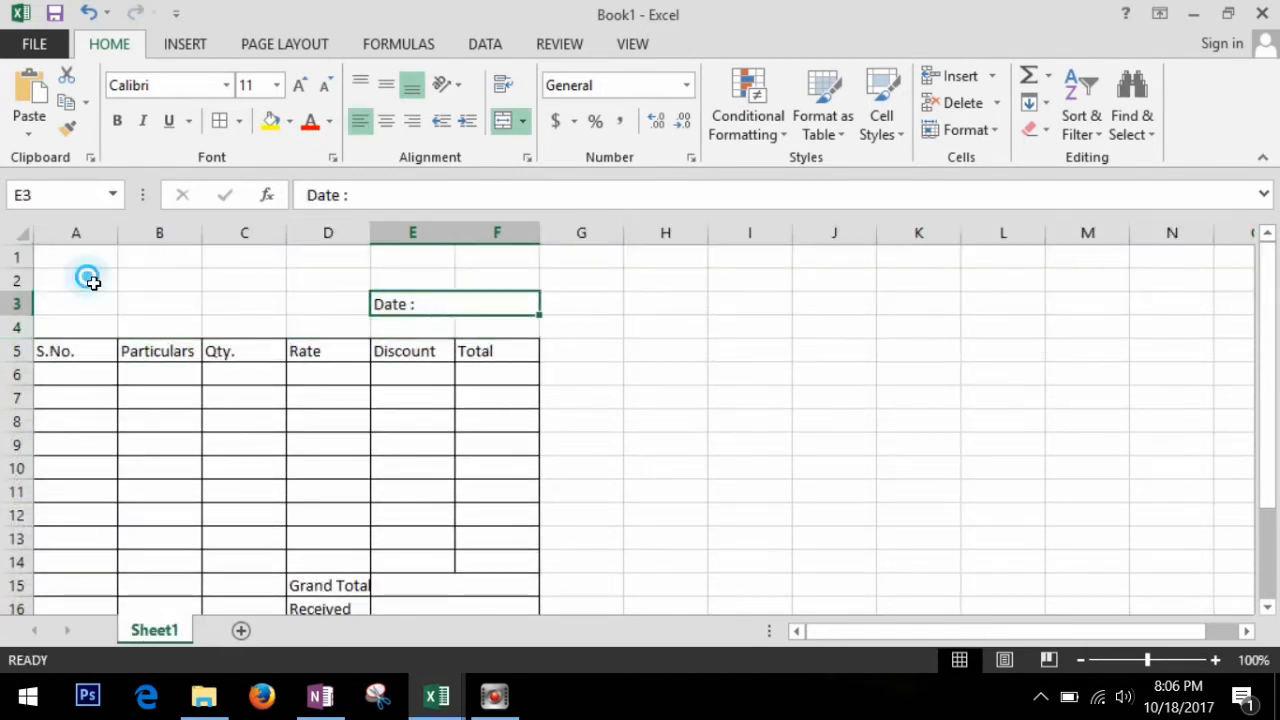
- Draw a 5-point star about 0.67" wide and 0.55" high above the table, across columns A and B
{"action": "left_click", "coordinate": [86, 280]}
{"action": "left_click", "coordinate": [183, 44]}
{"action": "left_click", "coordinate": [270, 125]}
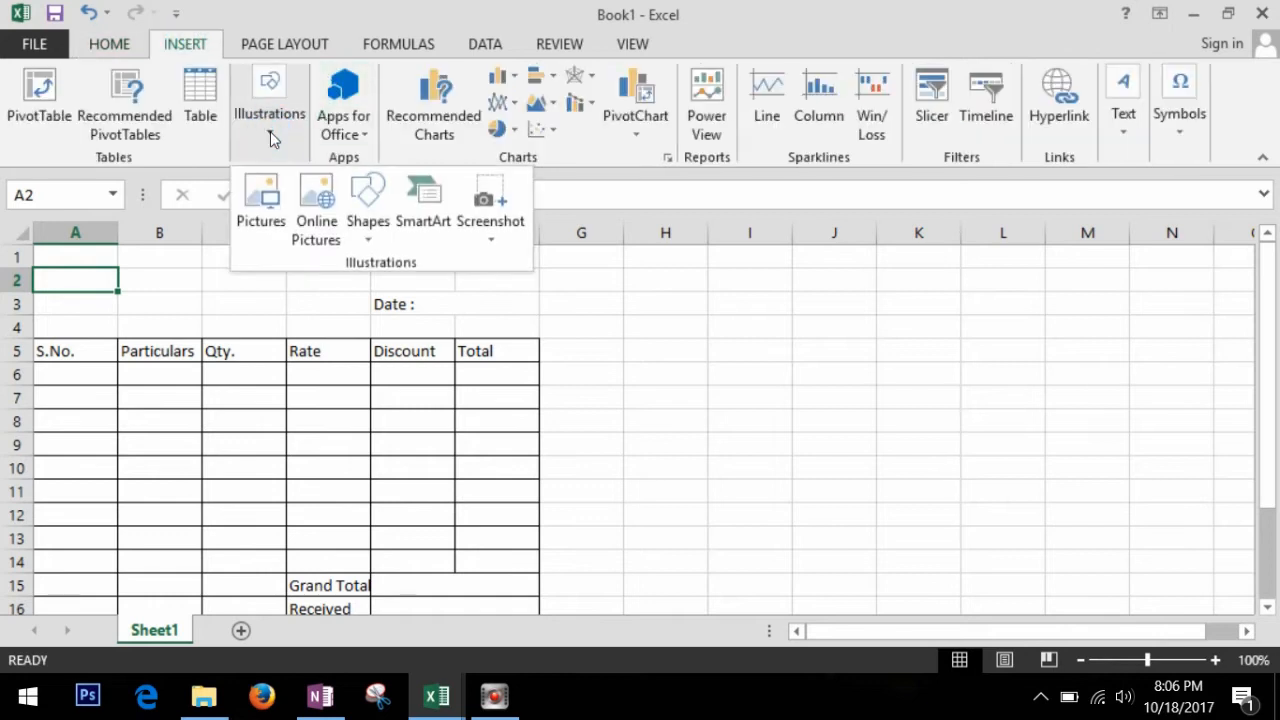
{"action": "left_click", "coordinate": [368, 205]}
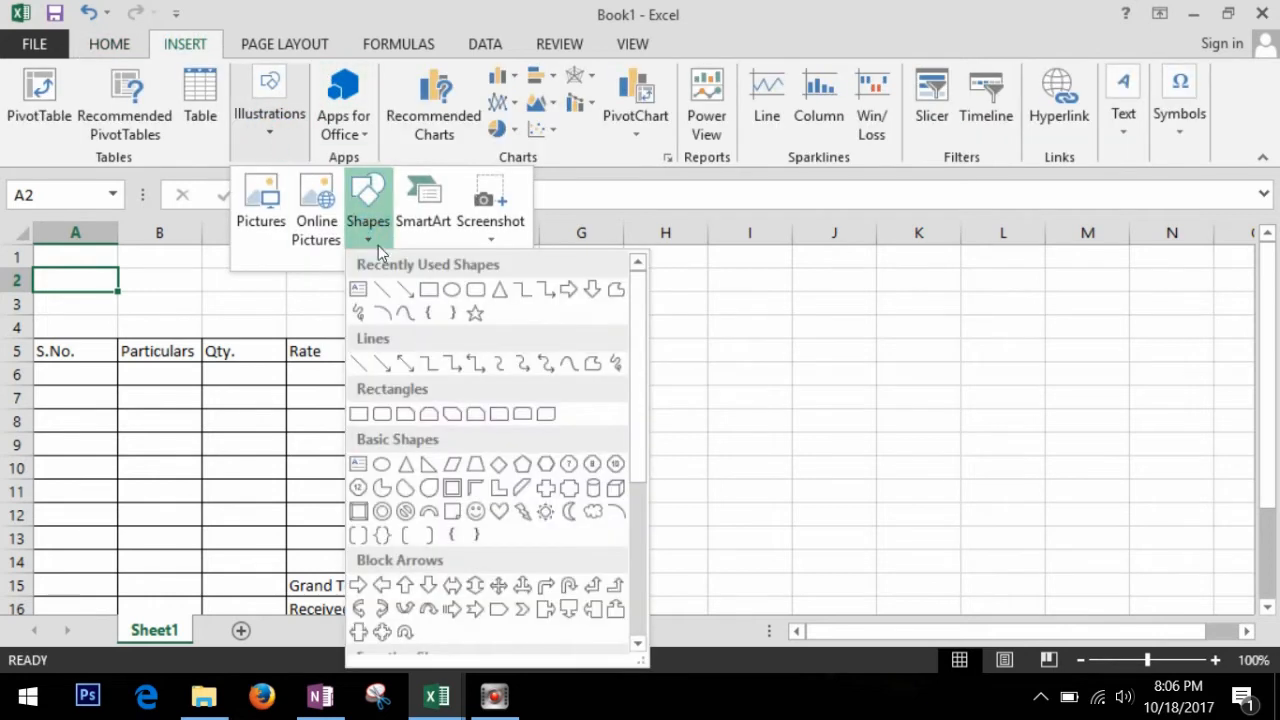
{"action": "left_click", "coordinate": [474, 313]}
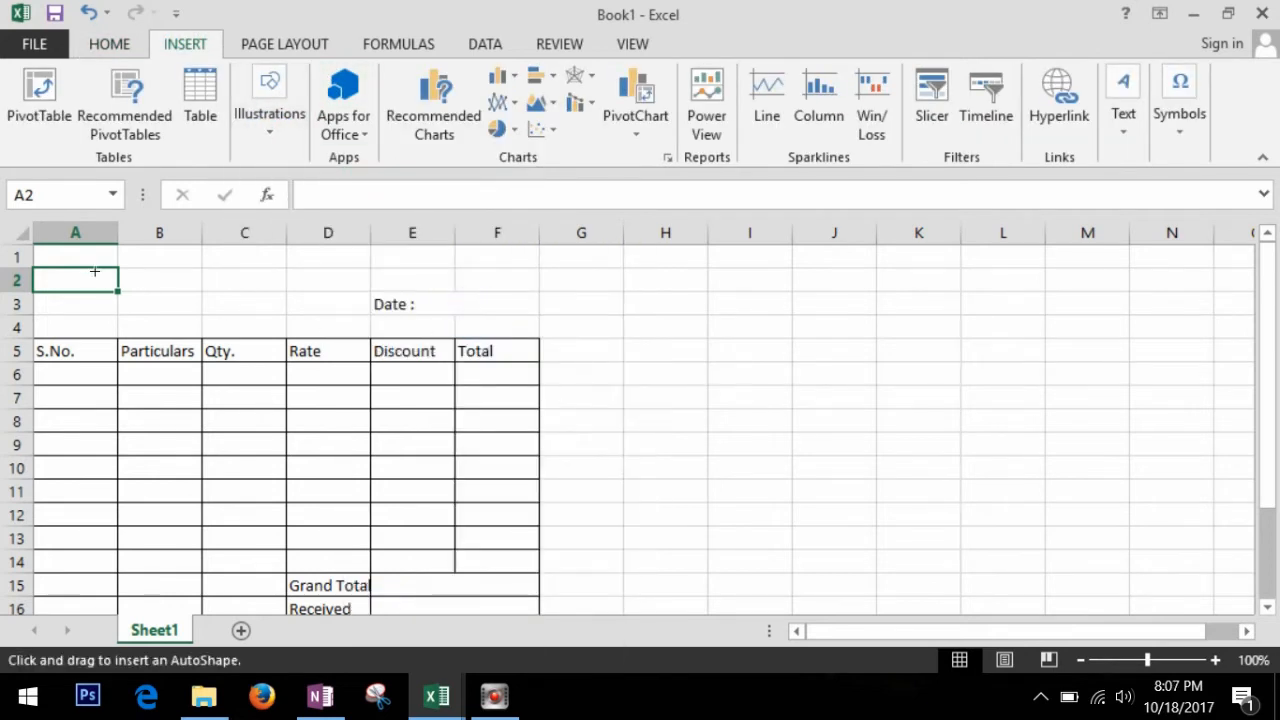
{"action": "mouse_move", "coordinate": [100, 271]}
{"action": "left_mouse_down"}
{"action": "mouse_move", "coordinate": [166, 330]}
{"action": "mouse_move", "coordinate": [158, 321]}
{"action": "left_mouse_up"}
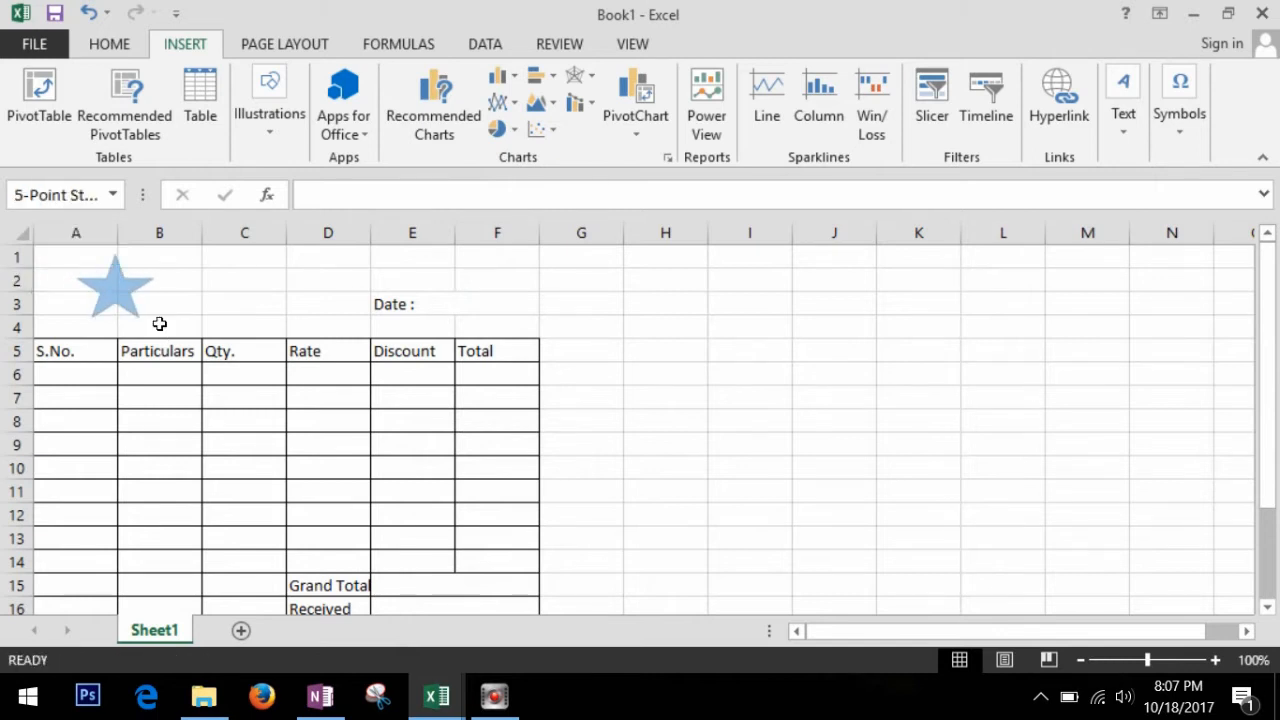
{"action": "left_click_drag", "start_coordinate": [112, 283], "coordinate": [96, 284]}
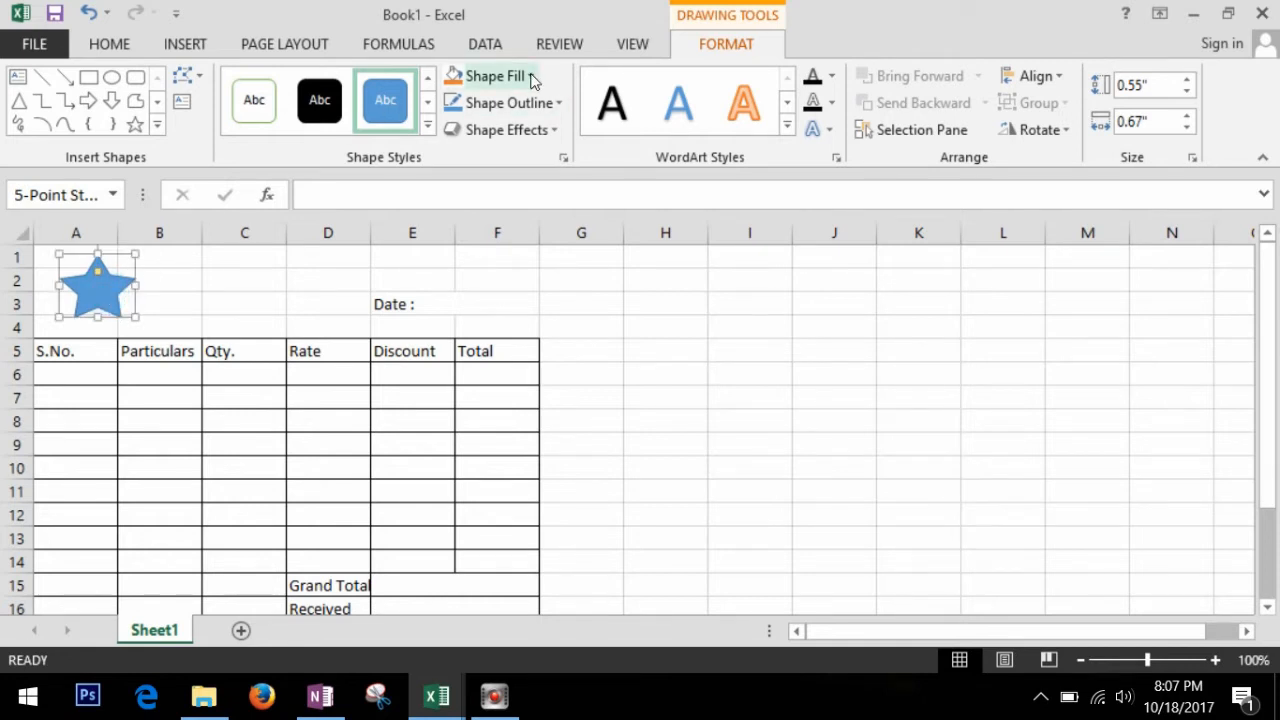
- Apply the dark blue preset shape style with the shaded, shadowed effect to the star
{"action": "left_click", "coordinate": [492, 76]}
{"action": "left_click", "coordinate": [427, 124]}
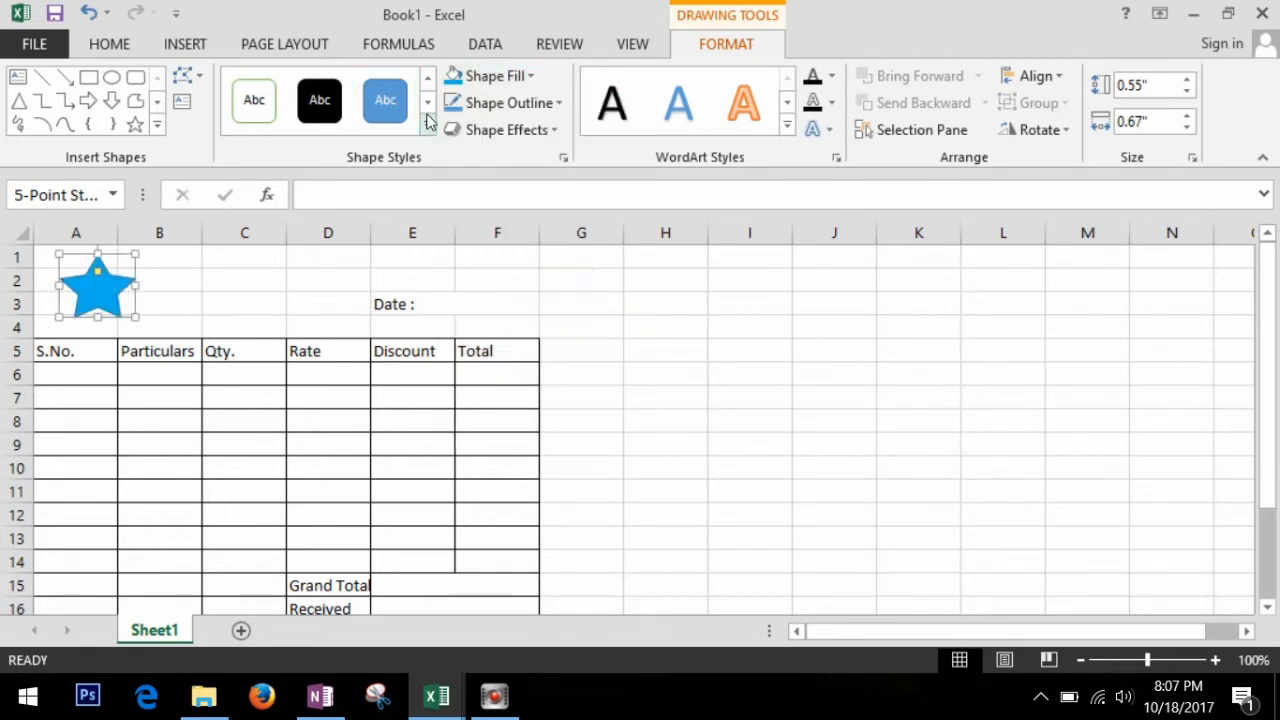
{"action": "left_click", "coordinate": [427, 124]}
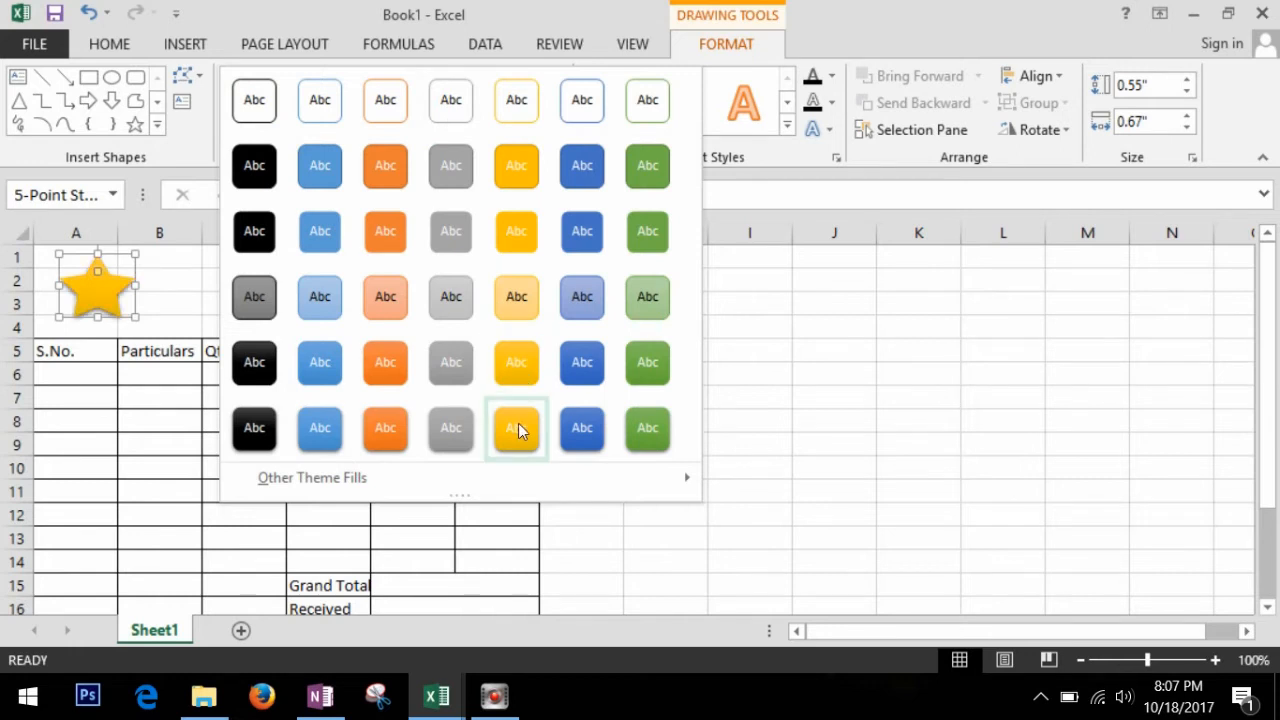
{"action": "left_click", "coordinate": [585, 430]}
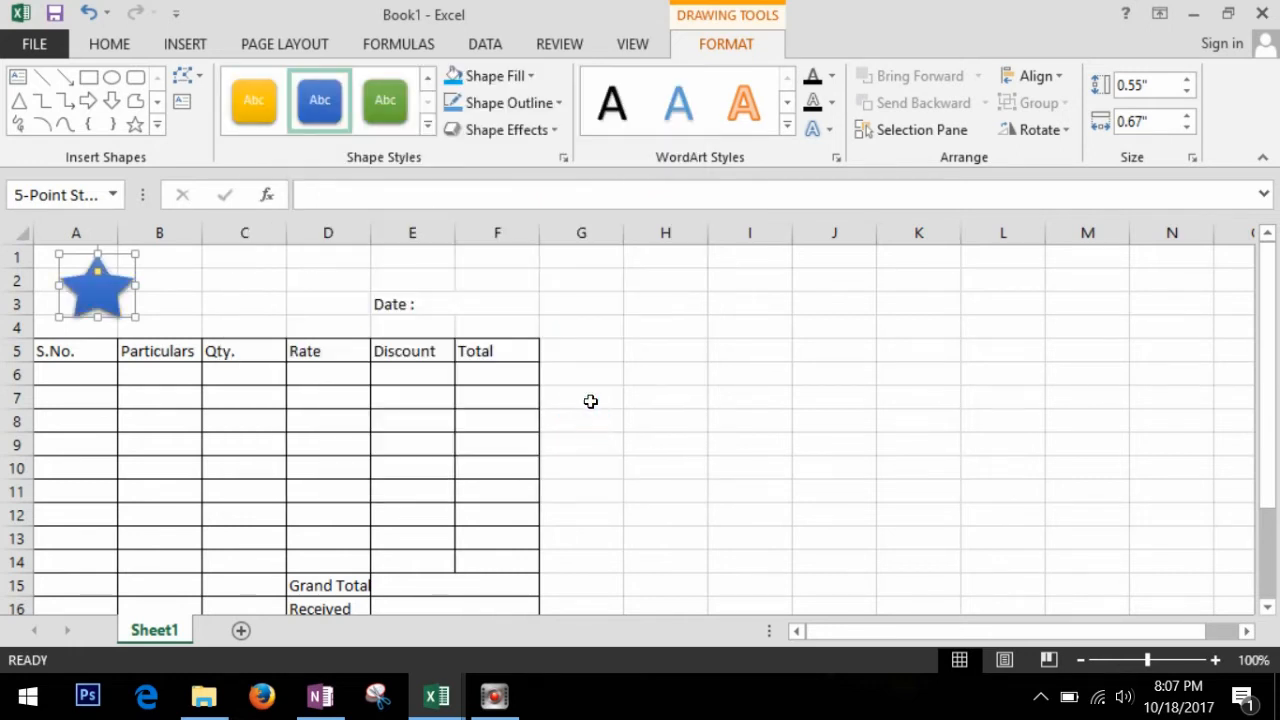
{"action": "key", "text": "Escape"}
- Insert a text box beside the star across columns B to D and enter "RAJESH TRADING PVT. LTD." in it
{"action": "left_click", "coordinate": [185, 46]}
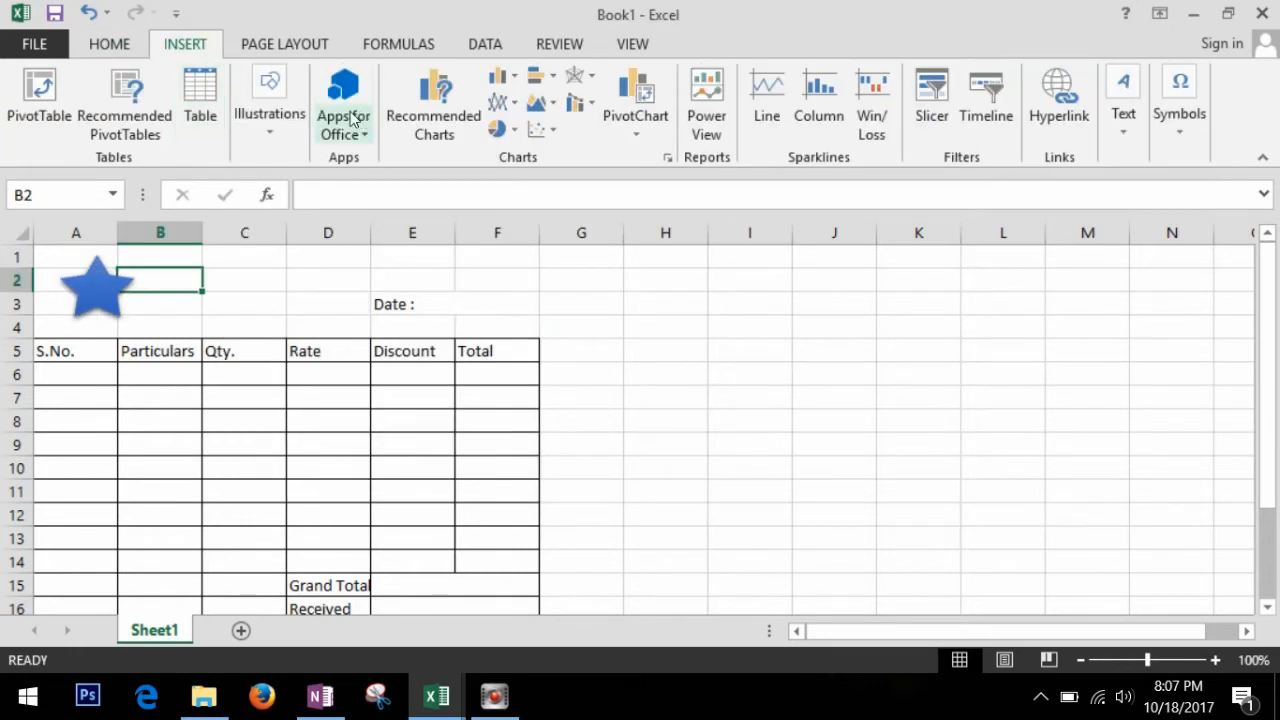
{"action": "left_click", "coordinate": [270, 125]}
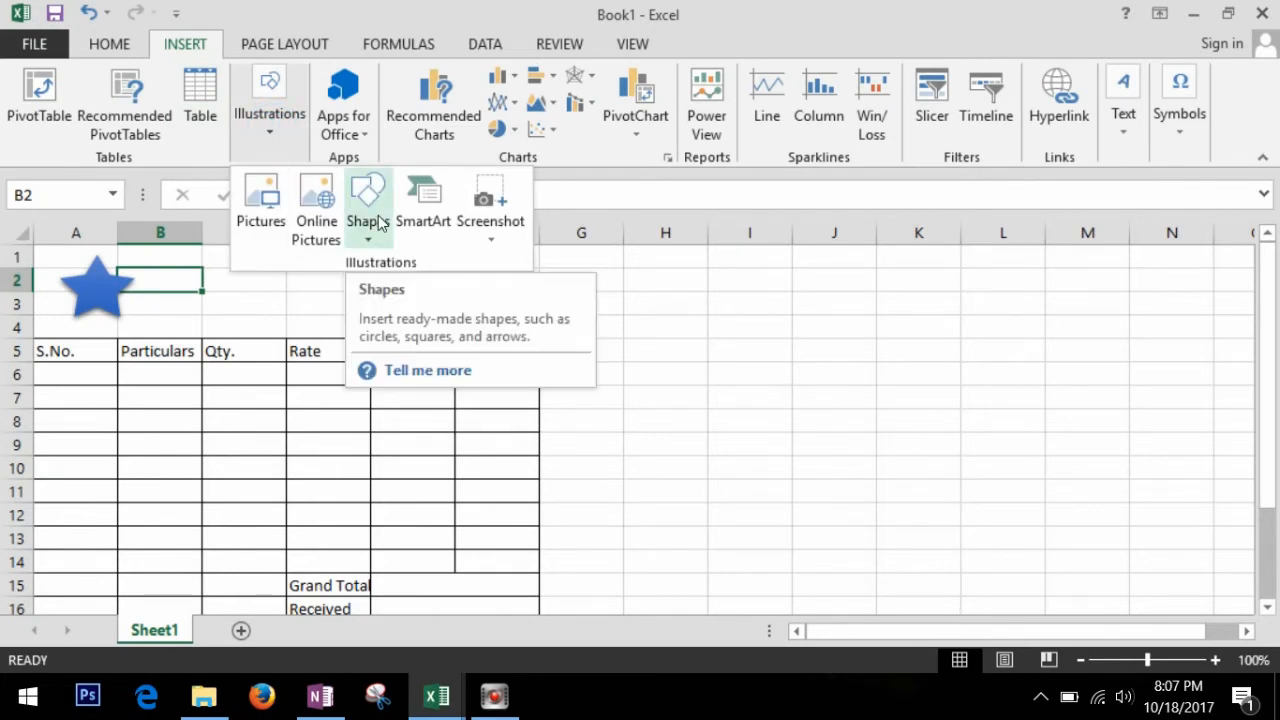
{"action": "left_click", "coordinate": [378, 218]}
{"action": "left_click", "coordinate": [357, 289]}
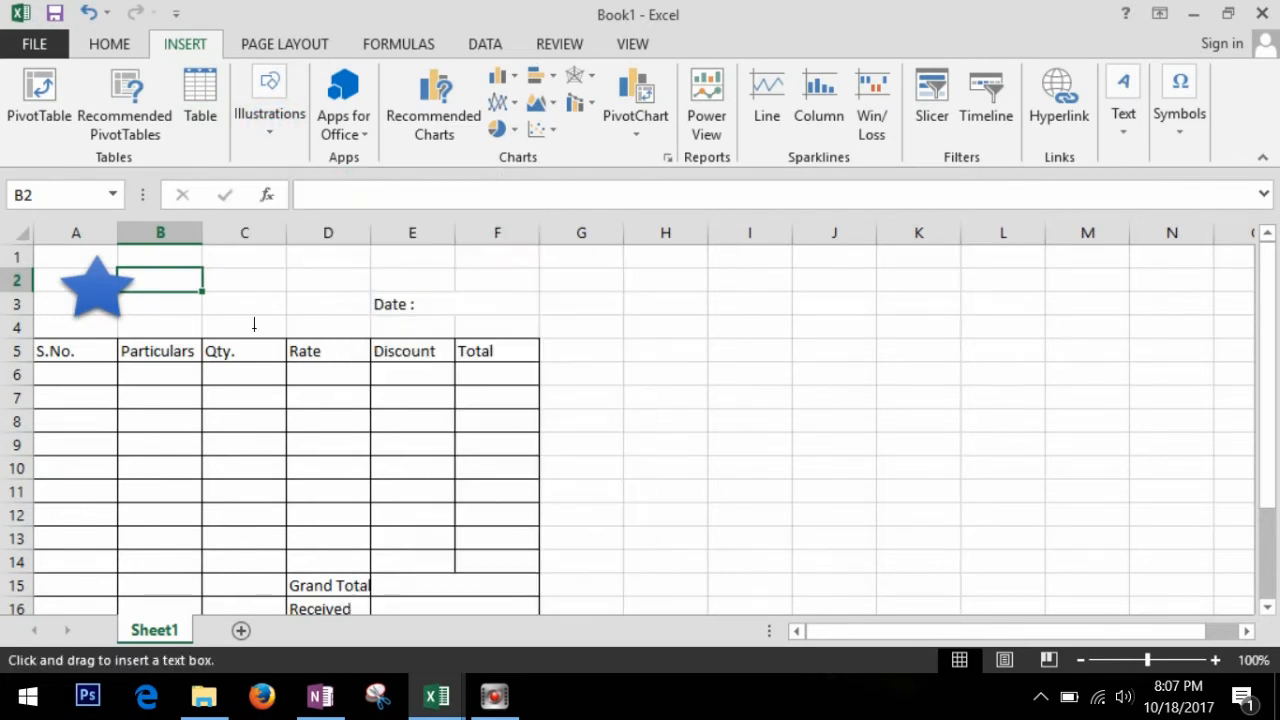
{"action": "mouse_move", "coordinate": [156, 279]}
{"action": "left_mouse_down"}
{"action": "mouse_move", "coordinate": [229, 329]}
{"action": "mouse_move", "coordinate": [357, 329]}
{"action": "left_mouse_up"}
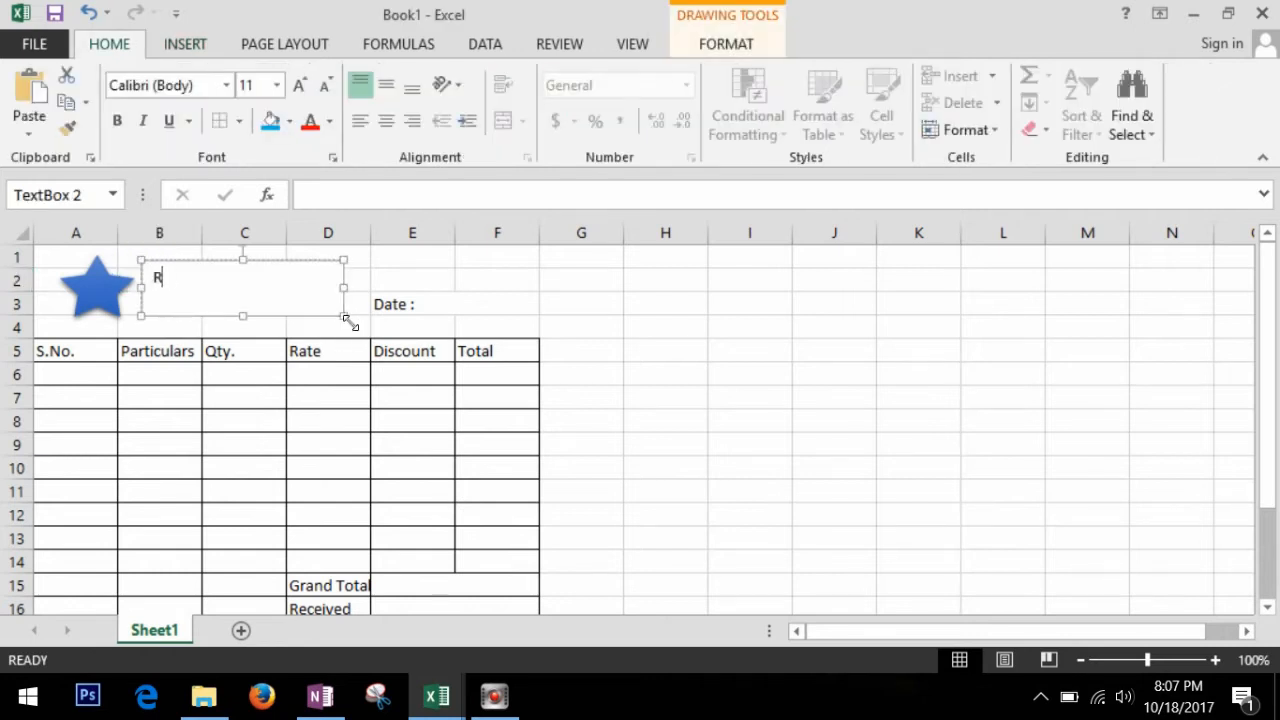
{"action": "type", "text": "RAJESH TRAD"}
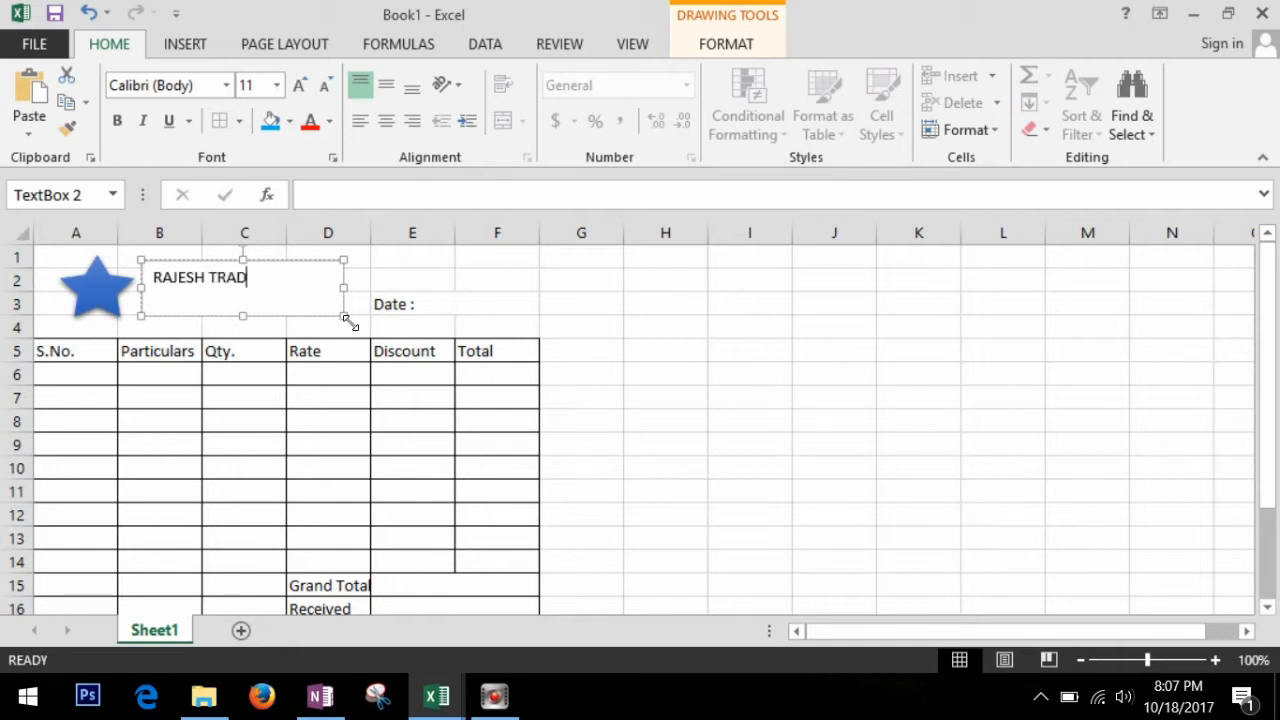
{"action": "type", "text": "ING PVT."}
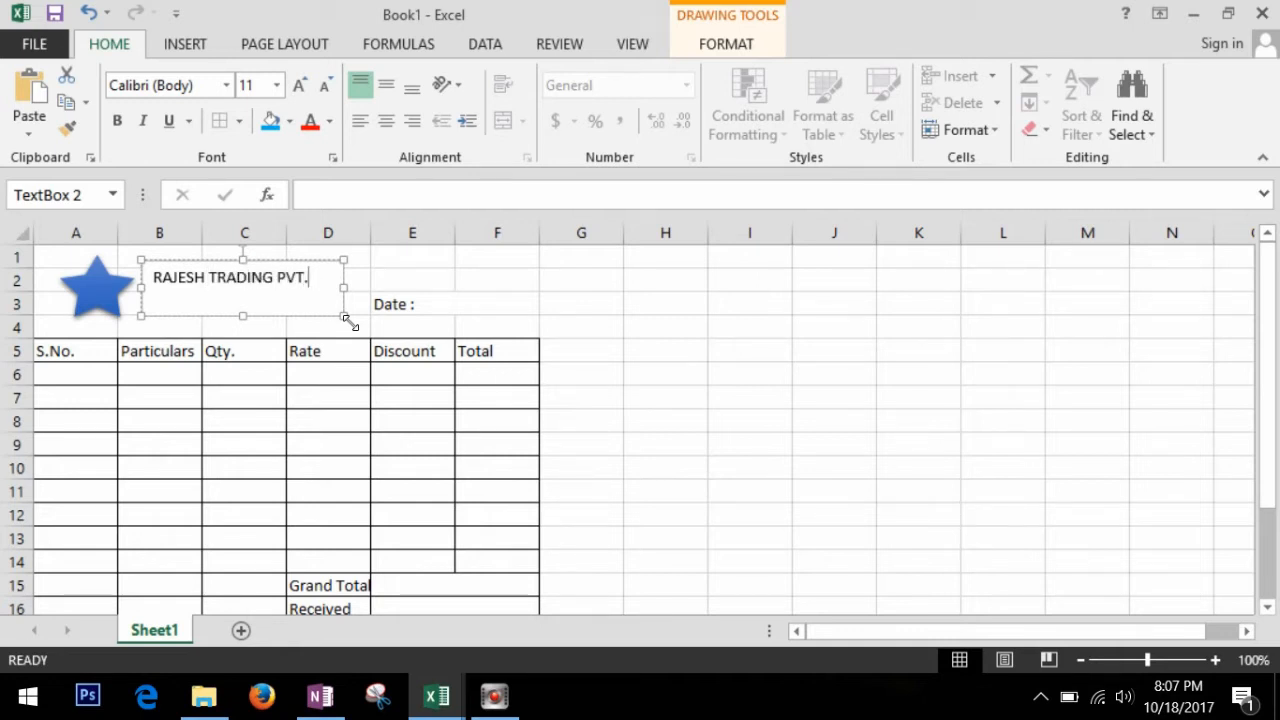
{"action": "type", "text": " LTD."}
- Widen the text box into column E and add the company's address as a second line
{"action": "left_click_drag", "start_coordinate": [344, 288], "coordinate": [438, 300]}
{"action": "left_click", "coordinate": [355, 279]}
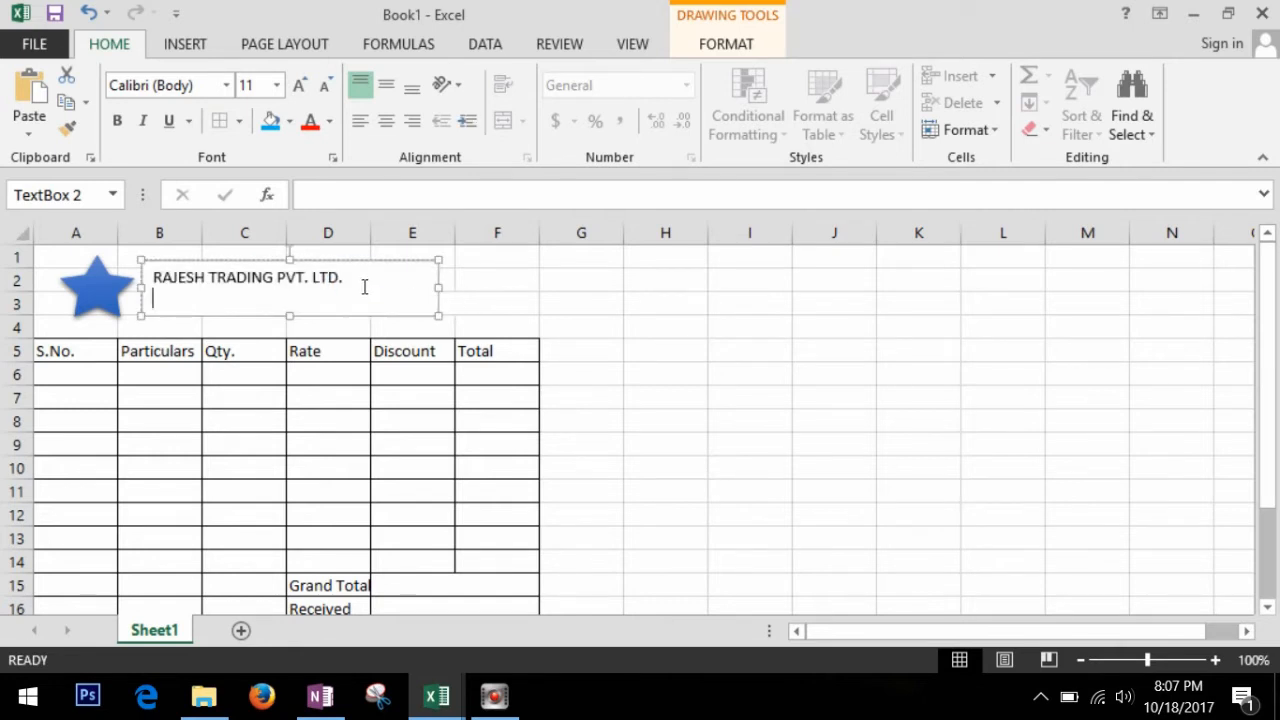
{"action": "type", "text": "Firfax, Vir"}
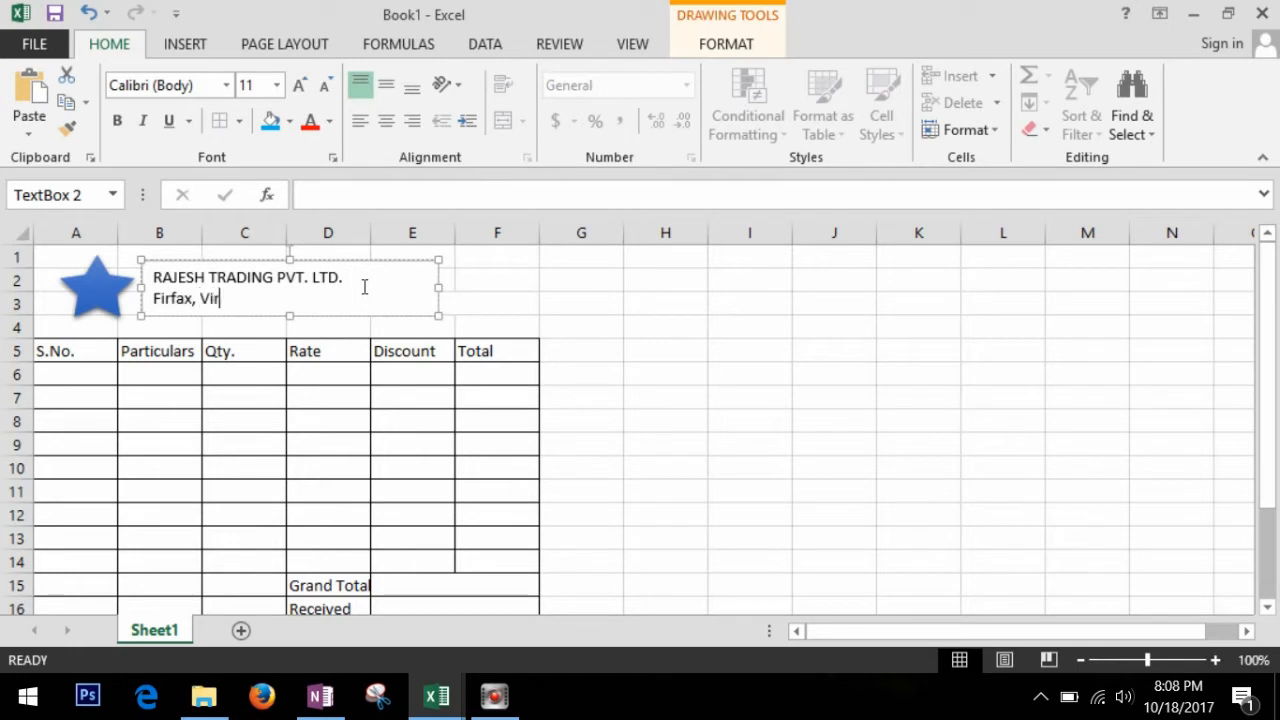
{"action": "type", "text": "ginia, USA"}
- Format the company name as 16-point bold and enlarge the text box to 3" wide and 0.6" high so both lines fit
{"action": "left_click_drag", "start_coordinate": [355, 280], "coordinate": [152, 278]}
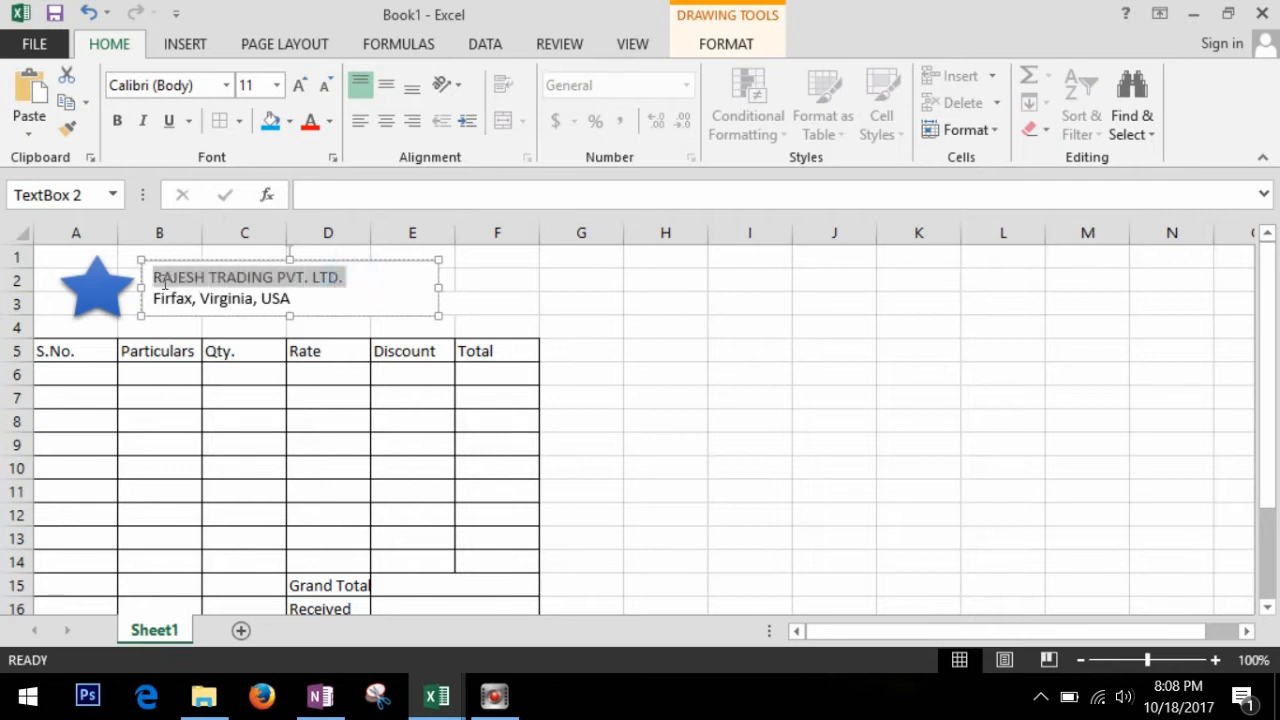
{"action": "left_click", "coordinate": [277, 88]}
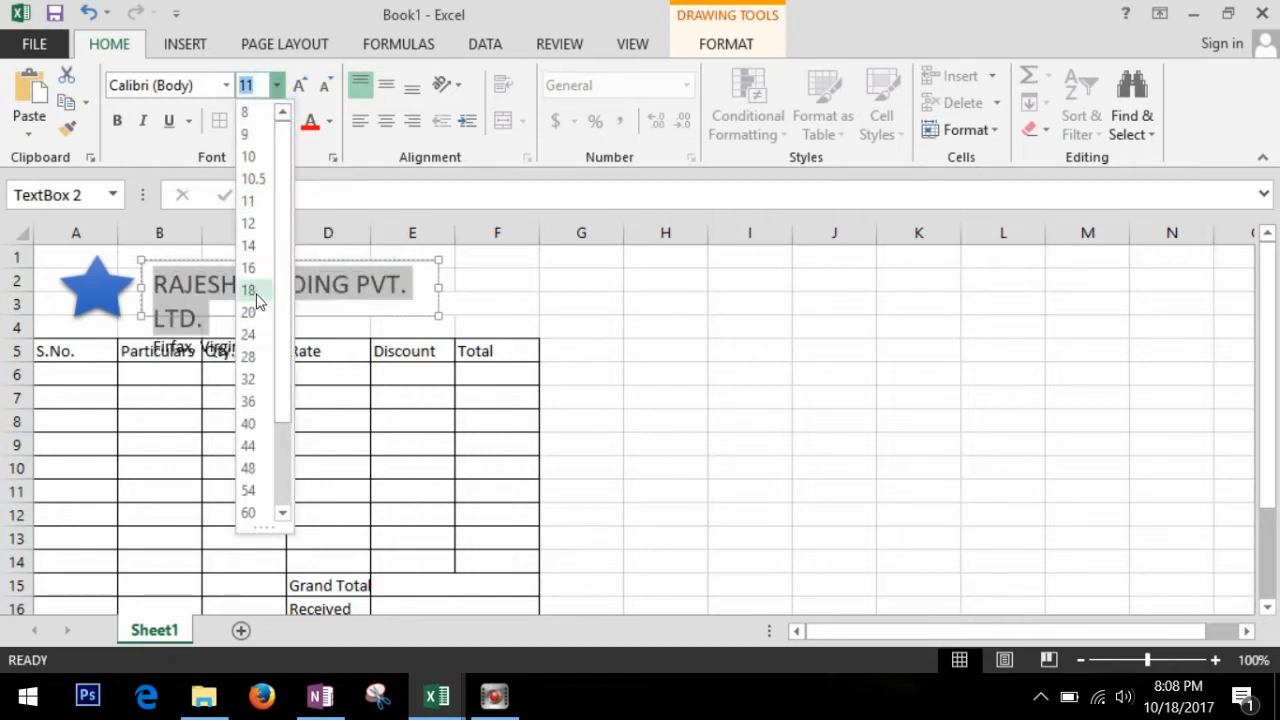
{"action": "left_click", "coordinate": [255, 268]}
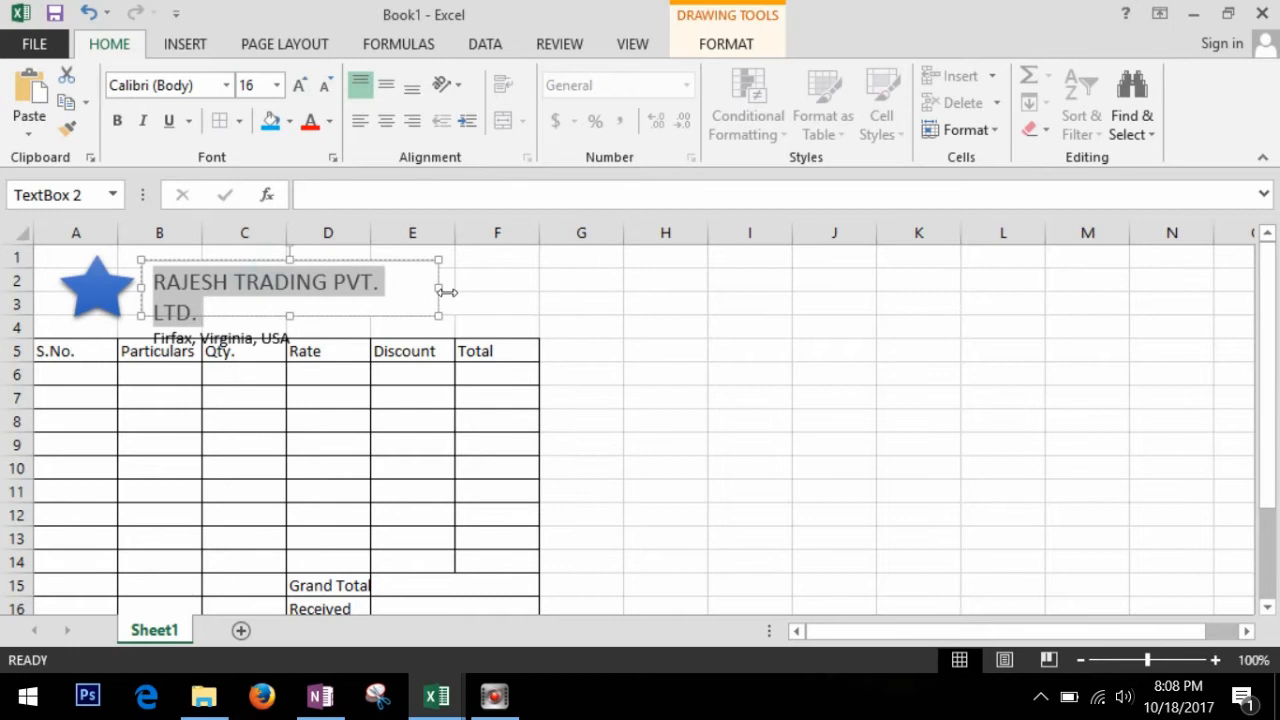
{"action": "left_click_drag", "start_coordinate": [446, 292], "coordinate": [480, 290]}
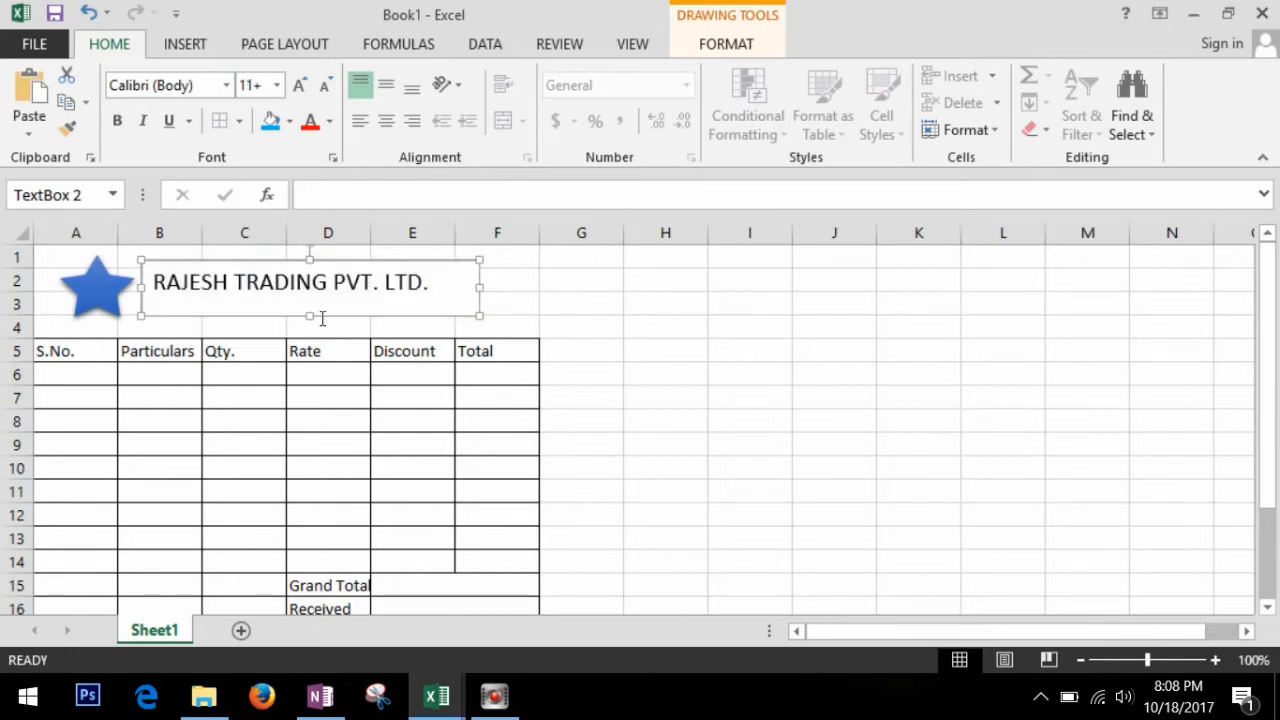
{"action": "left_click_drag", "start_coordinate": [310, 322], "coordinate": [317, 331]}
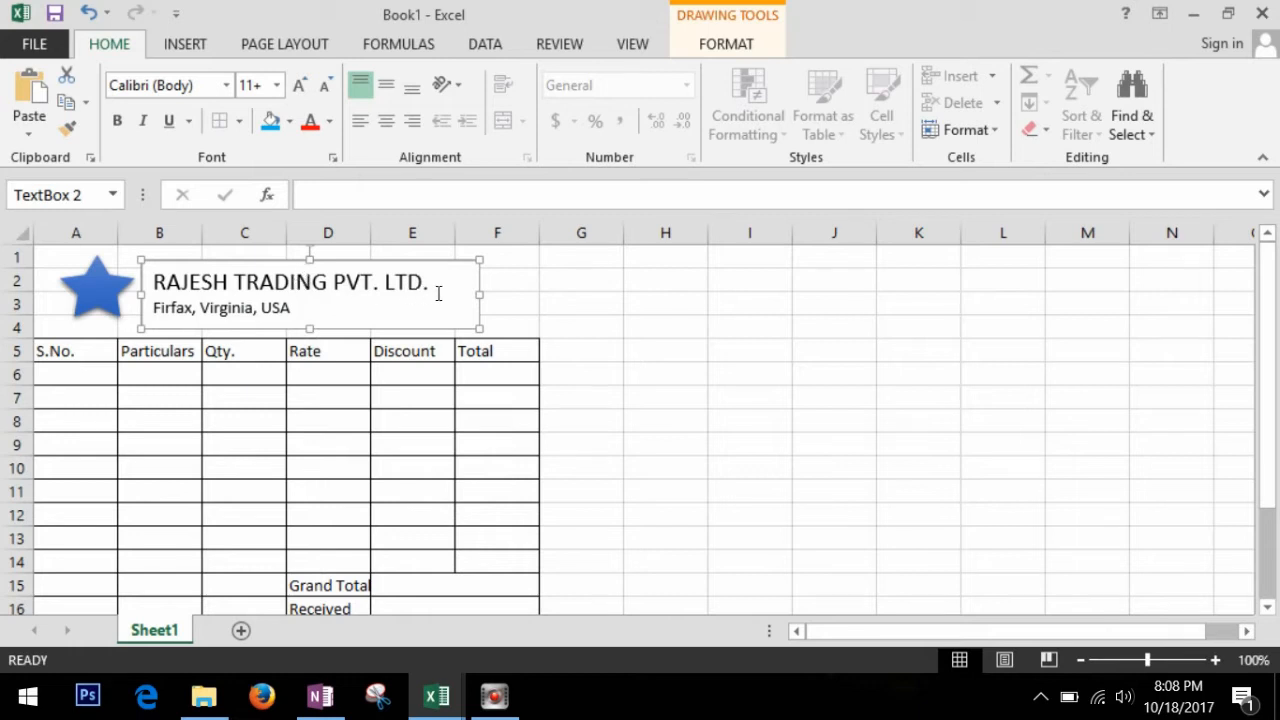
{"action": "left_click_drag", "start_coordinate": [438, 293], "coordinate": [152, 288]}
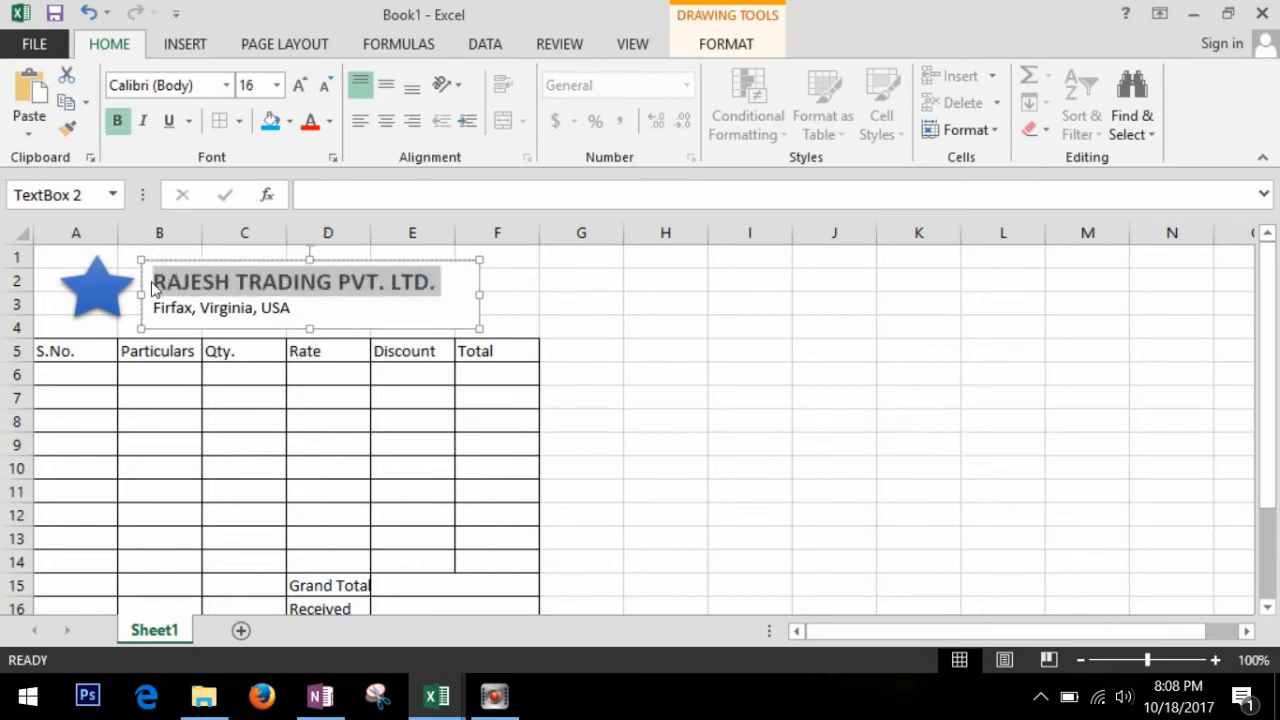
{"action": "left_click", "coordinate": [309, 318]}
- Remove the company text box's fill and outline, and shift the text box and star slightly up and left
{"action": "left_click", "coordinate": [432, 263]}
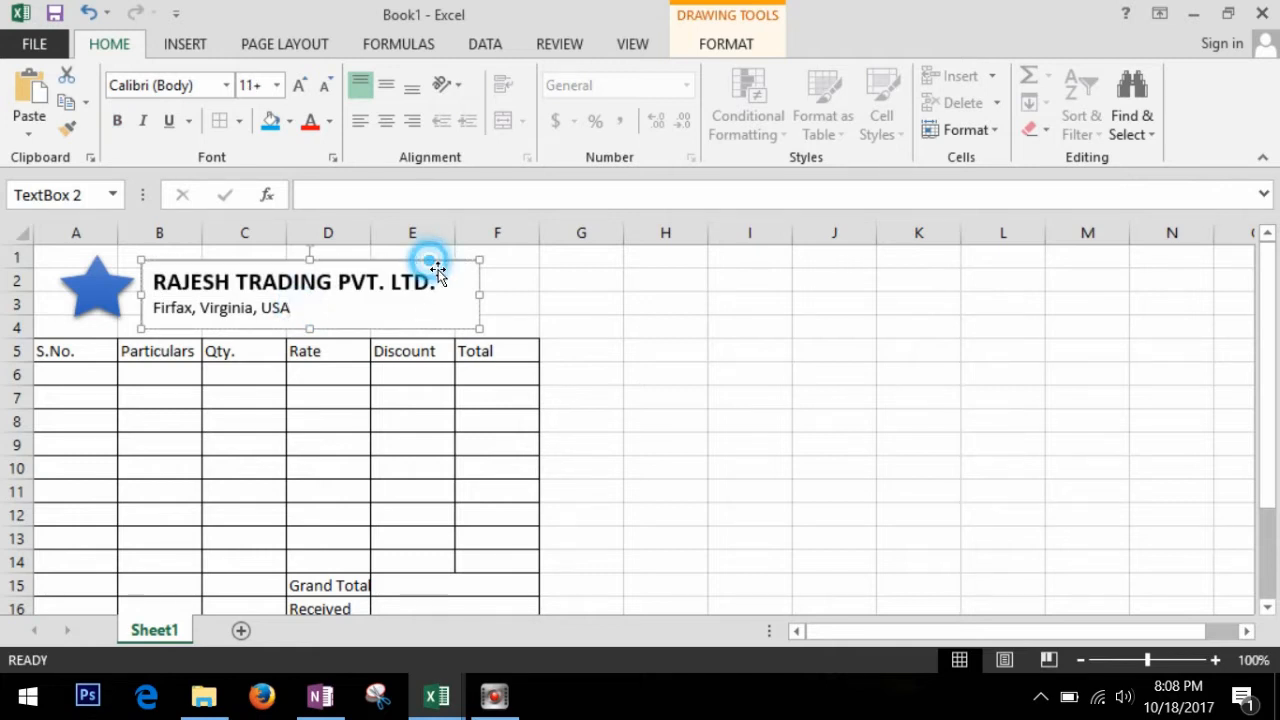
{"action": "left_click", "coordinate": [727, 45]}
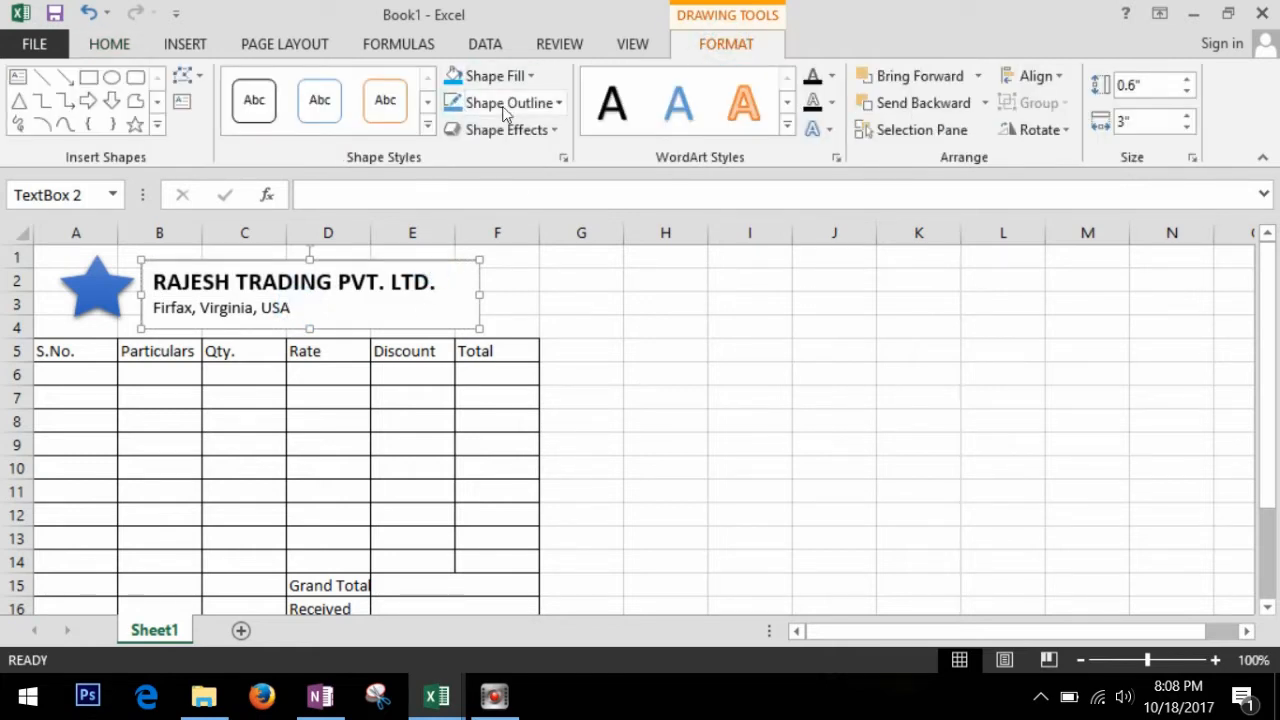
{"action": "left_click", "coordinate": [533, 78]}
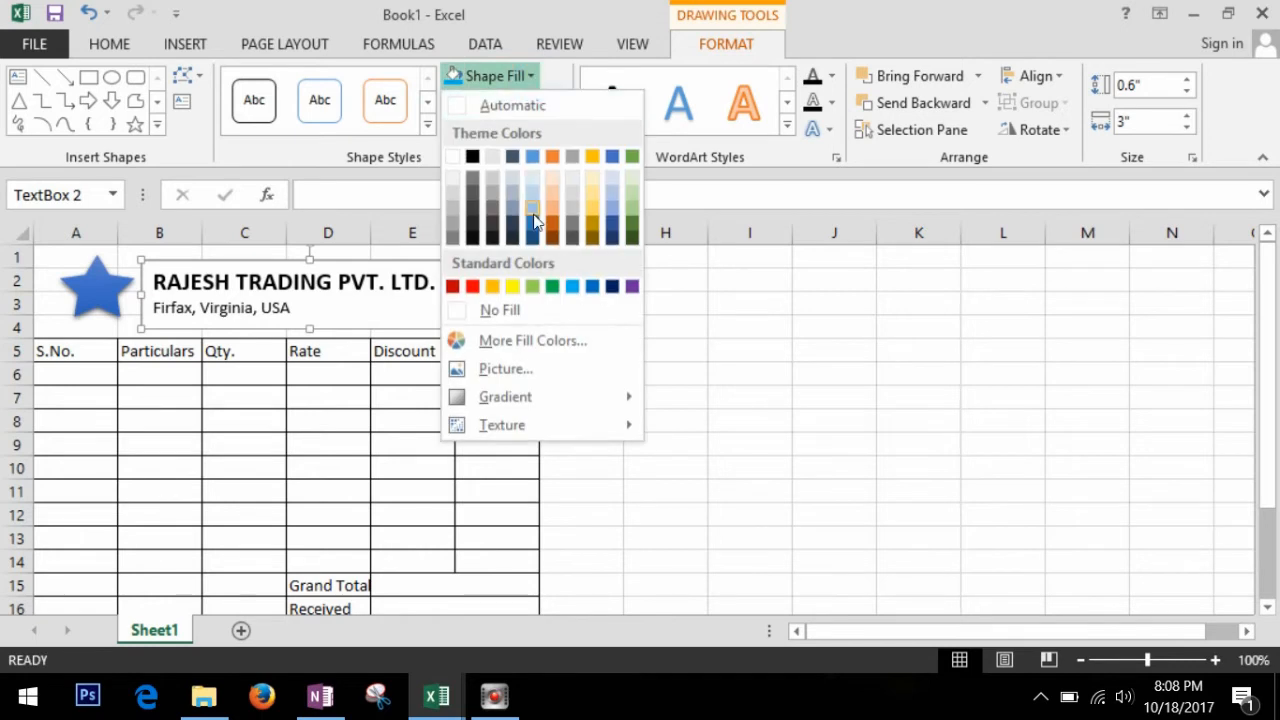
{"action": "left_click", "coordinate": [533, 312]}
{"action": "left_click", "coordinate": [455, 304]}
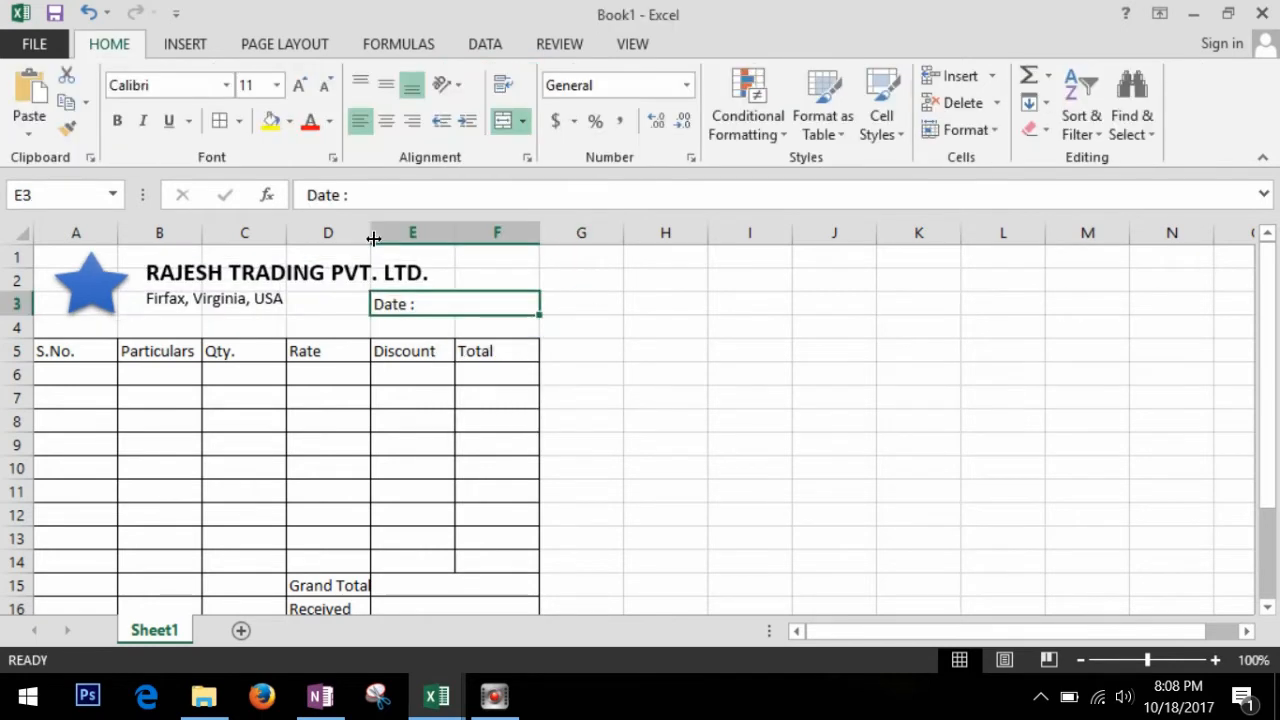
- Widen the Particulars column B to about two and a half times its width and narrow column A to fit "S.No."
{"action": "left_click_drag", "start_coordinate": [211, 237], "coordinate": [343, 246]}
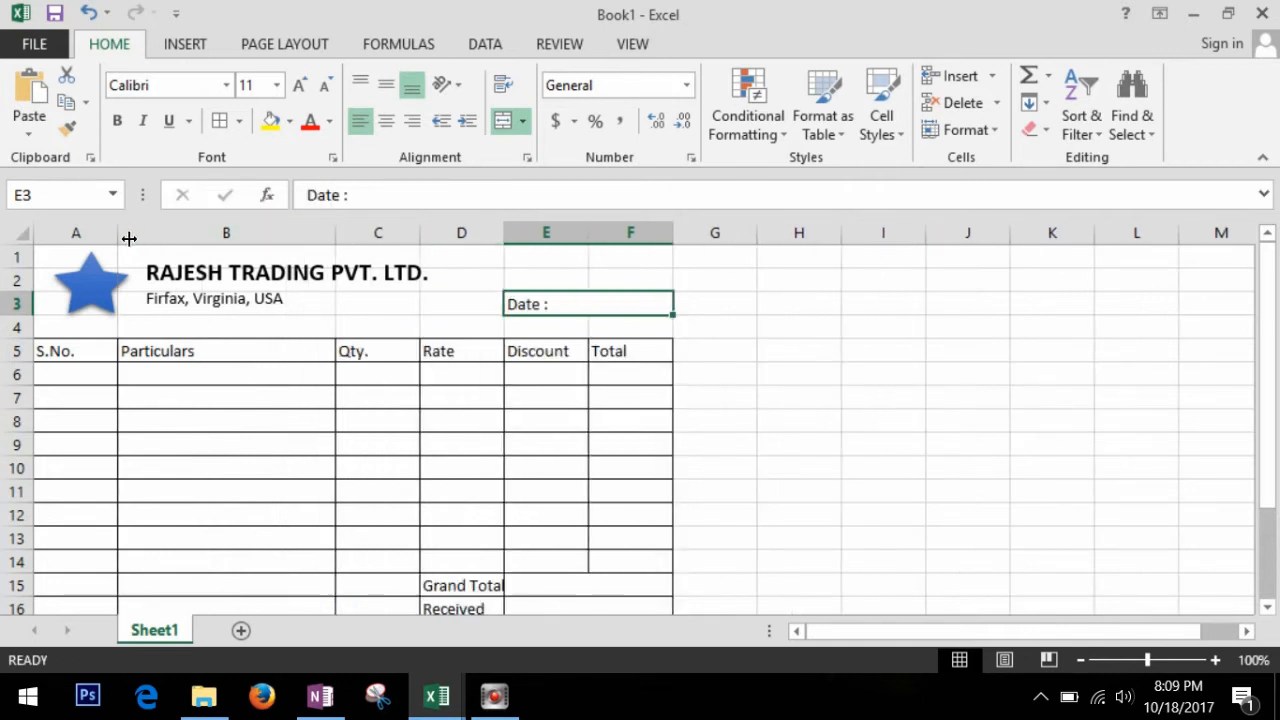
{"action": "left_click_drag", "start_coordinate": [118, 238], "coordinate": [103, 240]}
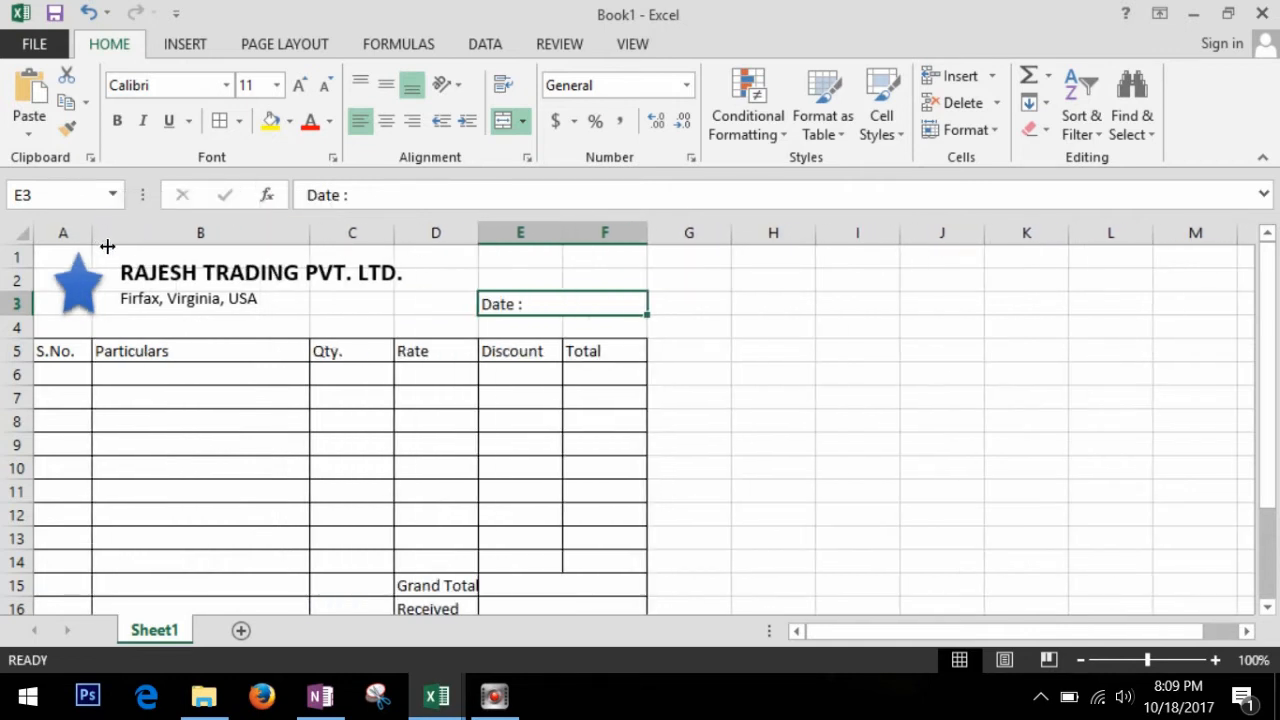
{"action": "key", "text": "Right"}
{"action": "key", "text": "Right"}
{"action": "key", "text": "Down"}
{"action": "key", "text": "Down"}
{"action": "key", "text": "Down"}
{"action": "key", "text": "Down"}
{"action": "key", "text": "Down"}
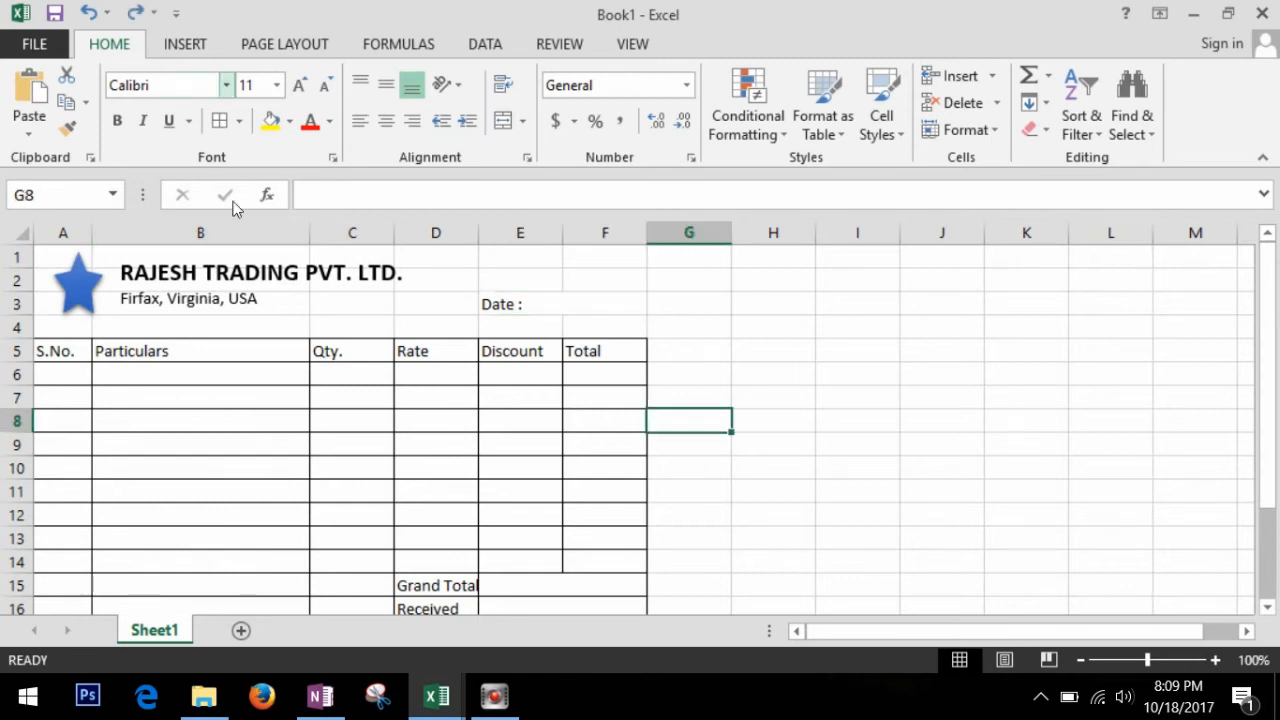
- Center the table headings in A5:F5 and fill those cells with standard blue
{"action": "left_click_drag", "start_coordinate": [85, 352], "coordinate": [629, 350]}
{"action": "left_click", "coordinate": [388, 121]}
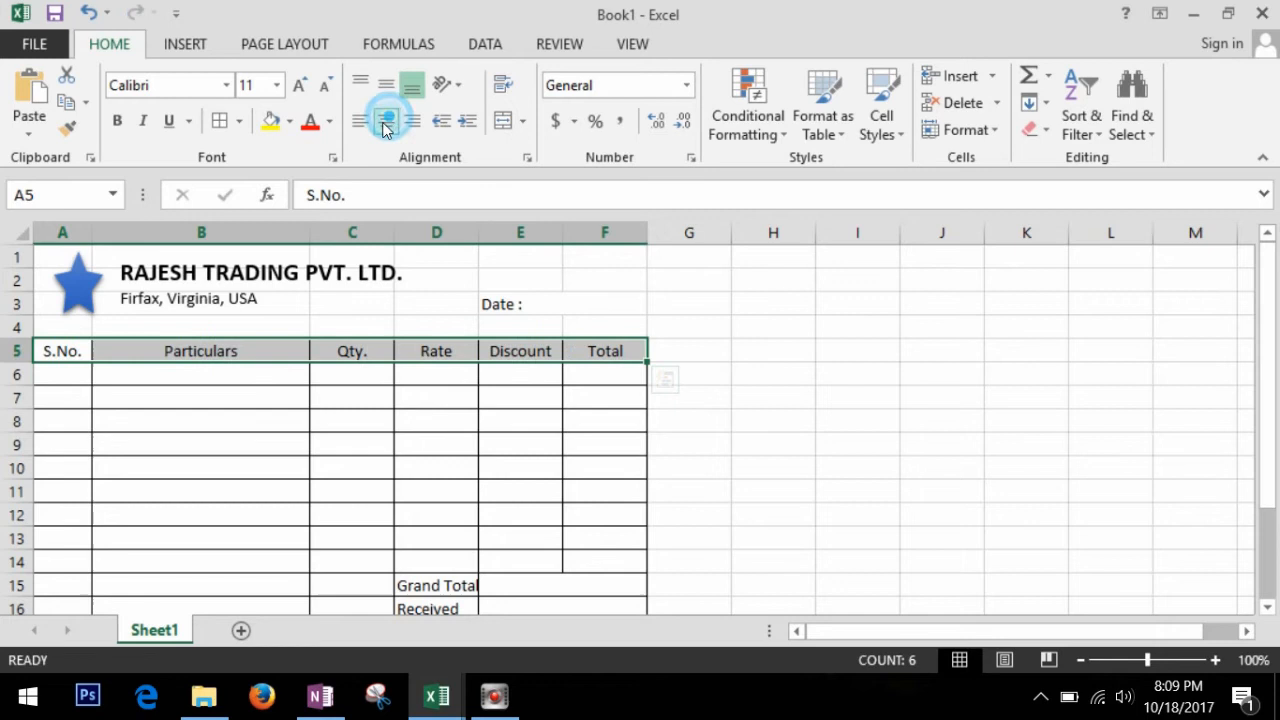
{"action": "left_click", "coordinate": [290, 121]}
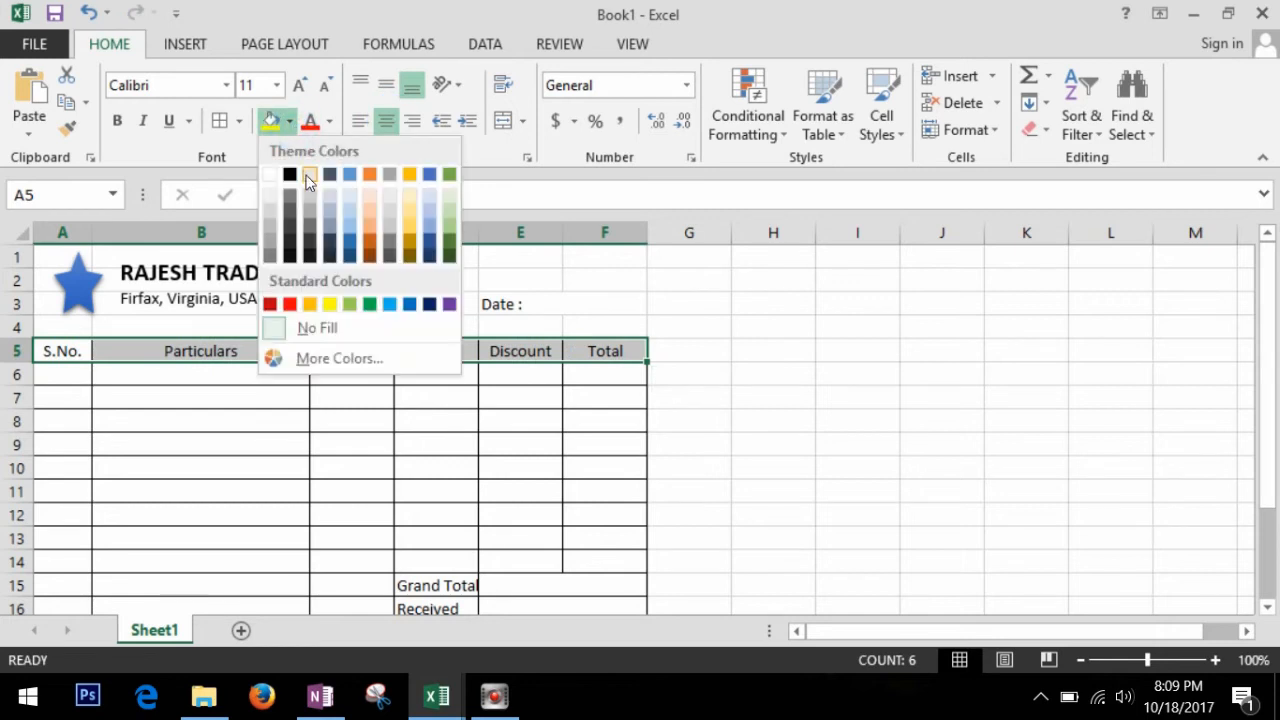
{"action": "left_click", "coordinate": [409, 304]}
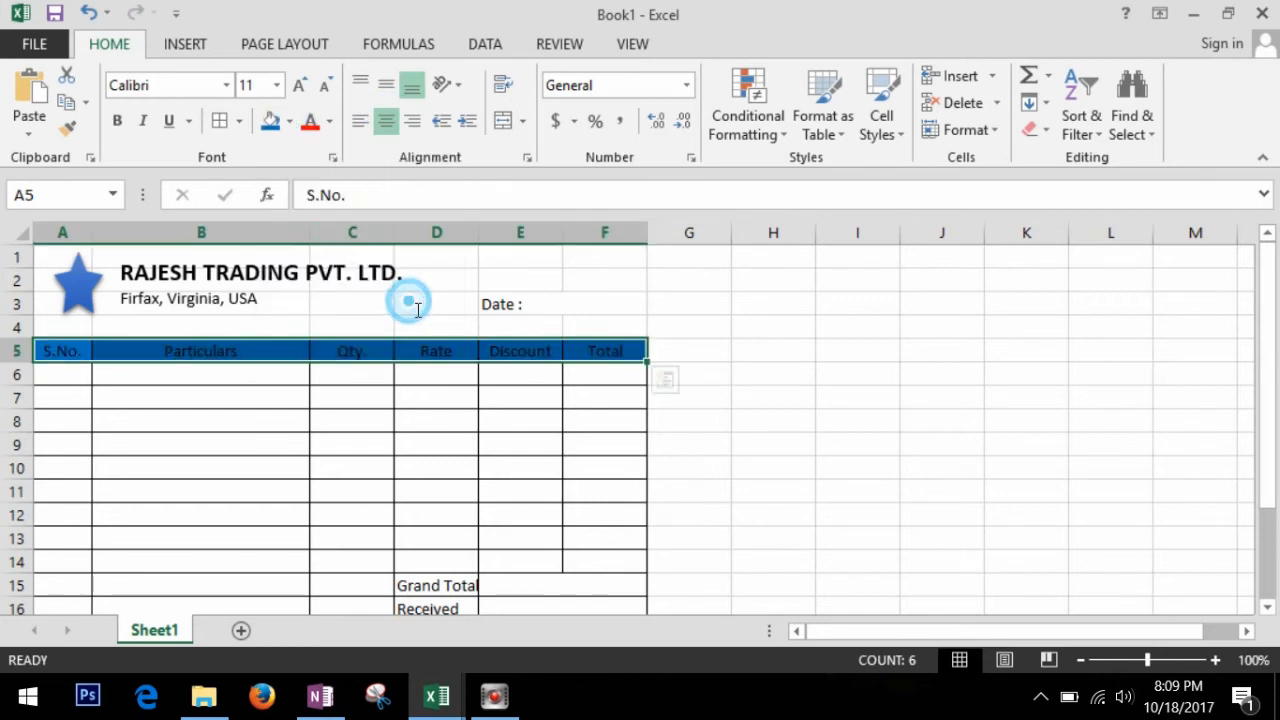
- Make the heading text in A5:F5 white and bold
{"action": "left_click", "coordinate": [329, 121]}
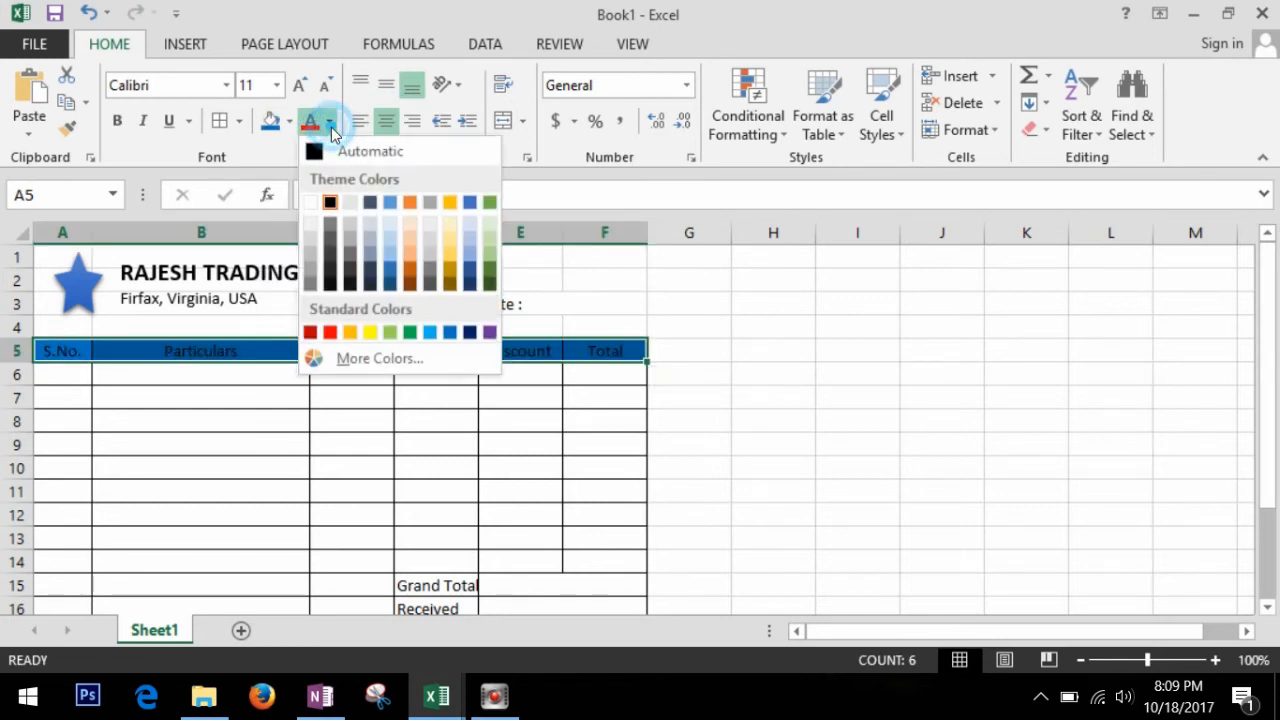
{"action": "left_click", "coordinate": [311, 203]}
{"action": "left_click", "coordinate": [117, 121]}
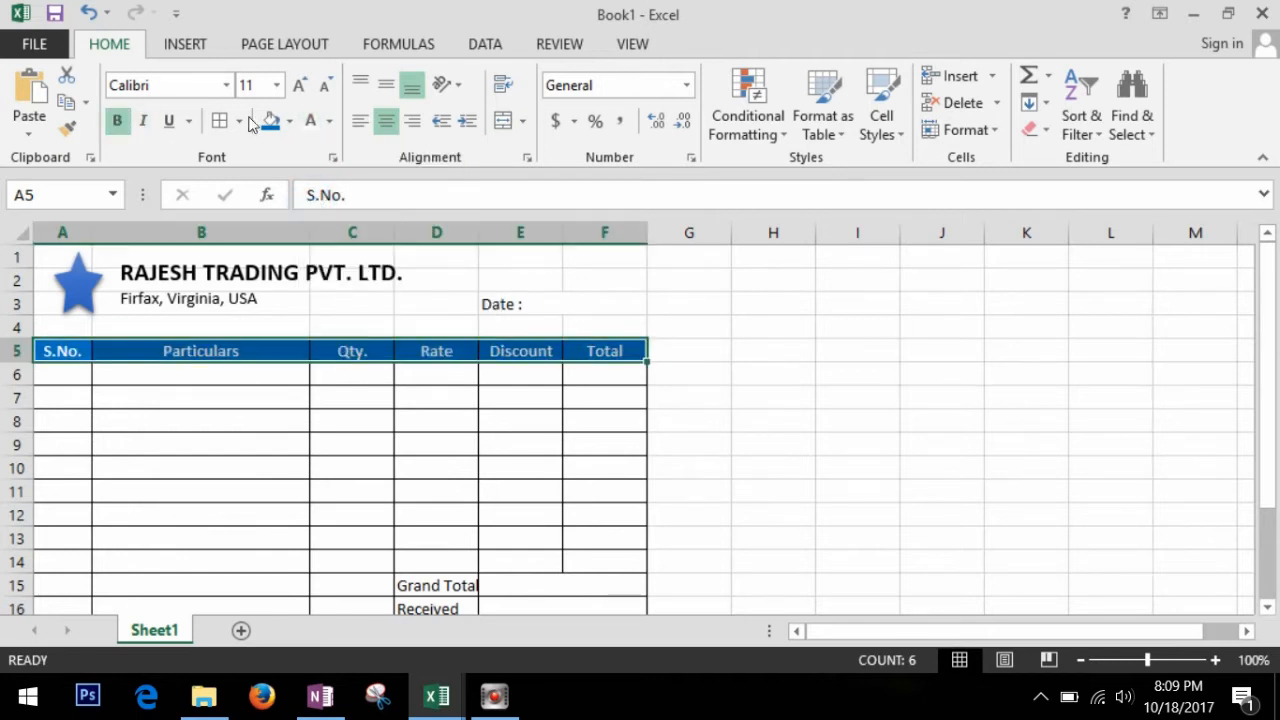
{"action": "left_click", "coordinate": [741, 417]}
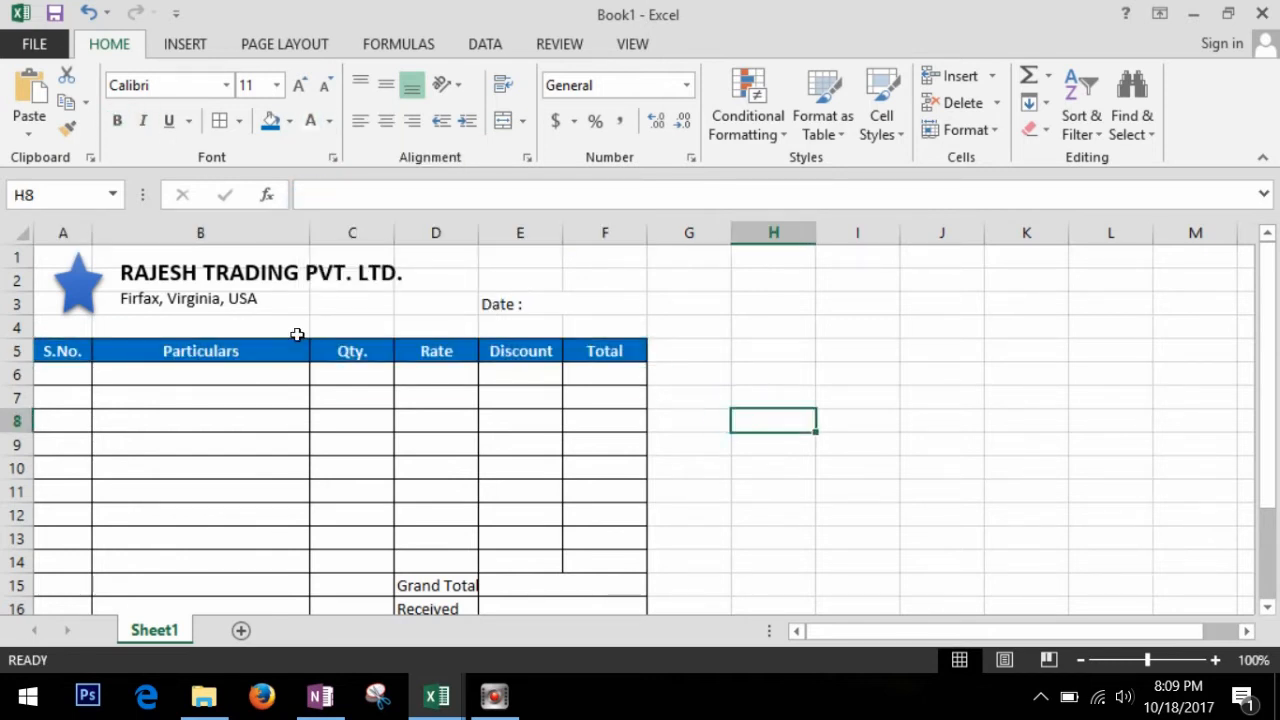
- Widen the squeezed star and reposition it and the company text box side by side, moving the text box slightly right and down
{"action": "left_click", "coordinate": [95, 285]}
{"action": "mouse_move", "coordinate": [112, 289]}
{"action": "left_mouse_down"}
{"action": "mouse_move", "coordinate": [130, 290]}
{"action": "mouse_move", "coordinate": [92, 294]}
{"action": "left_mouse_up"}
{"action": "left_click", "coordinate": [237, 276]}
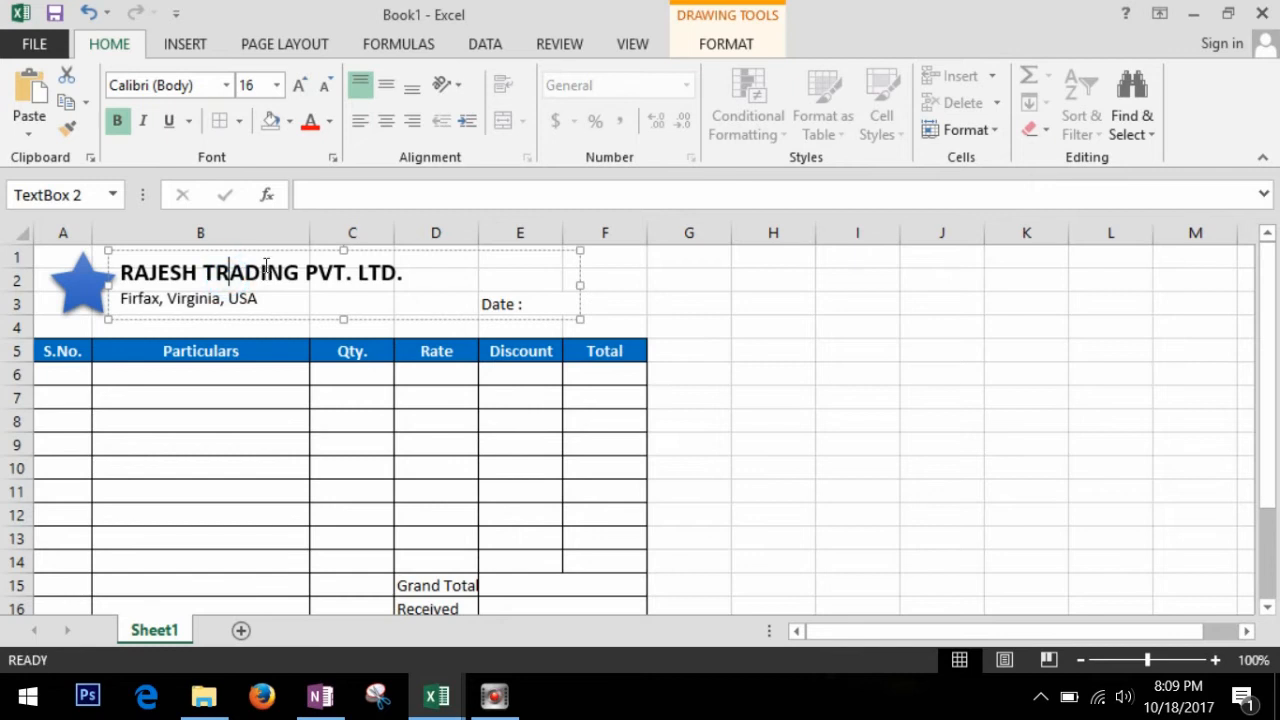
{"action": "left_click_drag", "start_coordinate": [267, 259], "coordinate": [284, 264]}
{"action": "left_click", "coordinate": [104, 292]}
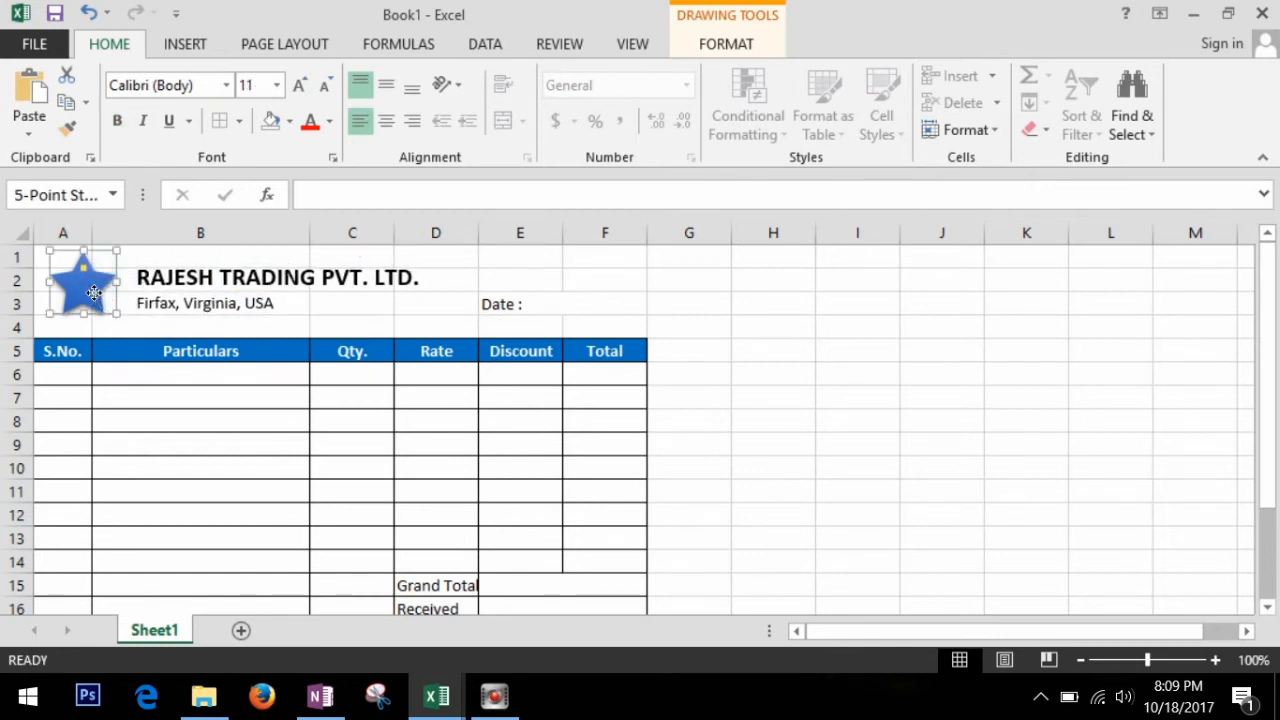
- Insert two blank rows at row 4, between the company header and the table headings
{"action": "left_click", "coordinate": [16, 327]}
{"action": "right_click", "coordinate": [16, 327]}
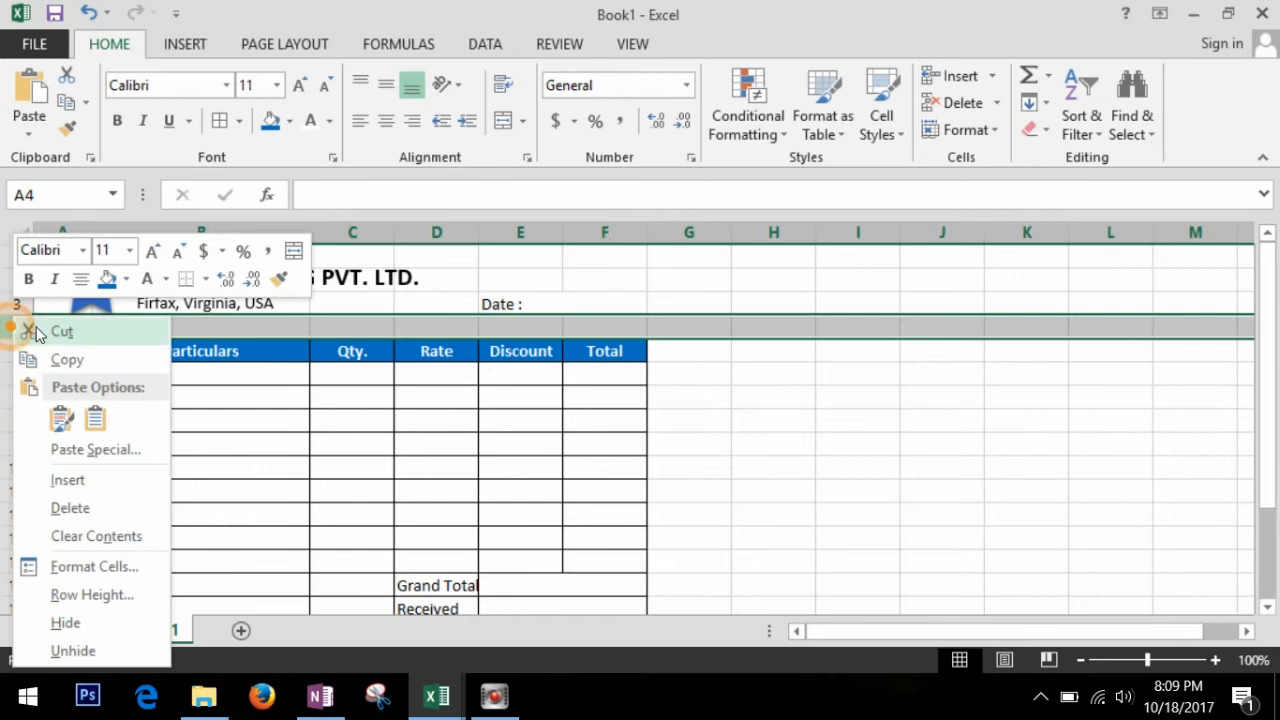
{"action": "left_click", "coordinate": [110, 484]}
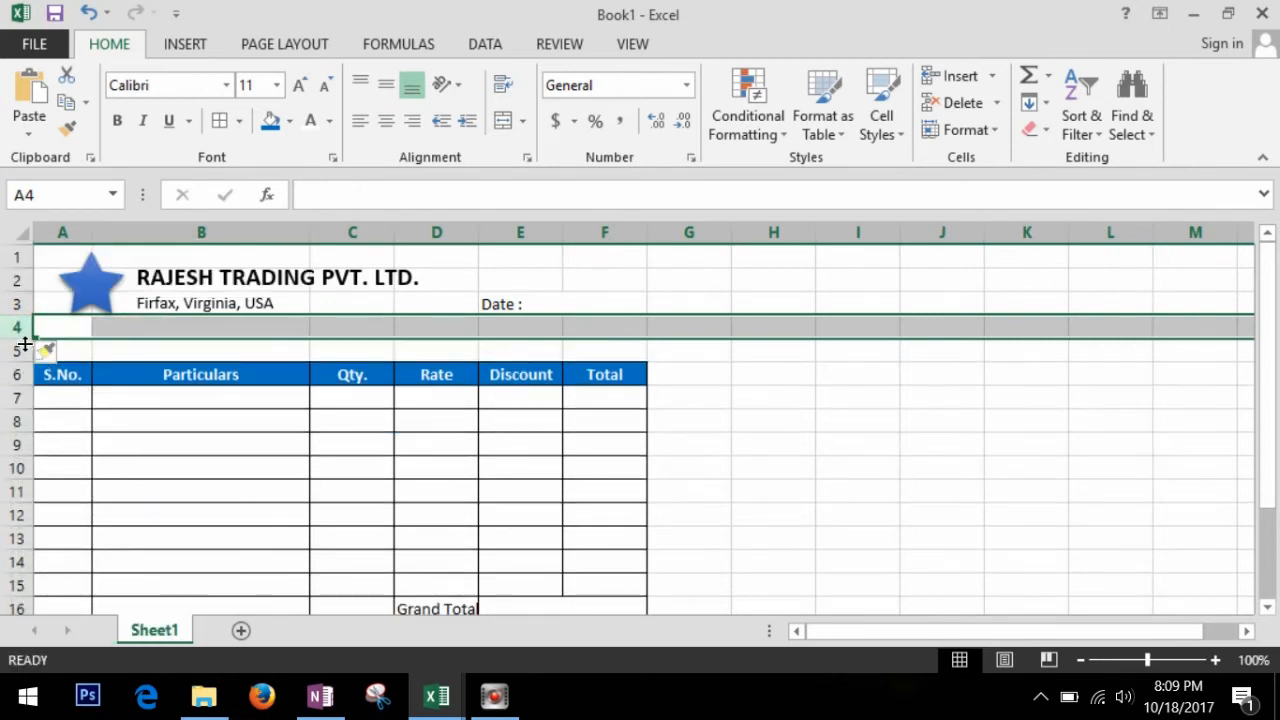
{"action": "right_click", "coordinate": [16, 327]}
{"action": "left_click", "coordinate": [117, 489]}
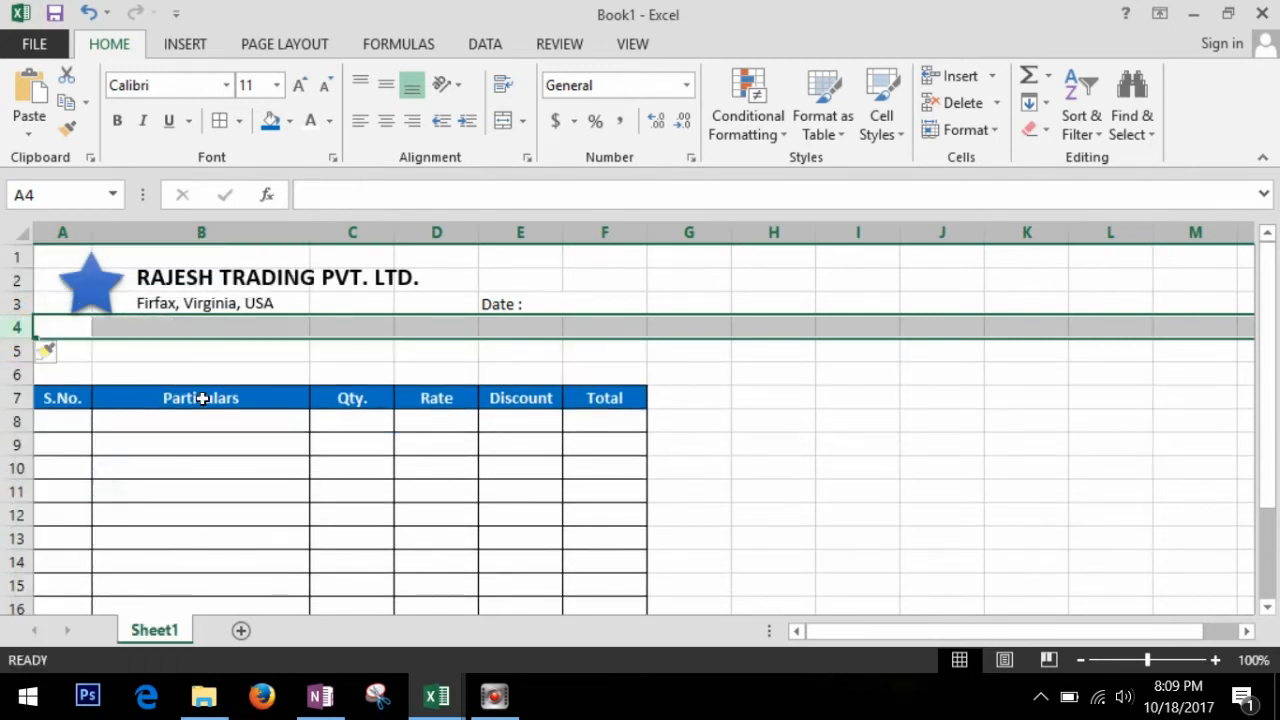
- Enter "To:" in cell A5 and right-align it
{"action": "left_click", "coordinate": [132, 357]}
{"action": "left_click", "coordinate": [64, 351]}
{"action": "type", "text": "To"}
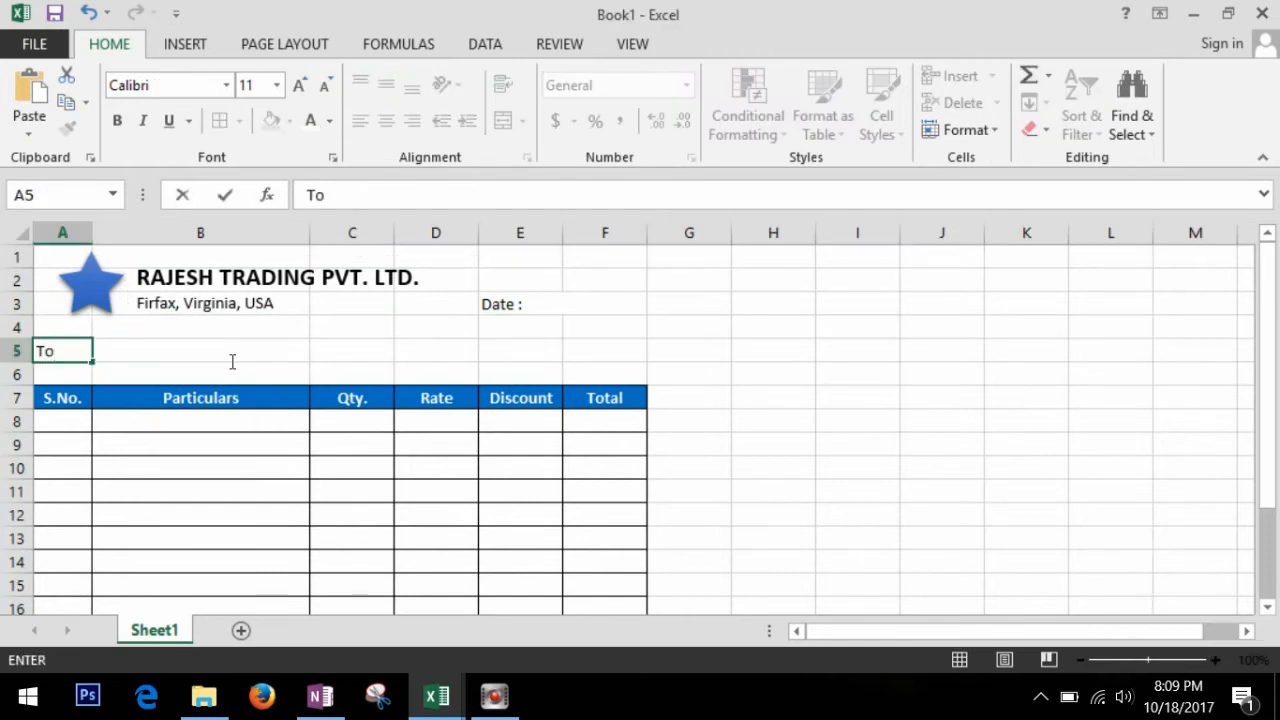
{"action": "type", "text": ":"}
{"action": "left_click", "coordinate": [260, 368]}
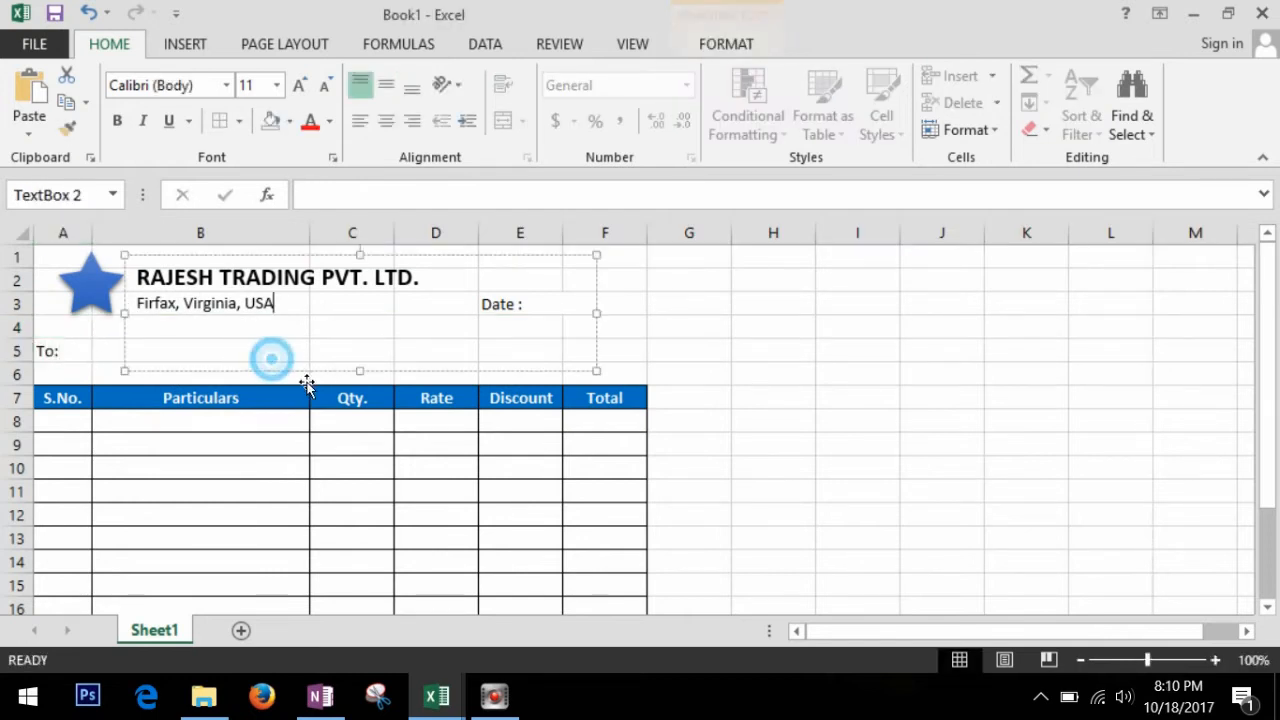
{"action": "left_click", "coordinate": [75, 361]}
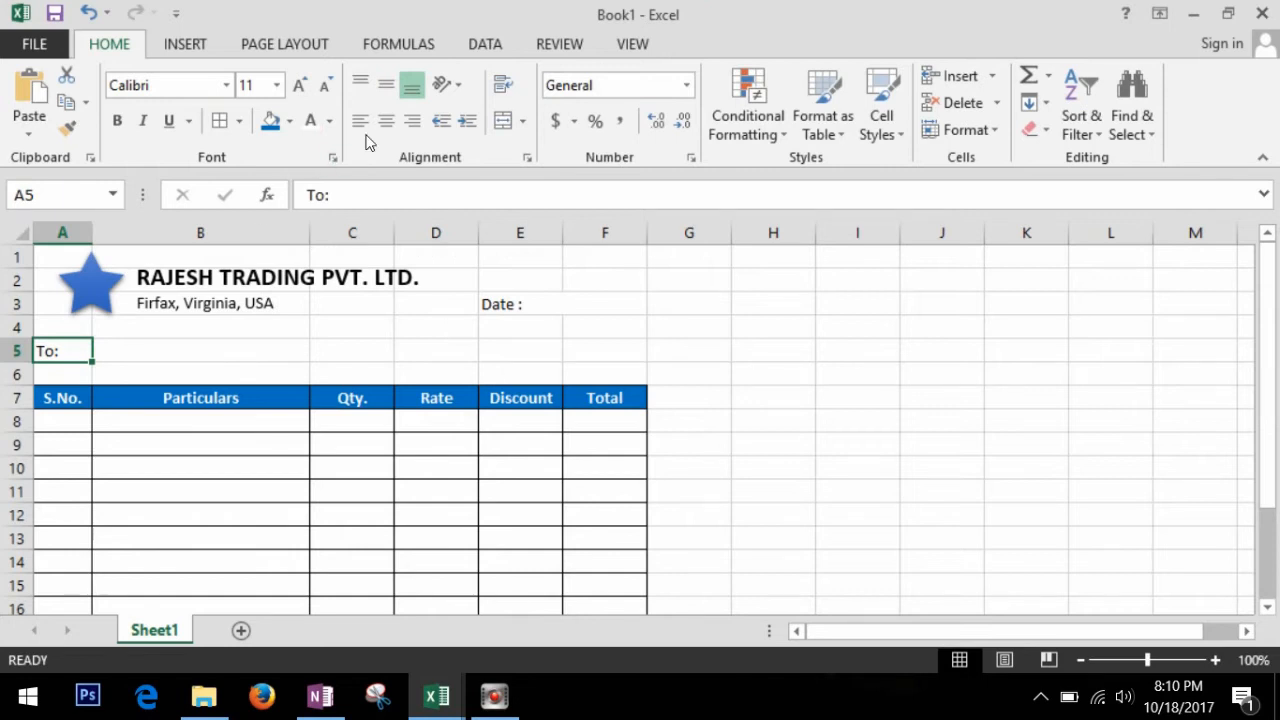
{"action": "left_click", "coordinate": [412, 120]}
- Shorten the company text box from its lower edge so it no longer covers row 5
{"action": "left_click", "coordinate": [174, 350]}
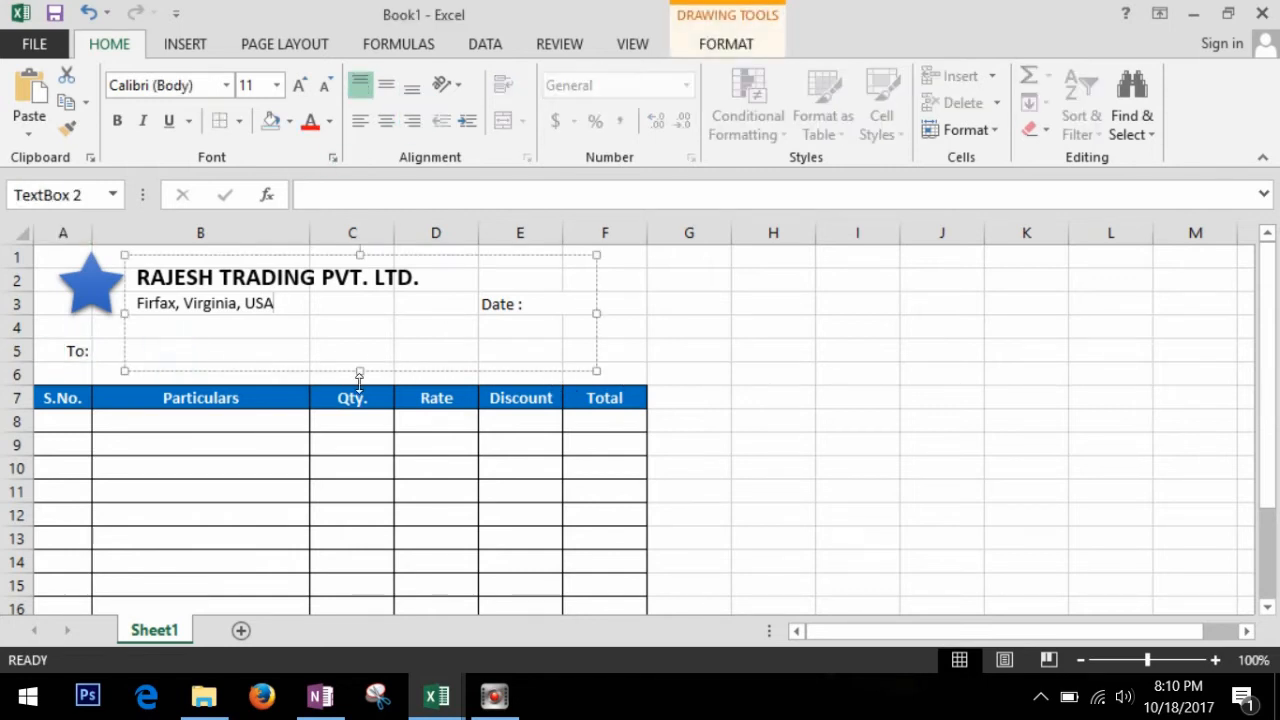
{"action": "left_click_drag", "start_coordinate": [358, 372], "coordinate": [364, 340]}
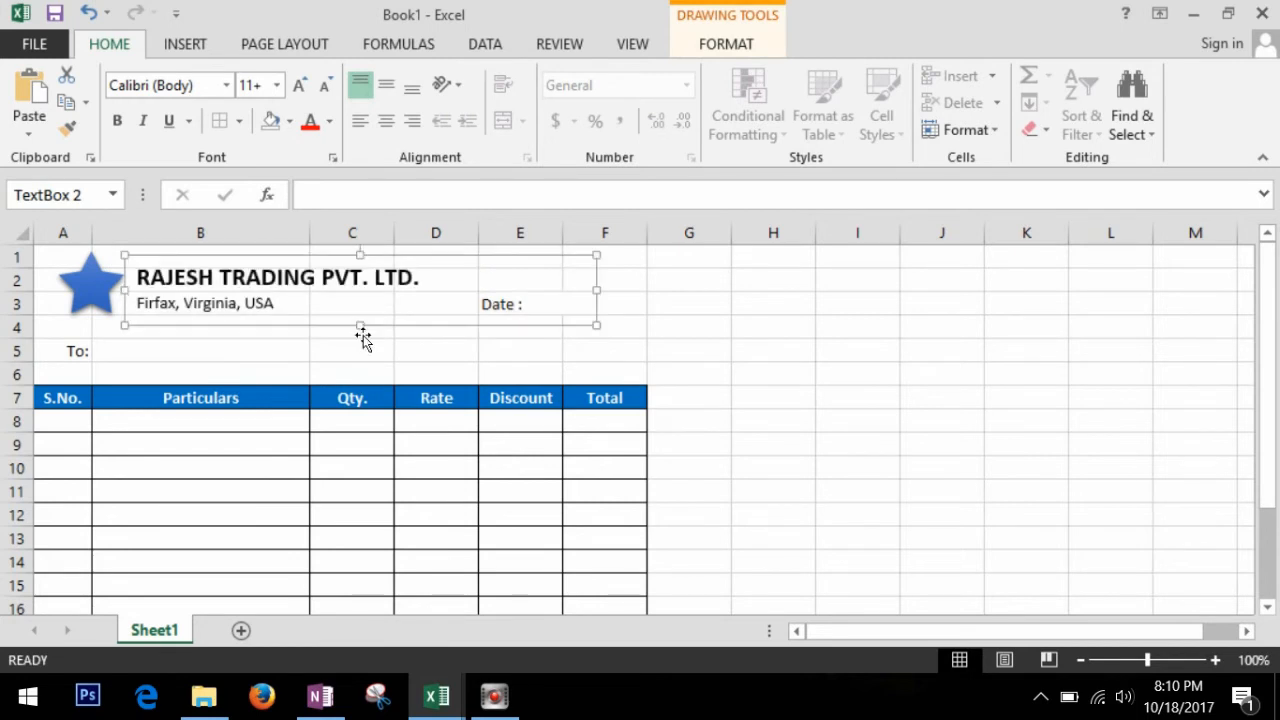
{"action": "left_click", "coordinate": [166, 360]}
- Merge and center cells B5:F5 and give the merged cell a bottom border
{"action": "left_click_drag", "start_coordinate": [155, 354], "coordinate": [589, 360]}
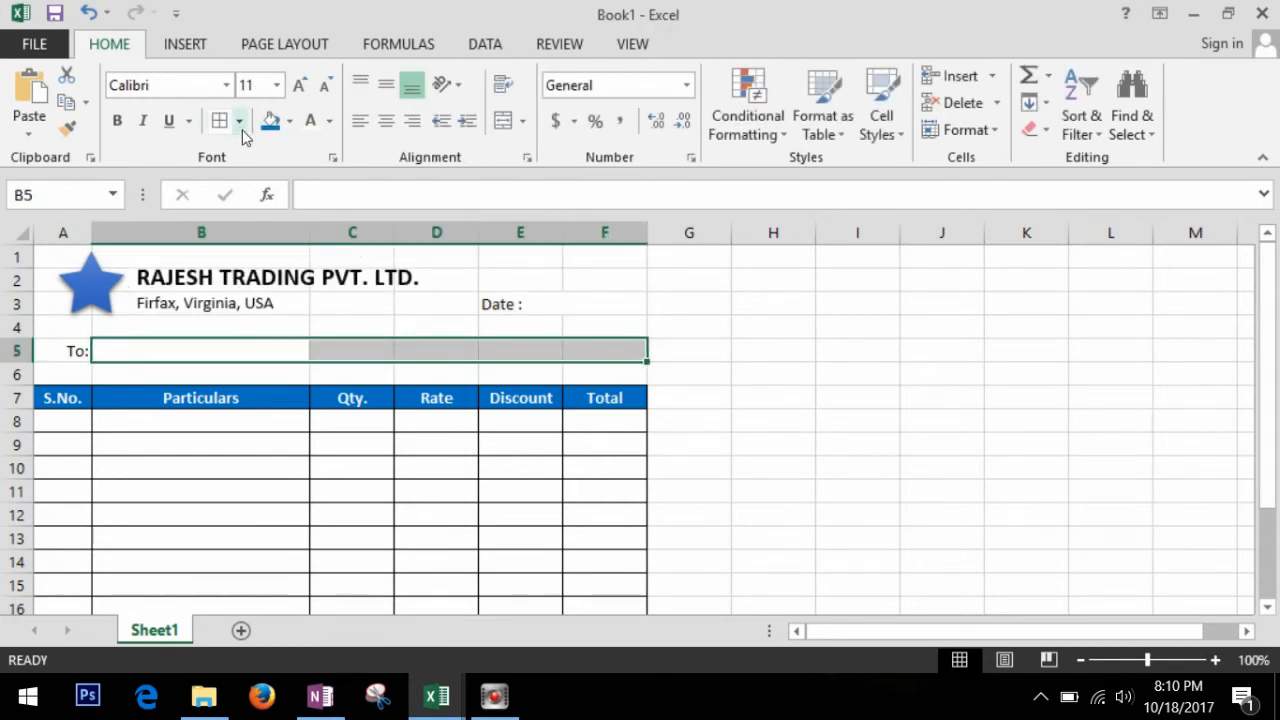
{"action": "left_click", "coordinate": [522, 120]}
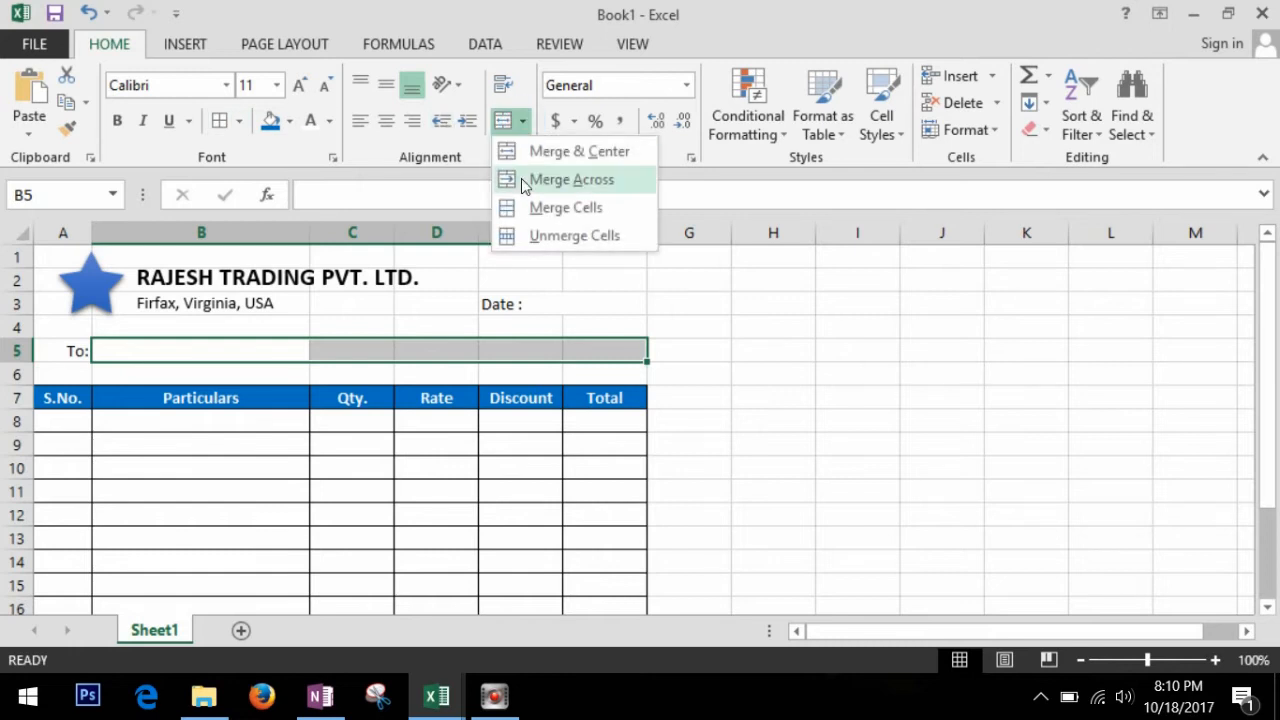
{"action": "left_click", "coordinate": [515, 151]}
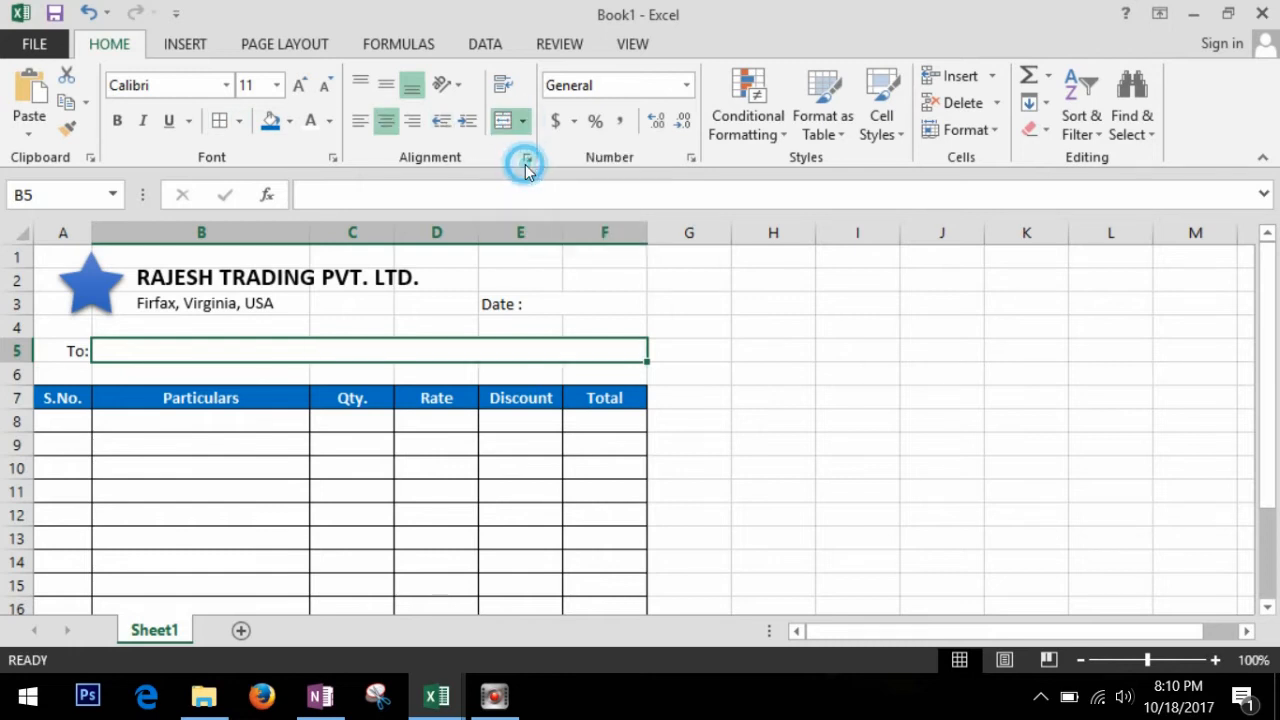
{"action": "left_click", "coordinate": [239, 121]}
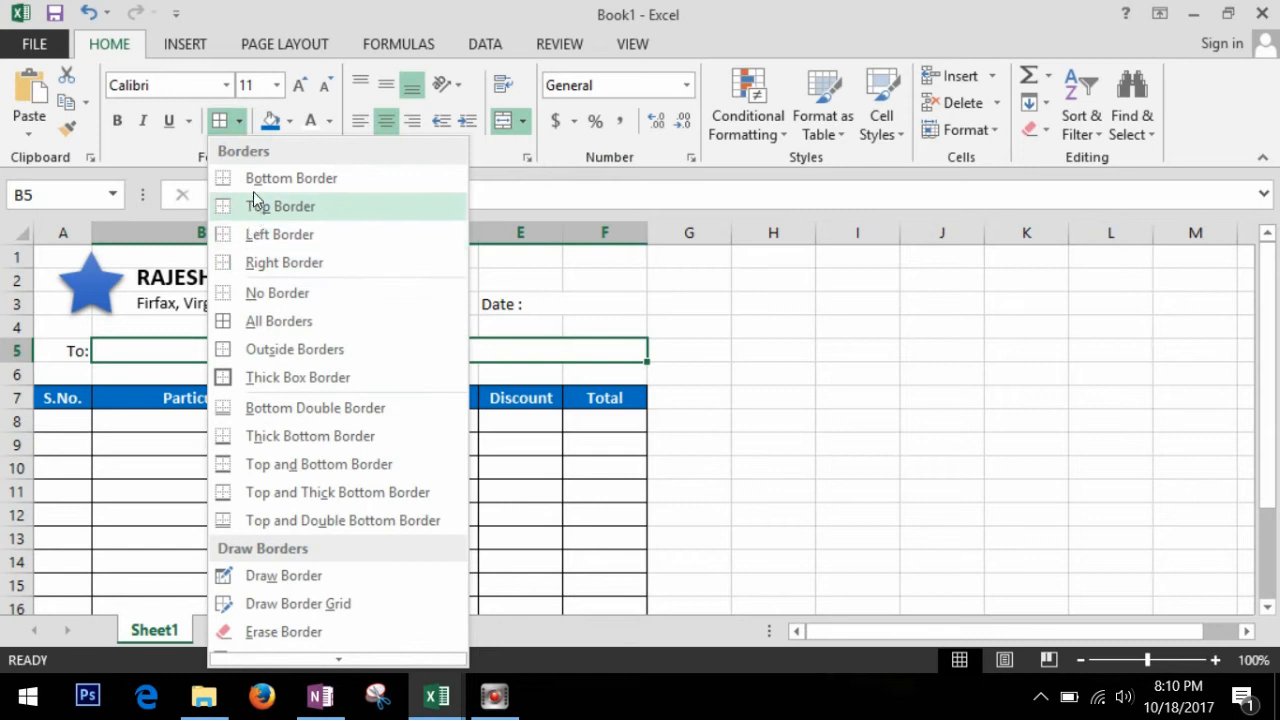
{"action": "left_click", "coordinate": [252, 178]}
{"action": "left_click", "coordinate": [766, 463]}
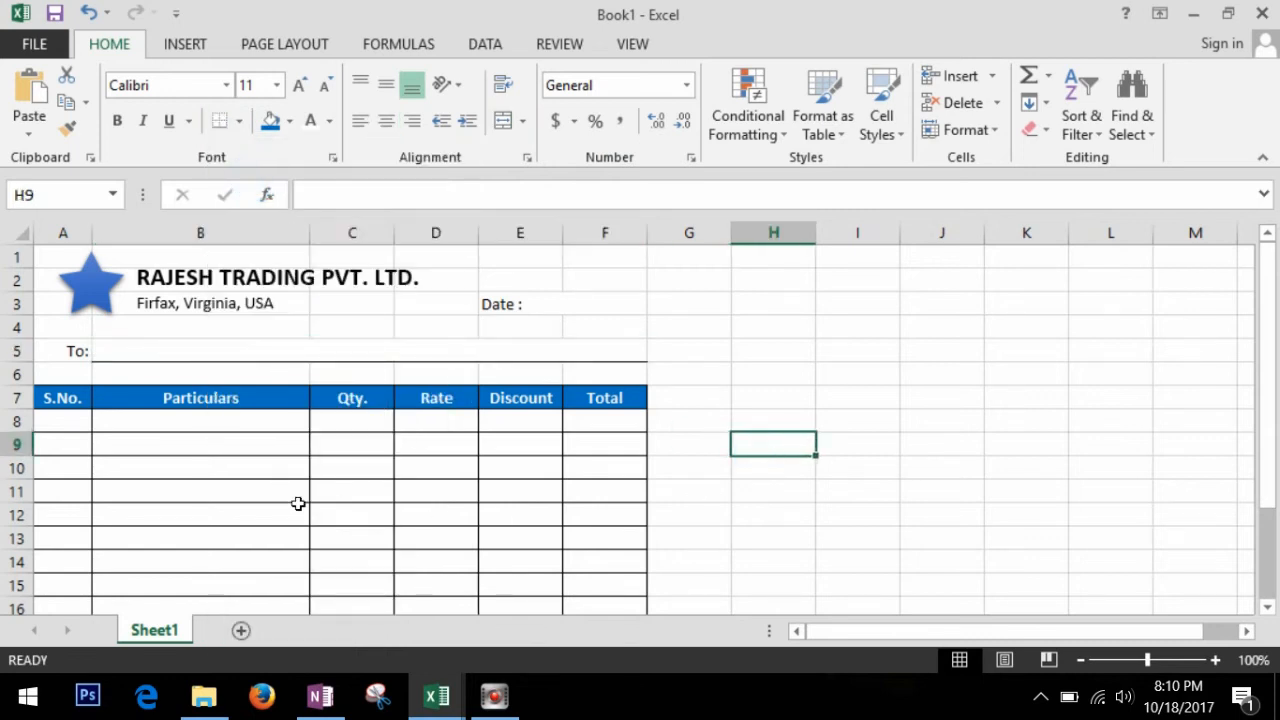
- Put the italic notes "Goods Once sold, will not be returned*" in B21 and "*Conditions Apply" in B22, below the table
{"action": "scroll", "coordinate": [202, 441], "scroll_direction": "down", "scroll_amount": 3}
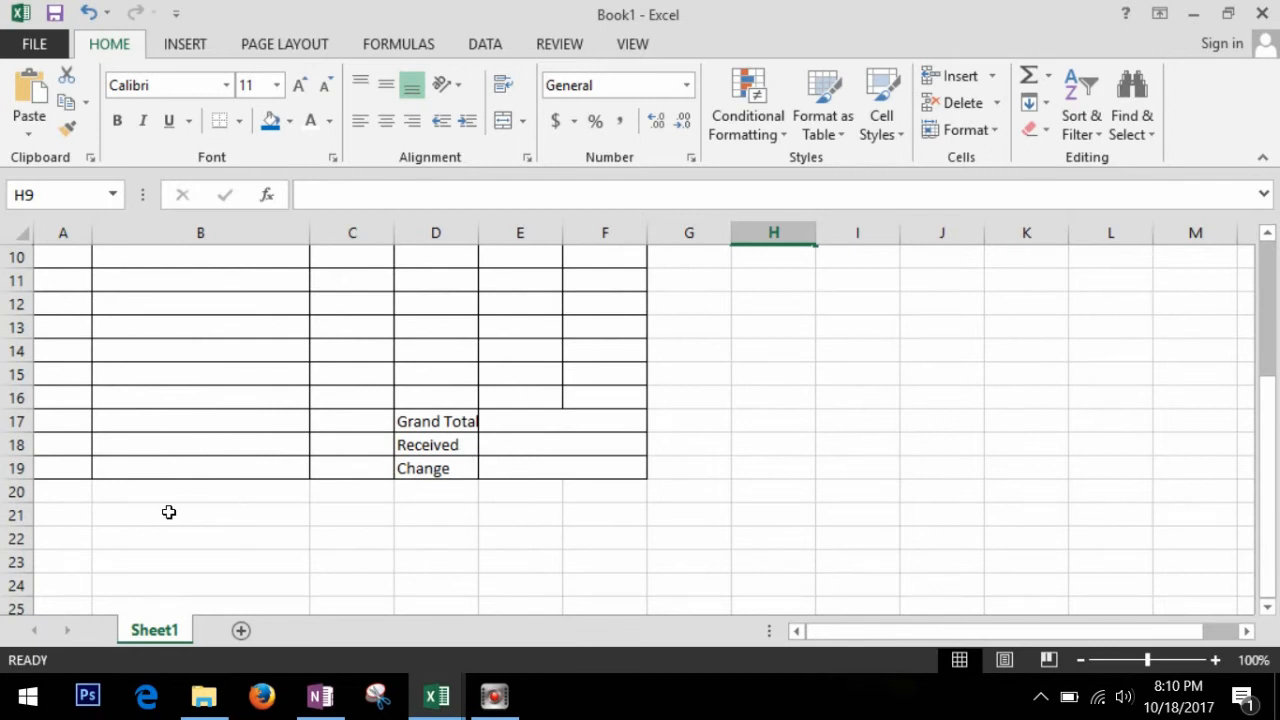
{"action": "left_click", "coordinate": [141, 521]}
{"action": "type", "text": "Goods Once sold, will not be returned* *Conditions Apply"}
- Merge and center cells E21:F21 and add a bottom border to them as the signature line
{"action": "left_click_drag", "start_coordinate": [520, 514], "coordinate": [604, 514]}
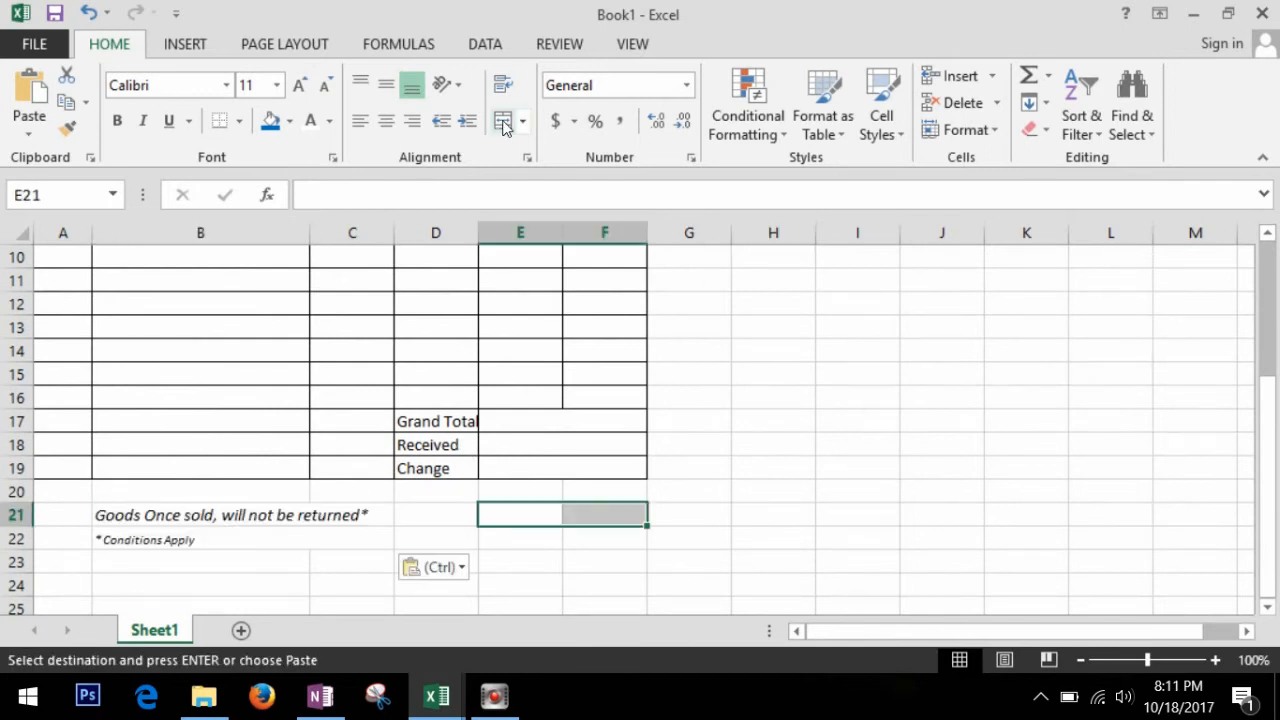
{"action": "left_click", "coordinate": [503, 120]}
{"action": "left_click", "coordinate": [221, 121]}
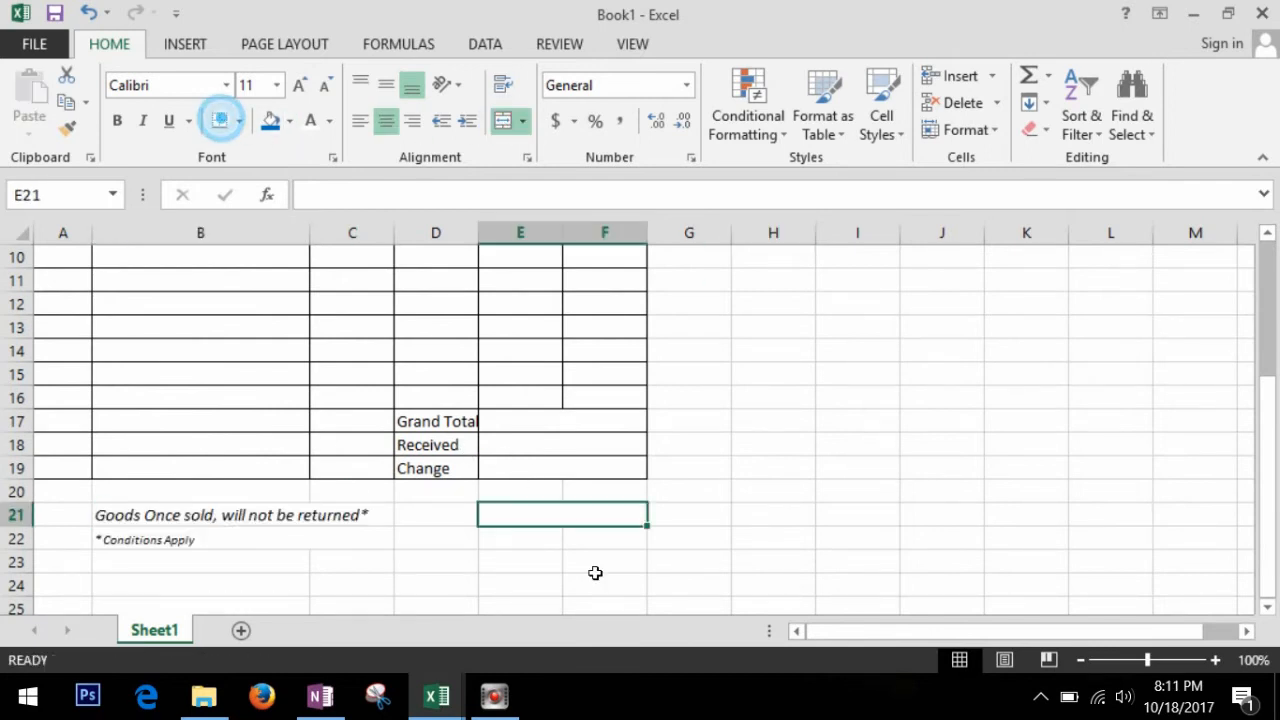
- Merge and center cells E22:F22 and enter "Signature" there
{"action": "left_click", "coordinate": [536, 548]}
{"action": "left_click_drag", "start_coordinate": [536, 548], "coordinate": [603, 543]}
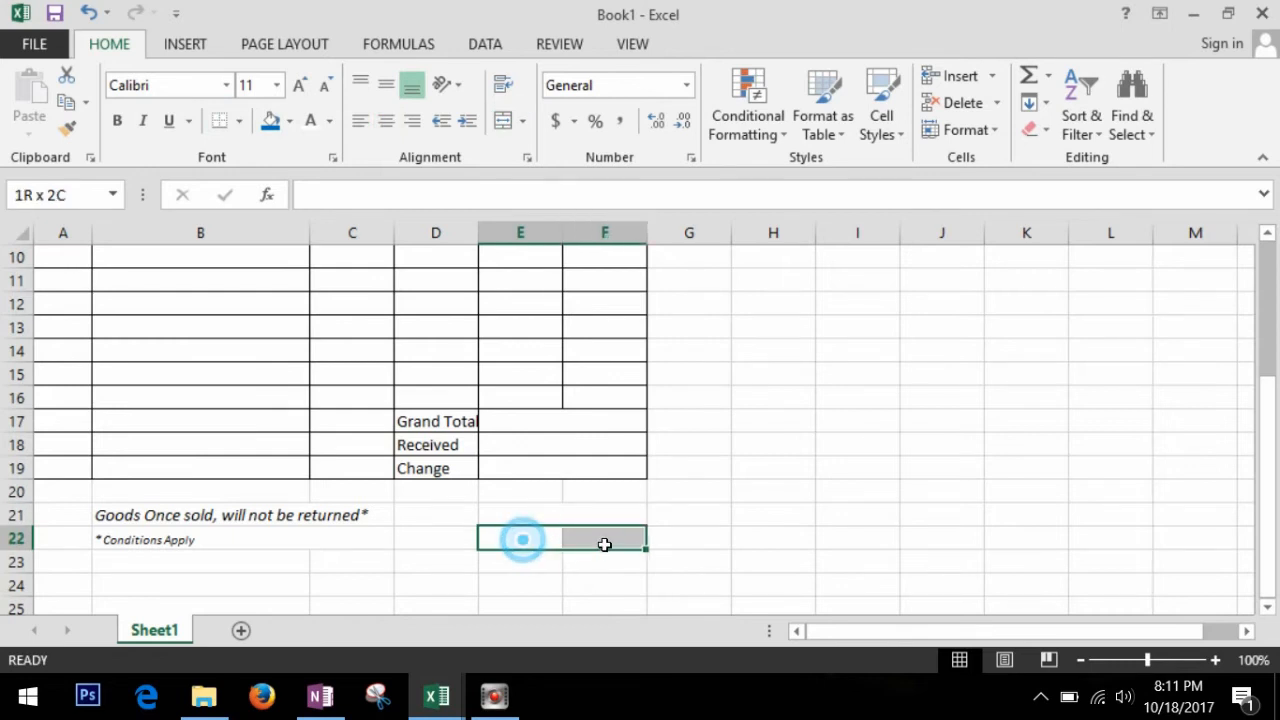
{"action": "left_click", "coordinate": [503, 120]}
{"action": "left_click", "coordinate": [574, 541]}
{"action": "type", "text": "S"}
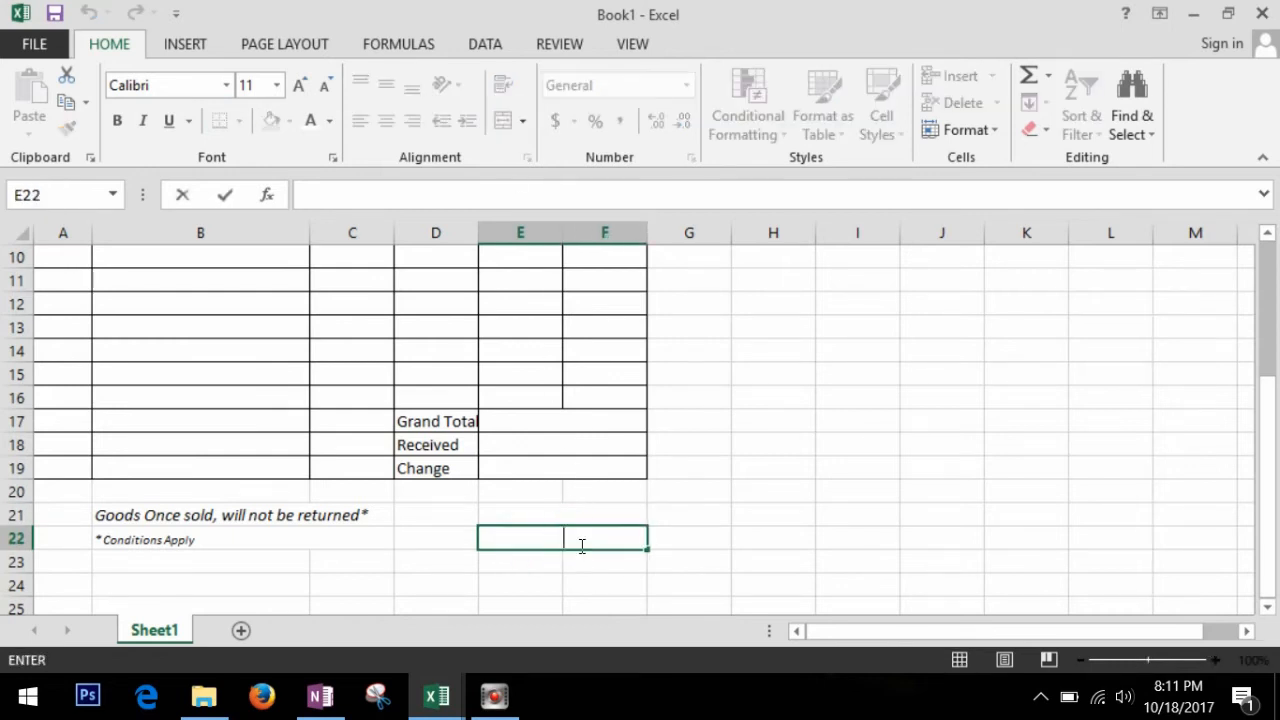
{"action": "type", "text": "ignature"}
{"action": "left_click", "coordinate": [737, 541]}
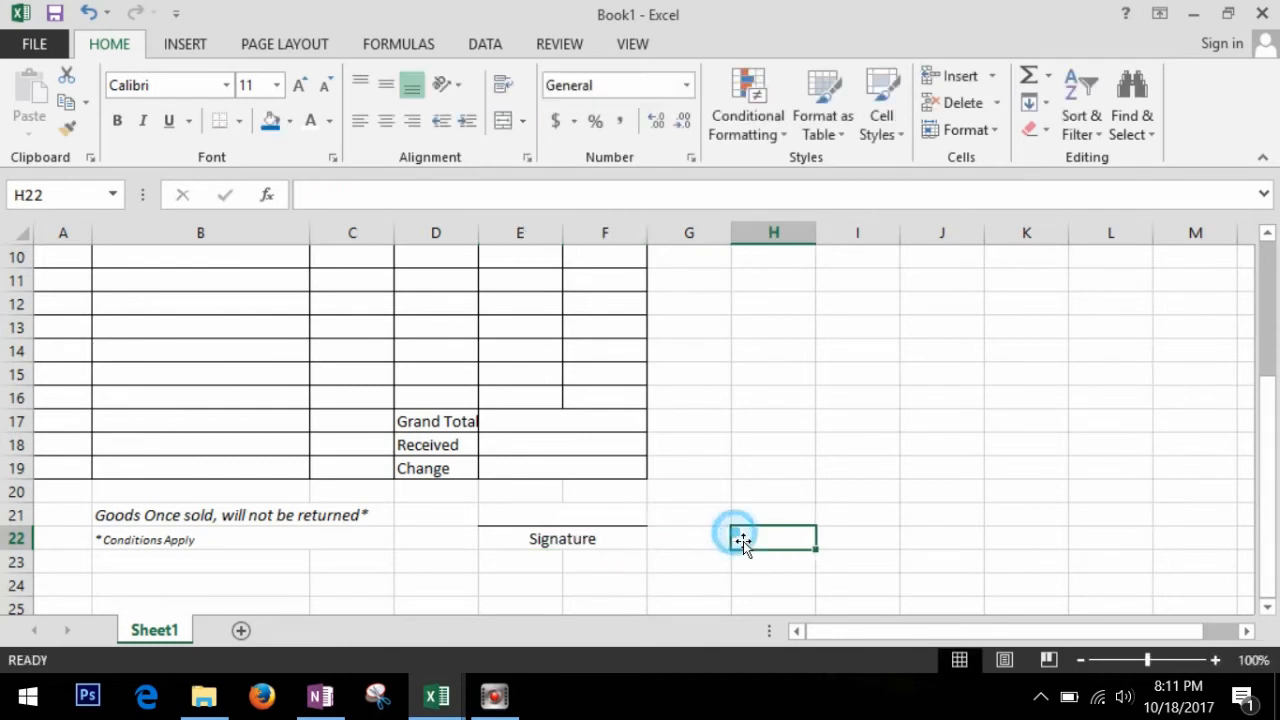
- Draw a flowchart Document shape about 0.87" high and 5.27" wide over the header in rows 1 to 4
{"action": "scroll", "coordinate": [696, 537], "scroll_direction": "up", "scroll_amount": 3}
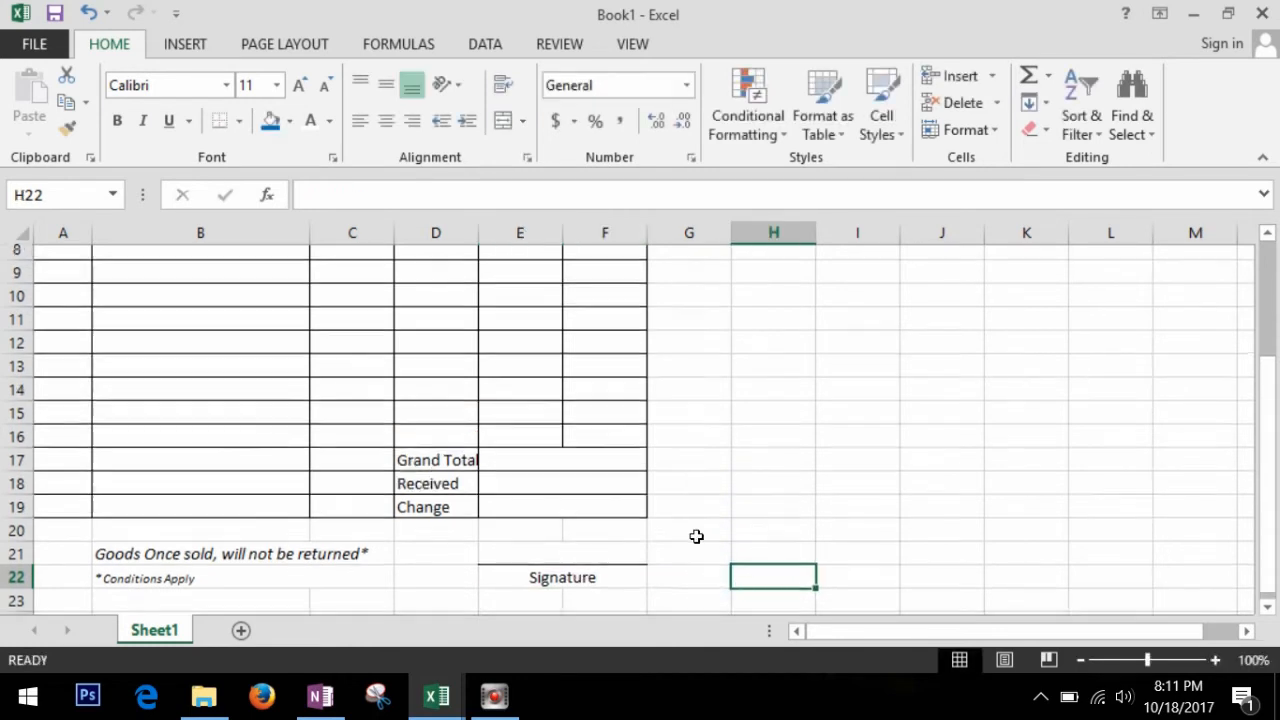
{"action": "left_click", "coordinate": [77, 249]}
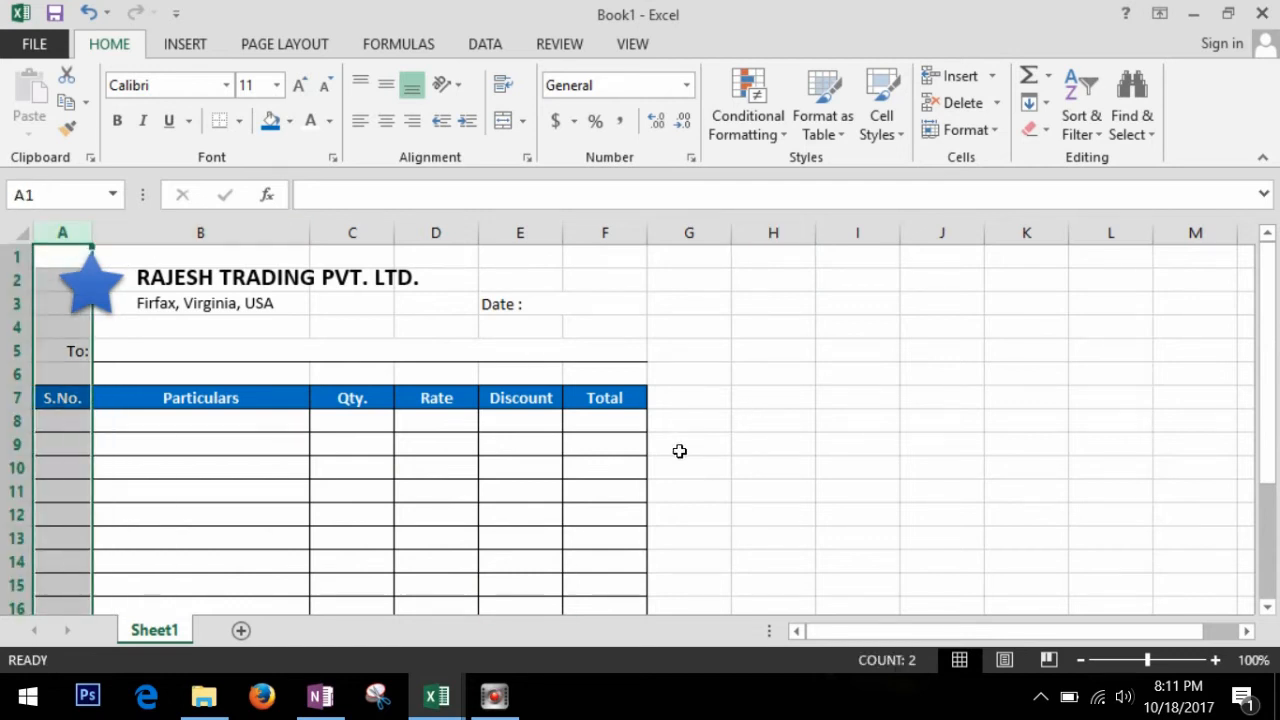
{"action": "left_click", "coordinate": [729, 465]}
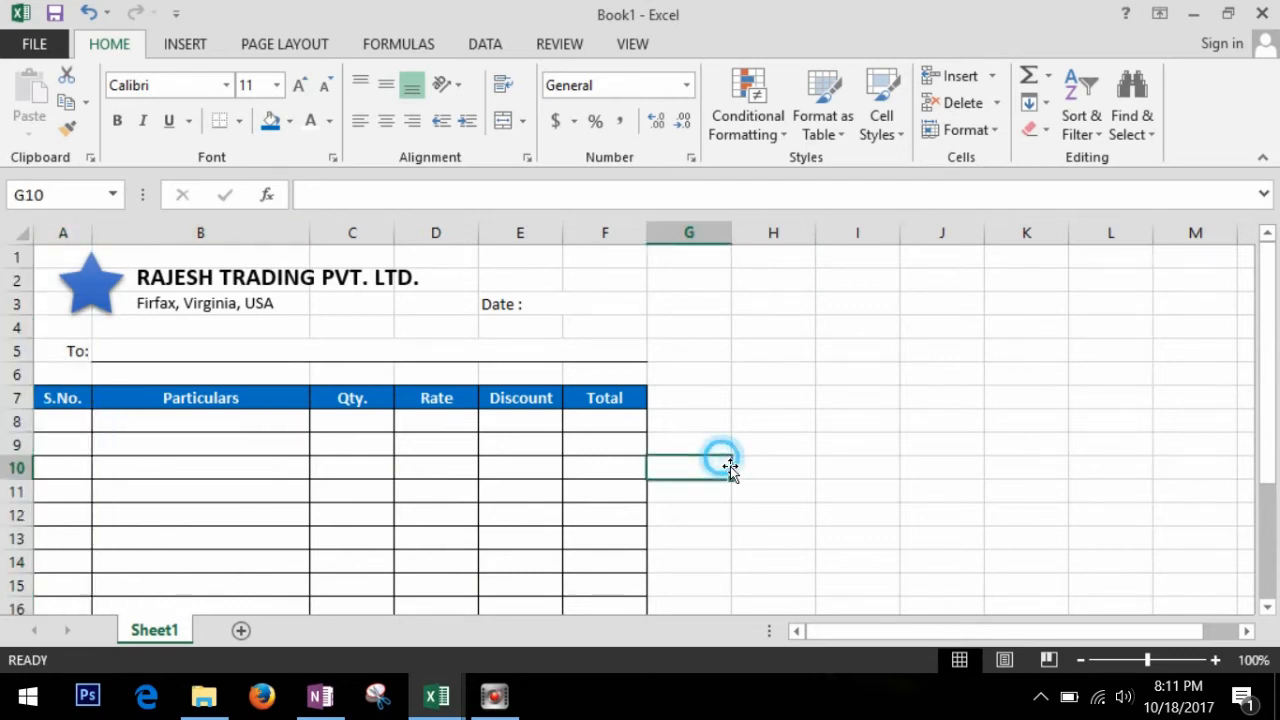
{"action": "left_click", "coordinate": [186, 44]}
{"action": "left_click", "coordinate": [268, 110]}
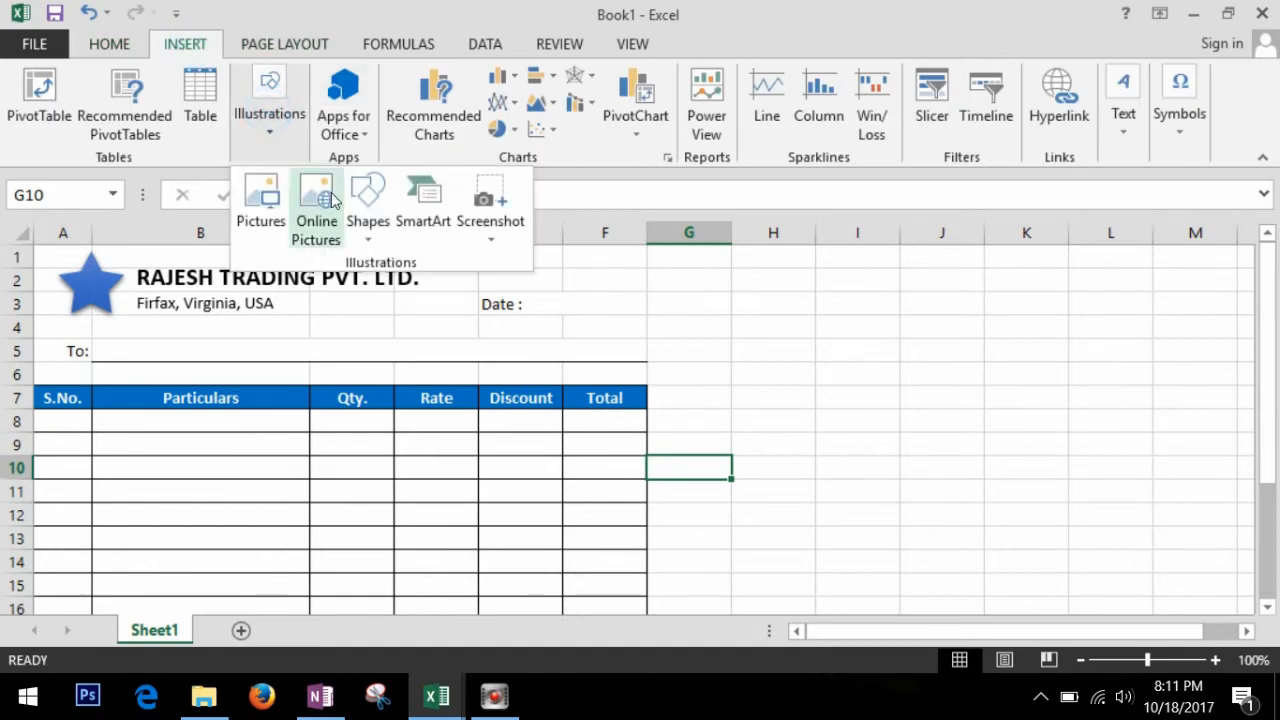
{"action": "left_click", "coordinate": [368, 205]}
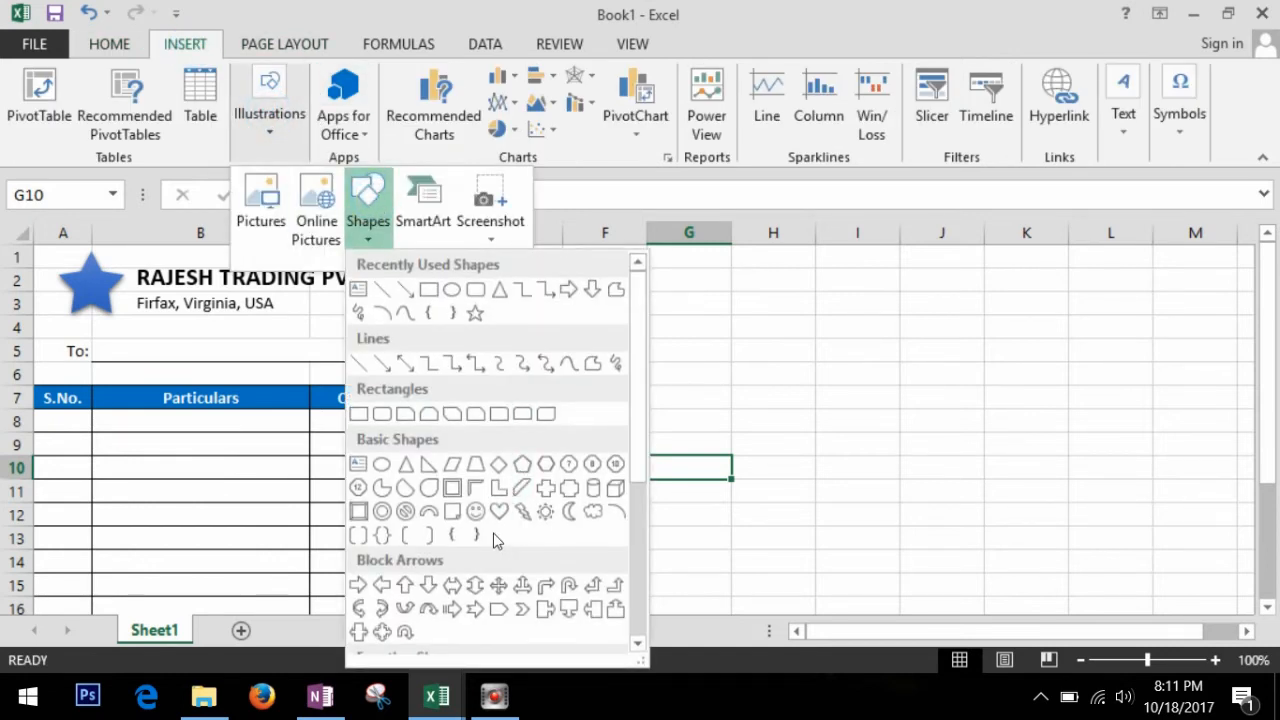
{"action": "scroll", "coordinate": [497, 540], "scroll_direction": "down", "scroll_amount": 5}
{"action": "left_click", "coordinate": [497, 452]}
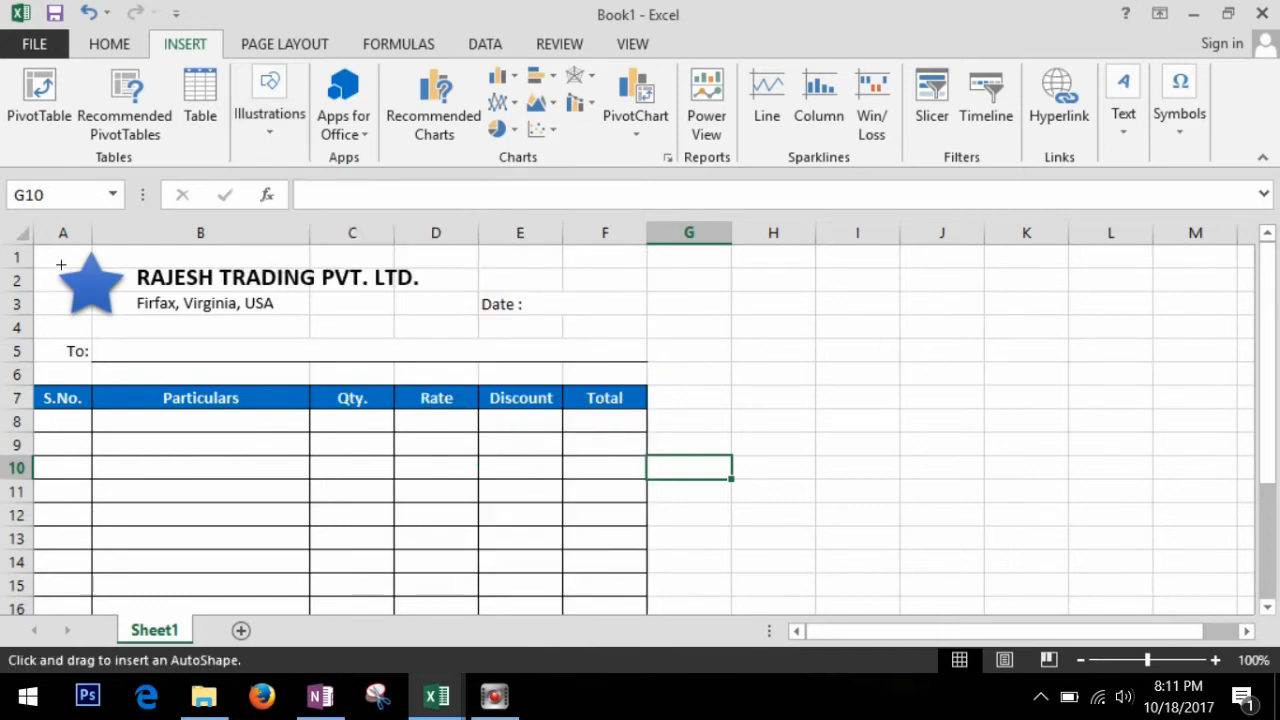
{"action": "mouse_move", "coordinate": [47, 250]}
{"action": "left_mouse_down"}
{"action": "mouse_move", "coordinate": [80, 285]}
{"action": "mouse_move", "coordinate": [329, 331]}
{"action": "mouse_move", "coordinate": [646, 354]}
{"action": "left_mouse_up"}
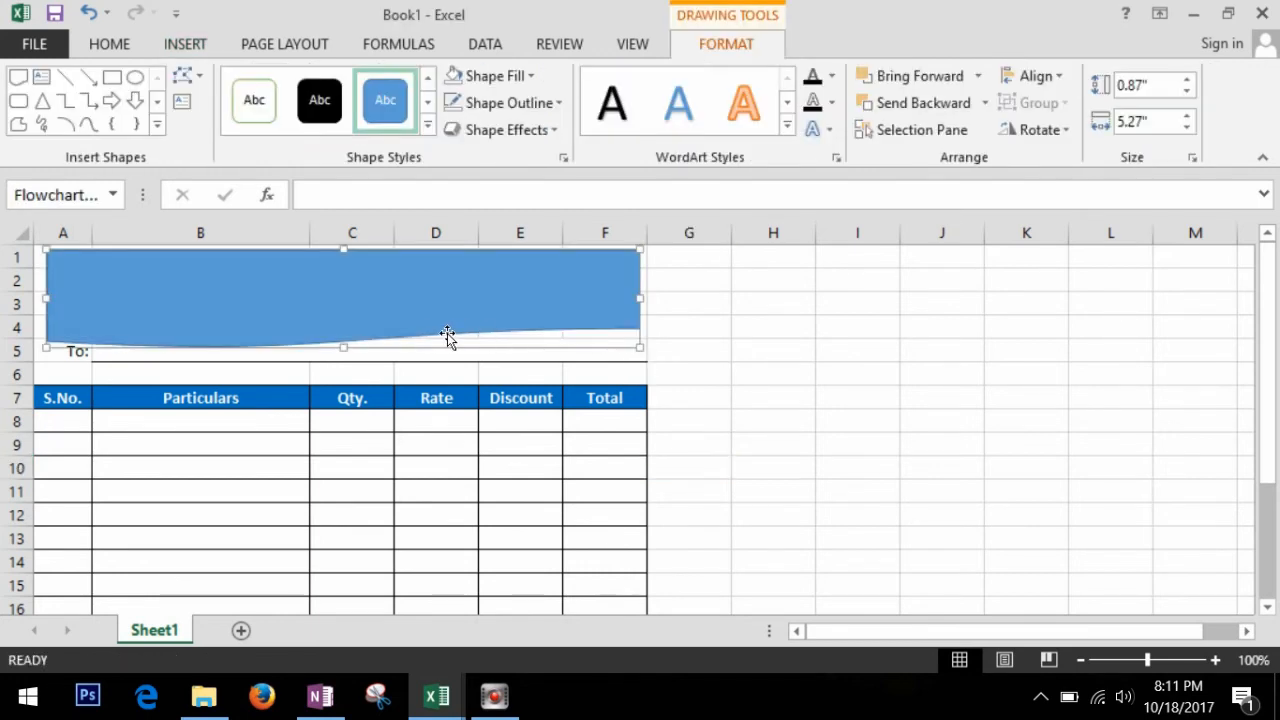
- Make row 4 taller beneath the banner shape and send the banner to the back, behind the star and company text
{"action": "mouse_move", "coordinate": [343, 347]}
{"action": "left_mouse_down"}
{"action": "mouse_move", "coordinate": [363, 371]}
{"action": "mouse_move", "coordinate": [360, 346]}
{"action": "left_mouse_up"}
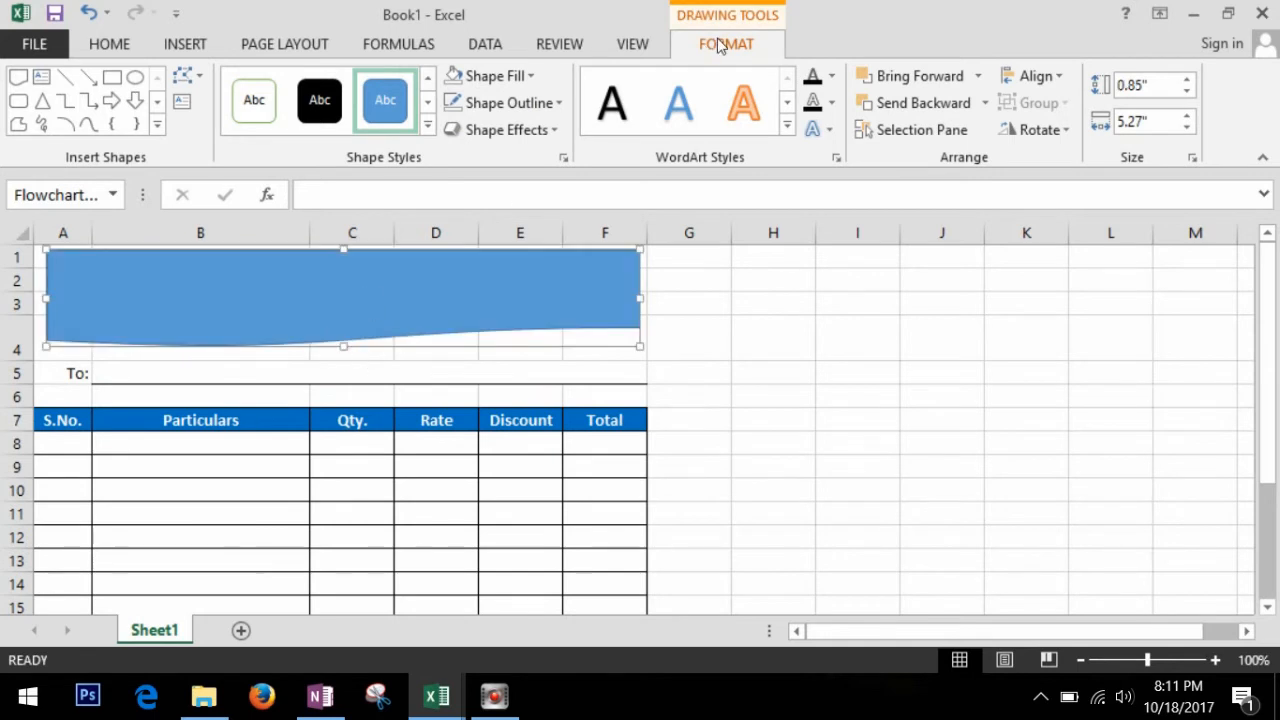
{"action": "left_click", "coordinate": [984, 104]}
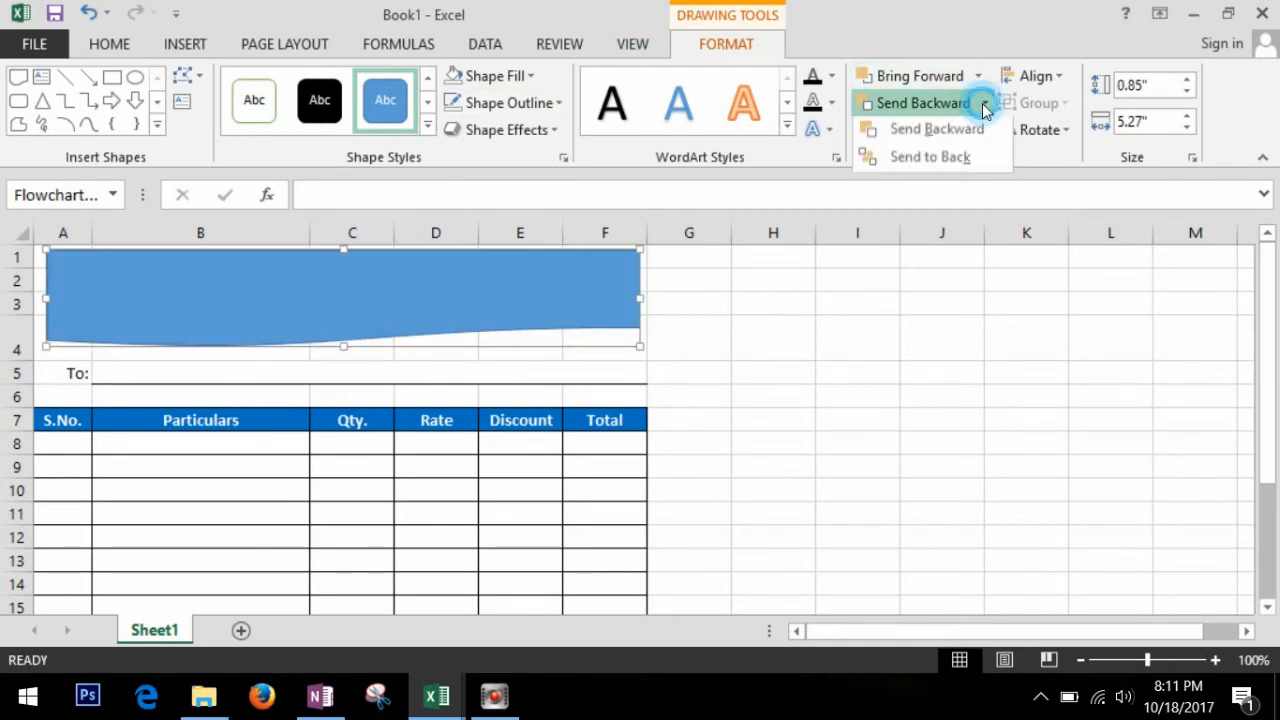
{"action": "left_click", "coordinate": [982, 165]}
{"action": "left_click", "coordinate": [714, 336]}
- Insert a small text box reading "Date :" at the banner's lower edge in columns E and F
{"action": "left_click", "coordinate": [185, 44]}
{"action": "left_click", "coordinate": [269, 110]}
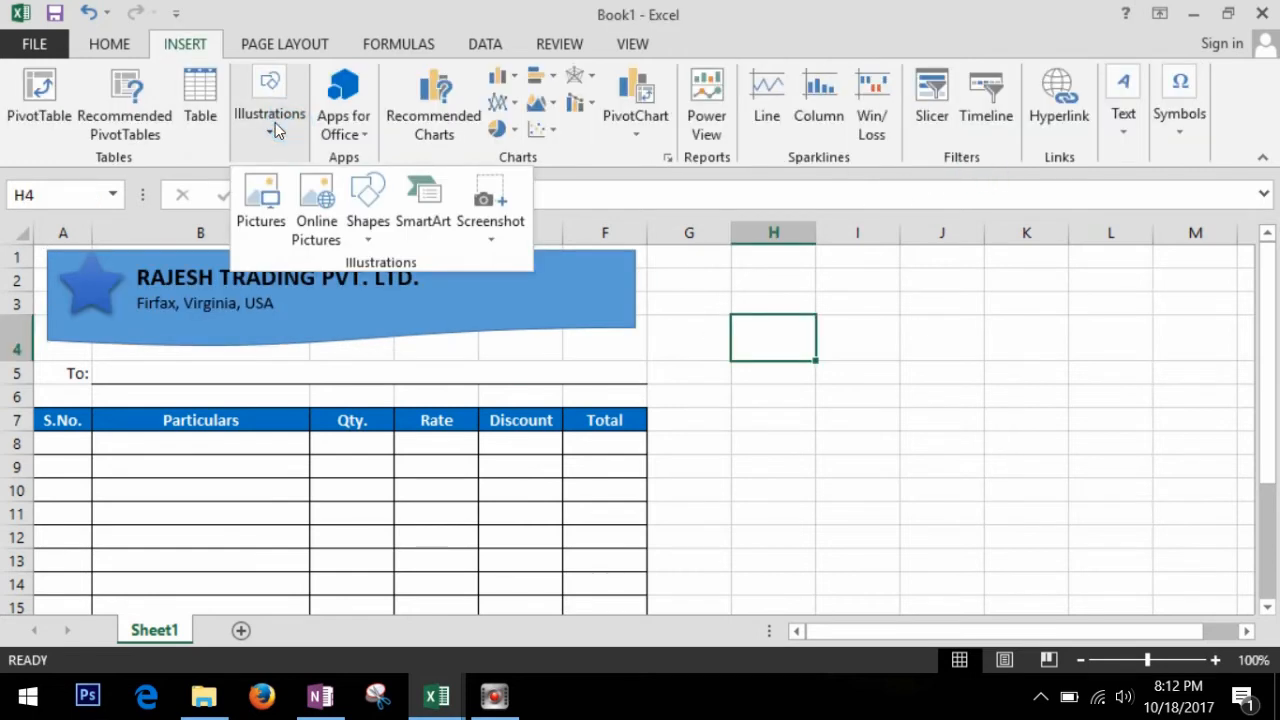
{"action": "left_click", "coordinate": [368, 228]}
{"action": "left_click", "coordinate": [384, 289]}
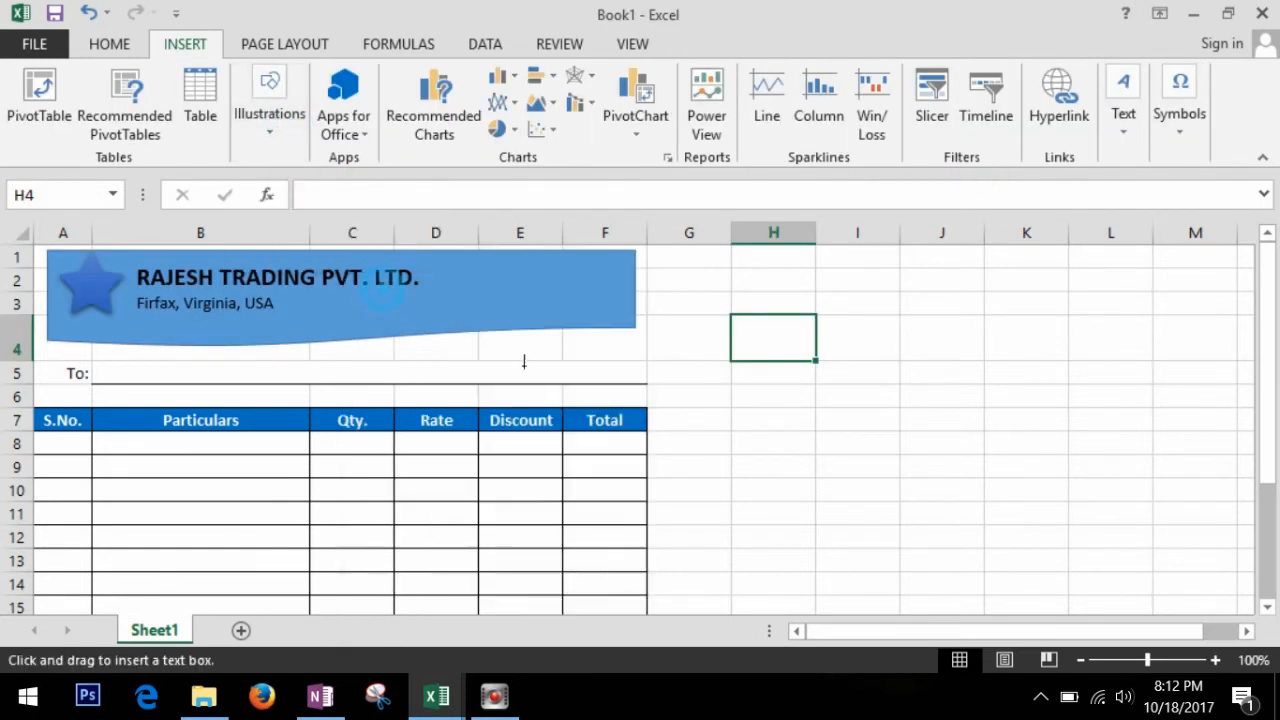
{"action": "mouse_move", "coordinate": [492, 337]}
{"action": "left_mouse_down"}
{"action": "mouse_move", "coordinate": [571, 363]}
{"action": "mouse_move", "coordinate": [610, 360]}
{"action": "left_mouse_up"}
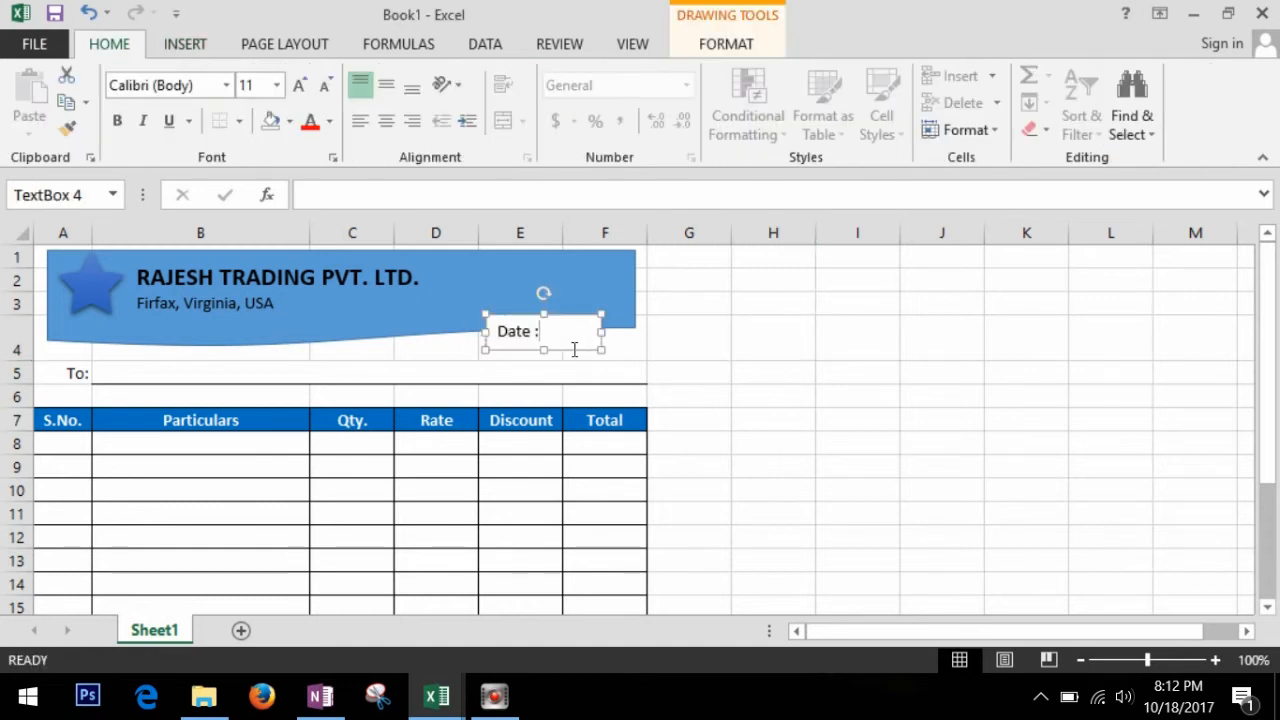
- Move the date text box just below the banner, widen it slightly, and make row 5 a little taller
{"action": "left_click_drag", "start_coordinate": [613, 340], "coordinate": [580, 350]}
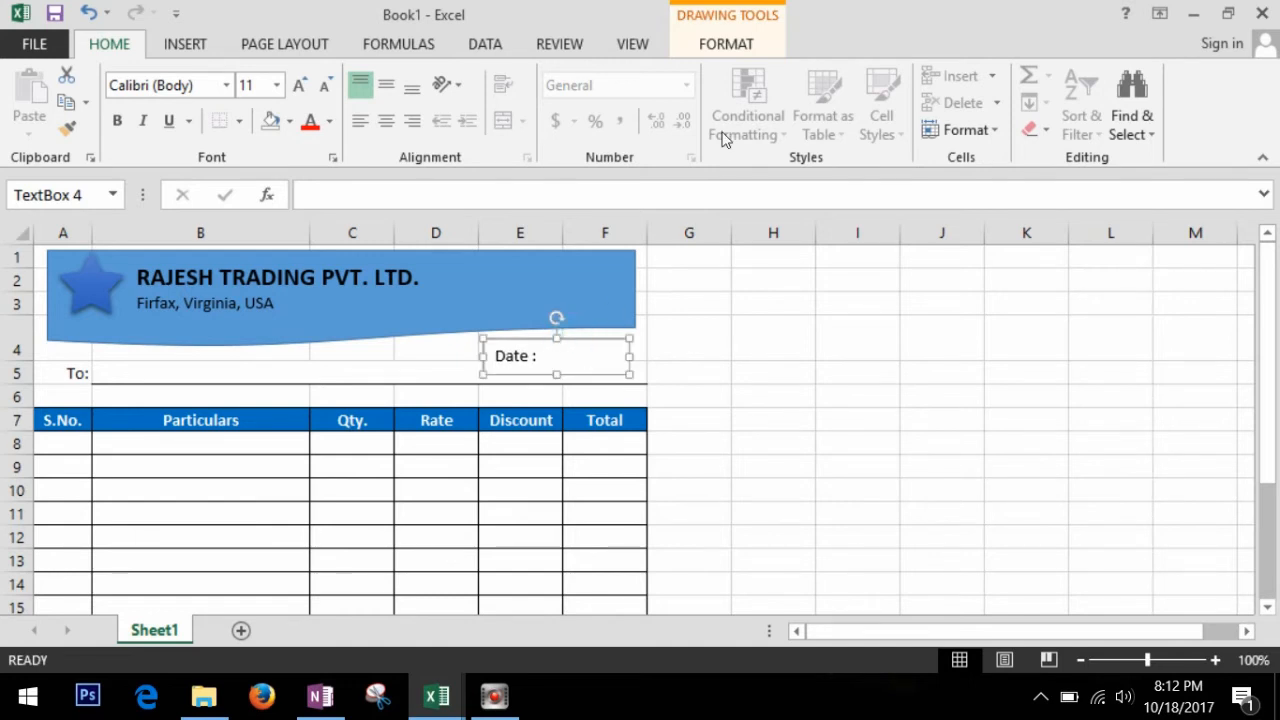
{"action": "left_click", "coordinate": [689, 338]}
{"action": "left_click_drag", "start_coordinate": [22, 362], "coordinate": [22, 369]}
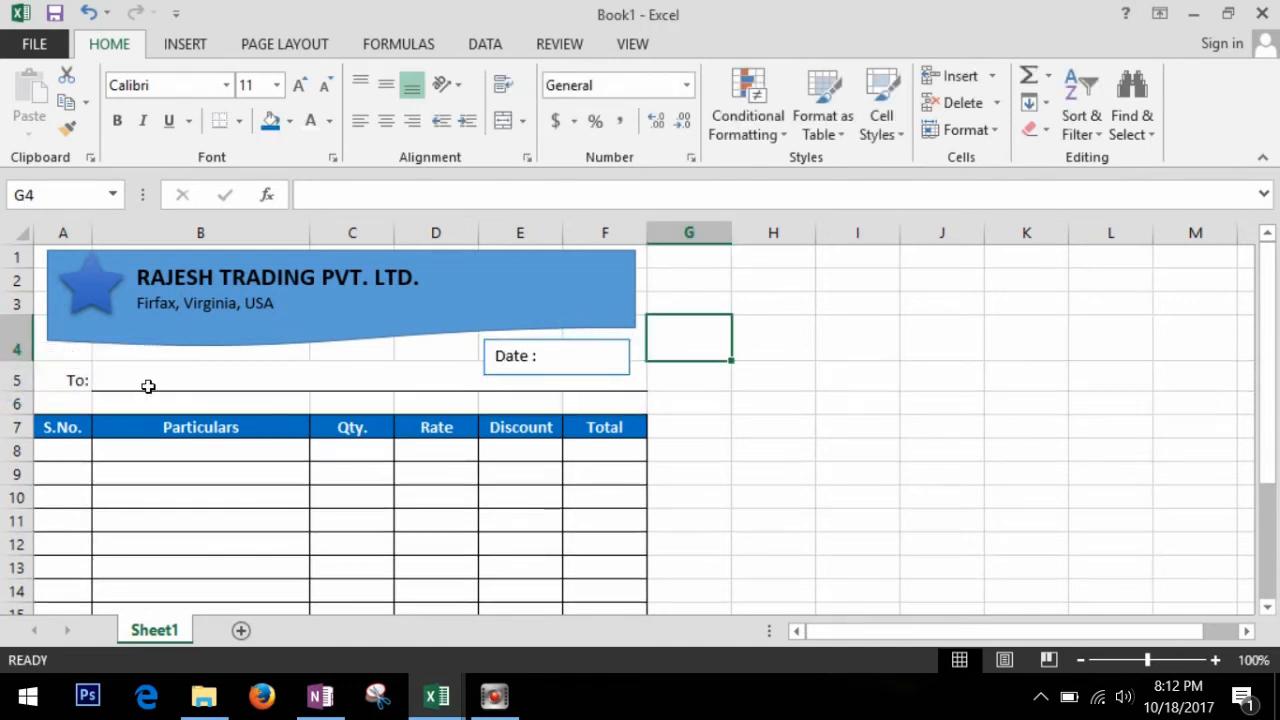
- Draw a U-Turn Arrow about 1.05" by 1.06" beside the table and move it onto the banner over columns E and F
{"action": "left_click", "coordinate": [185, 44]}
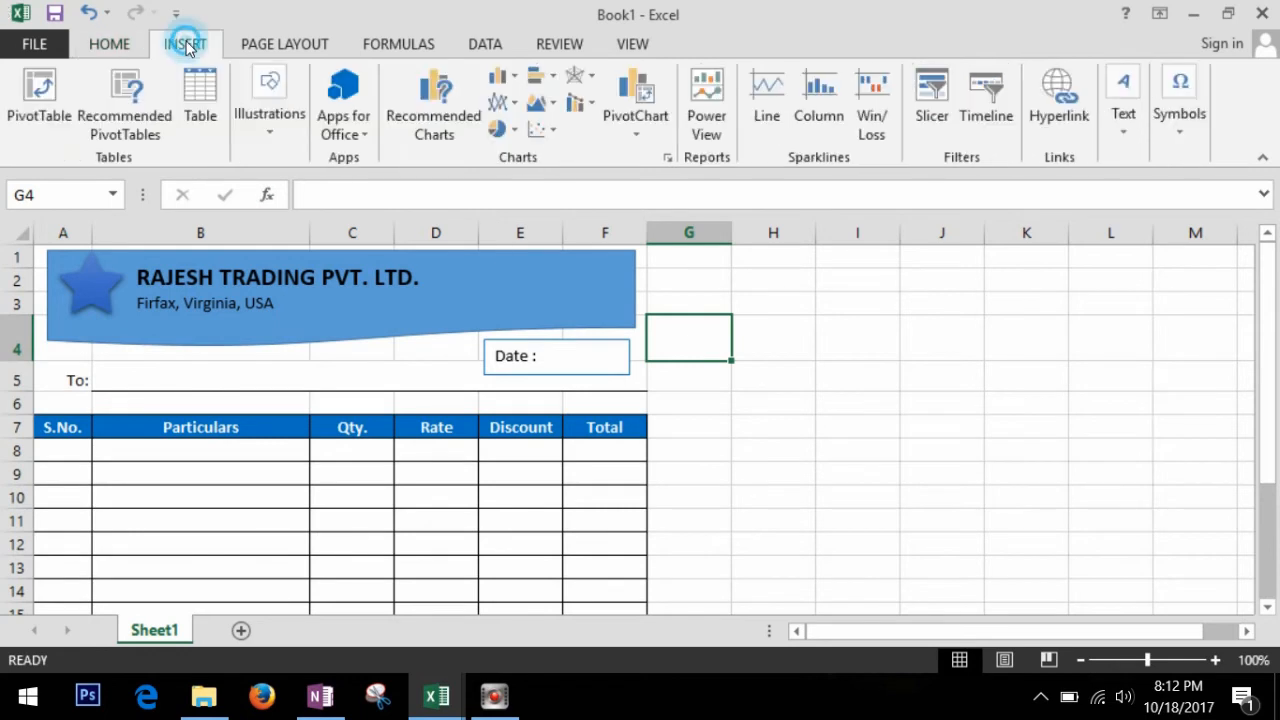
{"action": "left_click", "coordinate": [270, 118]}
{"action": "left_click", "coordinate": [370, 208]}
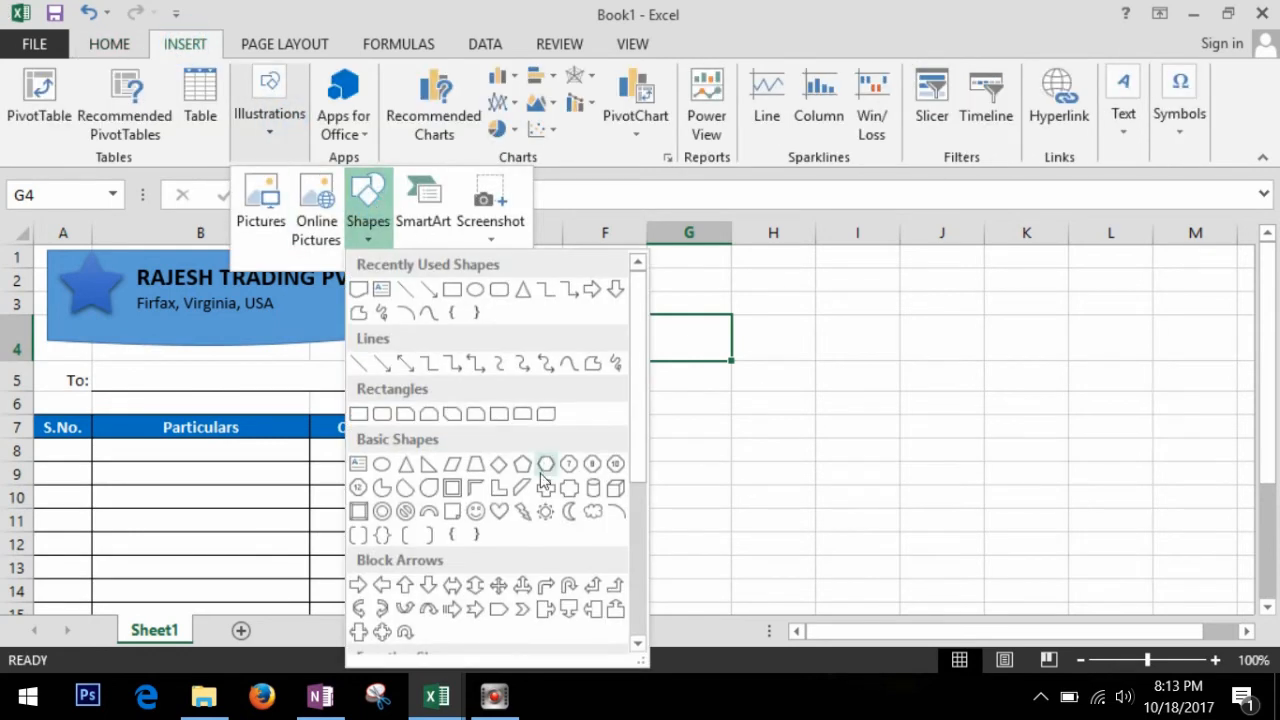
{"action": "scroll", "coordinate": [540, 497], "scroll_direction": "down", "scroll_amount": 3}
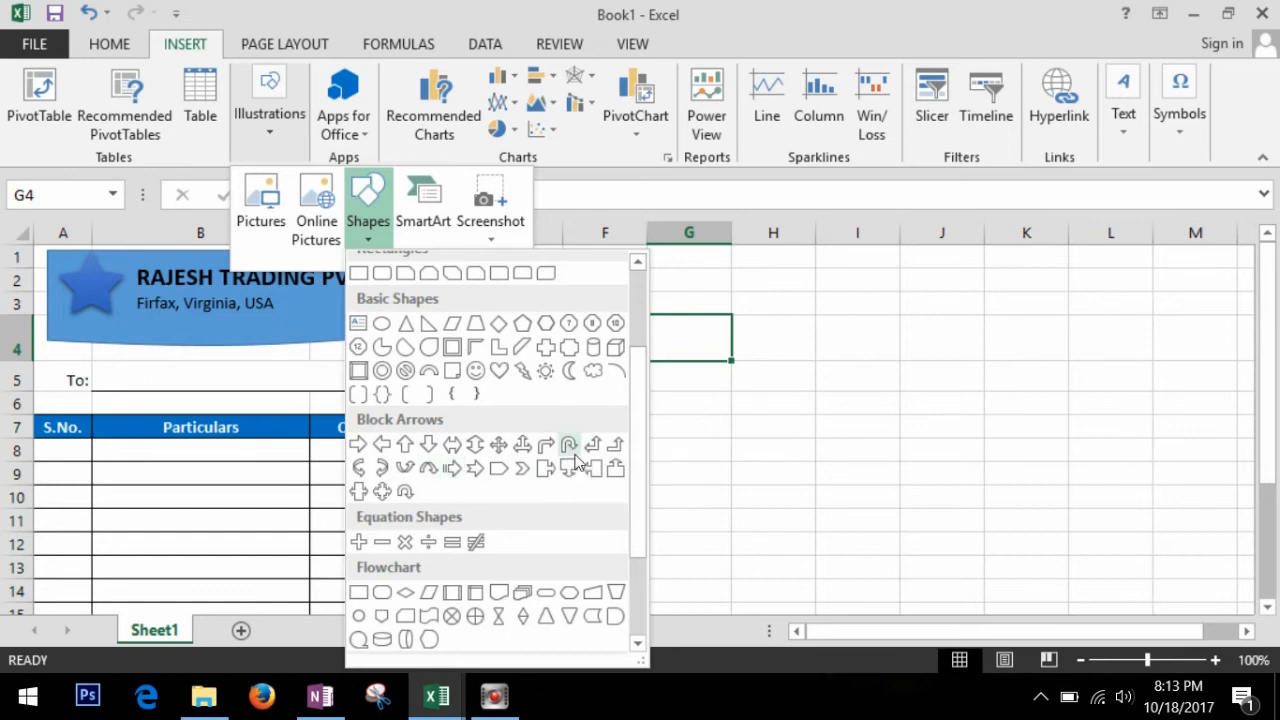
{"action": "left_click", "coordinate": [571, 452]}
{"action": "mouse_move", "coordinate": [768, 302]}
{"action": "left_mouse_down"}
{"action": "mouse_move", "coordinate": [919, 426]}
{"action": "mouse_move", "coordinate": [894, 430]}
{"action": "mouse_move", "coordinate": [903, 436]}
{"action": "mouse_move", "coordinate": [890, 423]}
{"action": "left_mouse_up"}
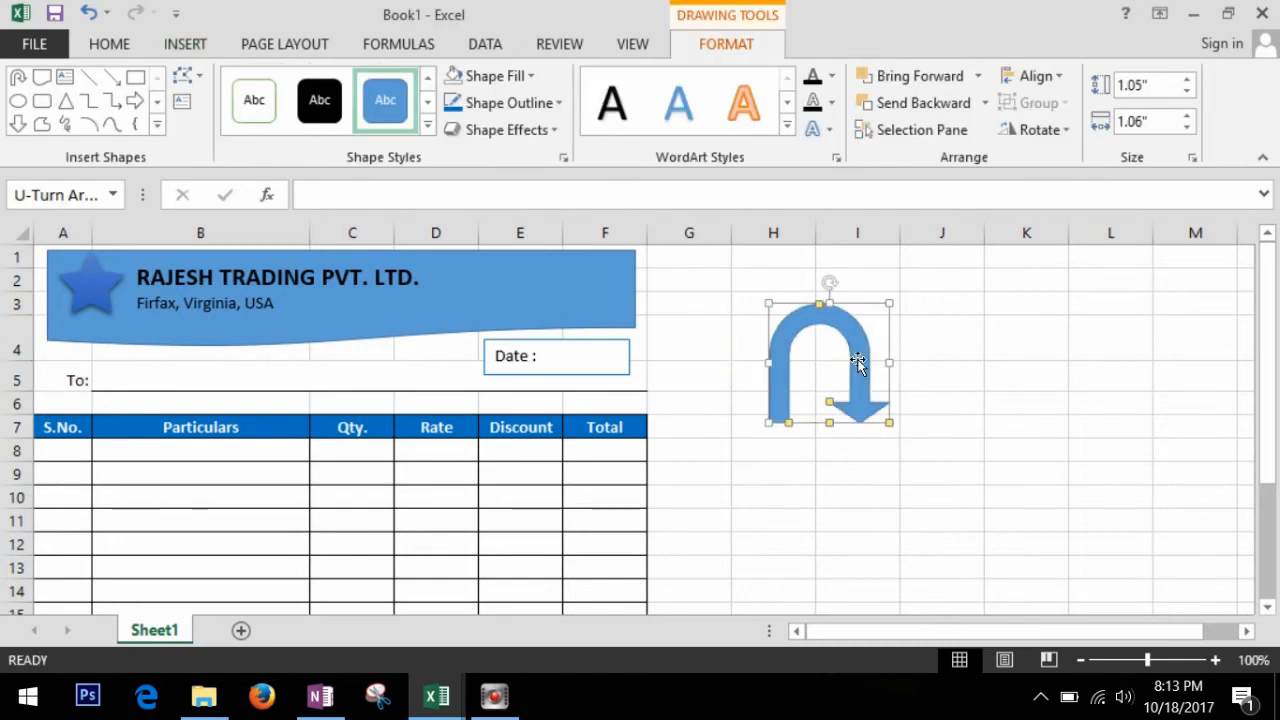
{"action": "left_click_drag", "start_coordinate": [862, 358], "coordinate": [612, 308]}
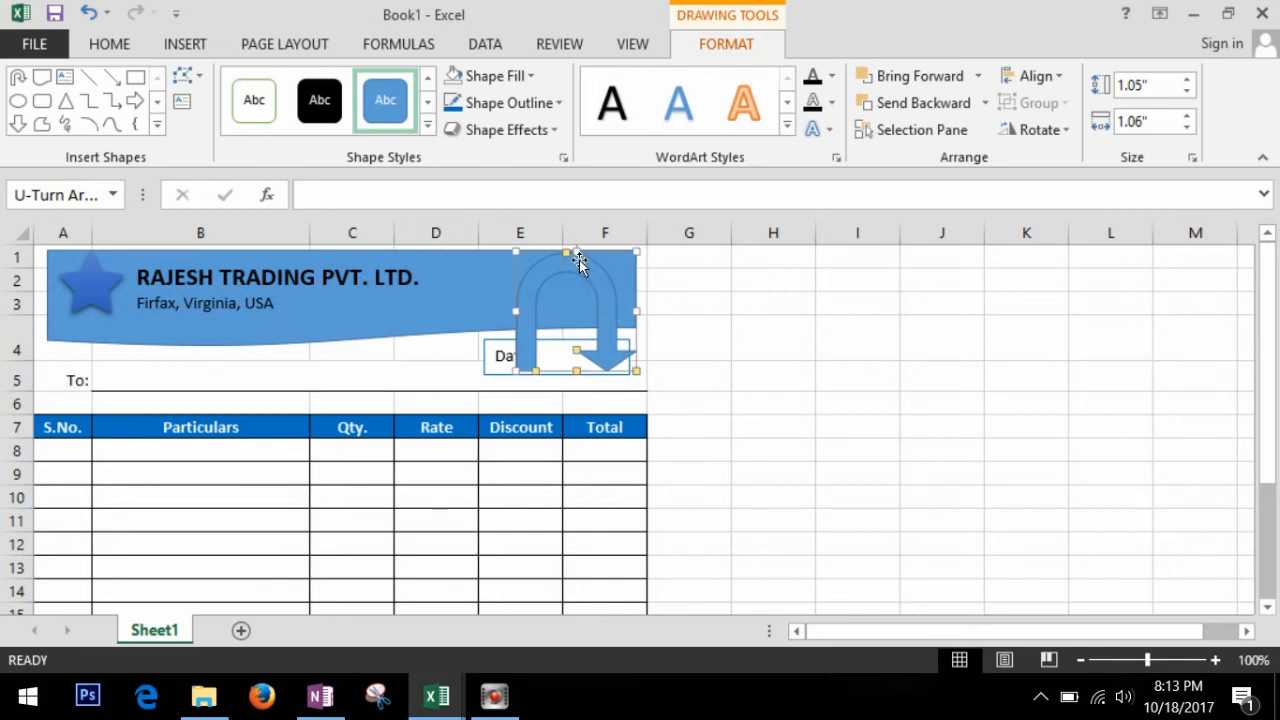
- Shorten the U-Turn Arrow to about 0.62" high, send it backward behind the date box, and remove its outline
{"action": "left_click_drag", "start_coordinate": [583, 262], "coordinate": [583, 309]}
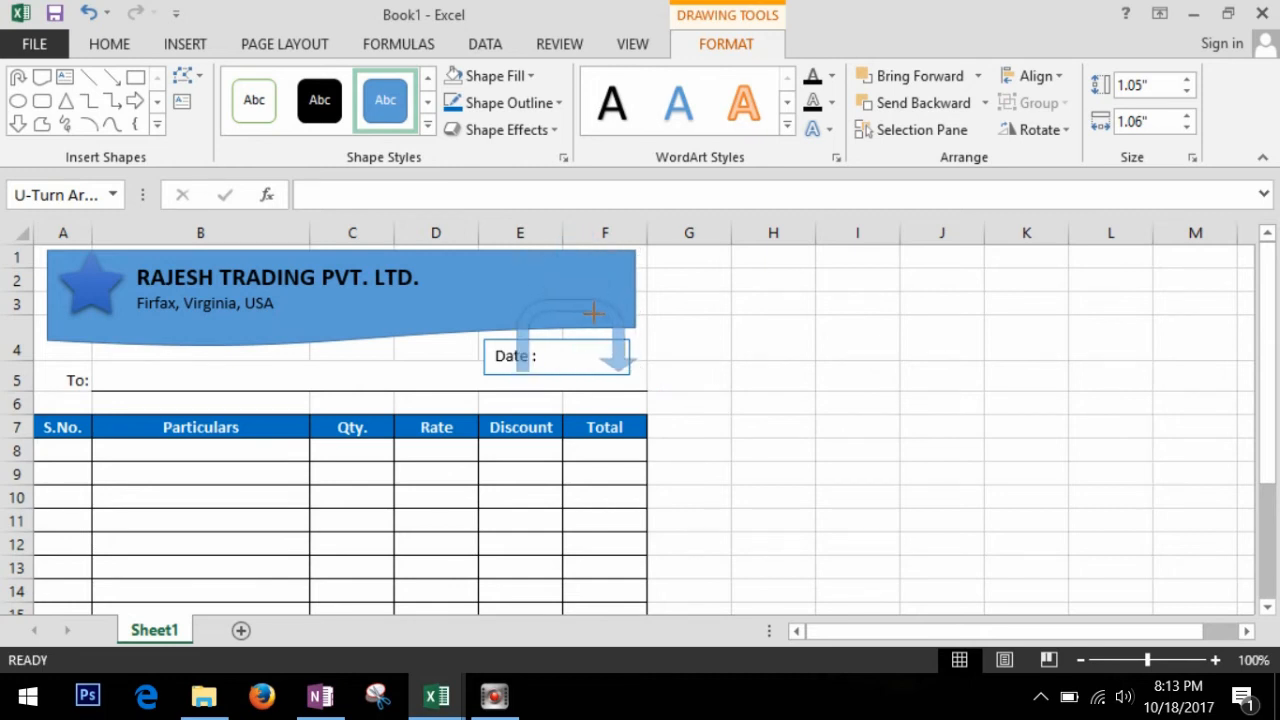
{"action": "left_click", "coordinate": [726, 44]}
{"action": "left_click", "coordinate": [947, 103]}
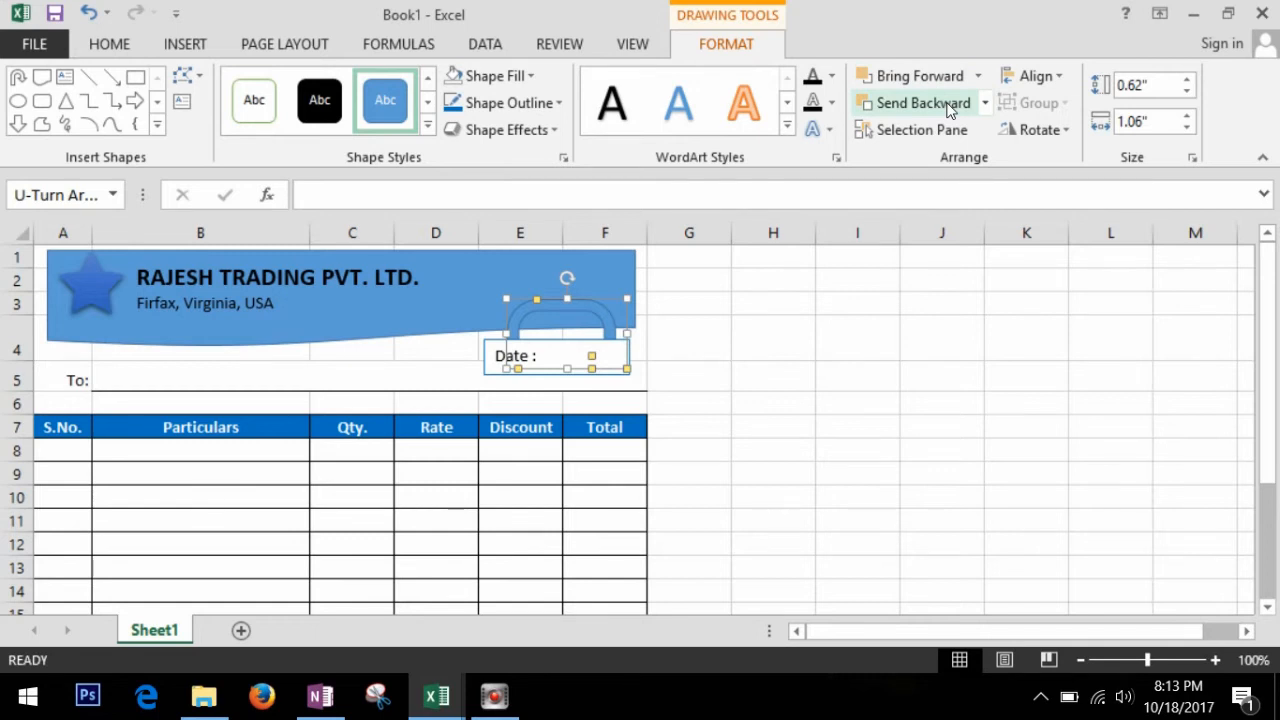
{"action": "left_click", "coordinate": [552, 103]}
{"action": "left_click", "coordinate": [566, 337]}
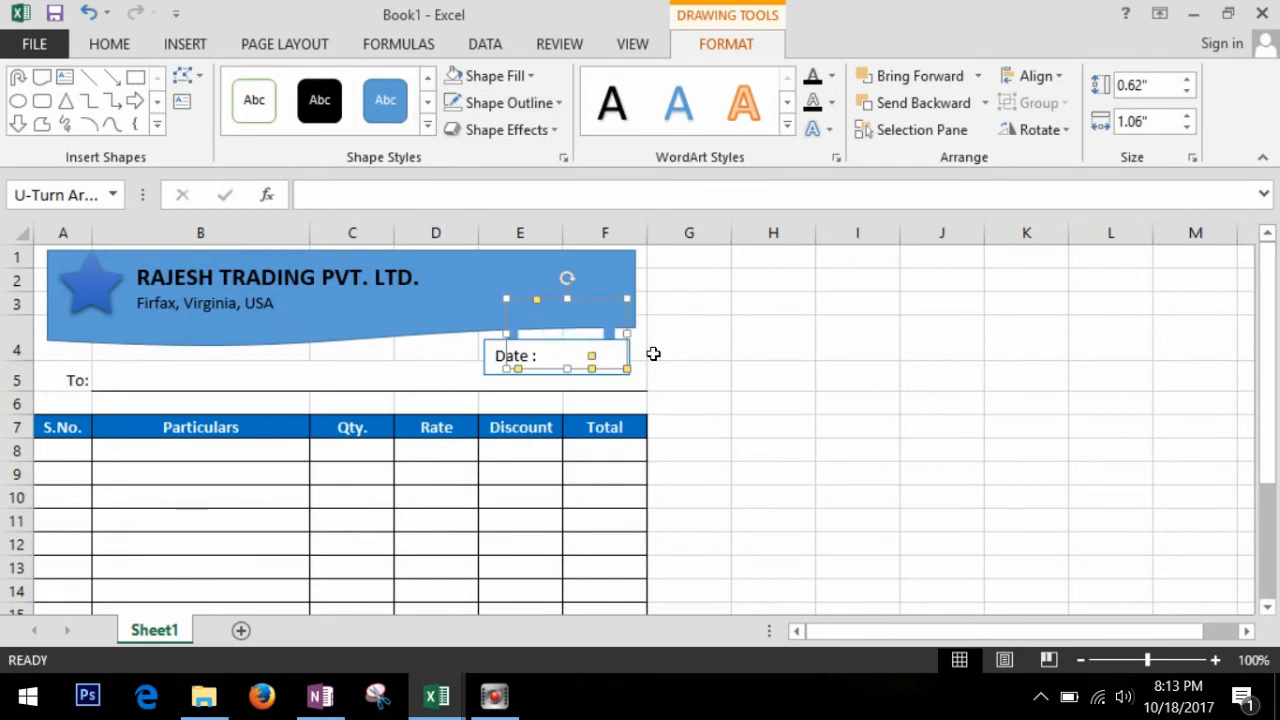
- Set the company name in the banner to font size 20
{"action": "left_click", "coordinate": [146, 47]}
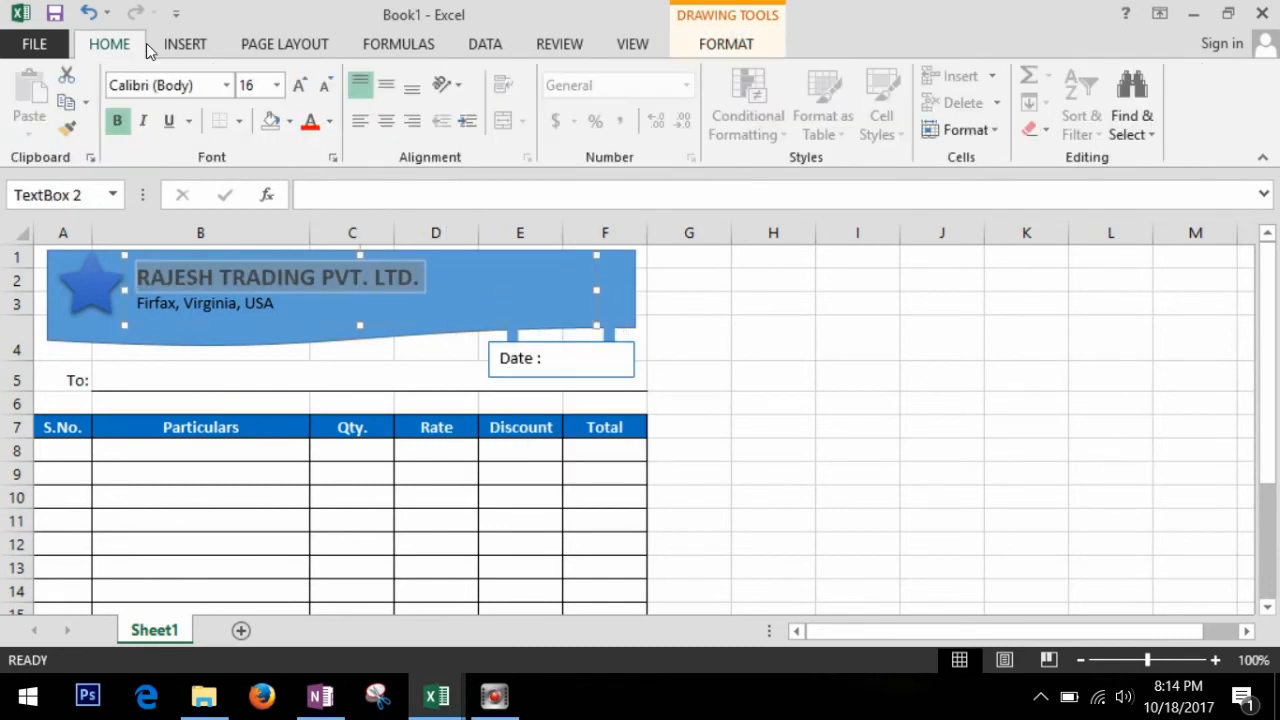
{"action": "left_click", "coordinate": [276, 85]}
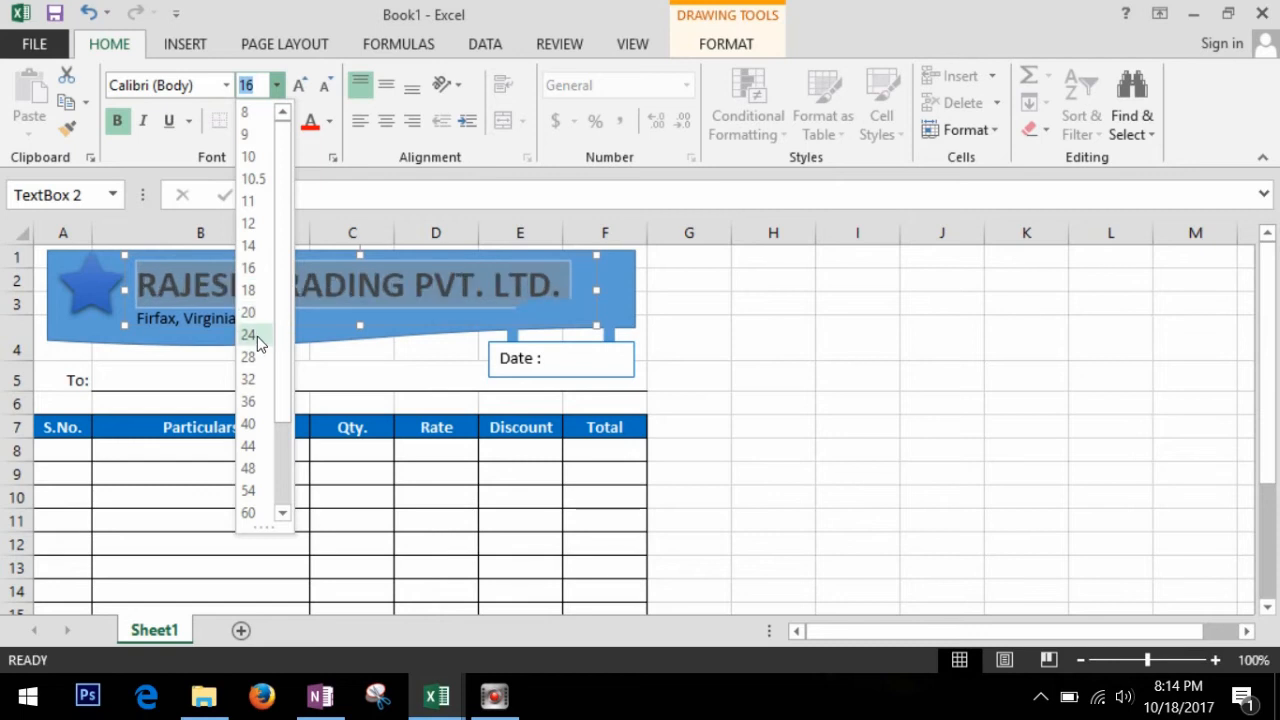
{"action": "left_click", "coordinate": [371, 343]}
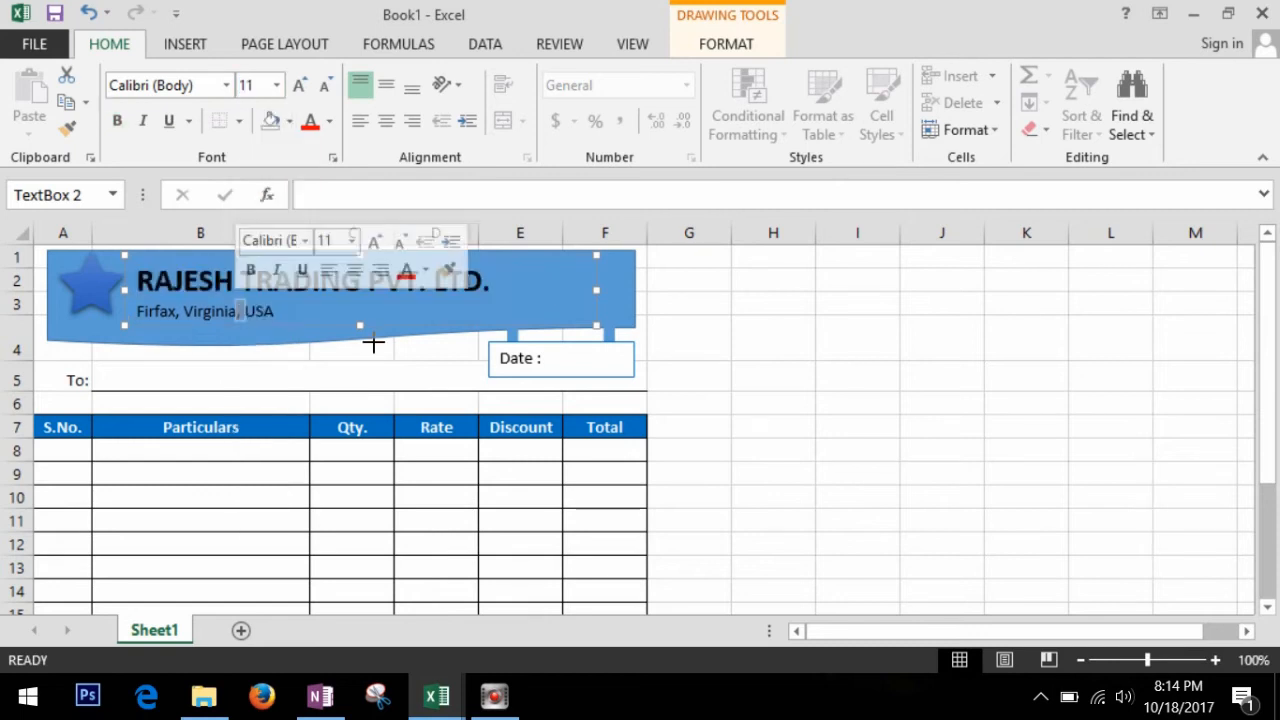
- Apply the flat dark blue shape style with a white outline to the star
{"action": "left_click", "coordinate": [726, 44]}
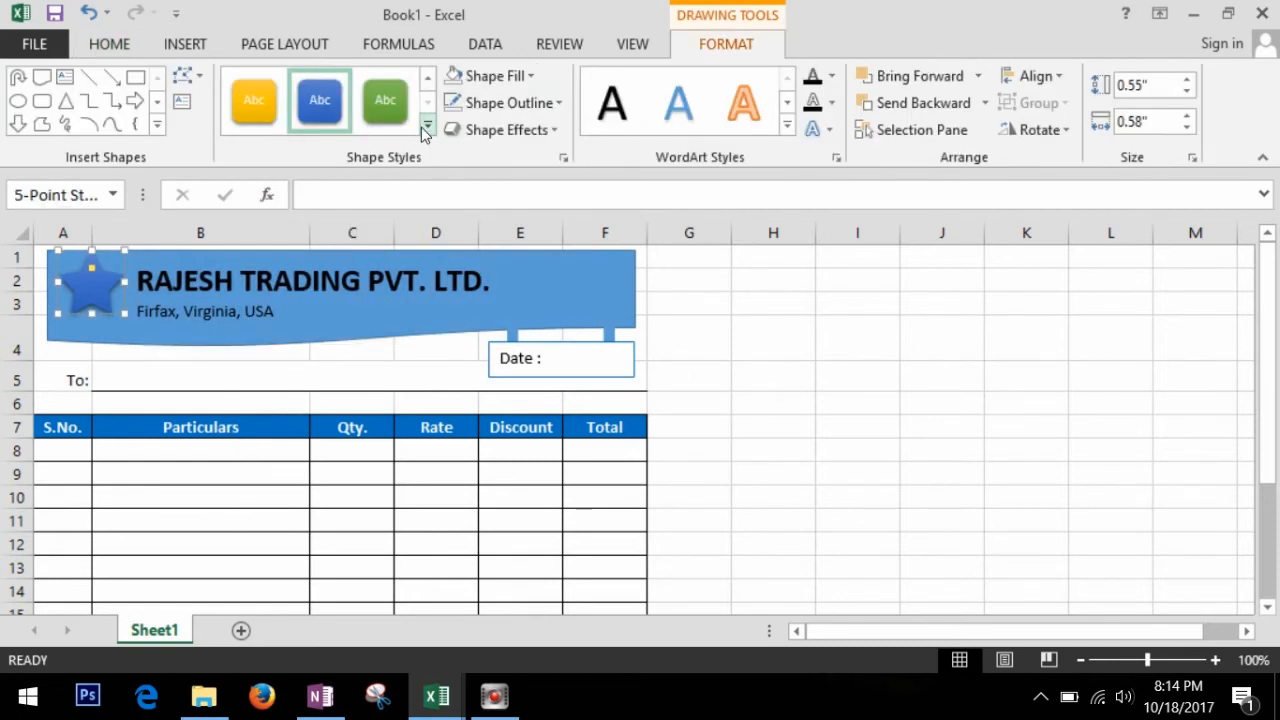
{"action": "left_click", "coordinate": [428, 130]}
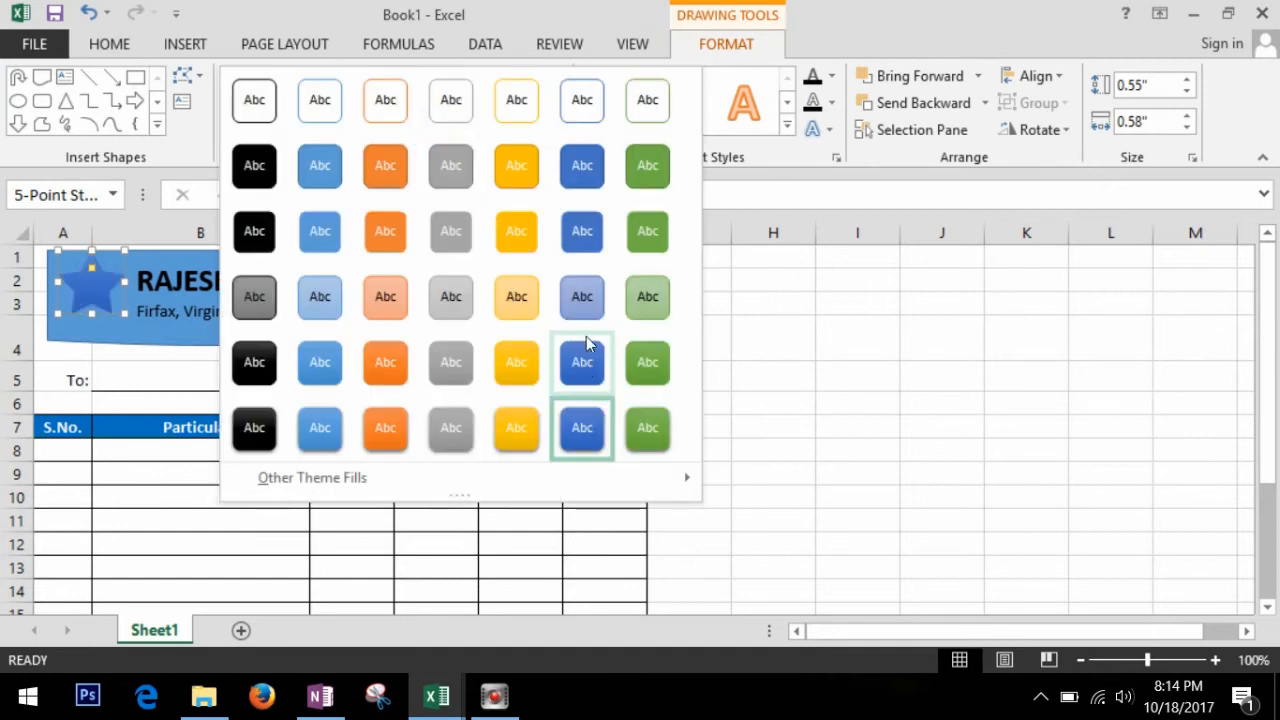
{"action": "left_click", "coordinate": [587, 230]}
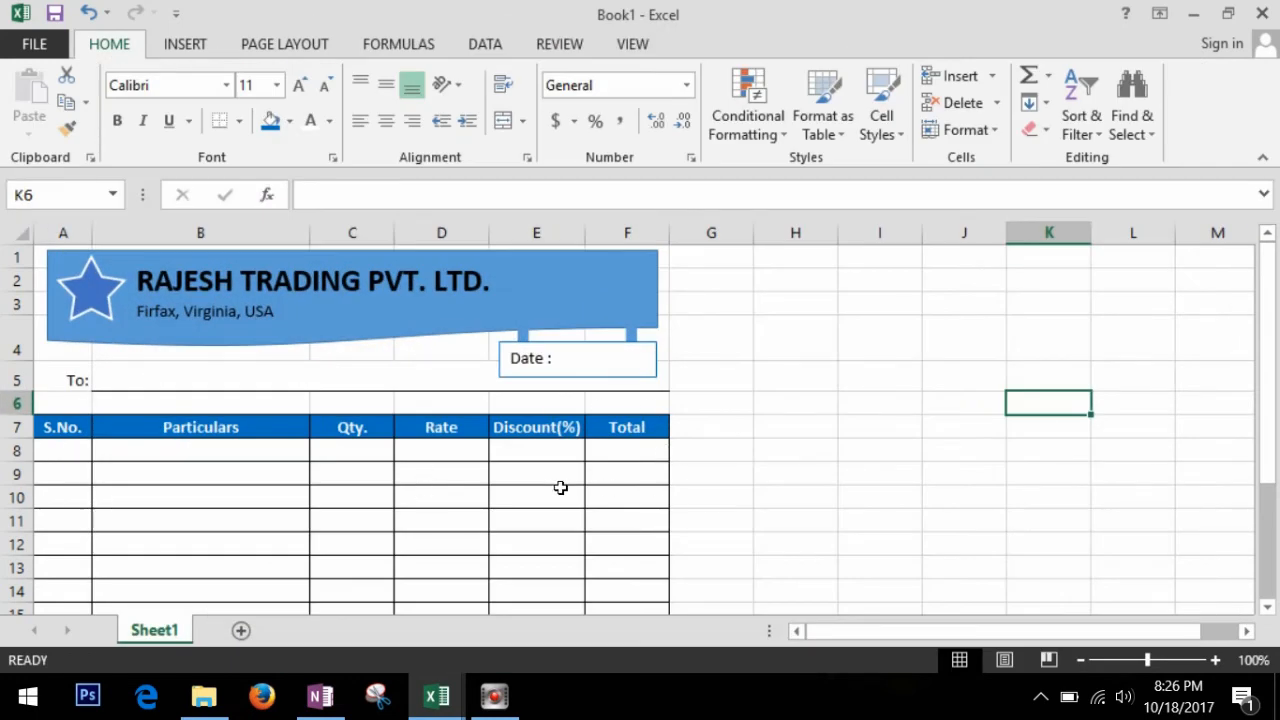
{"action": "left_click", "coordinate": [533, 479]}
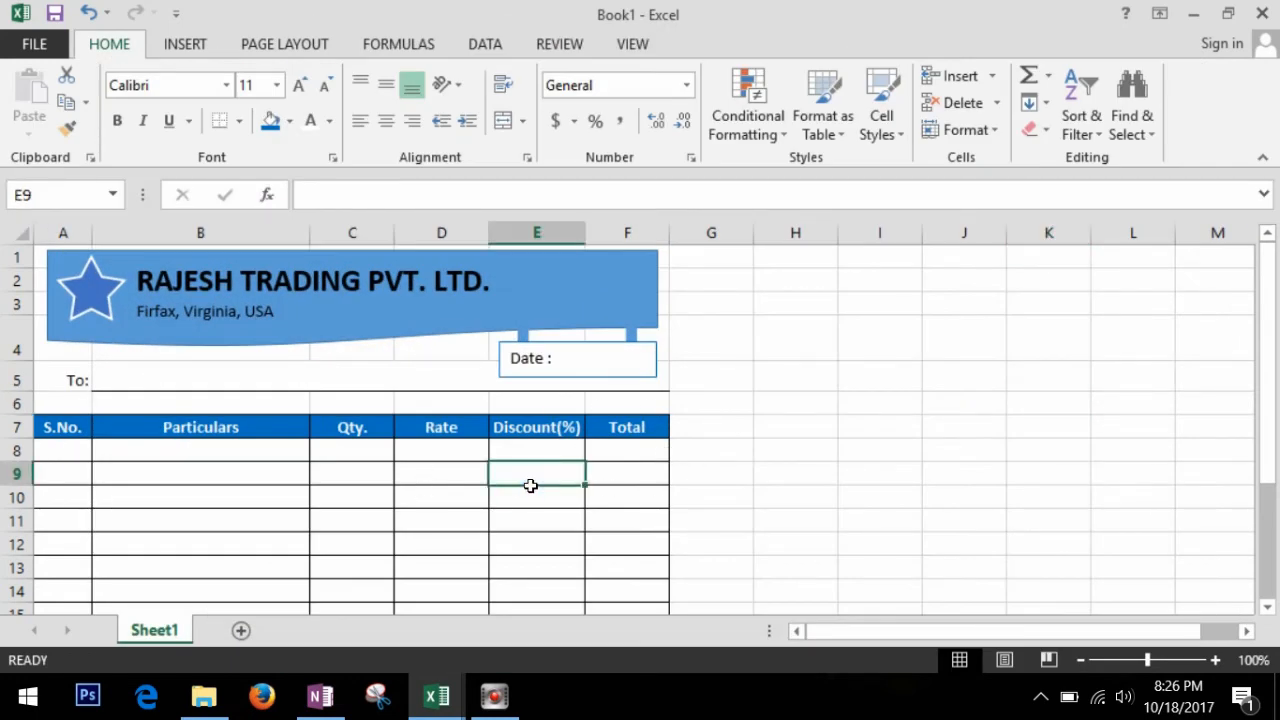
{"action": "left_click", "coordinate": [363, 481]}
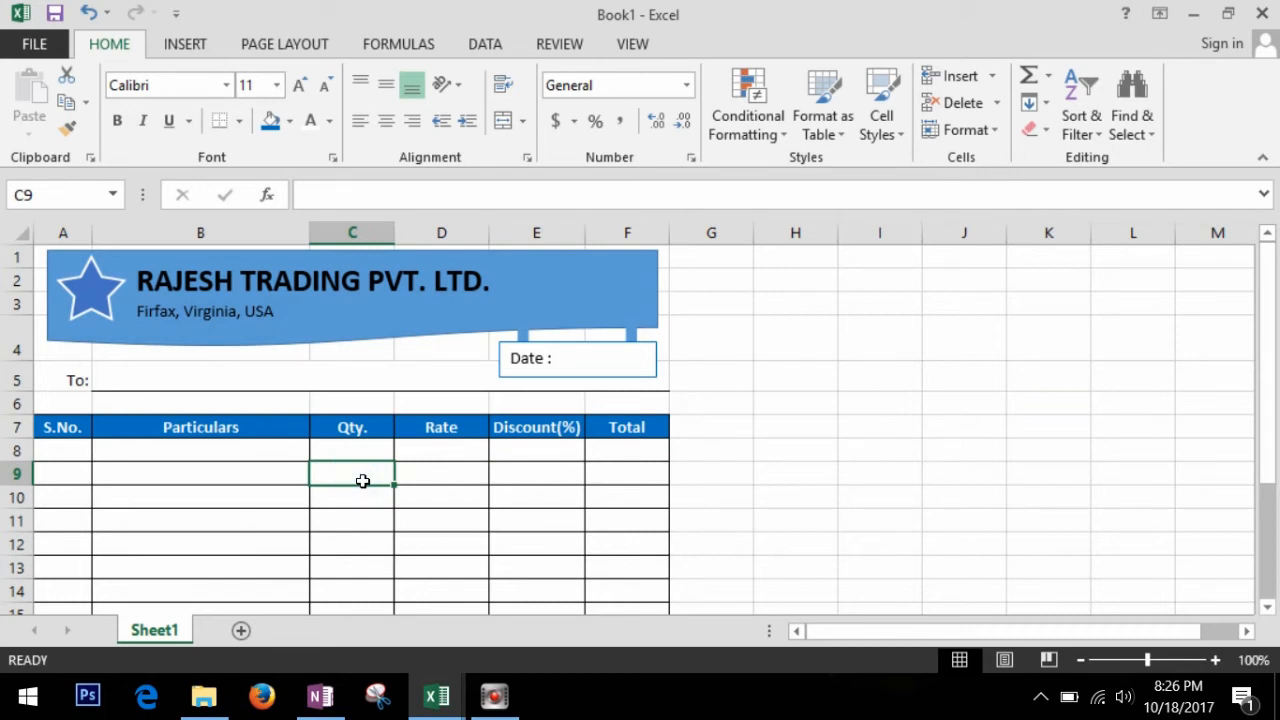
{"action": "left_click", "coordinate": [795, 450]}
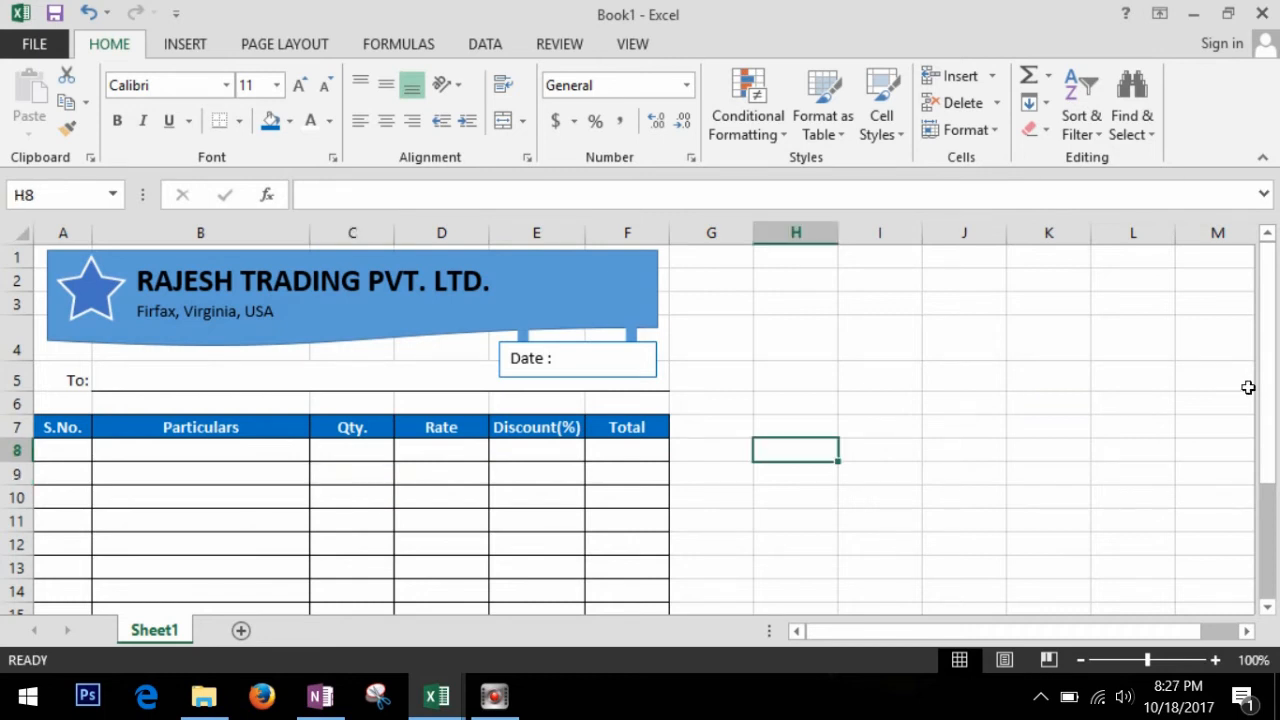
- Review the template's star, company name, address, date and recipient fields, and the item table's column headings
{"action": "left_click", "coordinate": [115, 307]}
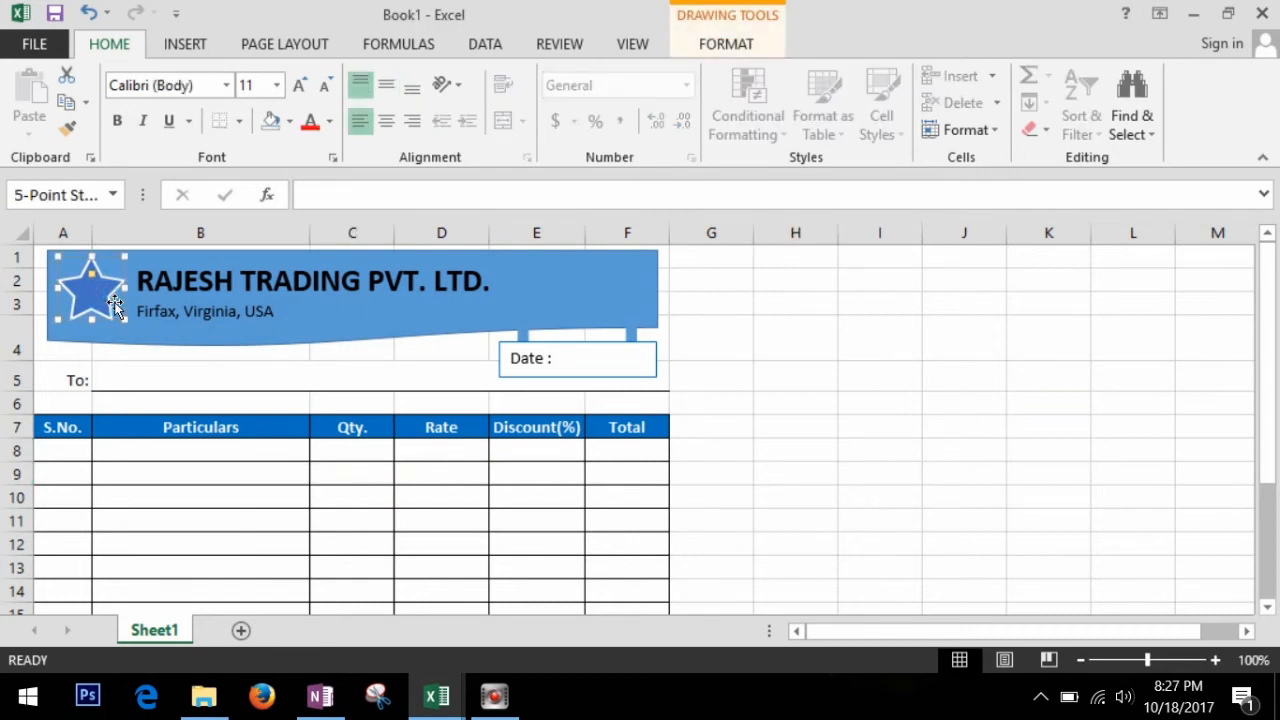
{"action": "left_click", "coordinate": [314, 293]}
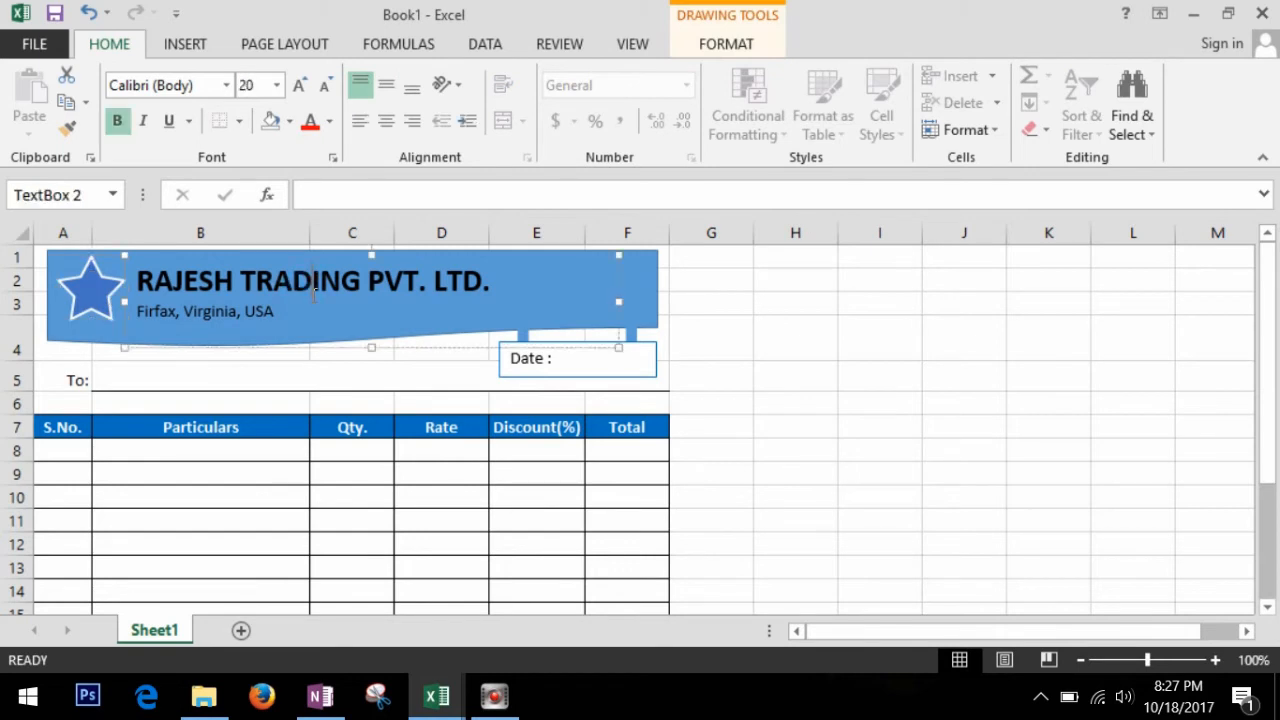
{"action": "left_click", "coordinate": [232, 318]}
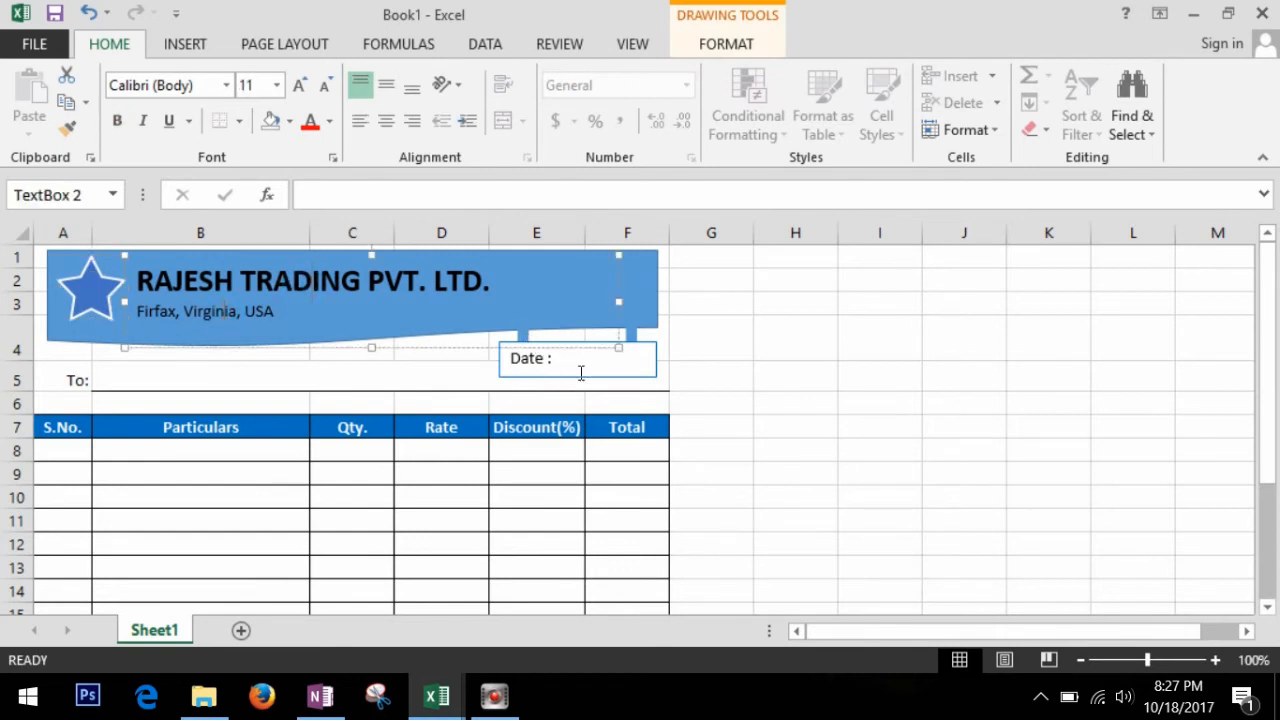
{"action": "left_click", "coordinate": [576, 365]}
{"action": "left_click", "coordinate": [190, 372]}
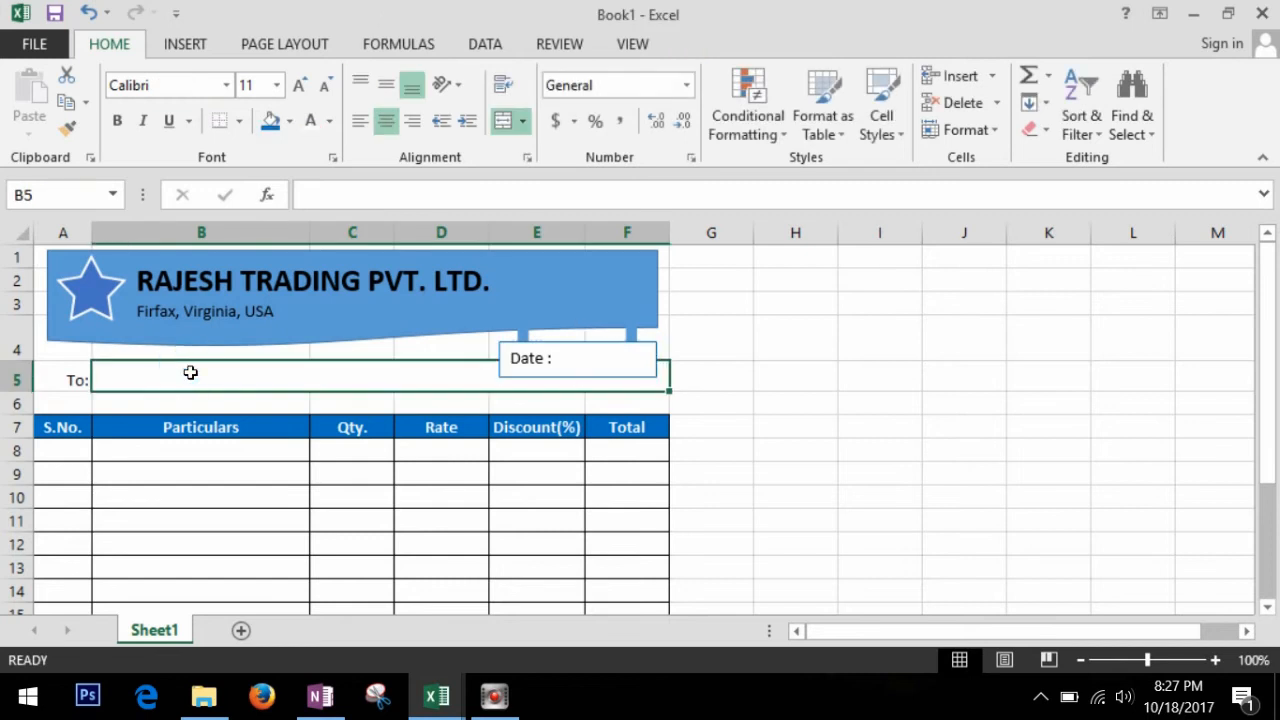
{"action": "scroll", "coordinate": [189, 372], "scroll_direction": "down", "scroll_amount": 2}
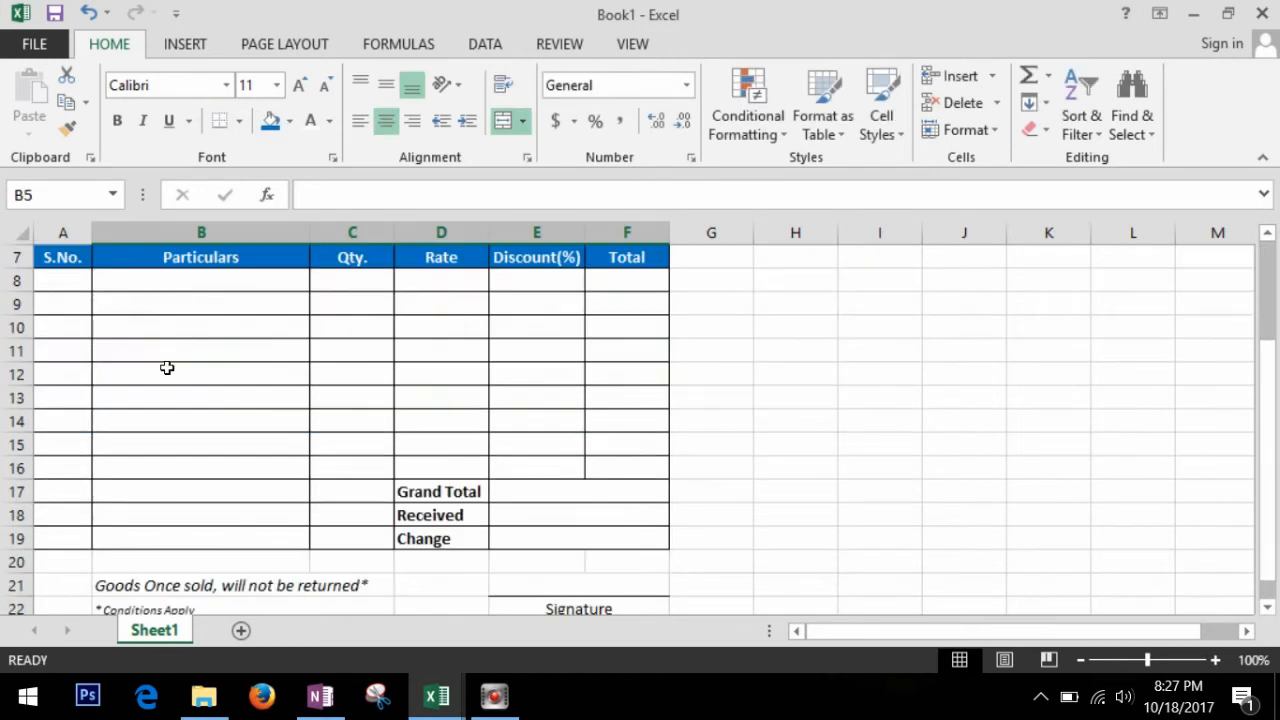
{"action": "left_click", "coordinate": [70, 287]}
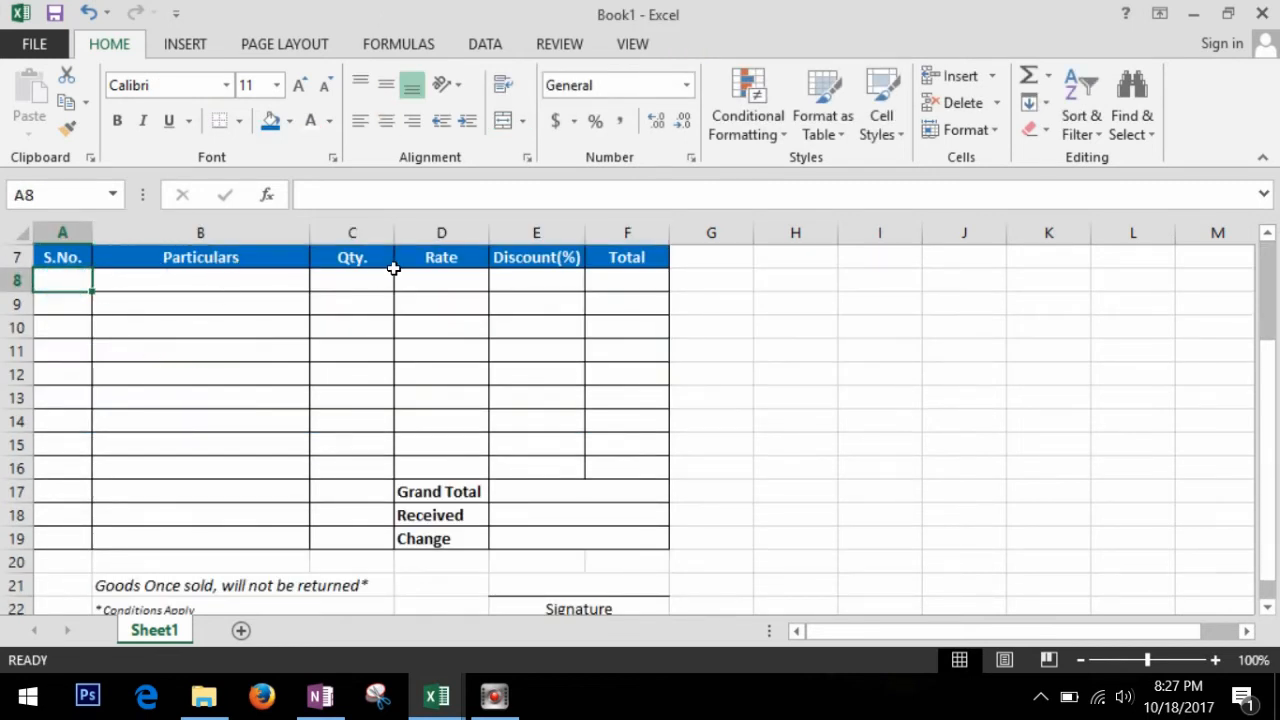
{"action": "left_click", "coordinate": [461, 268]}
{"action": "left_click", "coordinate": [551, 266]}
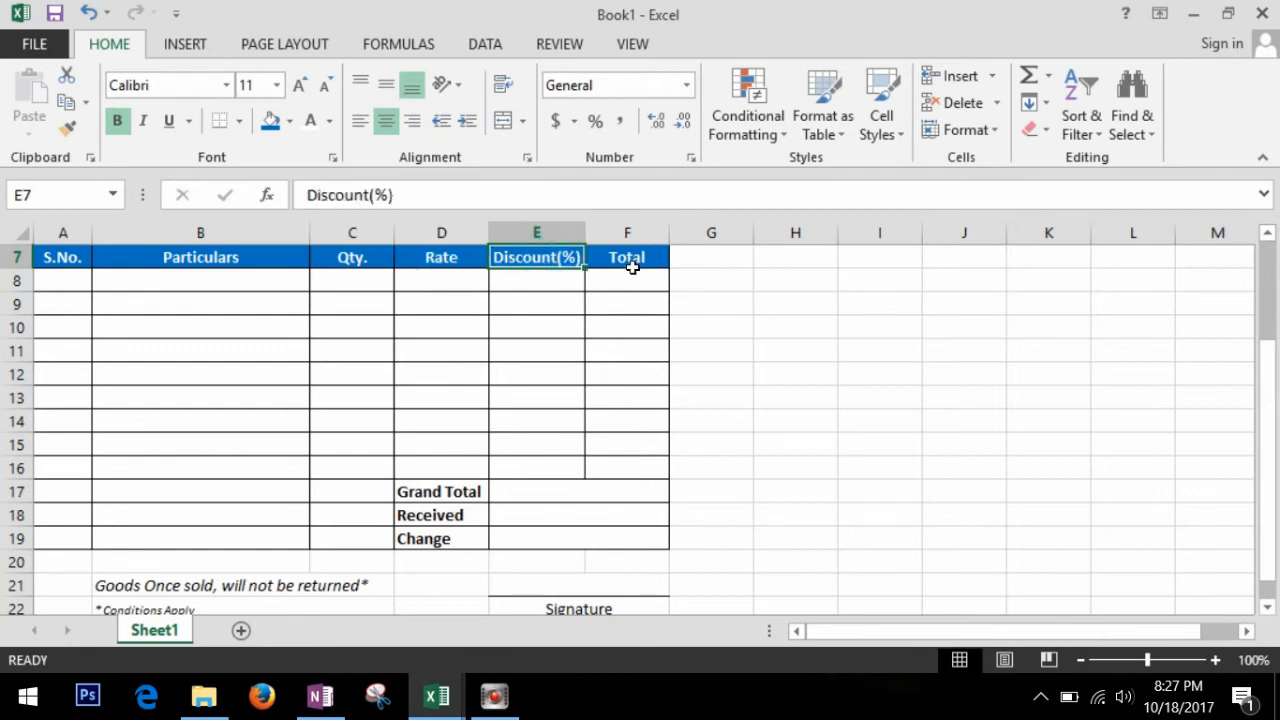
{"action": "left_click", "coordinate": [632, 267]}
- Review the Grand Total, Received and Change rows, the two notes and the signature line below the table
{"action": "left_click", "coordinate": [477, 492]}
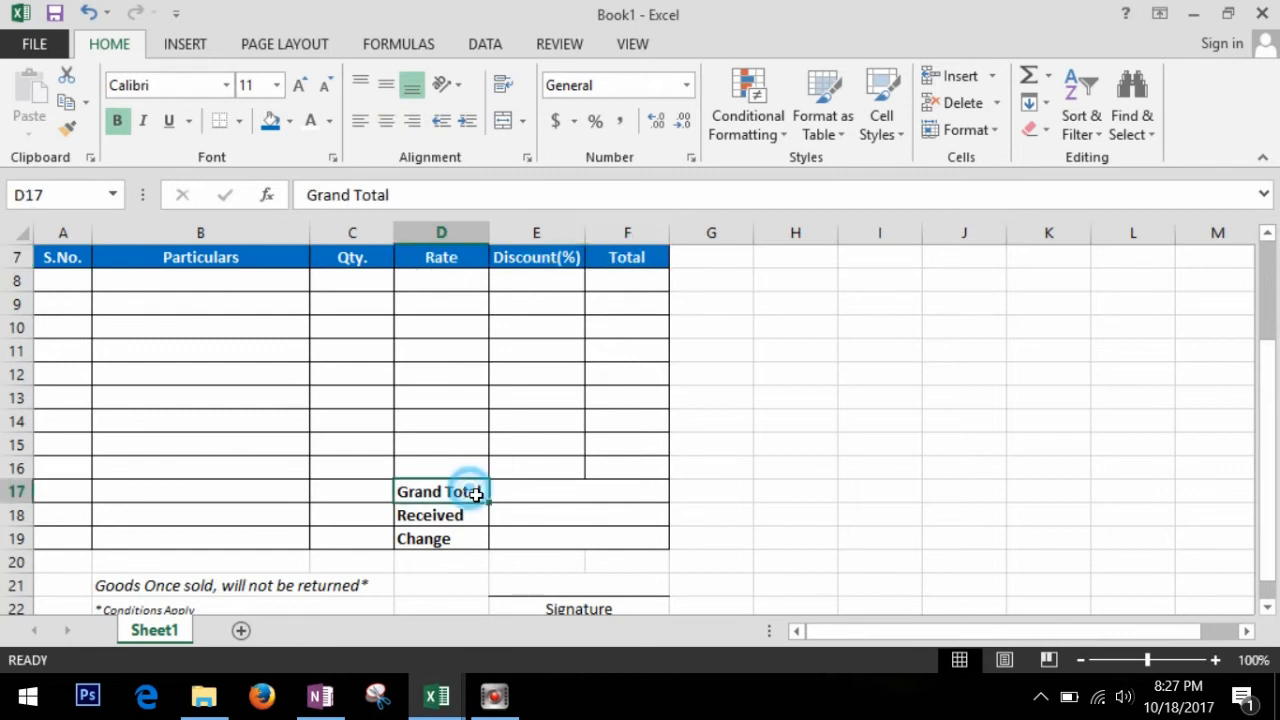
{"action": "left_click", "coordinate": [483, 520]}
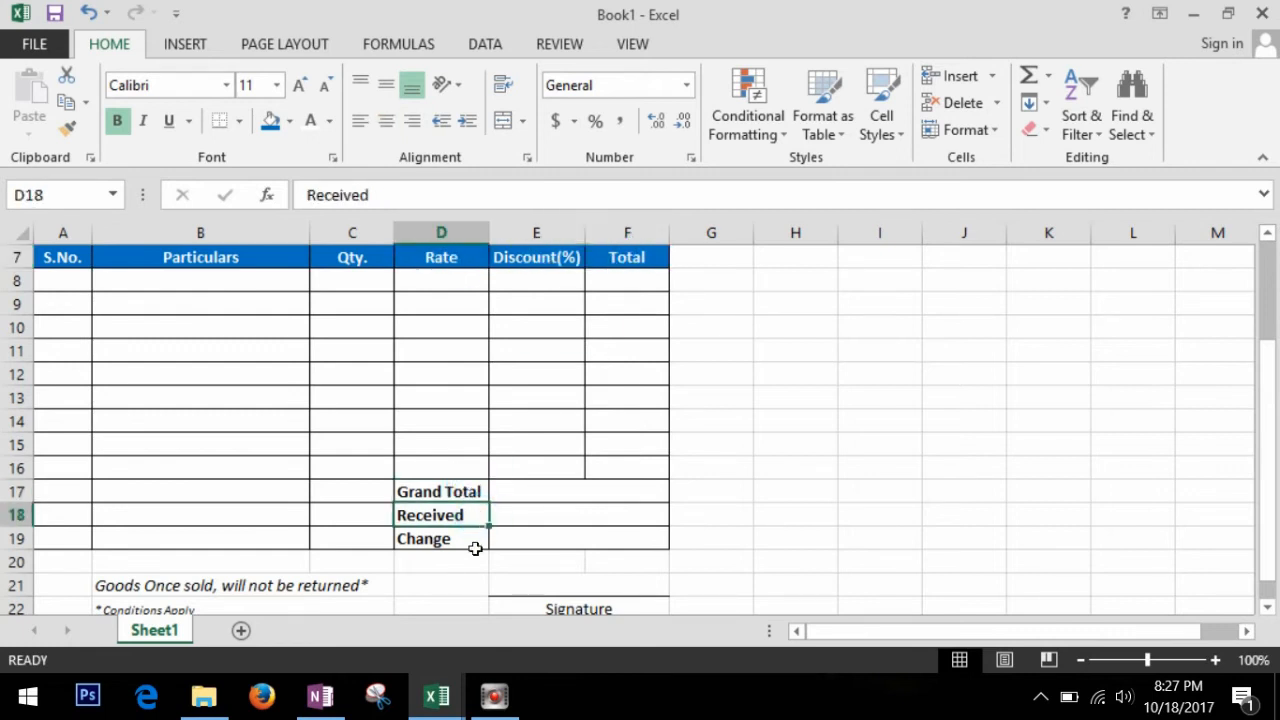
{"action": "left_click", "coordinate": [475, 548]}
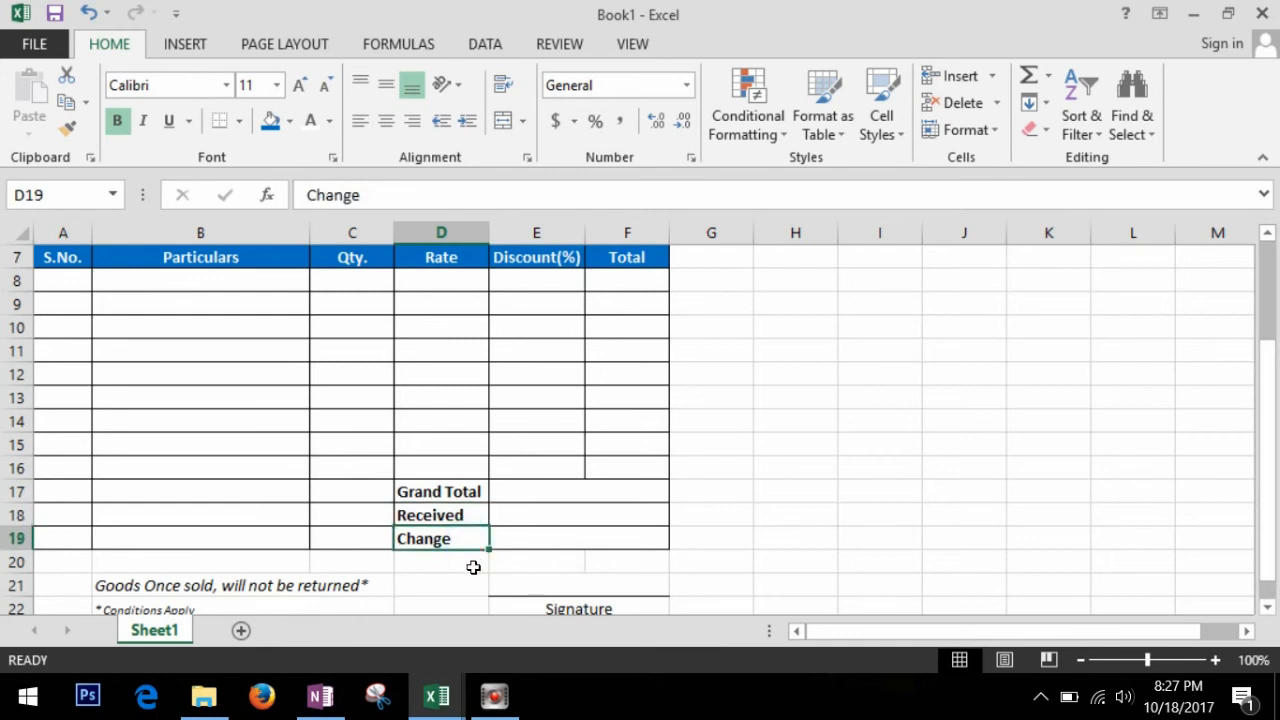
{"action": "left_click", "coordinate": [234, 588]}
{"action": "scroll", "coordinate": [234, 585], "scroll_direction": "down", "scroll_amount": 1}
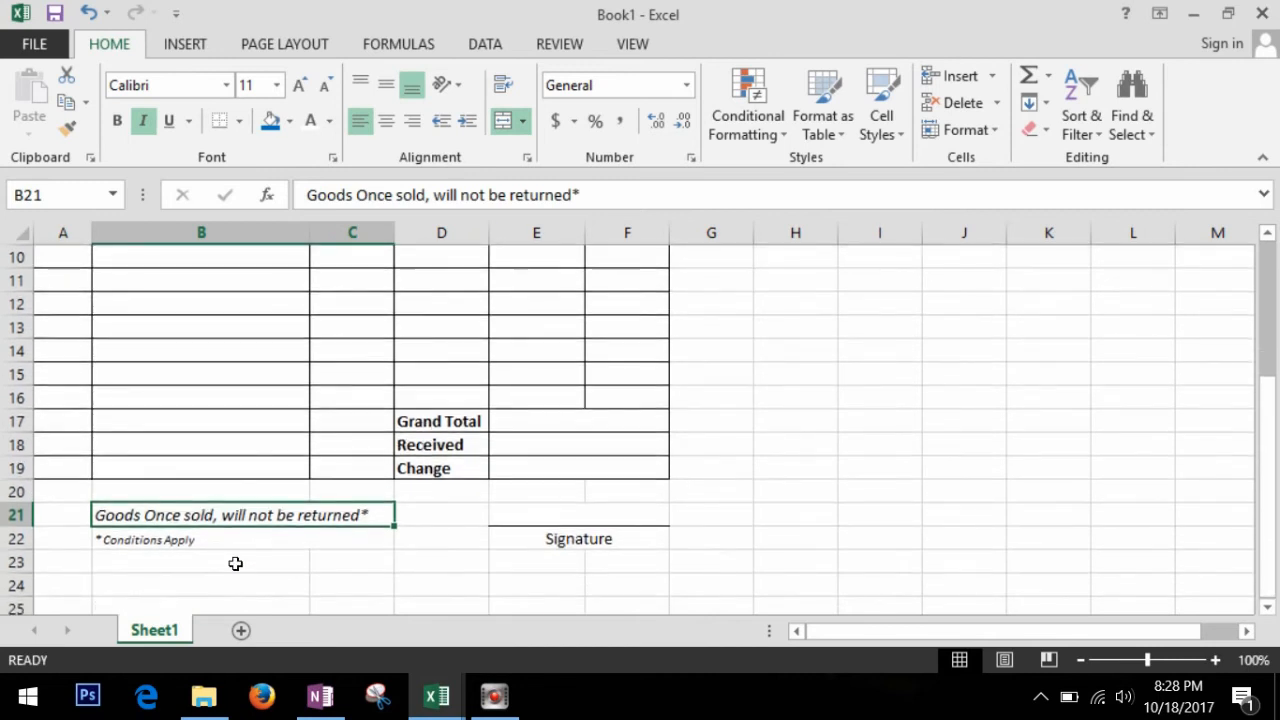
{"action": "left_click", "coordinate": [217, 548]}
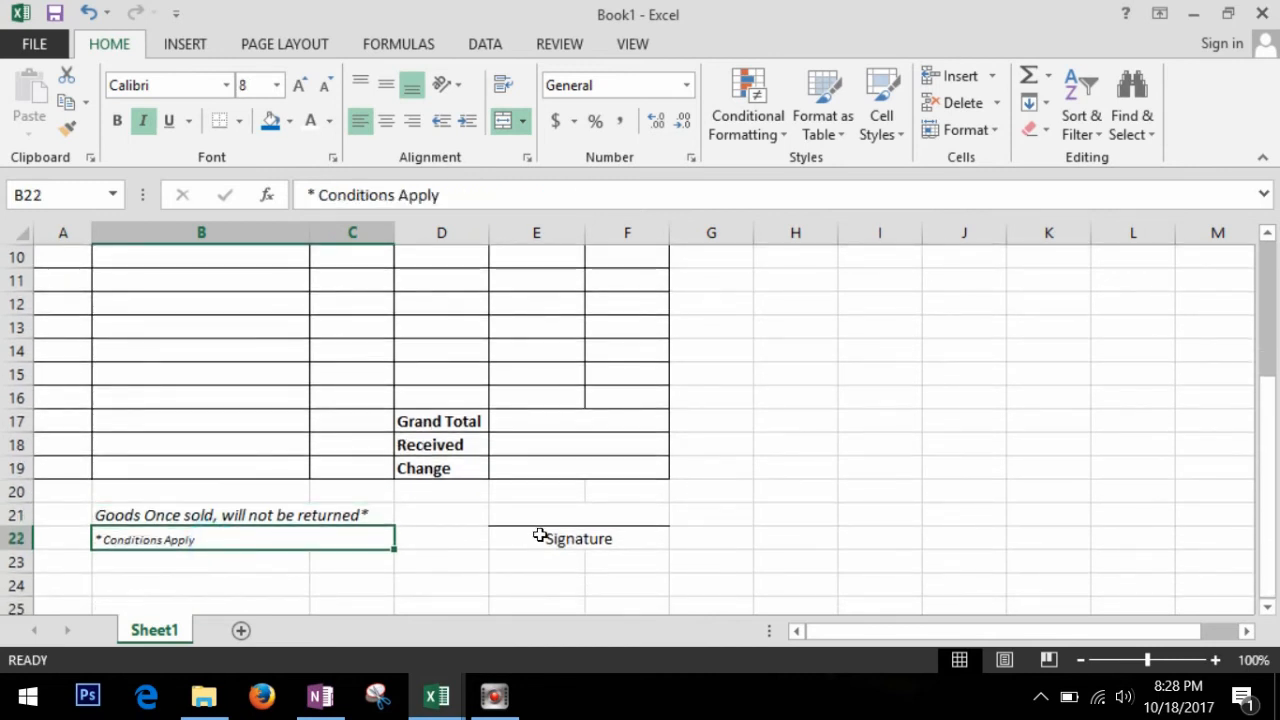
{"action": "left_click", "coordinate": [582, 522]}
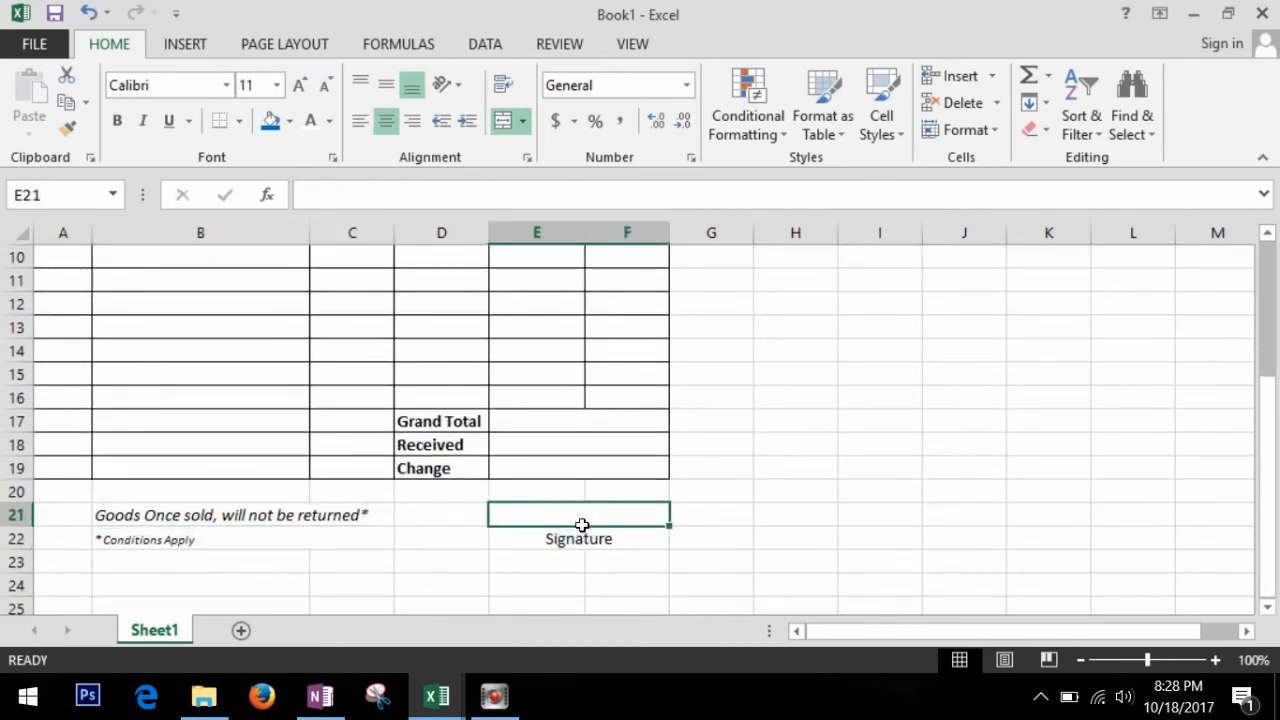
{"action": "scroll", "coordinate": [582, 525], "scroll_direction": "up", "scroll_amount": 3}
{"action": "left_click", "coordinate": [71, 453]}
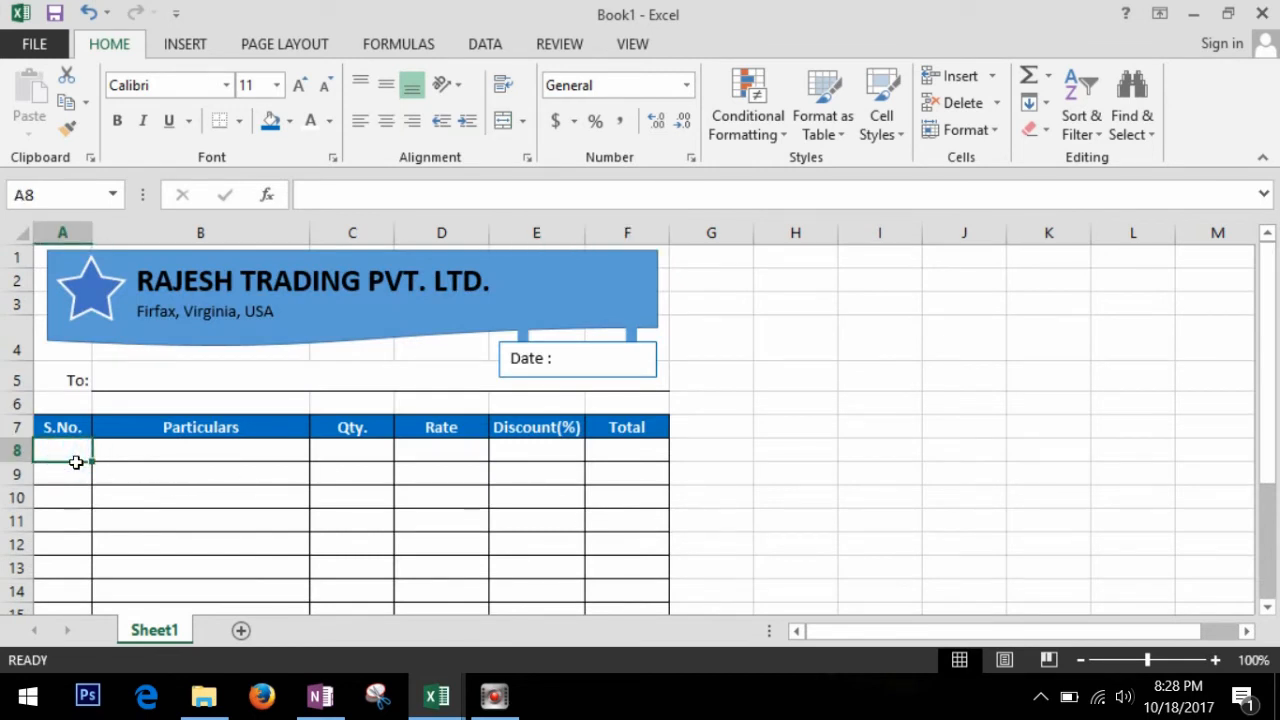
- Fill in 10/15/2017 in the date box and enter the recipient's name in the "To:" field
{"action": "left_click", "coordinate": [589, 365]}
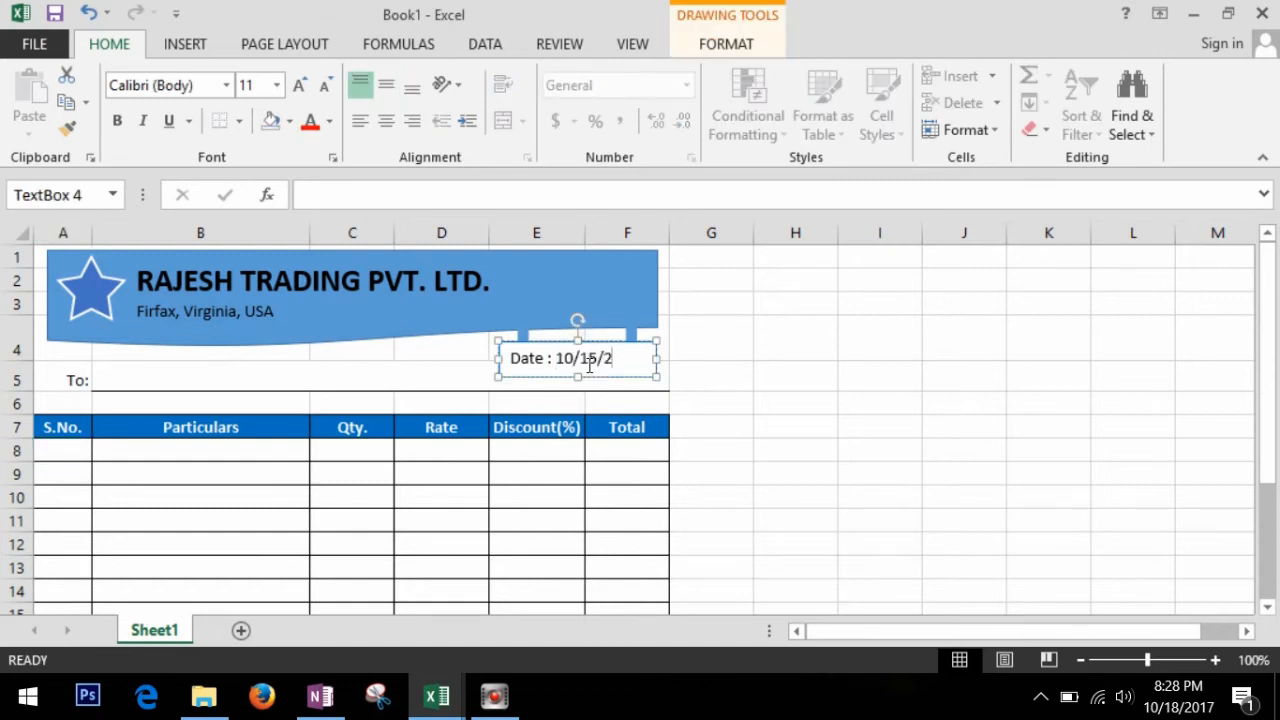
{"action": "left_click", "coordinate": [309, 376]}
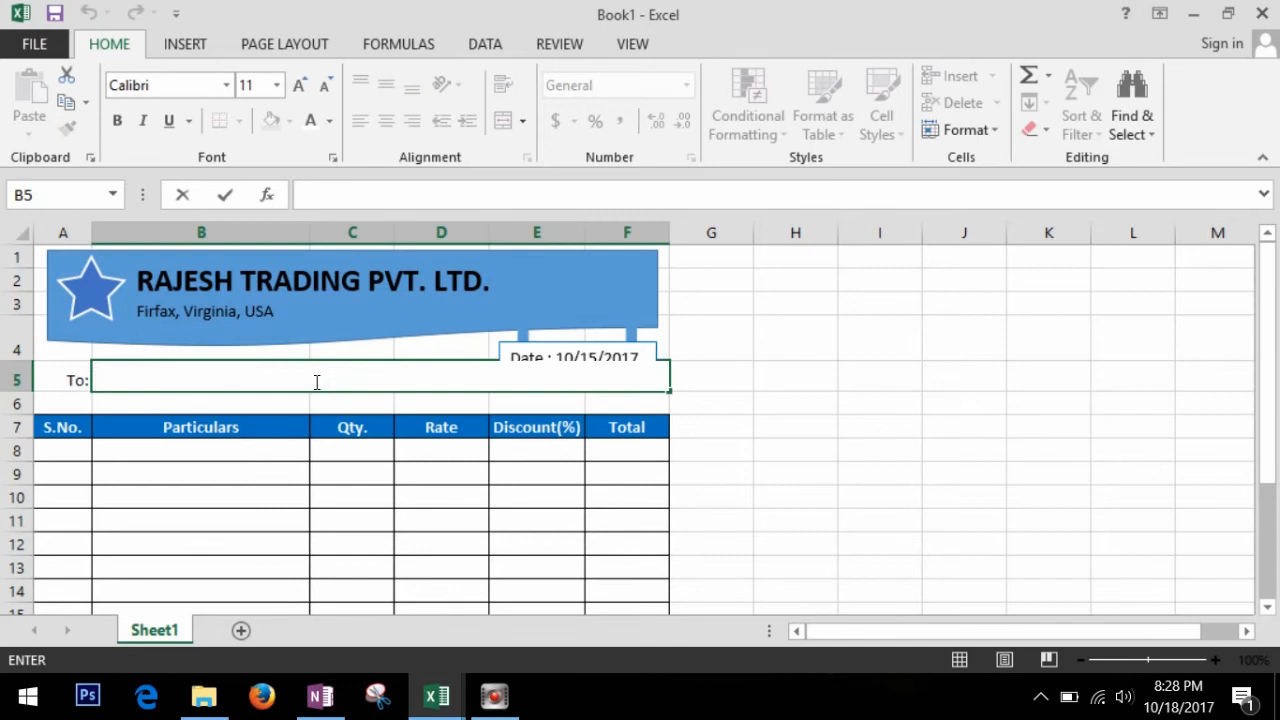
{"action": "type", "text": "Mr. Chri"}
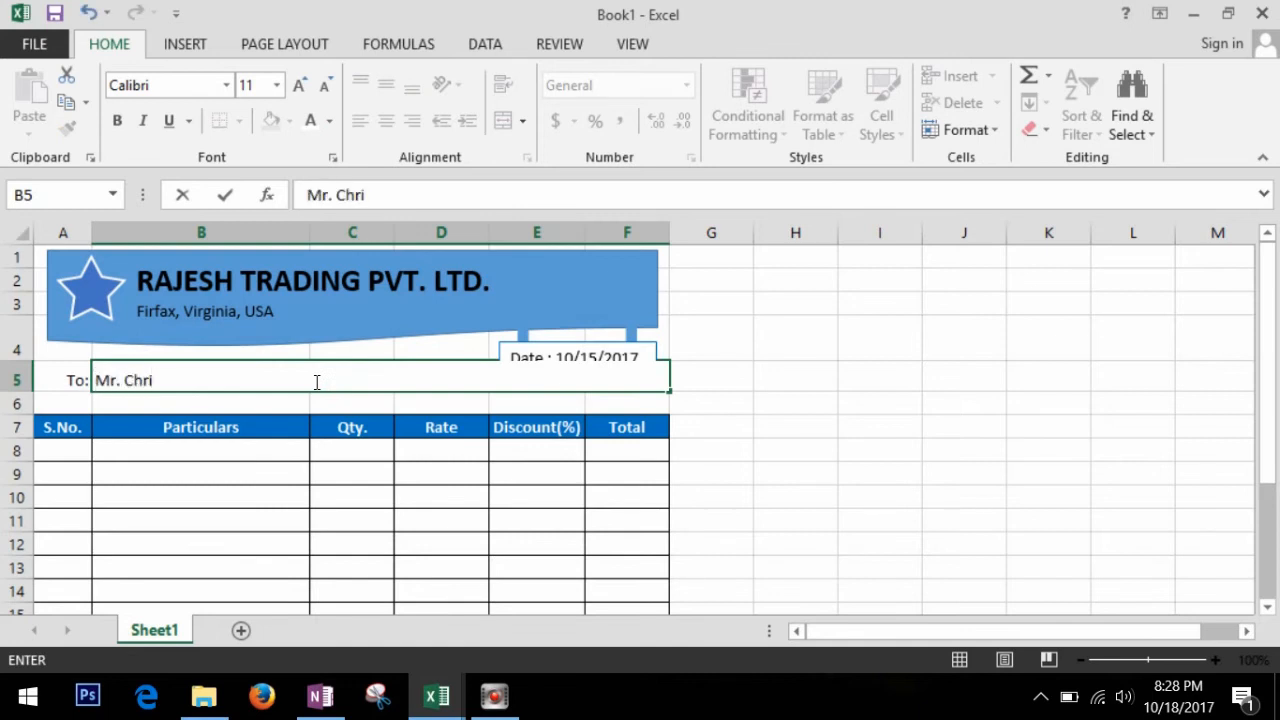
{"action": "type", "text": "stine"}
{"action": "left_click", "coordinate": [110, 455]}
- Fill row 8 with S.No. 1, Particulars "Coffee Maker", Qty. 4, Rate 49 and Discount(%) 10
{"action": "left_click", "coordinate": [77, 457]}
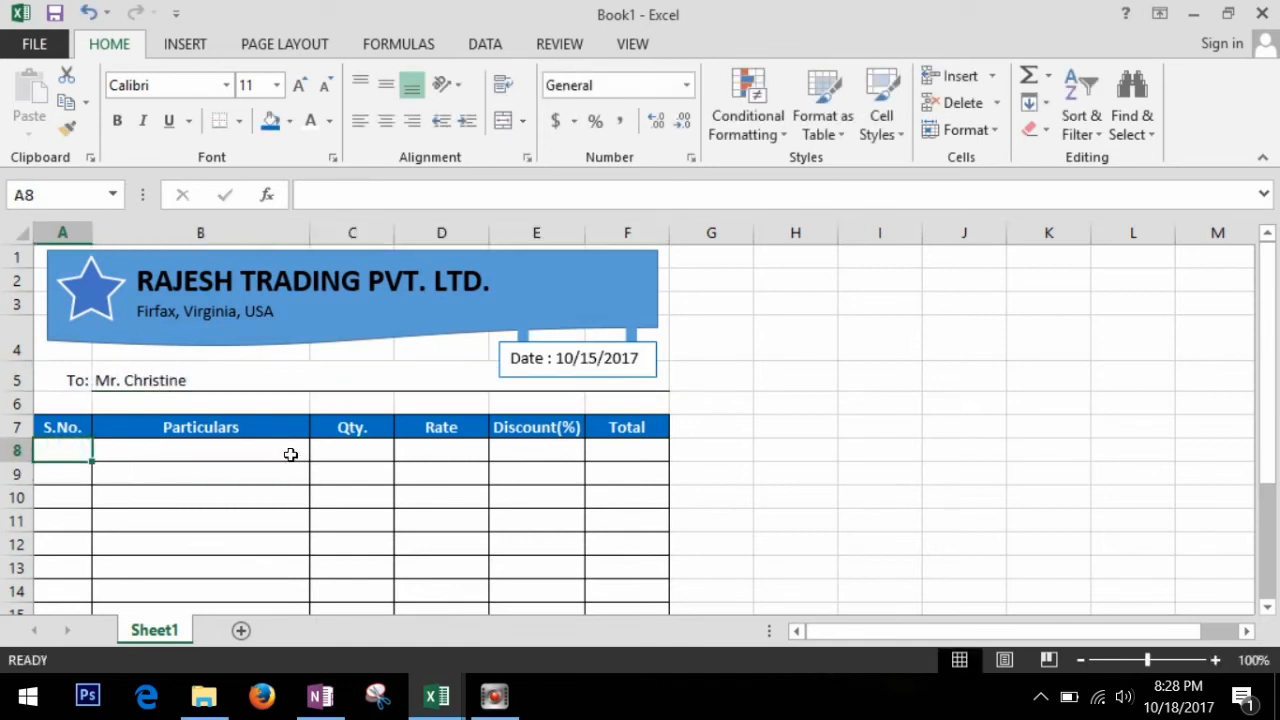
{"action": "type", "text": "1"}
{"action": "key", "text": "Tab"}
{"action": "type", "text": "Coffee Maker"}
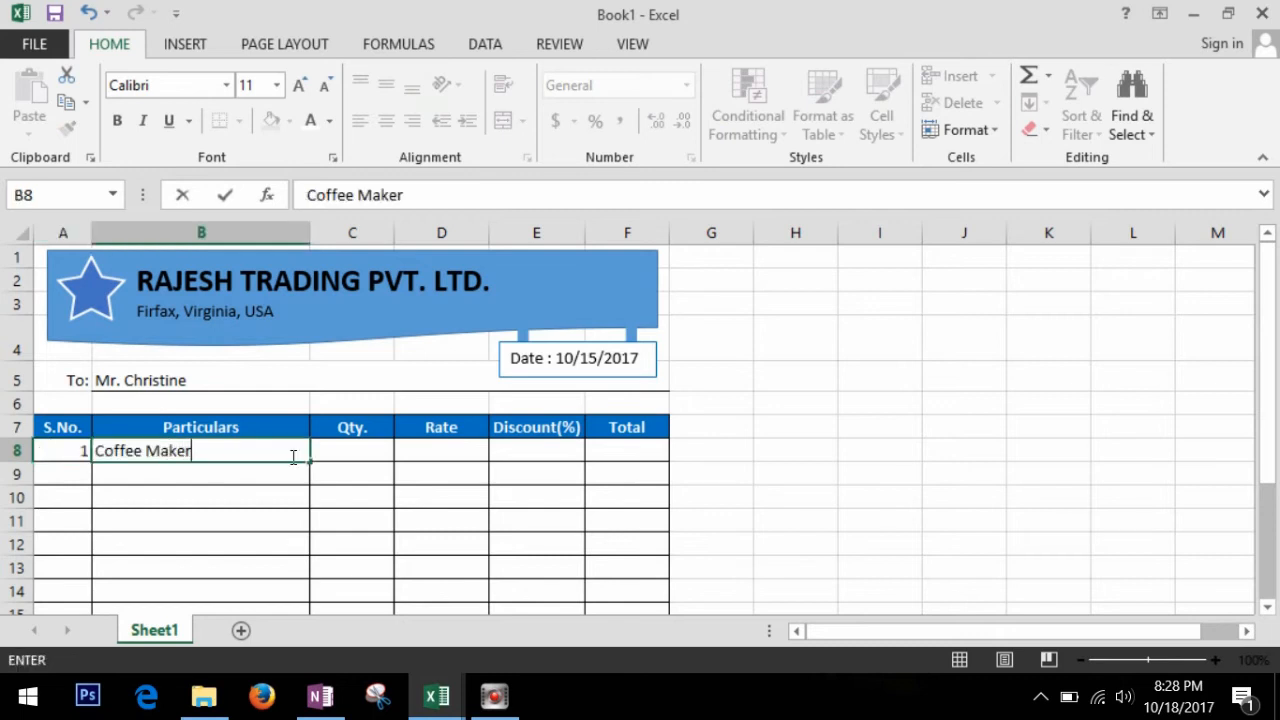
{"action": "key", "text": "Tab"}
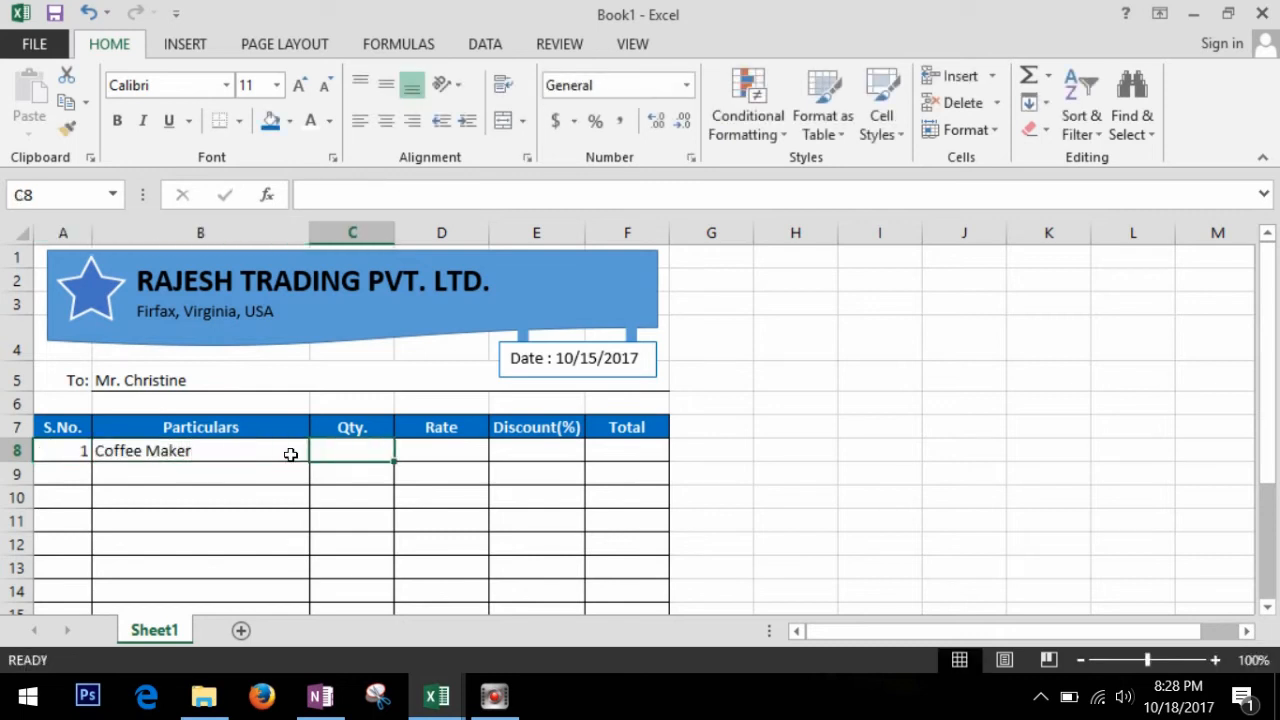
{"action": "type", "text": "4"}
{"action": "key", "text": "Tab"}
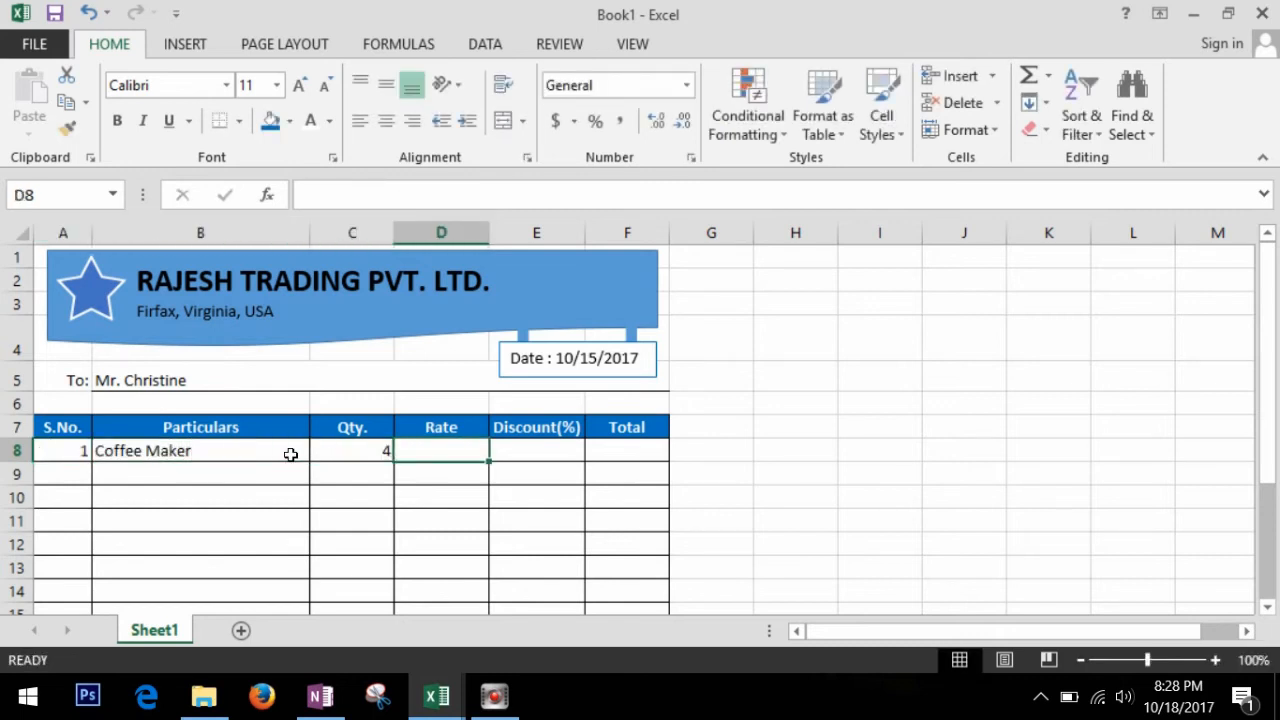
{"action": "type", "text": "49"}
{"action": "scroll", "coordinate": [450, 420], "scroll_direction": "down", "scroll_amount": 1}
{"action": "left_click", "coordinate": [538, 389]}
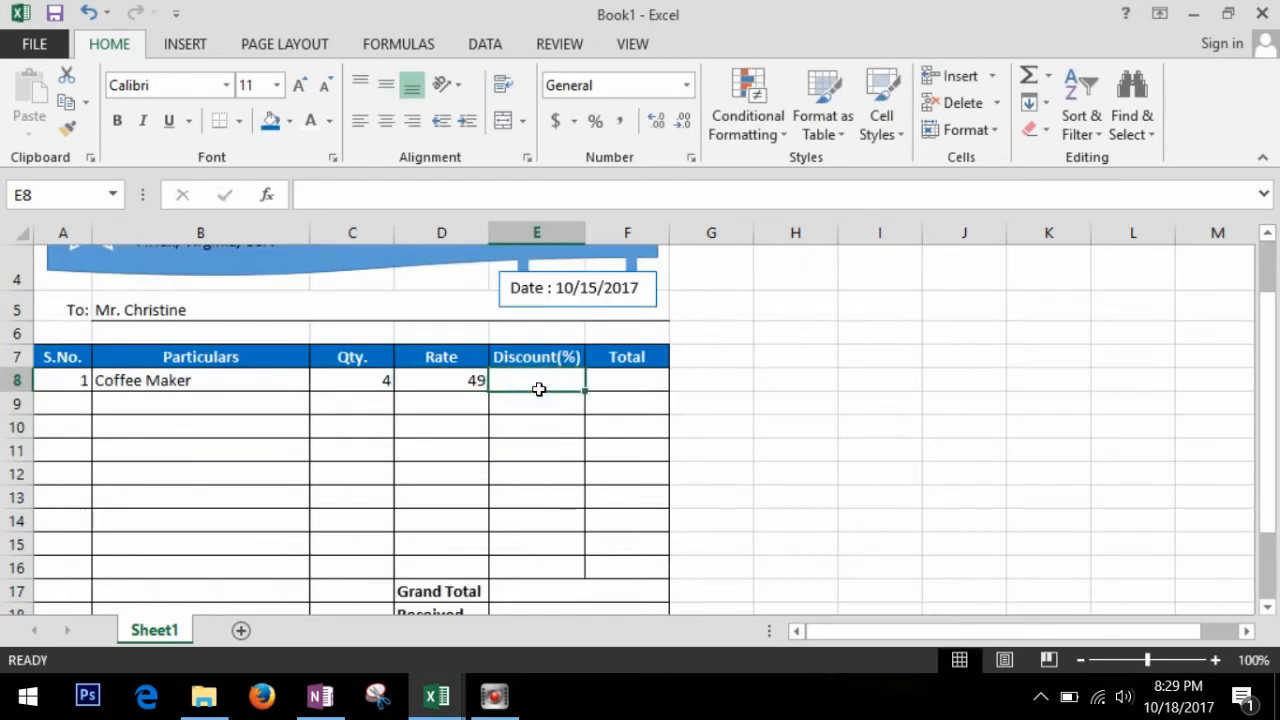
{"action": "type", "text": "10"}
{"action": "key", "text": "Tab"}
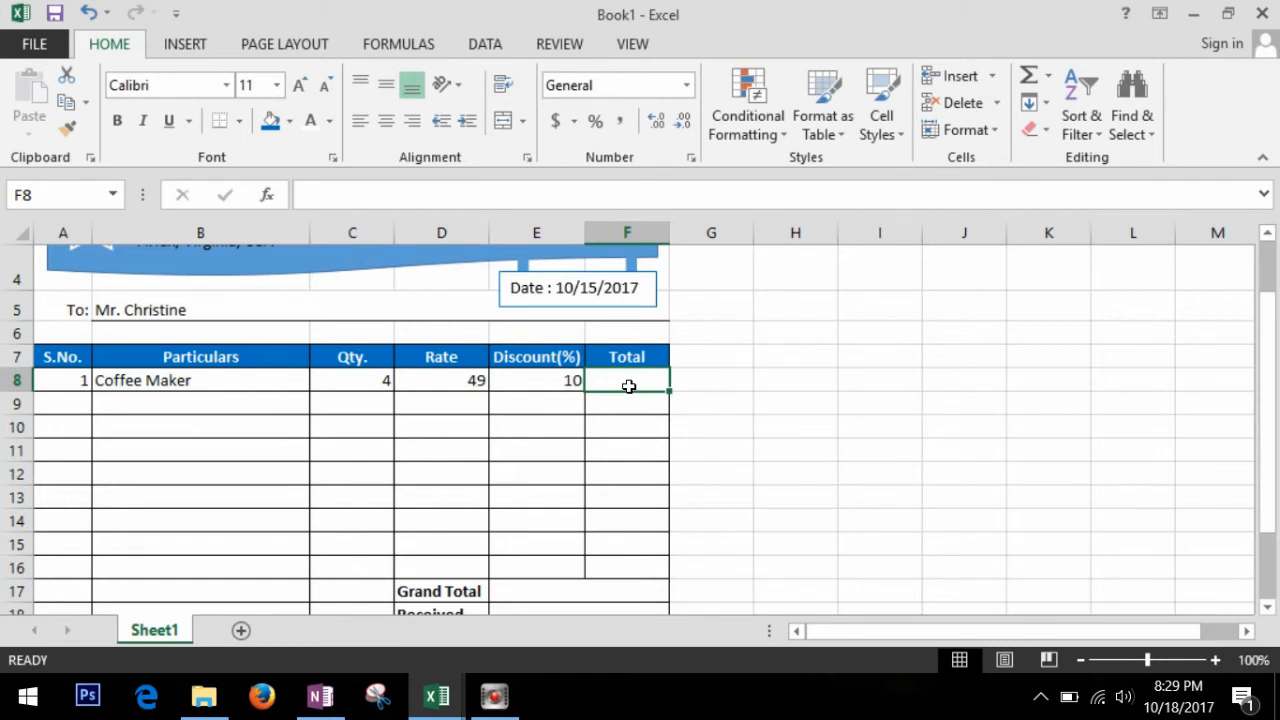
- Enter the formula =C8*D8-E8%*C8*D8 in cell F8 to calculate the discounted Total for Coffee Maker
{"action": "type", "text": "="}
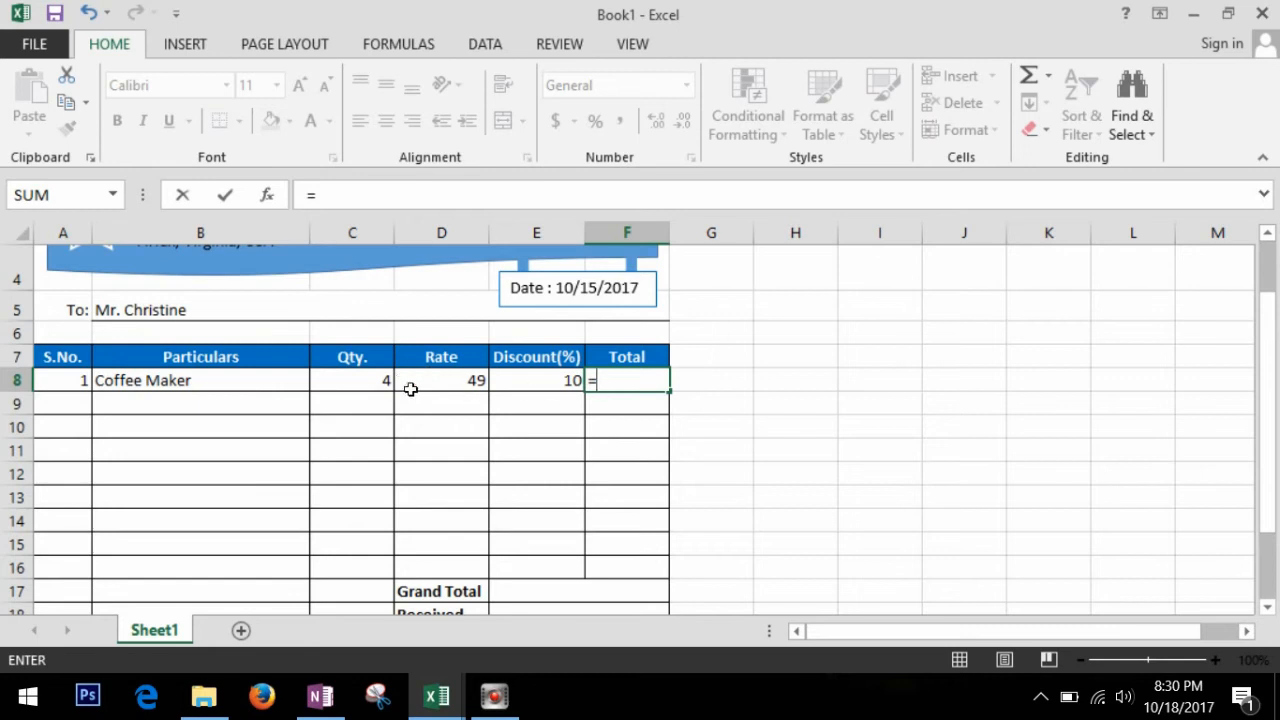
{"action": "left_click", "coordinate": [371, 387]}
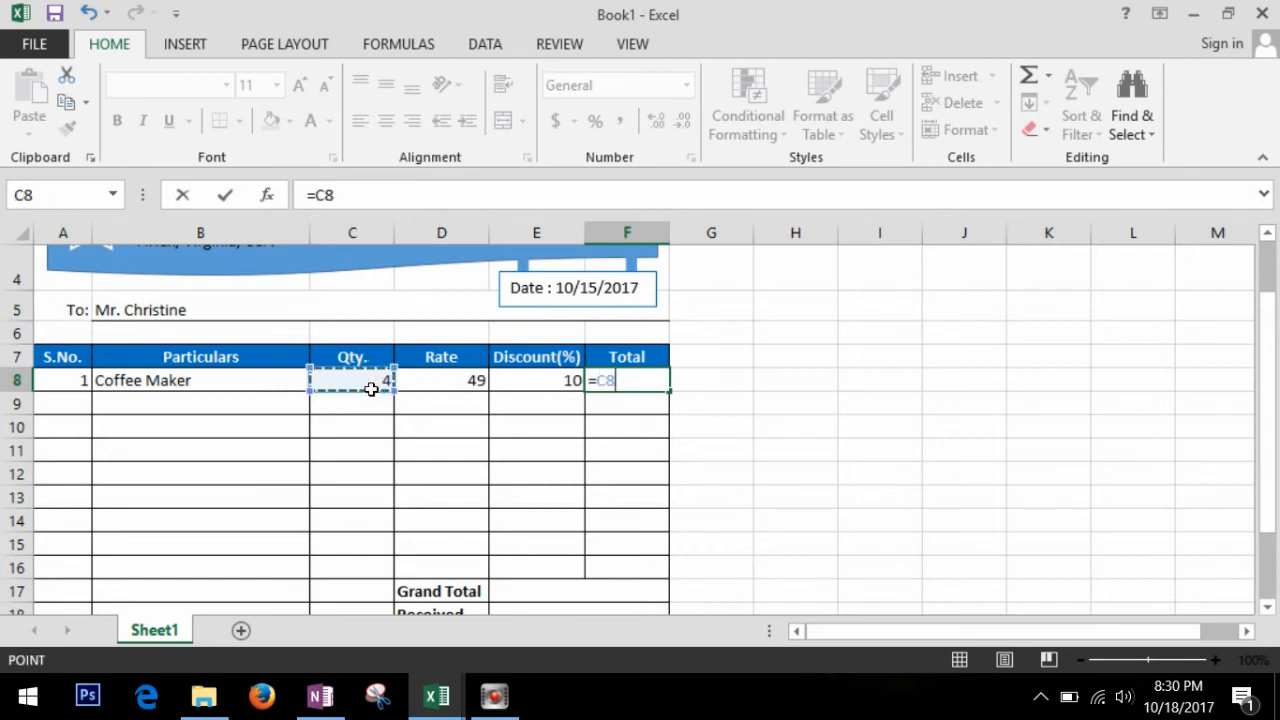
{"action": "type", "text": "*"}
{"action": "left_click", "coordinate": [424, 389]}
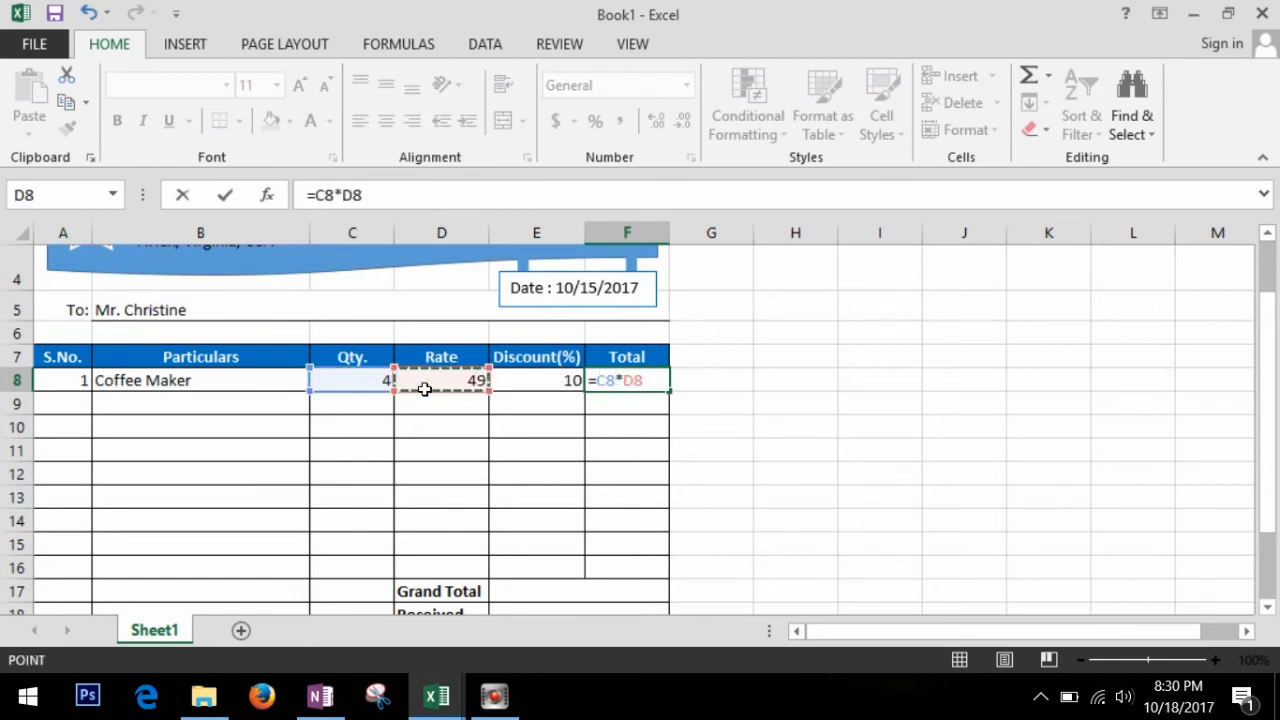
{"action": "type", "text": "-"}
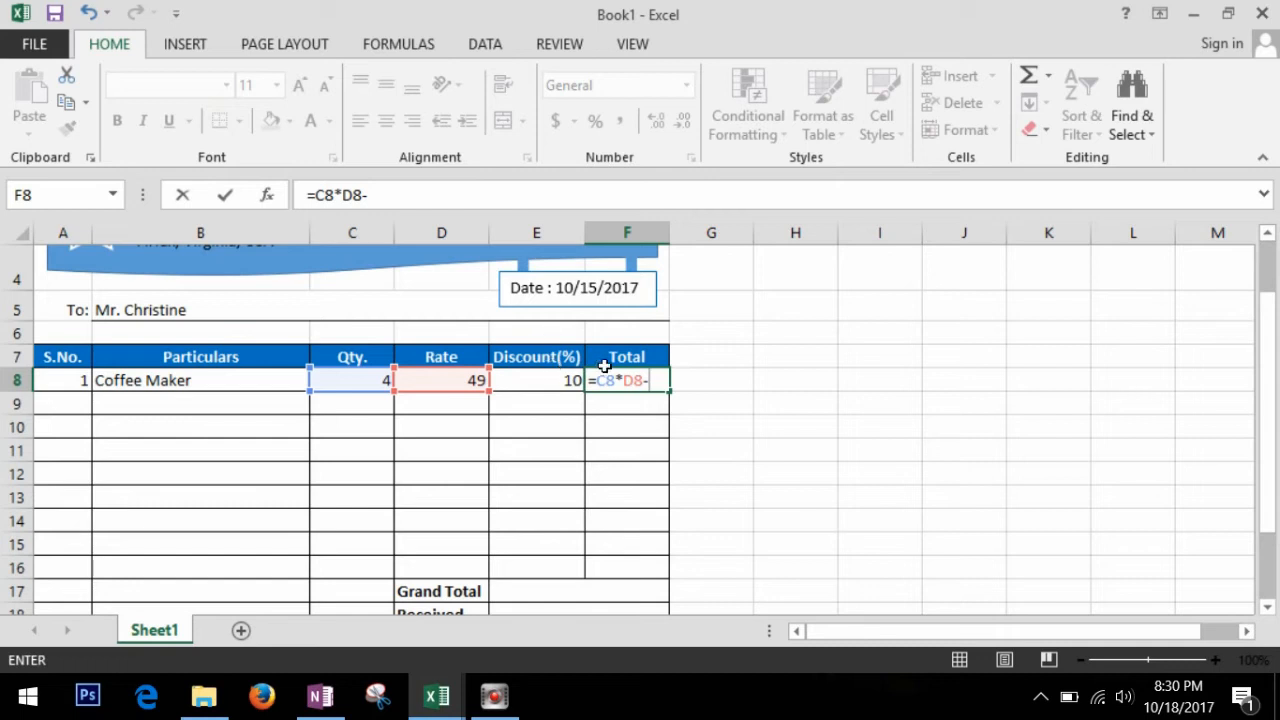
{"action": "type", "text": "e8"}
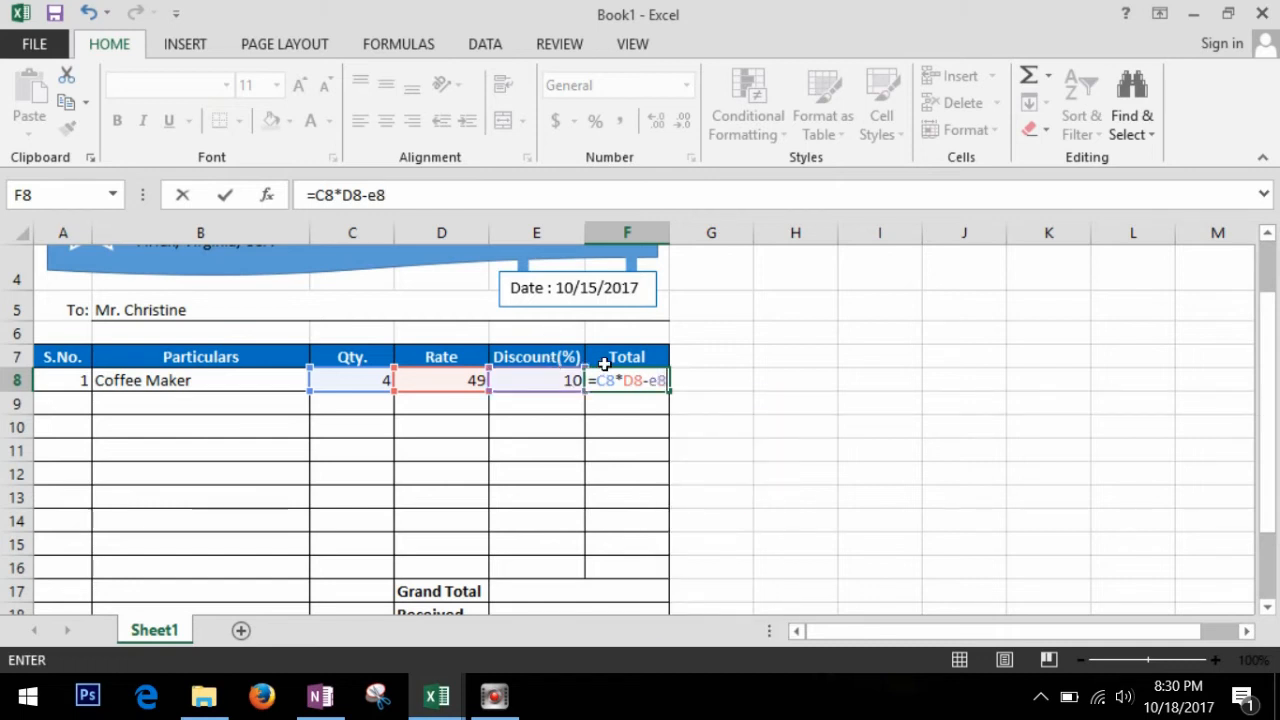
{"action": "type", "text": "%*"}
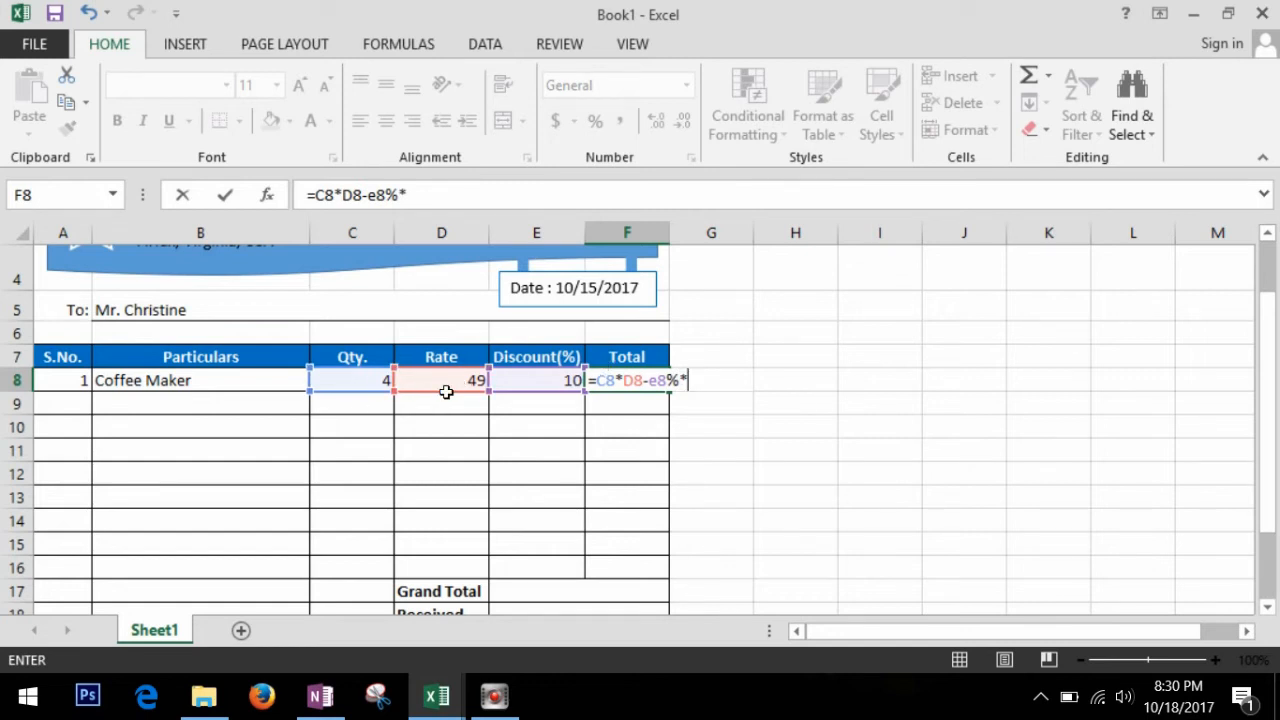
{"action": "left_click", "coordinate": [360, 388]}
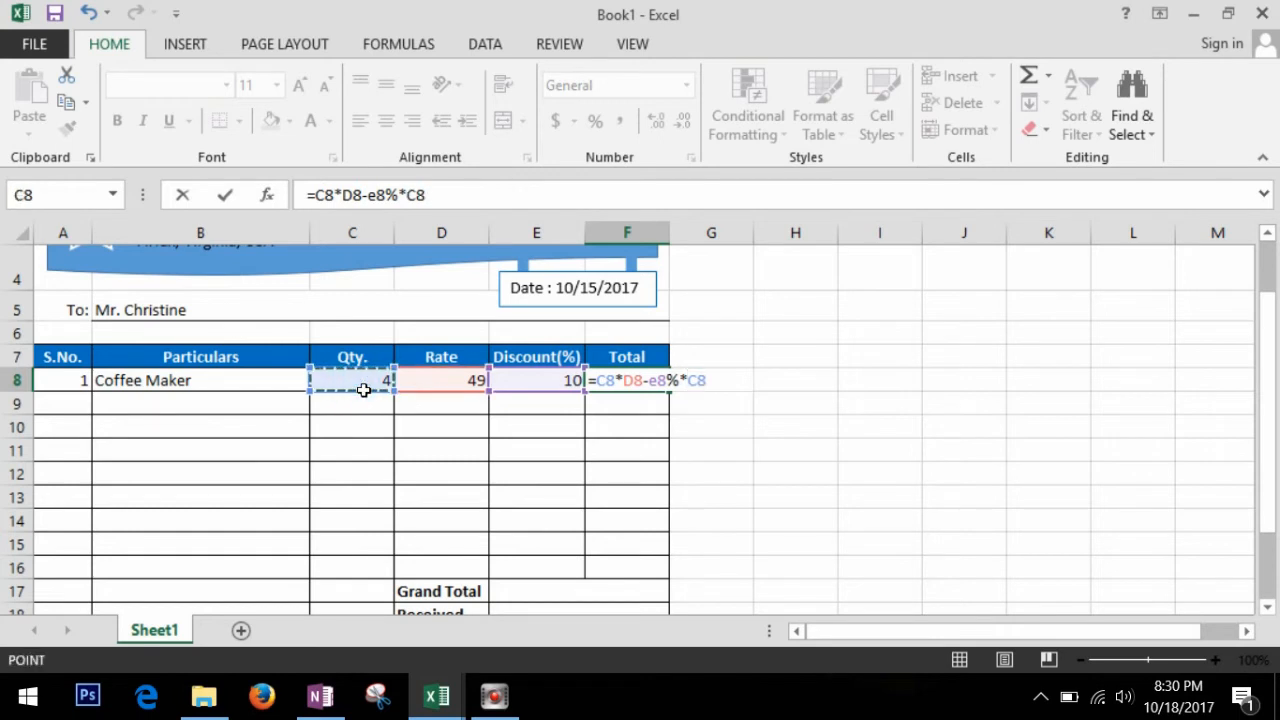
{"action": "type", "text": "*"}
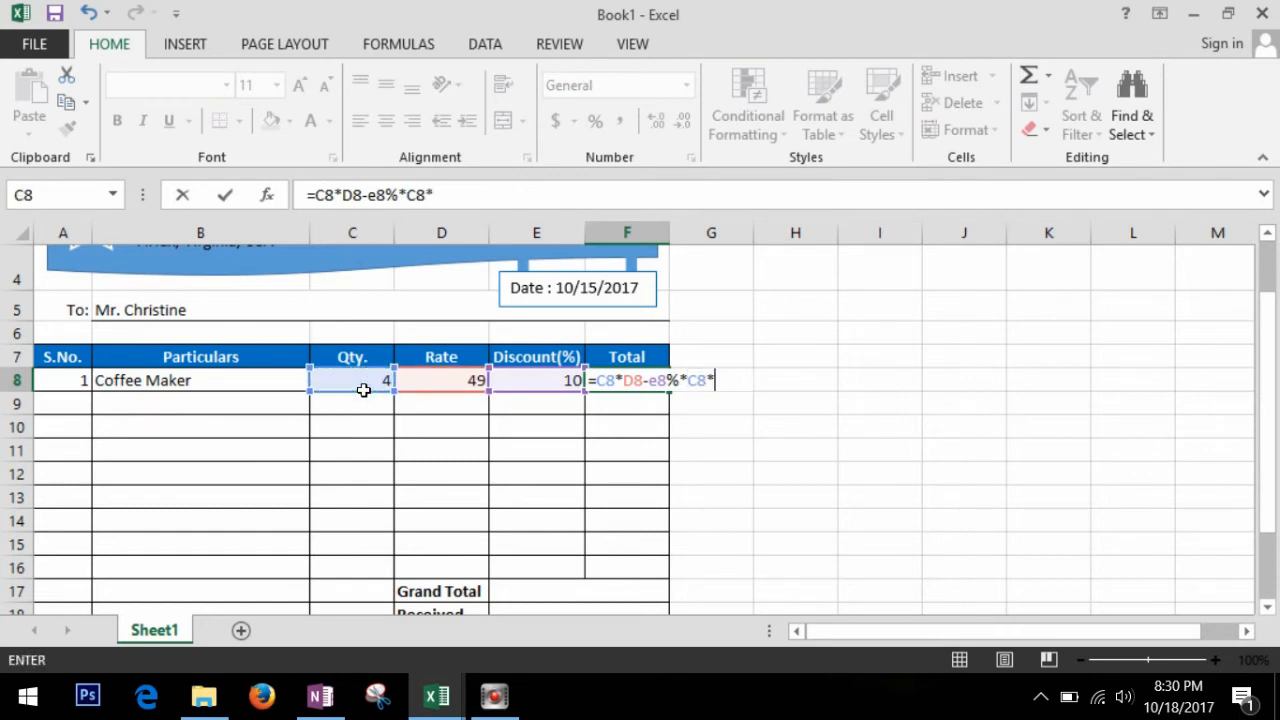
{"action": "left_click", "coordinate": [433, 386]}
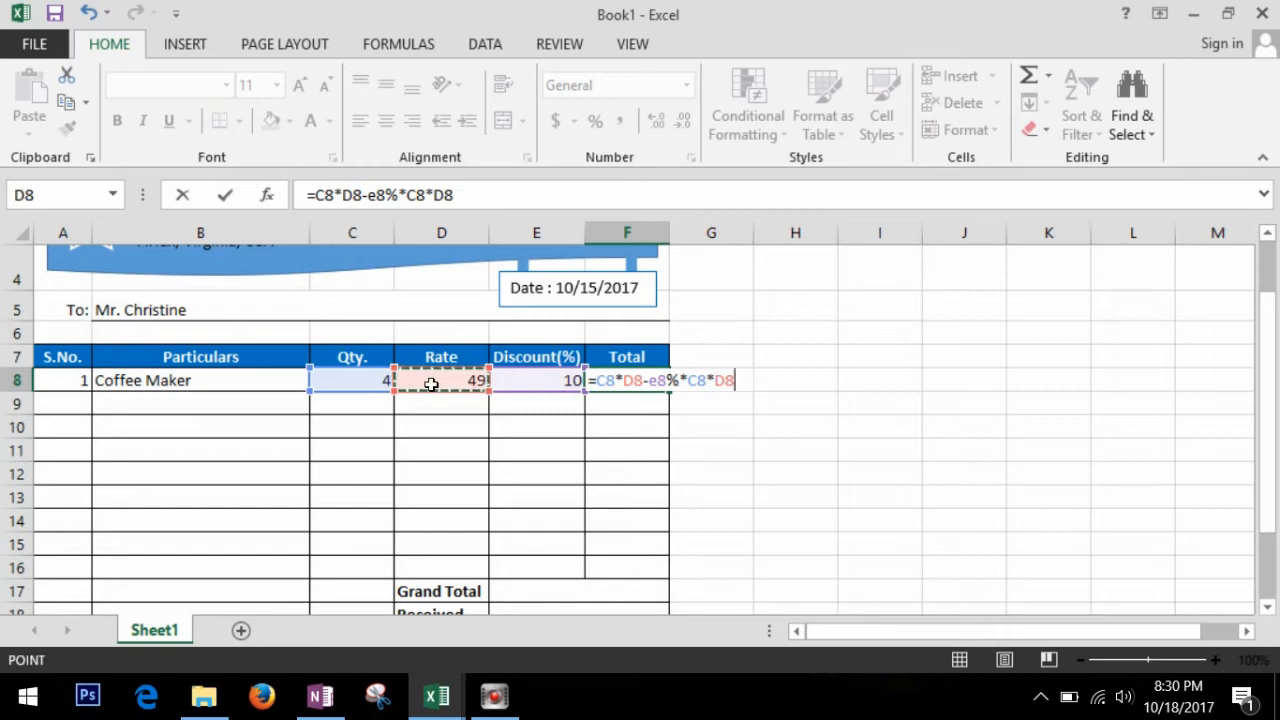
{"action": "key", "text": "Return"}
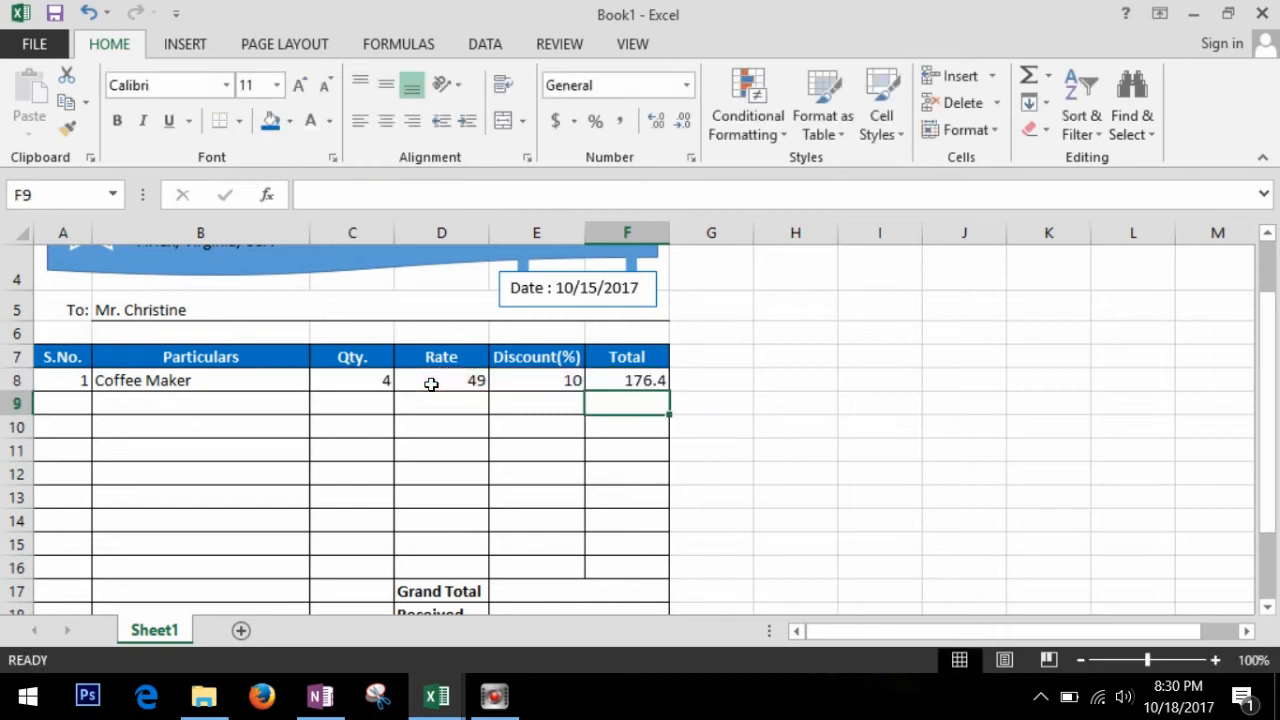
{"action": "left_click", "coordinate": [612, 384]}
- Fill row 9 with S.No. 2, Particulars "Egg", Qty. 10, Rate 5 and Discount(%) 0
{"action": "scroll", "coordinate": [616, 385], "scroll_direction": "down", "scroll_amount": 1}
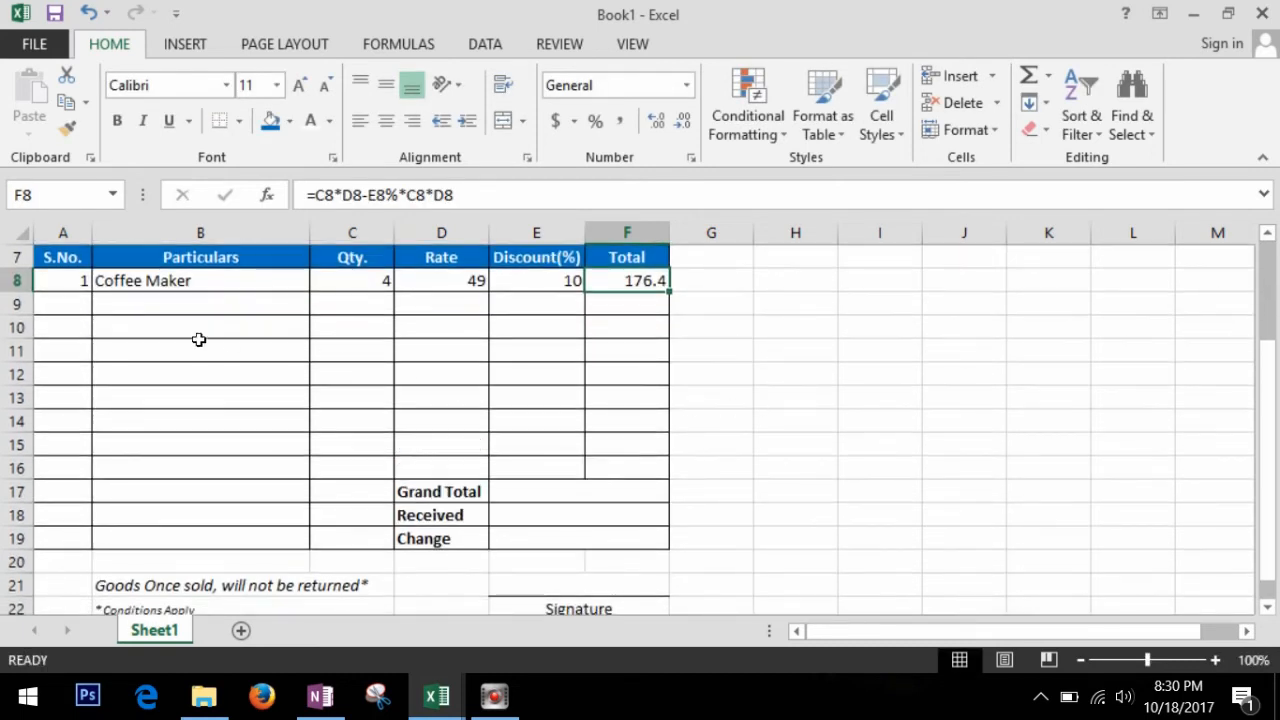
{"action": "left_click", "coordinate": [73, 298]}
{"action": "type", "text": "2"}
{"action": "key", "text": "Tab"}
{"action": "type", "text": "Egg"}
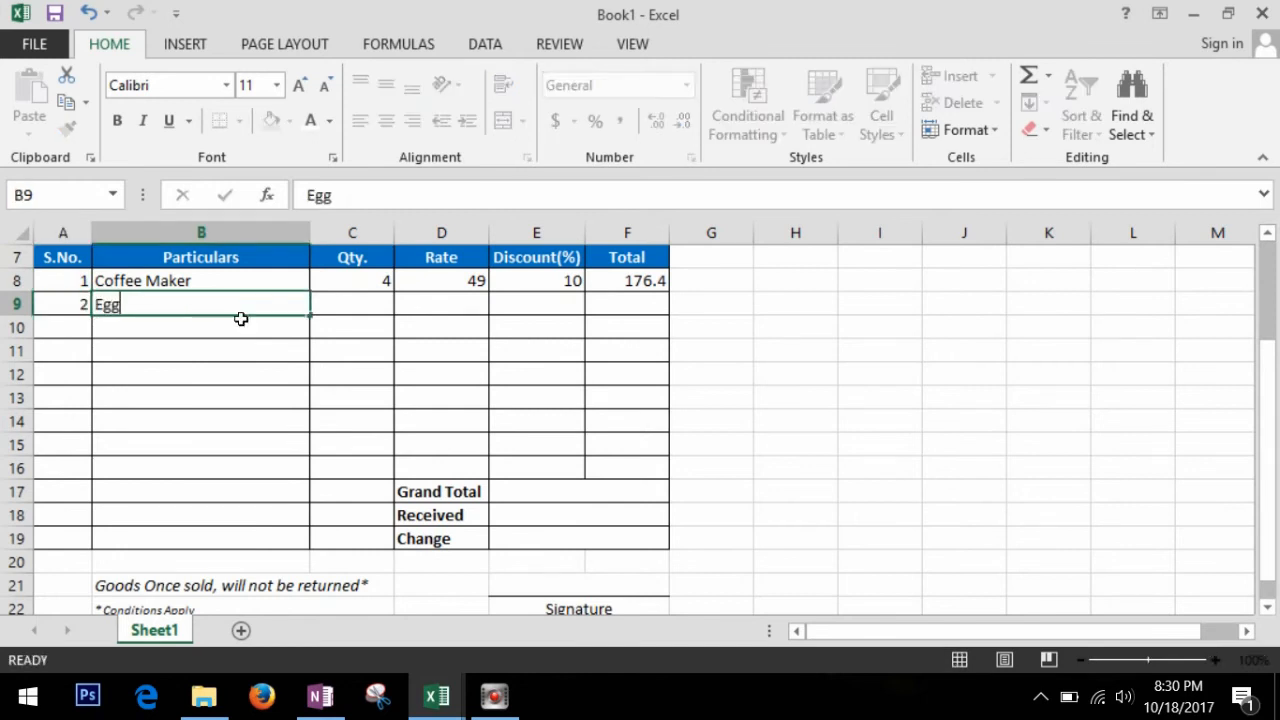
{"action": "key", "text": "Tab"}
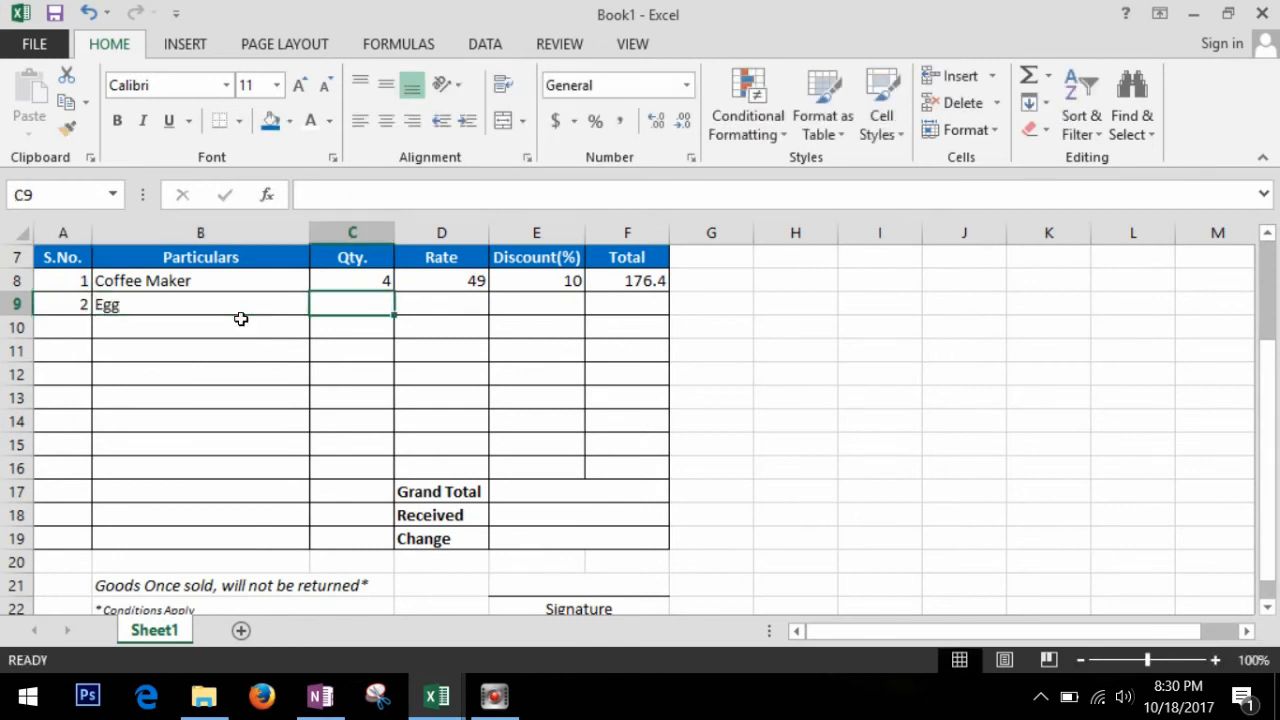
{"action": "type", "text": "10"}
{"action": "key", "text": "Tab"}
{"action": "type", "text": "5"}
{"action": "key", "text": "Tab"}
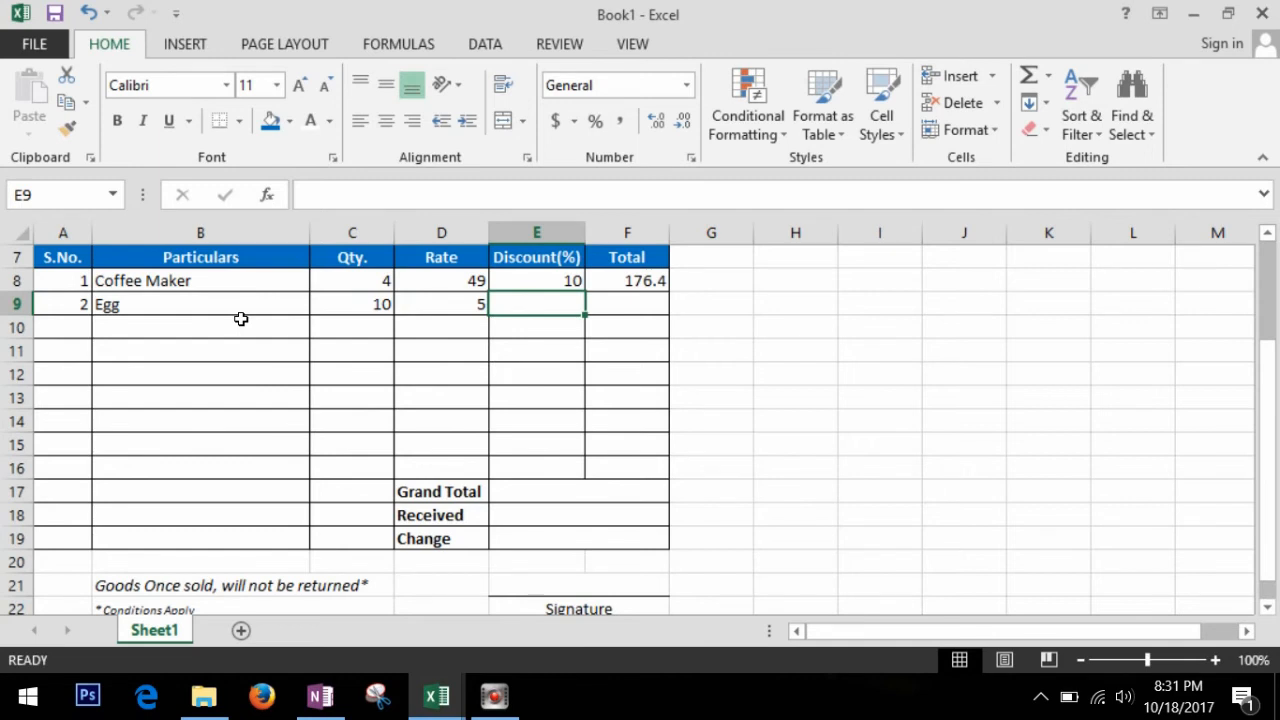
{"action": "type", "text": "0"}
{"action": "key", "text": "Tab"}
- Copy the Total formula from F8 down through F16
{"action": "left_click", "coordinate": [652, 282]}
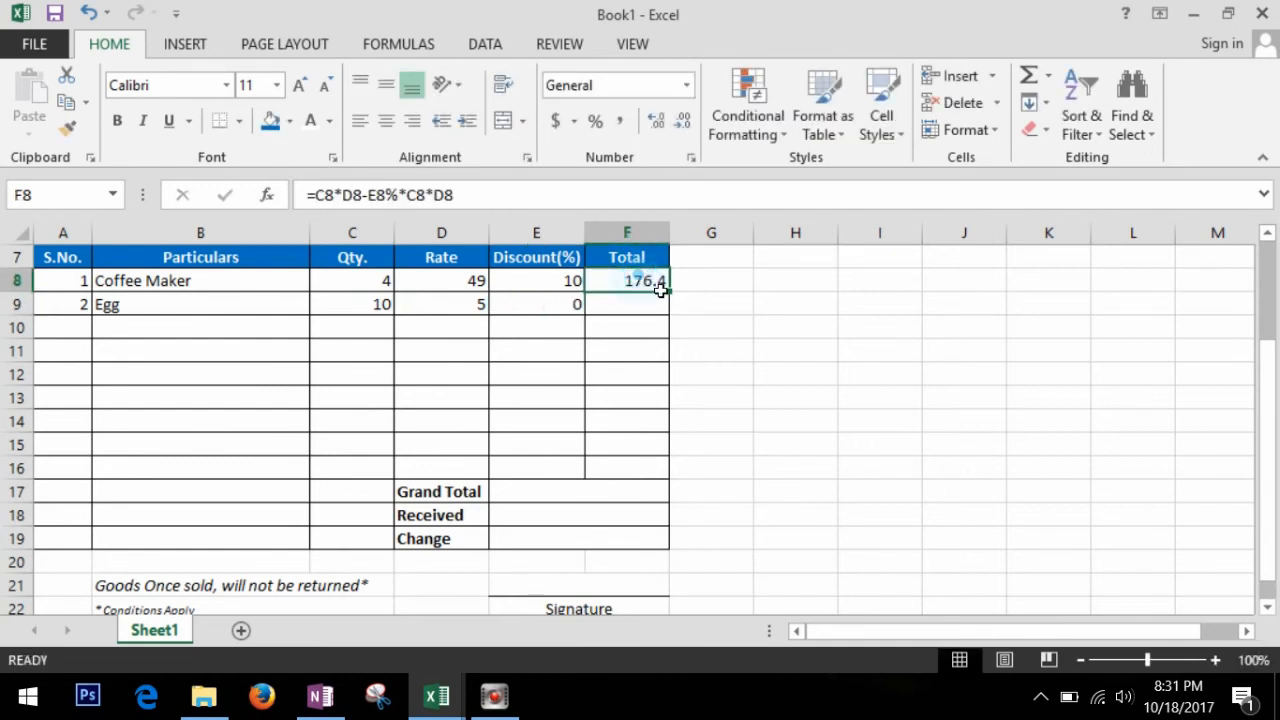
{"action": "left_click_drag", "start_coordinate": [668, 292], "coordinate": [676, 484]}
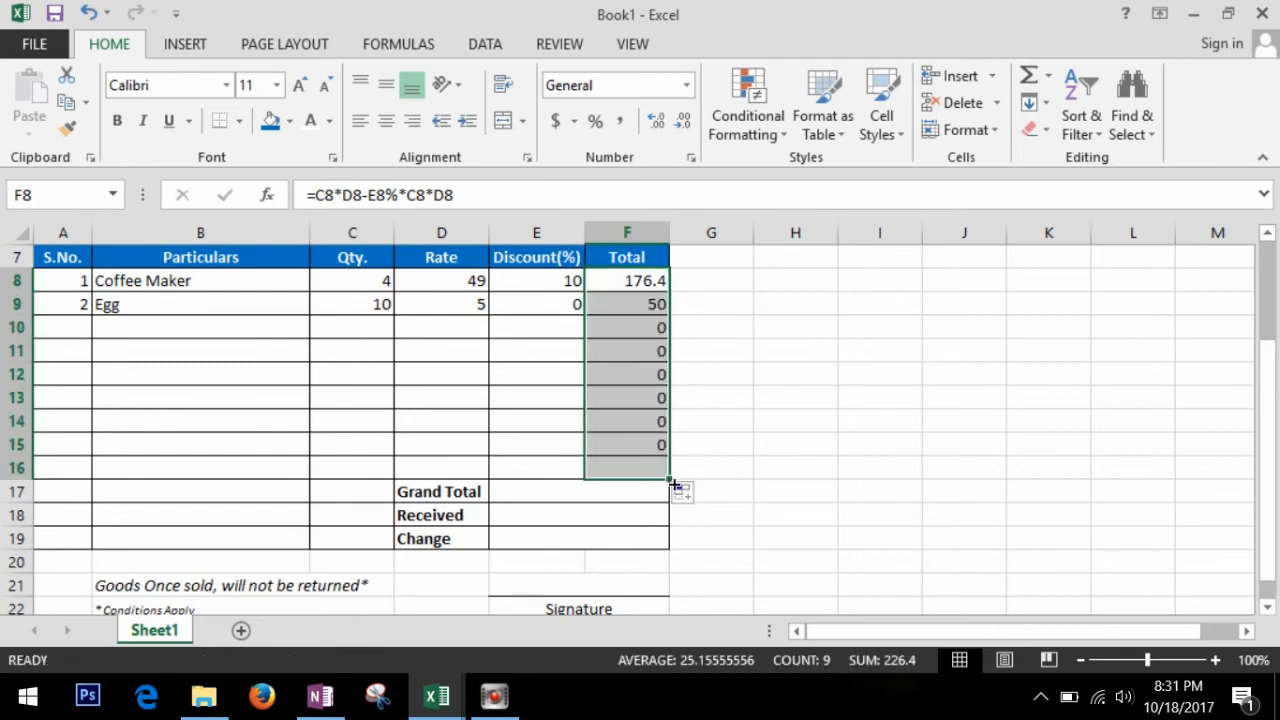
{"action": "left_click", "coordinate": [614, 497]}
{"action": "left_click", "coordinate": [611, 280]}
{"action": "left_click_drag", "start_coordinate": [619, 326], "coordinate": [620, 471]}
- Enter a SUM formula over F8:F16 in the Grand Total cell
{"action": "left_click", "coordinate": [580, 493]}
{"action": "type", "text": "=sum"}
{"action": "key", "text": "Tab"}
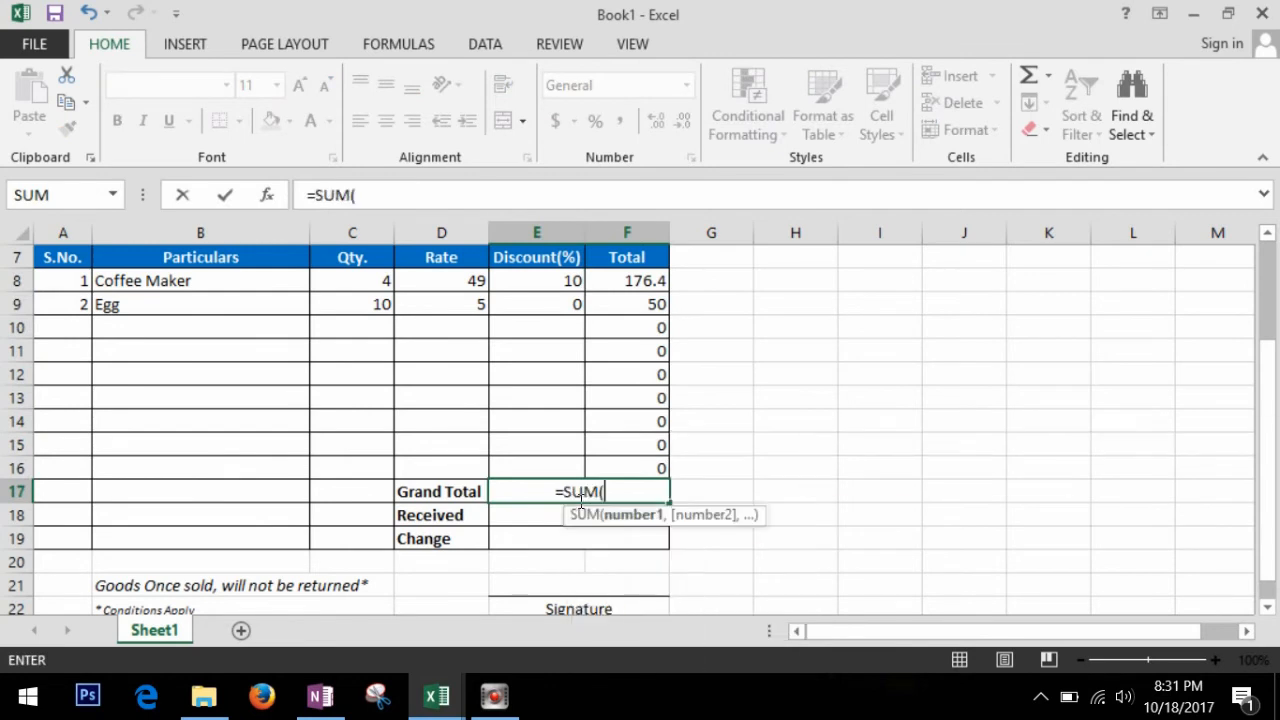
{"action": "left_click_drag", "start_coordinate": [628, 282], "coordinate": [625, 471]}
{"action": "key", "text": "Return"}
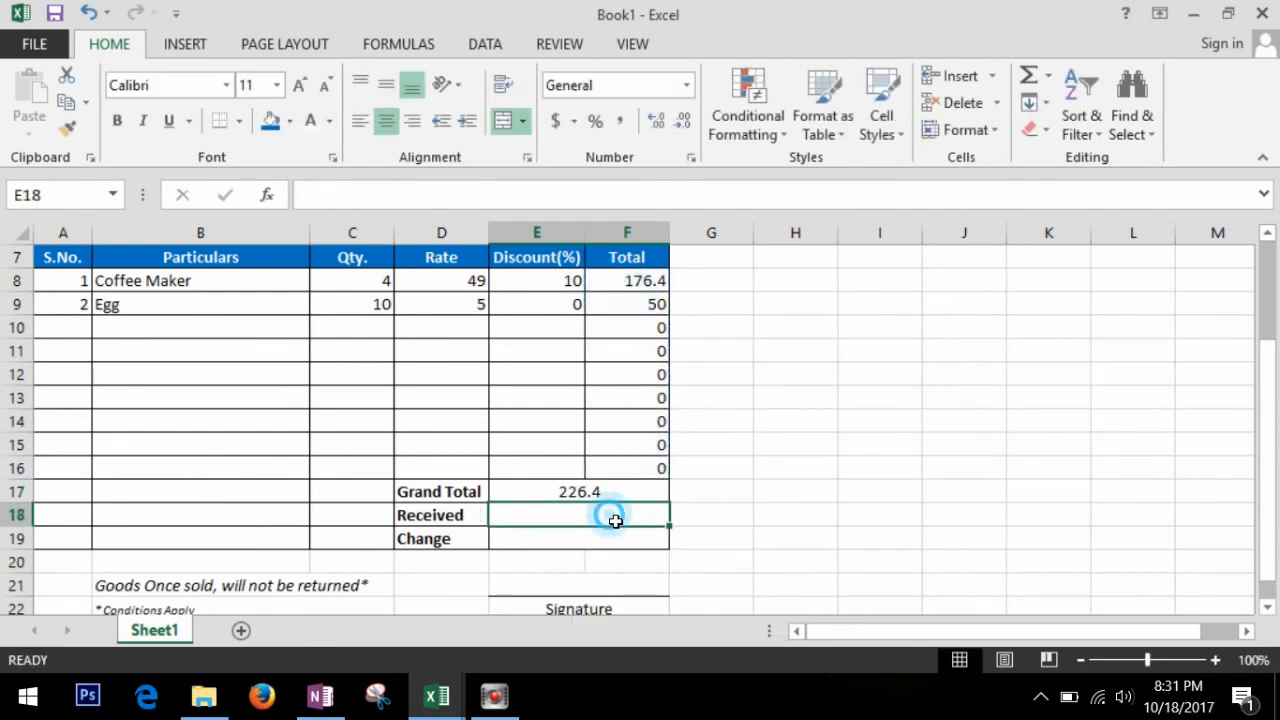
- Enter 500 as the Received amount and calculate Change in E19 as =E18-E17
{"action": "type", "text": "500"}
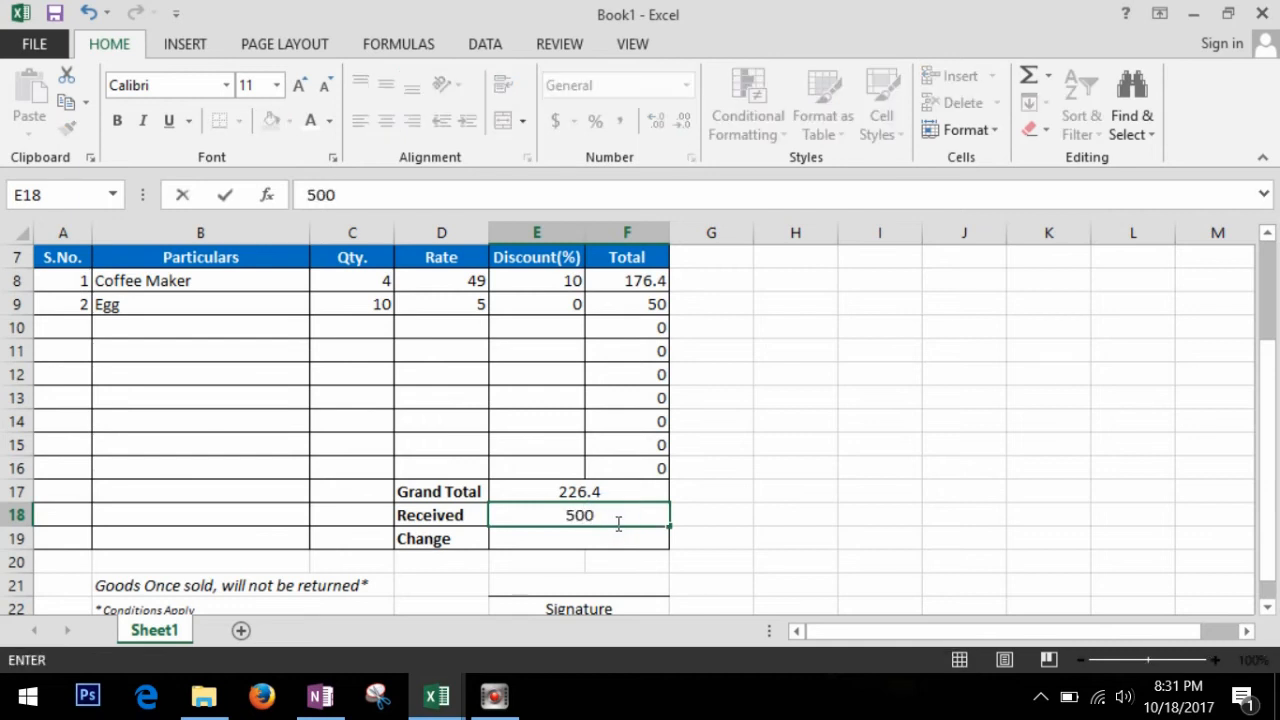
{"action": "key", "text": "Return"}
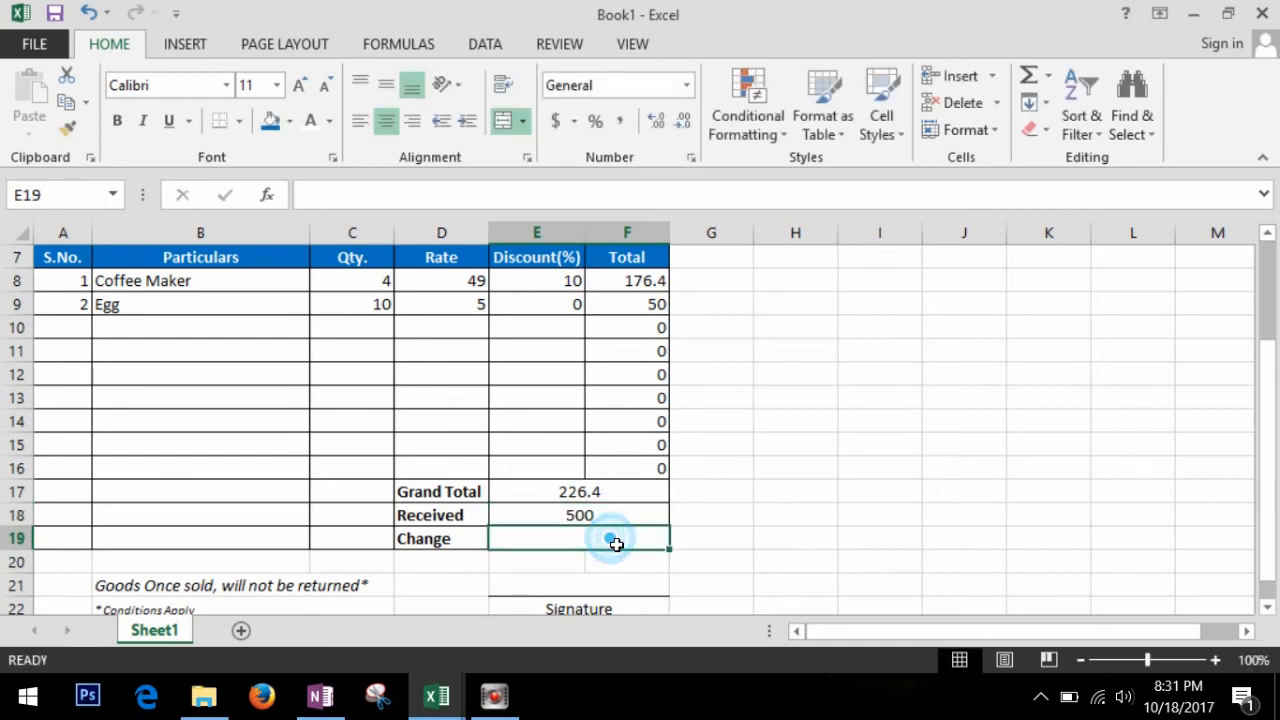
{"action": "type", "text": "="}
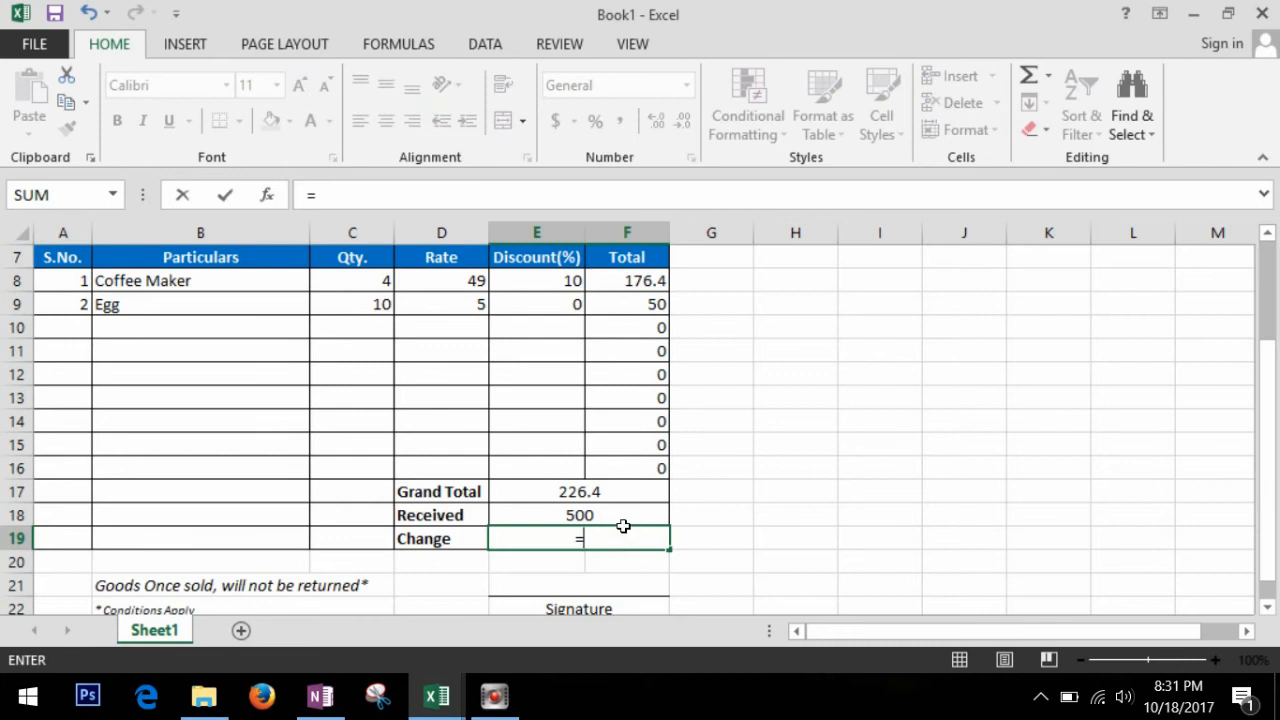
{"action": "left_click", "coordinate": [623, 524]}
{"action": "type", "text": "-"}
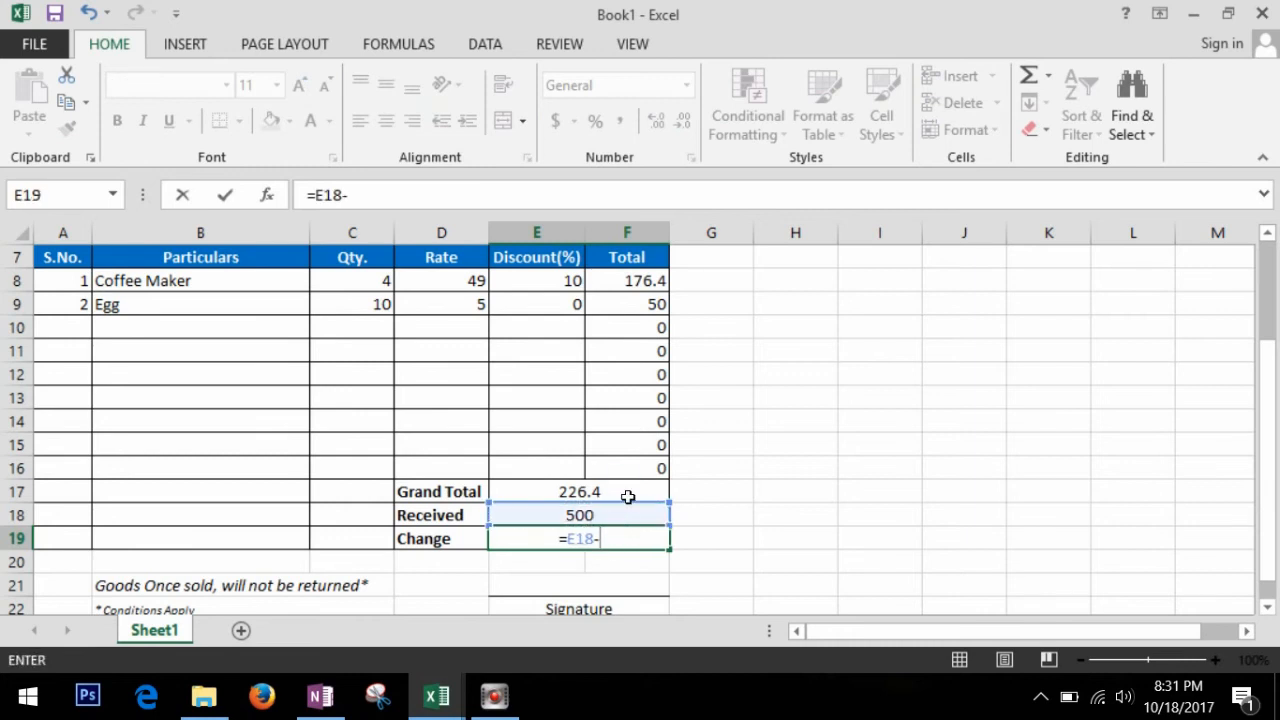
{"action": "left_click", "coordinate": [627, 495]}
{"action": "key", "text": "Return"}
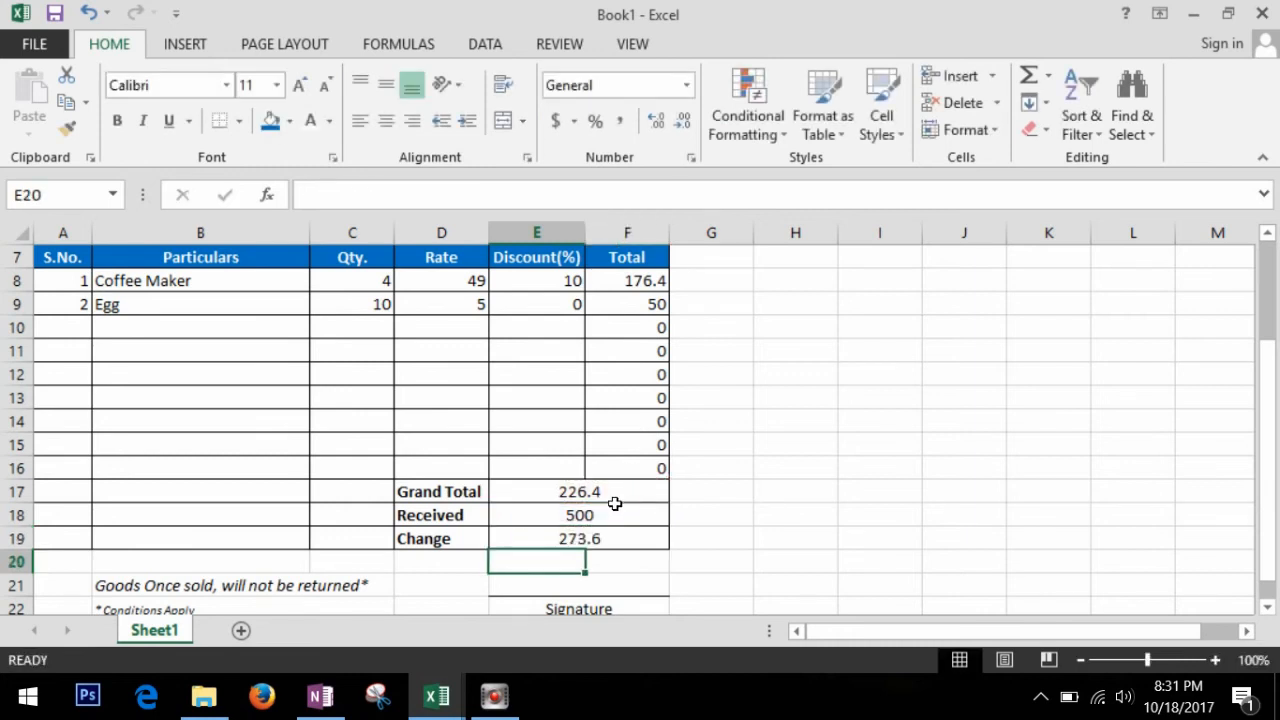
{"action": "left_click", "coordinate": [711, 520]}
{"action": "left_click", "coordinate": [560, 378]}
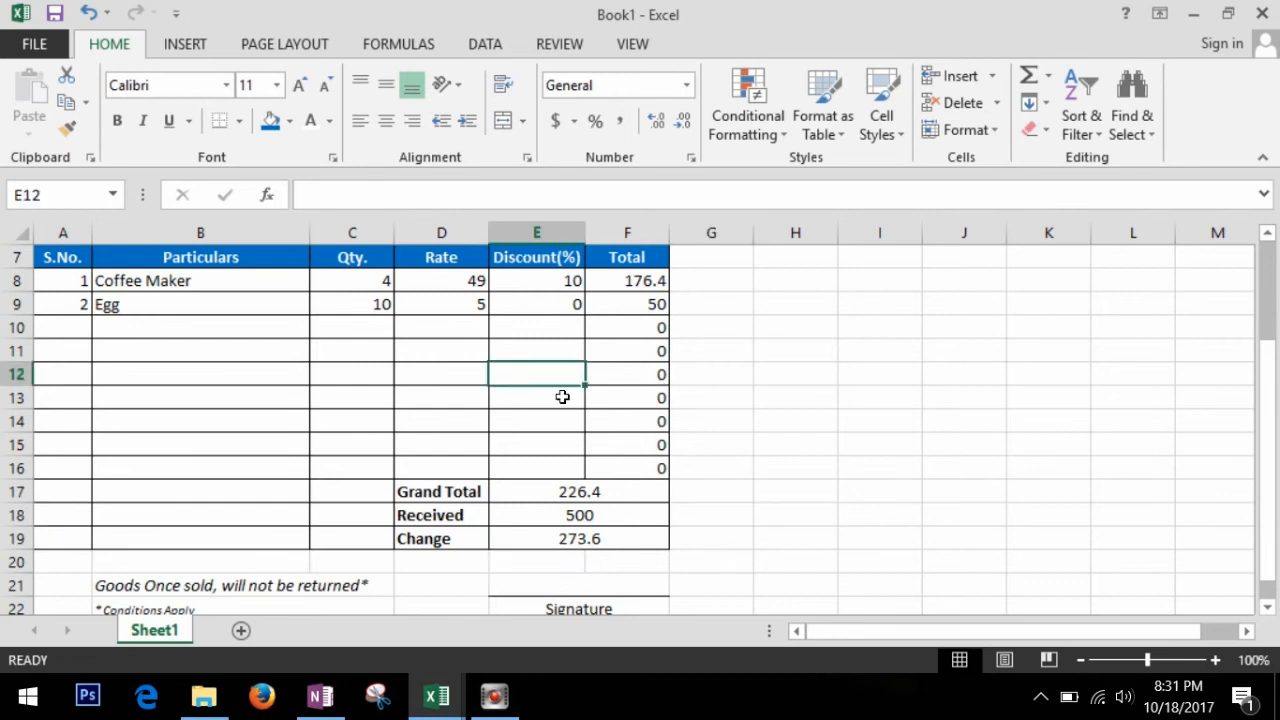
{"action": "left_click", "coordinate": [562, 397]}
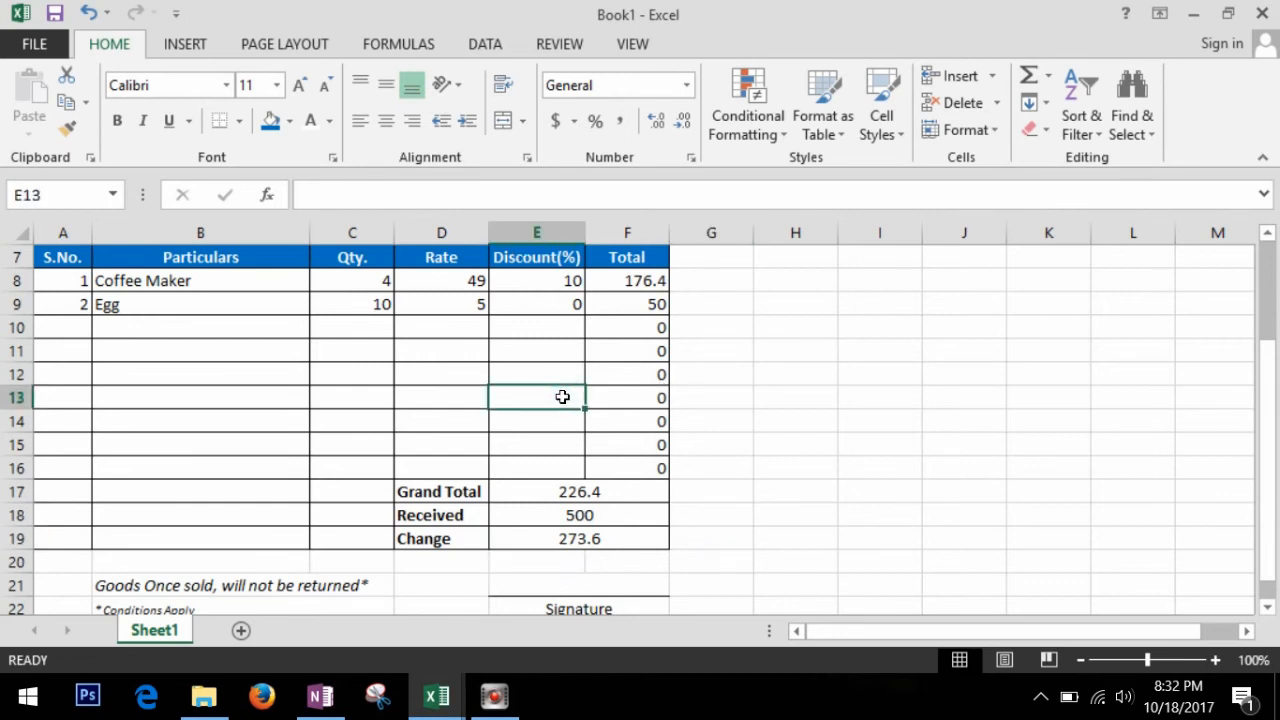
- Fill row 10 with S.No. 3, Particulars "Grinder", Qty. 2, Rate 50 and Discount(%) 15
{"action": "left_click", "coordinate": [70, 328]}
{"action": "type", "text": "3"}
{"action": "key", "text": "Tab"}
{"action": "type", "text": "Grinde"}
{"action": "key", "text": "Tab"}
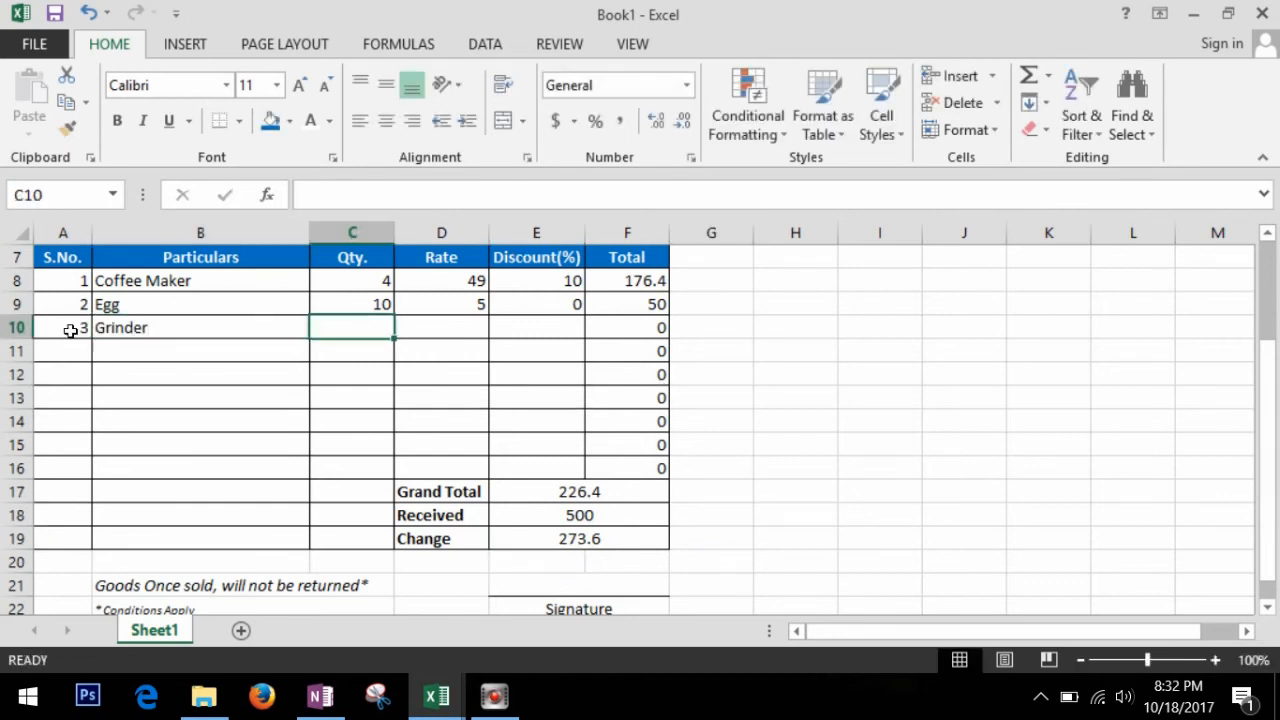
{"action": "type", "text": "2"}
{"action": "key", "text": "Tab"}
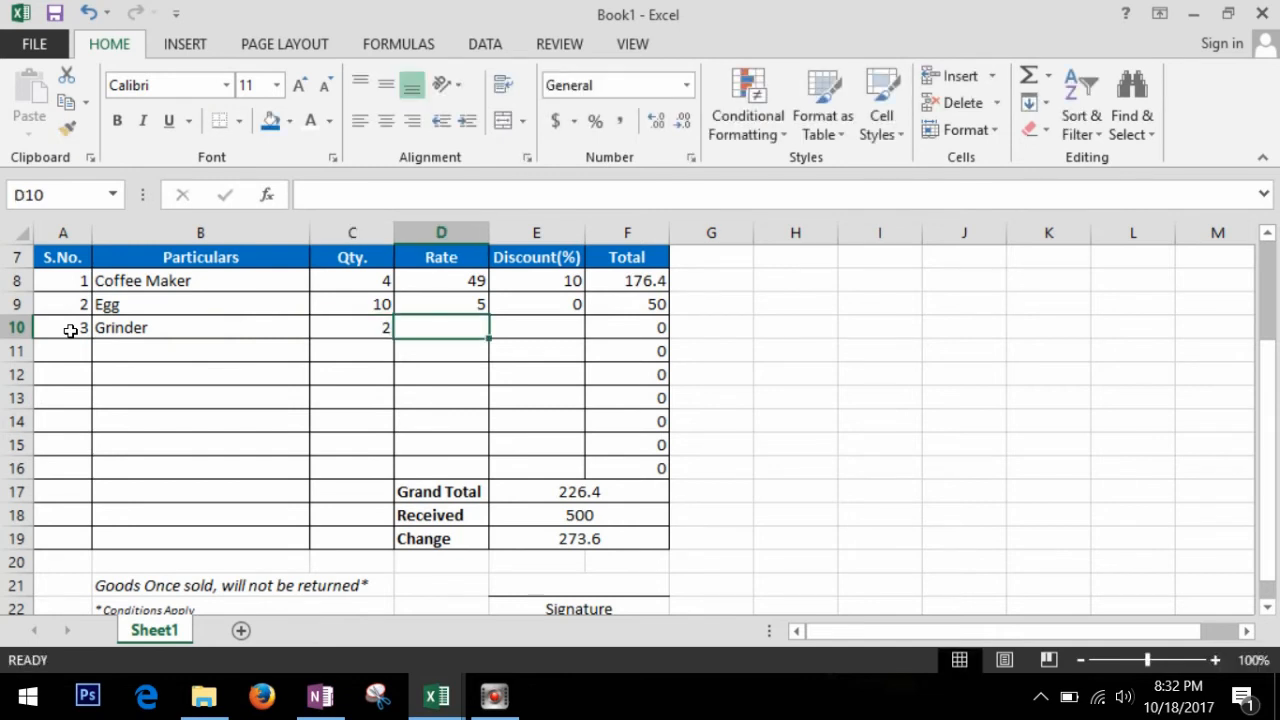
{"action": "type", "text": "50"}
{"action": "key", "text": "Tab"}
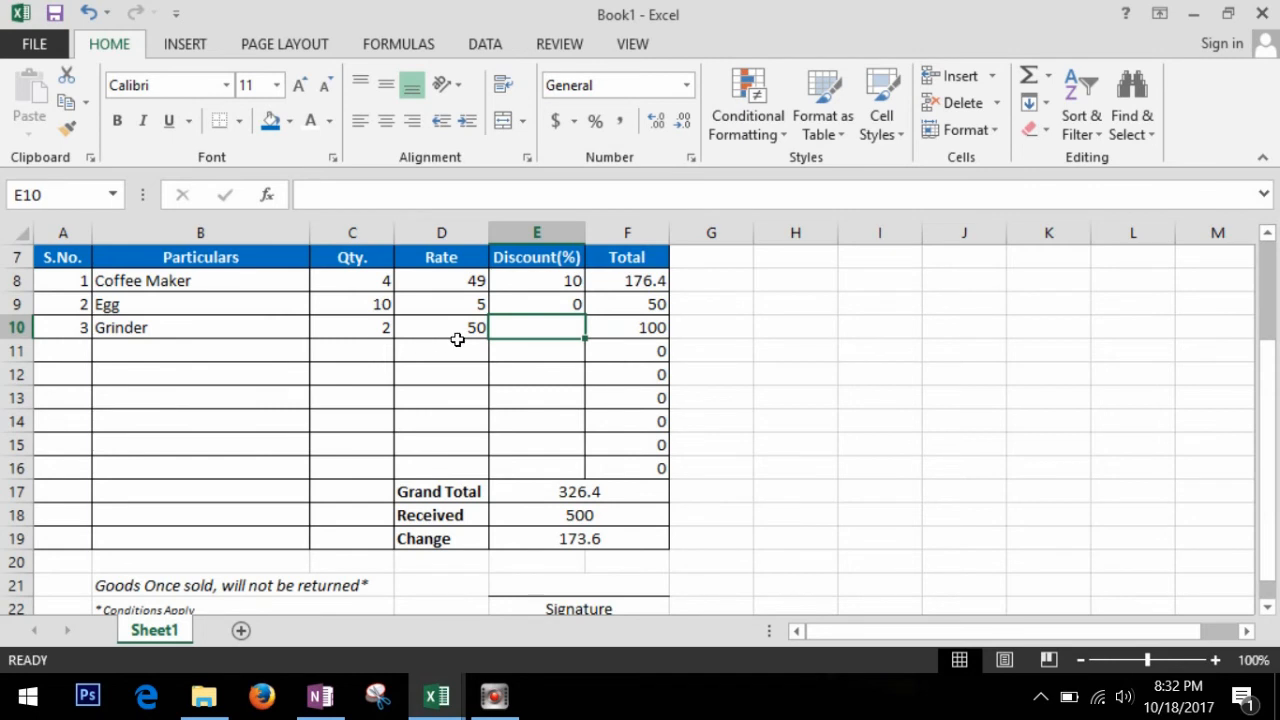
{"action": "left_click", "coordinate": [564, 333]}
{"action": "type", "text": "15"}
{"action": "left_click", "coordinate": [551, 370]}
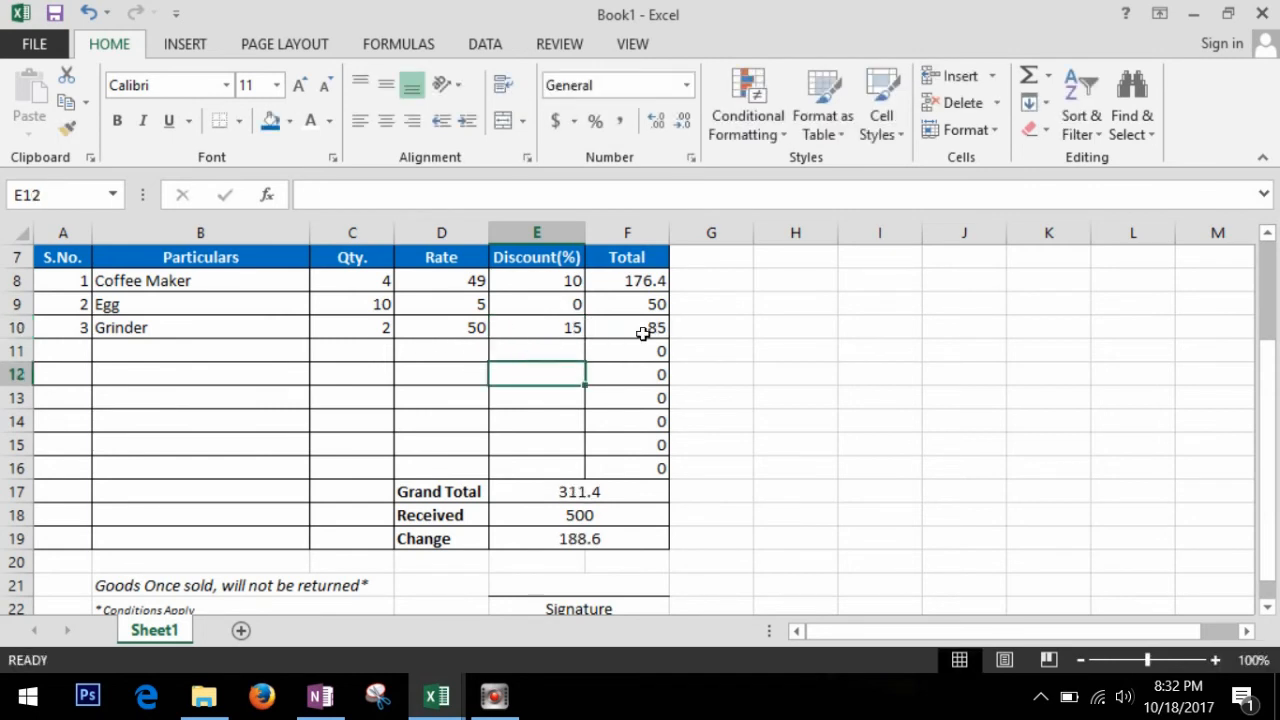
- Try clearing the Total formulas of the unused rows, F11:F16, and undo the deletion
{"action": "left_click", "coordinate": [620, 420]}
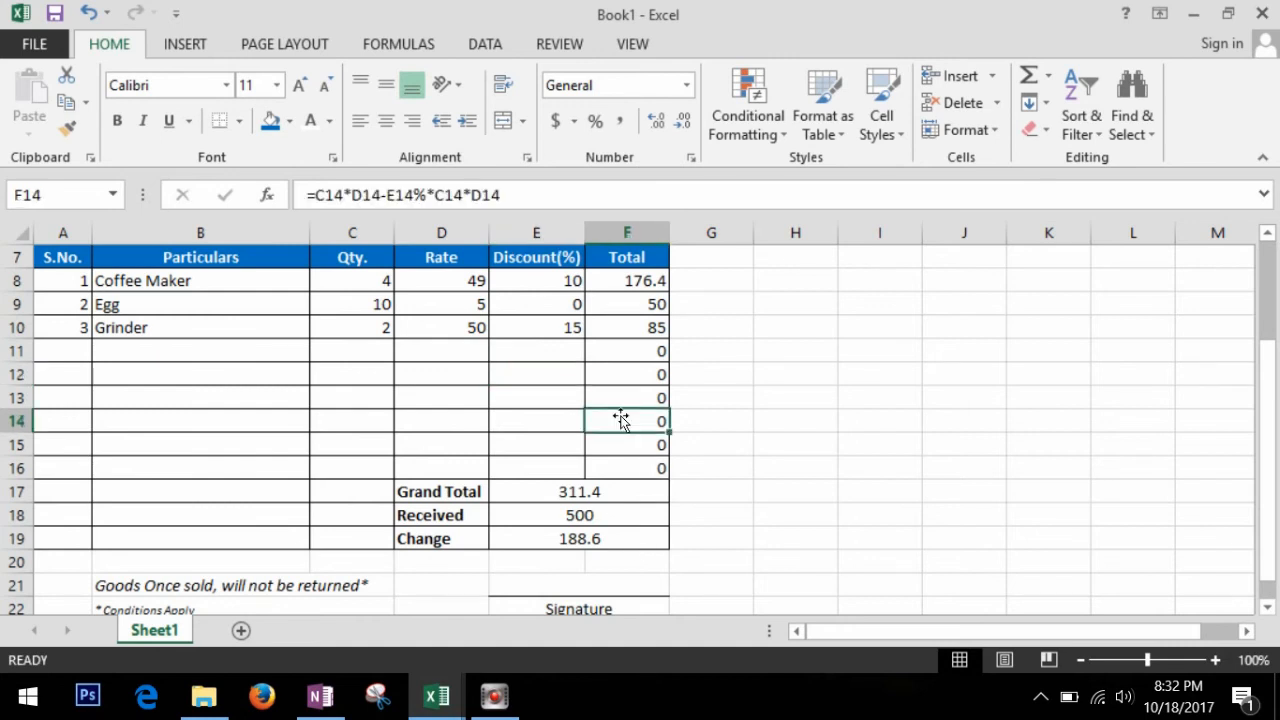
{"action": "left_click_drag", "start_coordinate": [640, 355], "coordinate": [646, 466]}
{"action": "left_click", "coordinate": [646, 444]}
{"action": "left_click", "coordinate": [648, 356]}
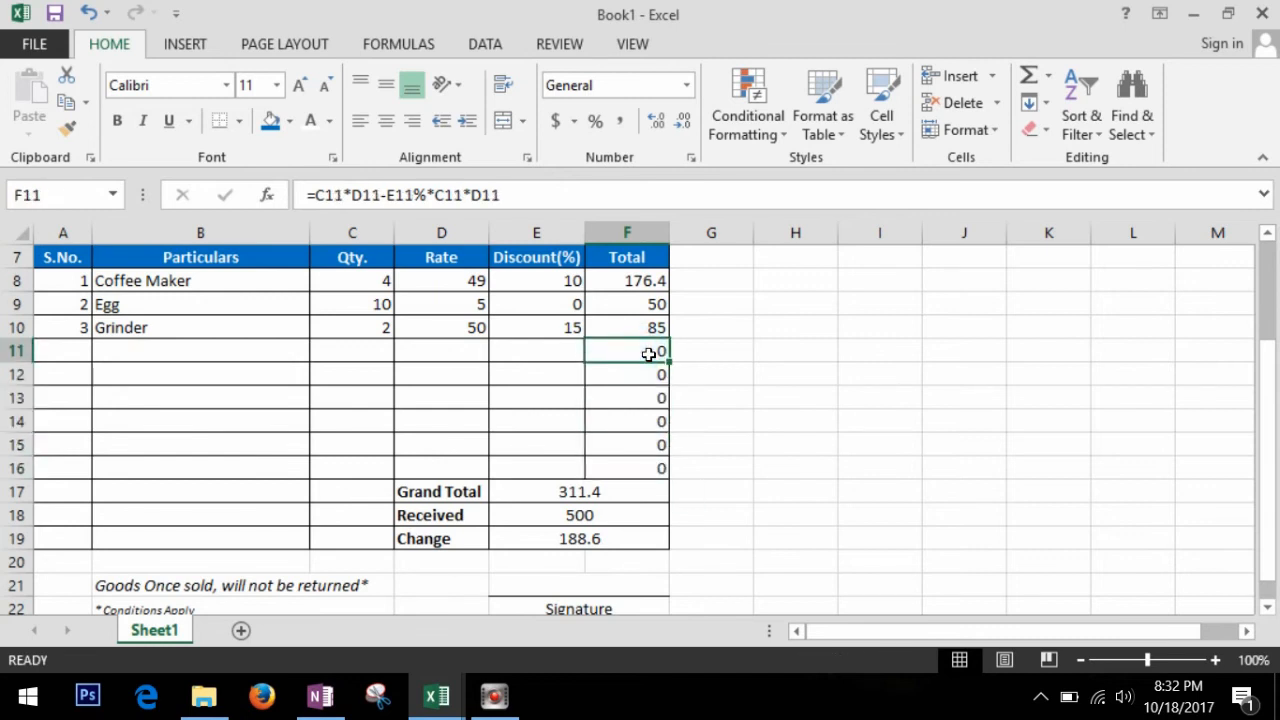
{"action": "key", "text": "ctrl+shift+Down"}
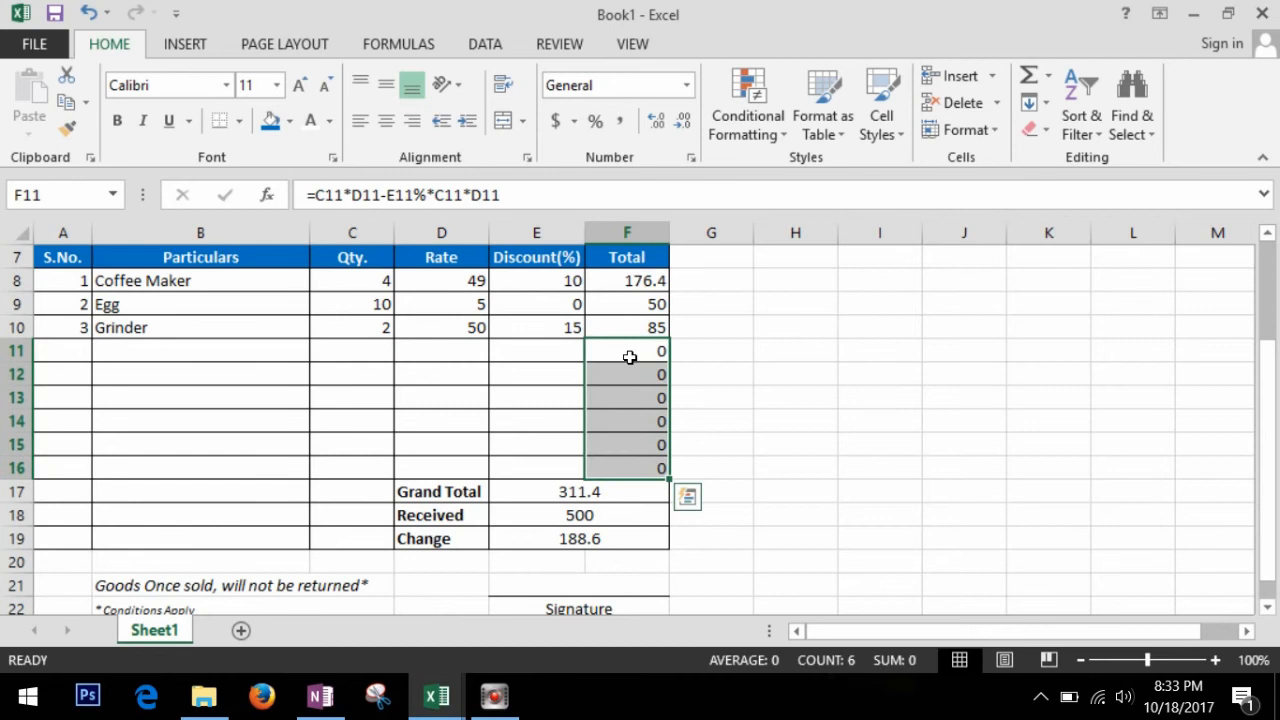
{"action": "key", "text": "Delete"}
{"action": "left_click", "coordinate": [626, 353]}
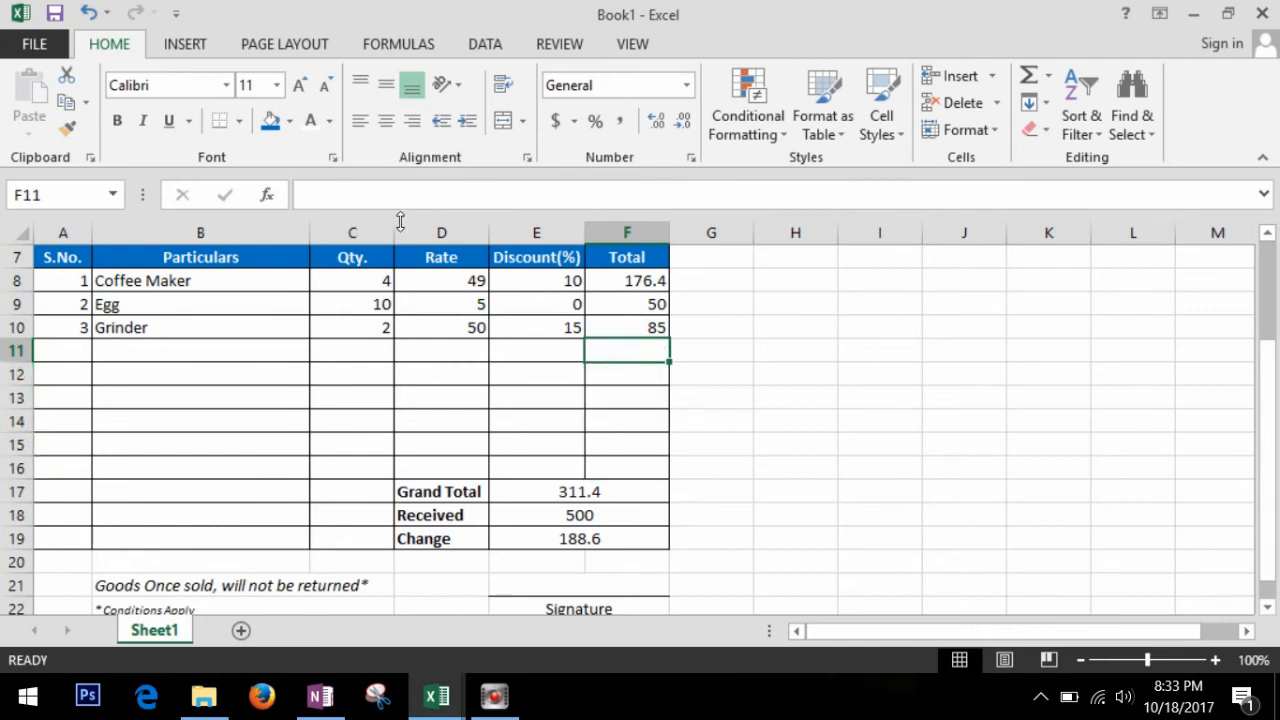
{"action": "left_click", "coordinate": [363, 194]}
{"action": "left_click", "coordinate": [62, 351]}
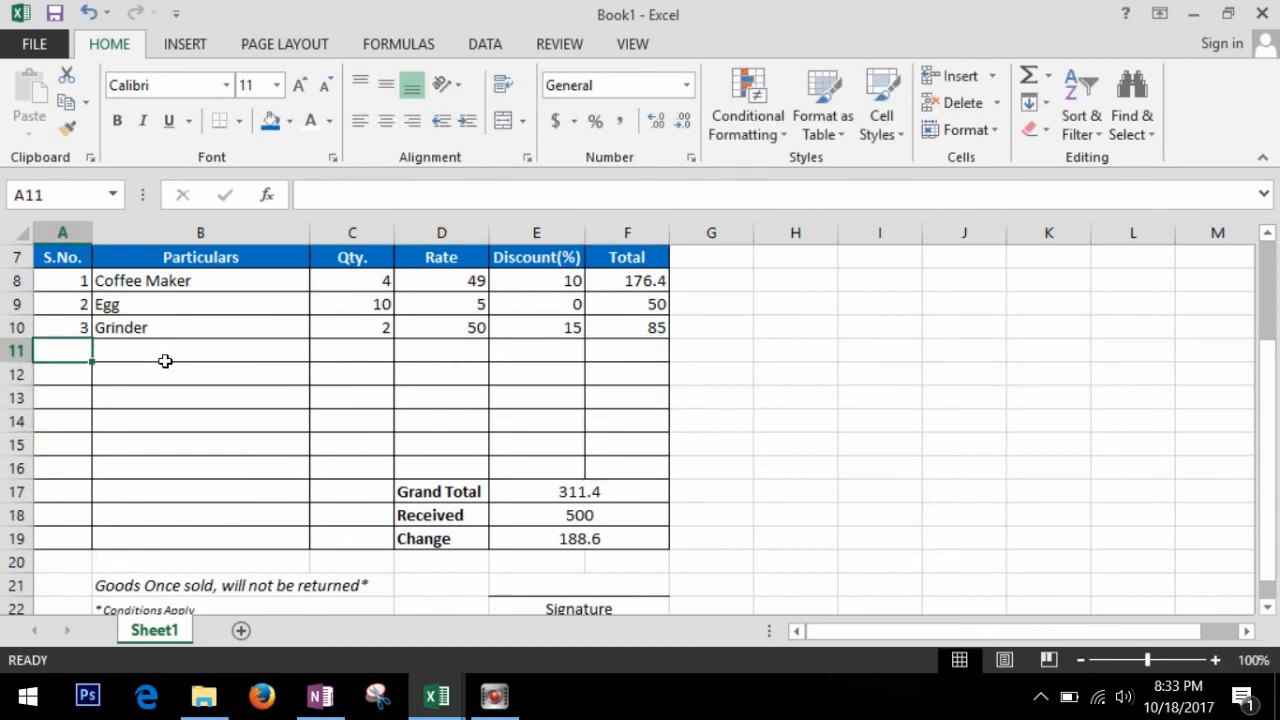
{"action": "key", "text": "ctrl+z"}
{"action": "left_click", "coordinate": [637, 384]}
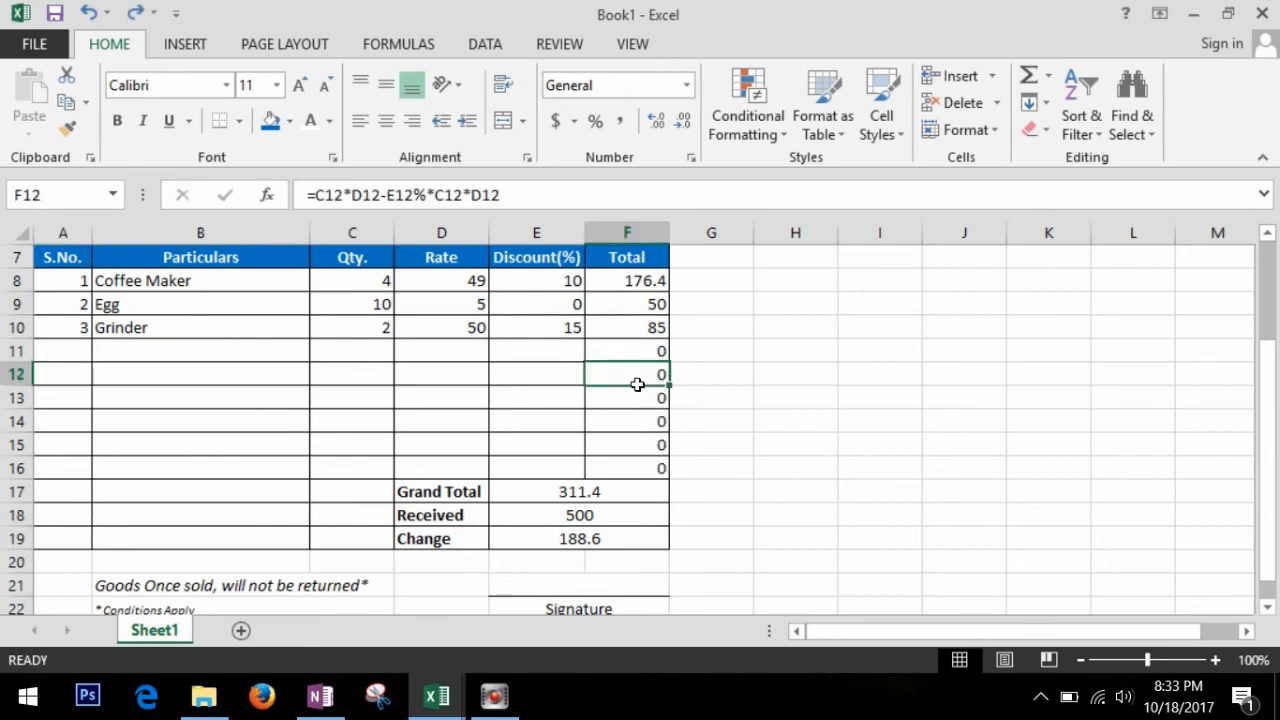
- Apply the custom number format 0;;;@ to the Total cells F8:F16 so zero values are hidden
{"action": "left_click", "coordinate": [734, 369]}
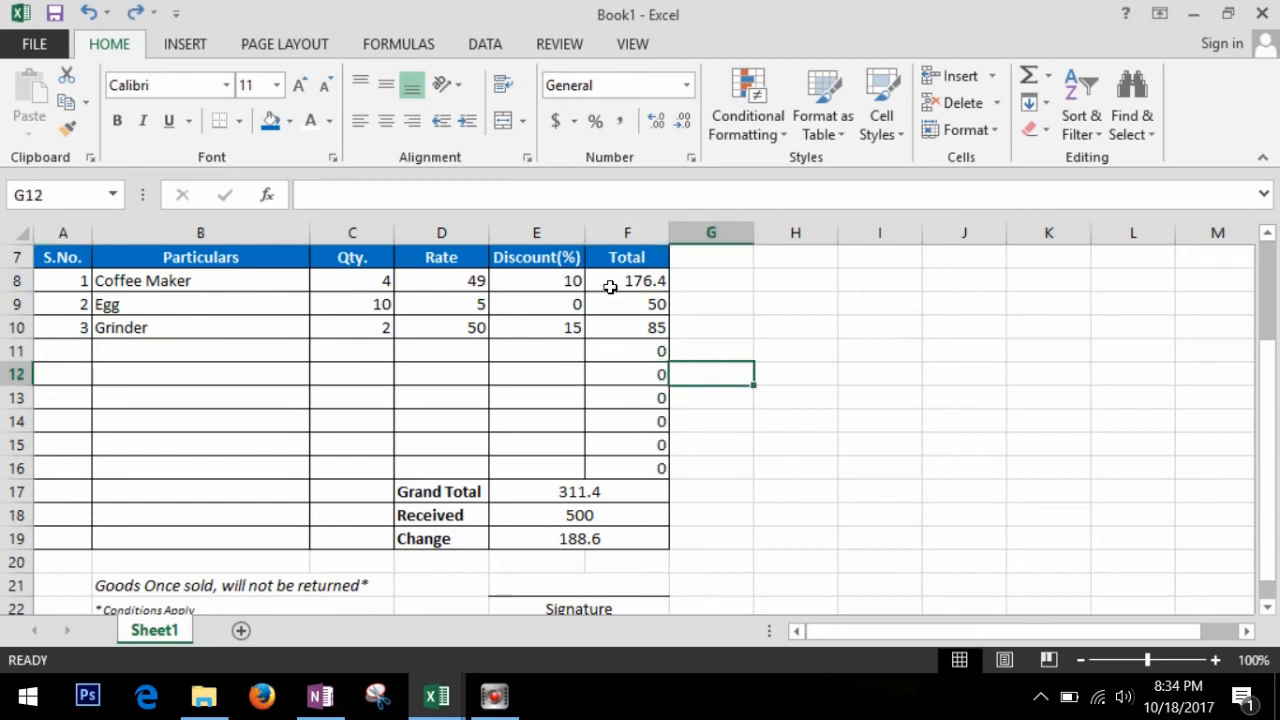
{"action": "left_click_drag", "start_coordinate": [610, 287], "coordinate": [623, 486]}
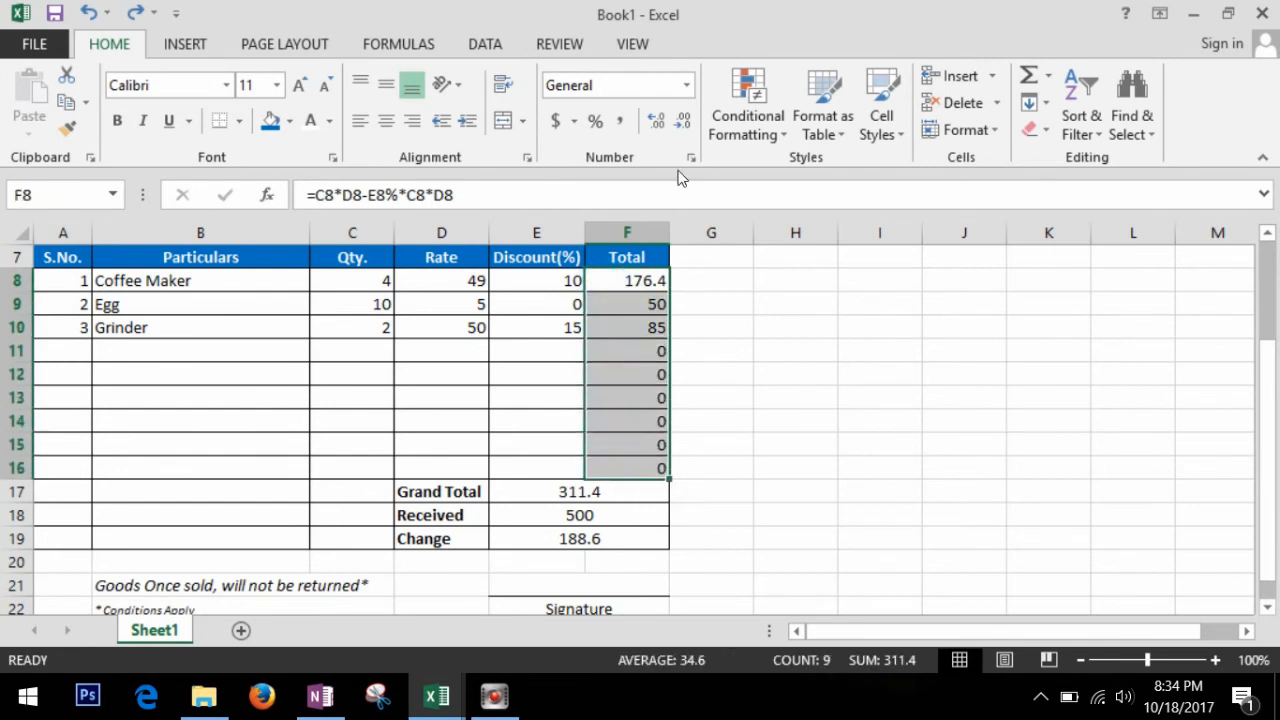
{"action": "left_click", "coordinate": [690, 157]}
{"action": "left_click", "coordinate": [560, 404]}
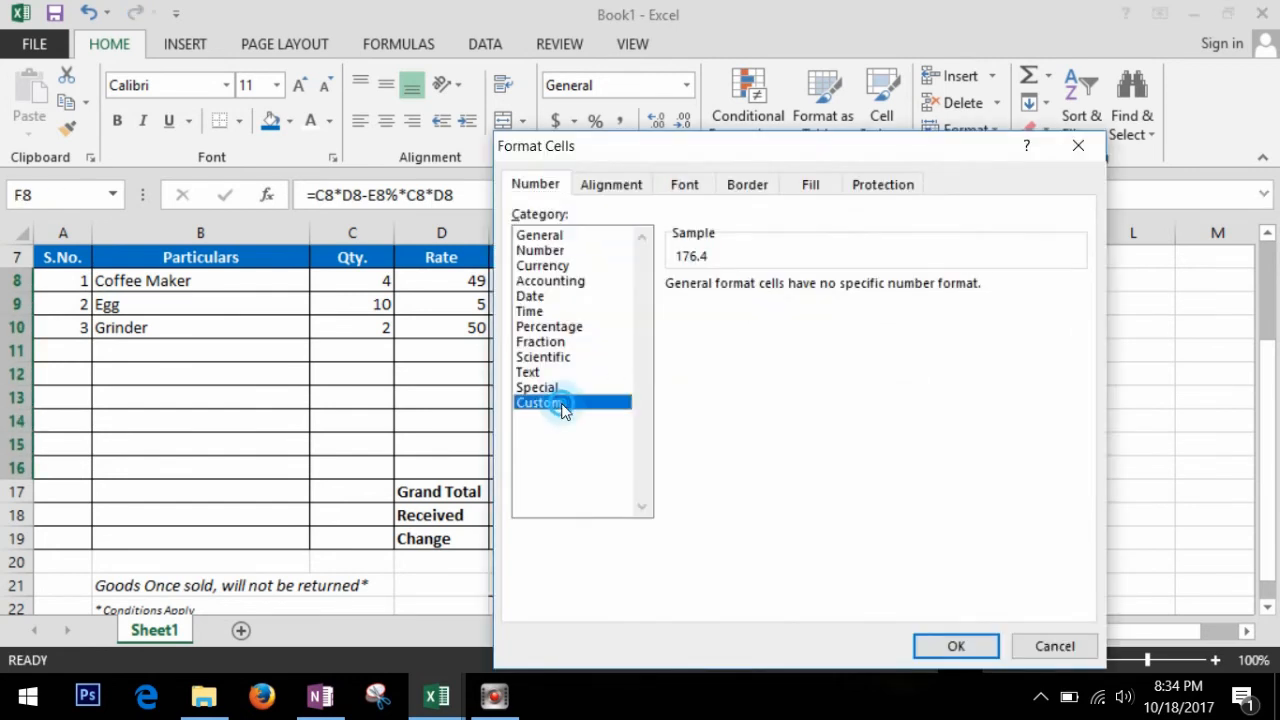
{"action": "left_click_drag", "start_coordinate": [743, 311], "coordinate": [657, 308]}
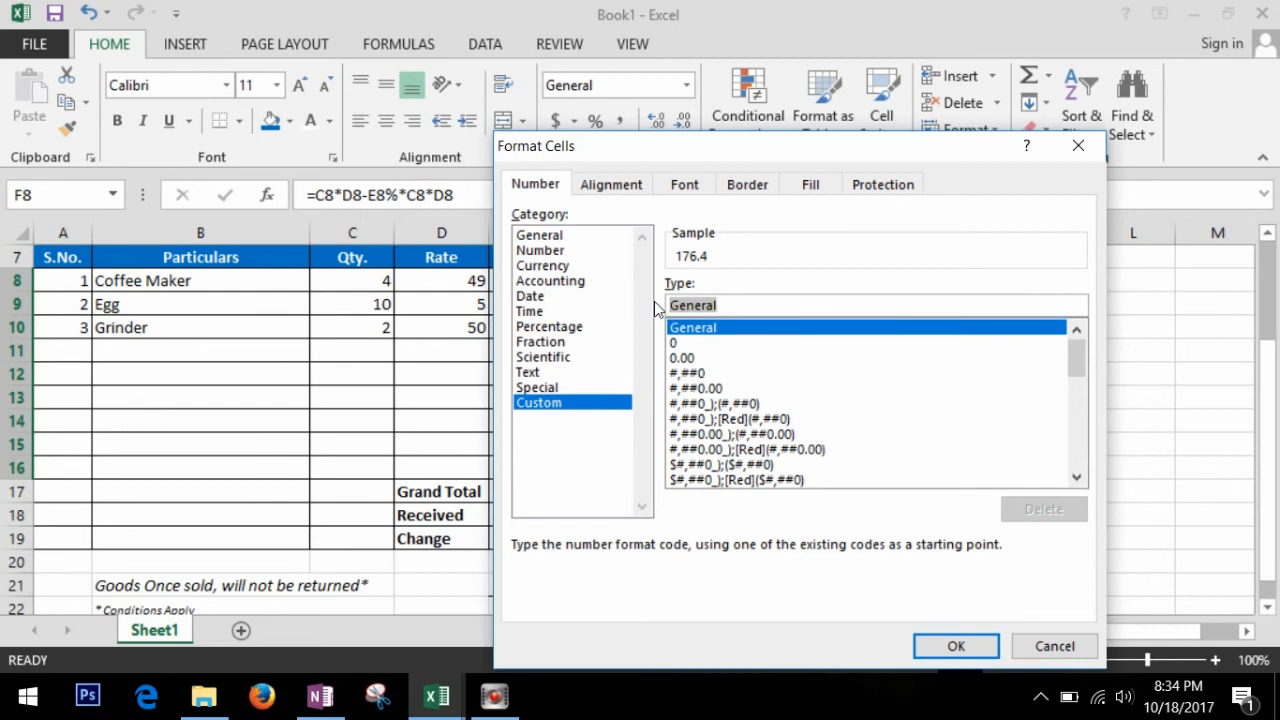
{"action": "type", "text": "0"}
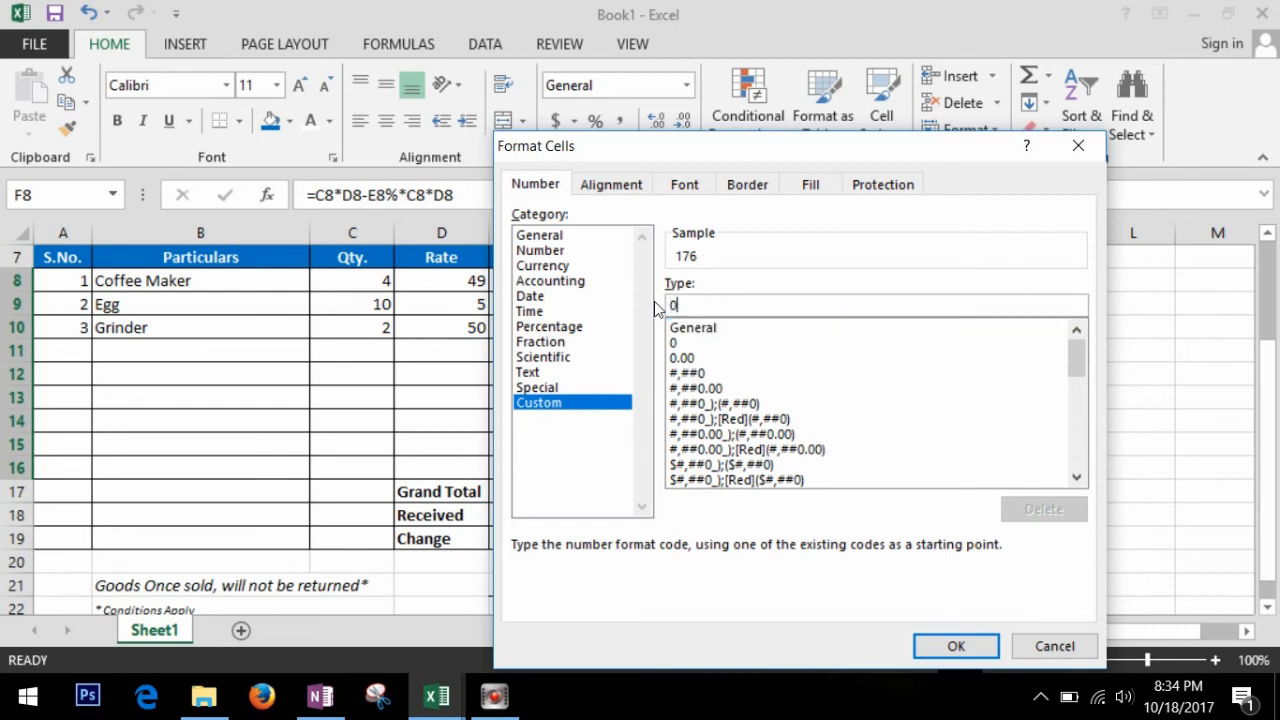
{"action": "type", "text": ";;;@"}
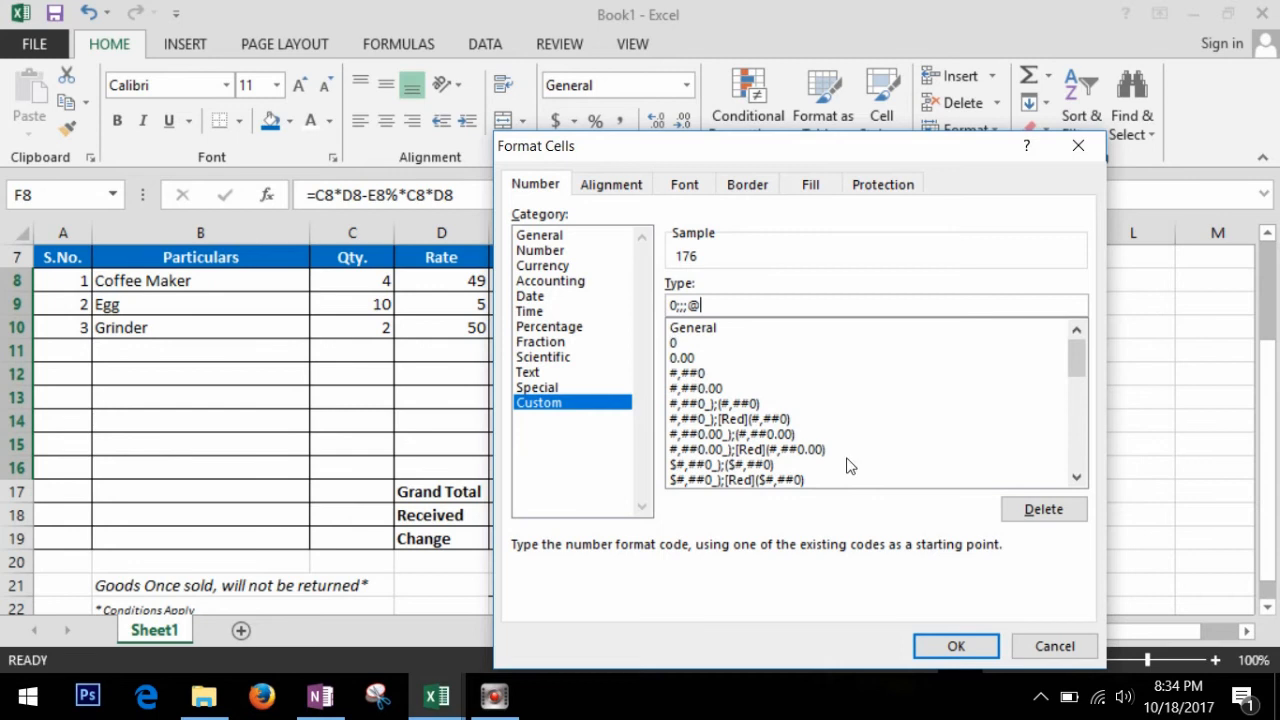
{"action": "left_click", "coordinate": [956, 645]}
{"action": "left_click", "coordinate": [648, 423]}
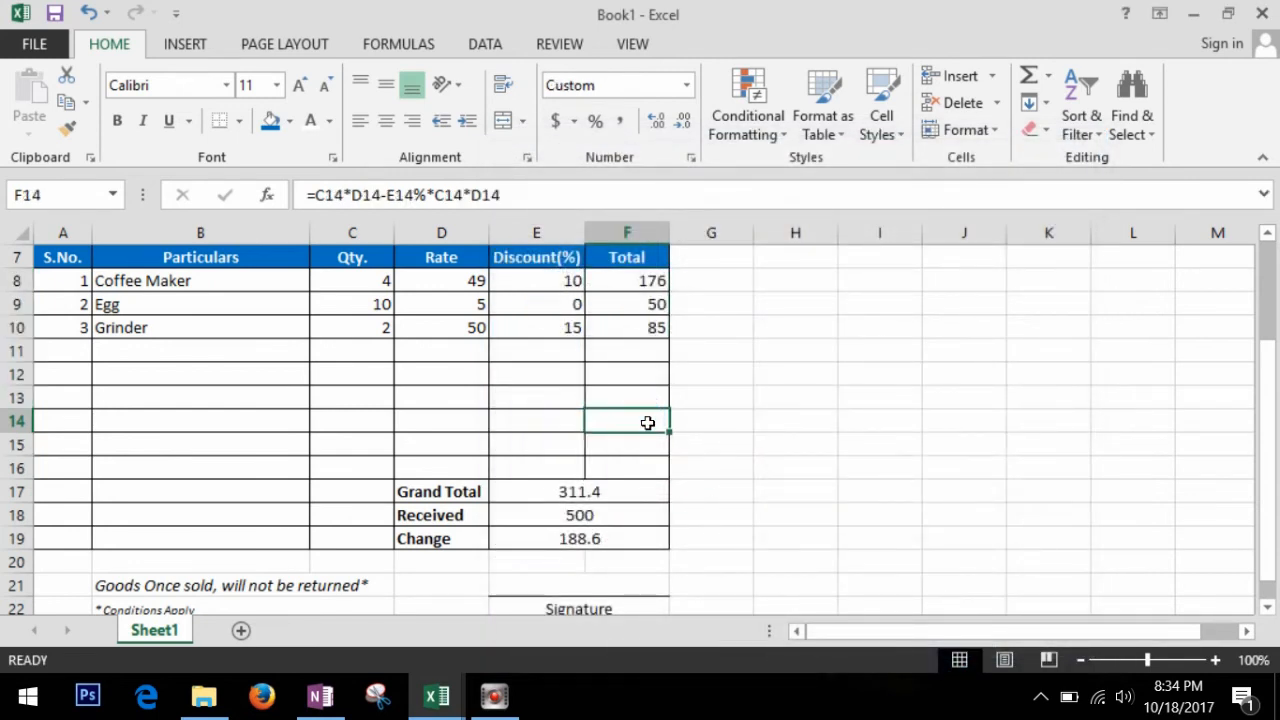
{"action": "left_click", "coordinate": [630, 497]}
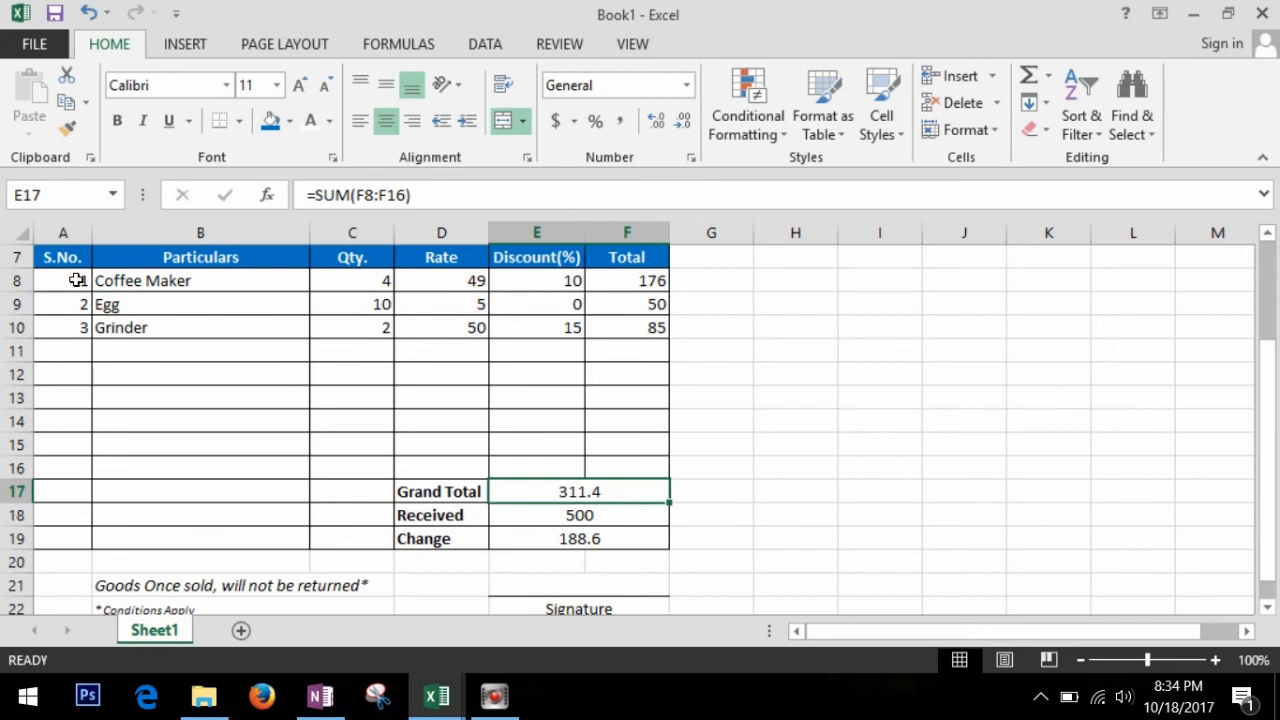
- Clear the sample entries in A8:E11 and the Received amount, keeping the Total formulas
{"action": "left_click_drag", "start_coordinate": [82, 281], "coordinate": [540, 349]}
{"action": "key", "text": "Delete"}
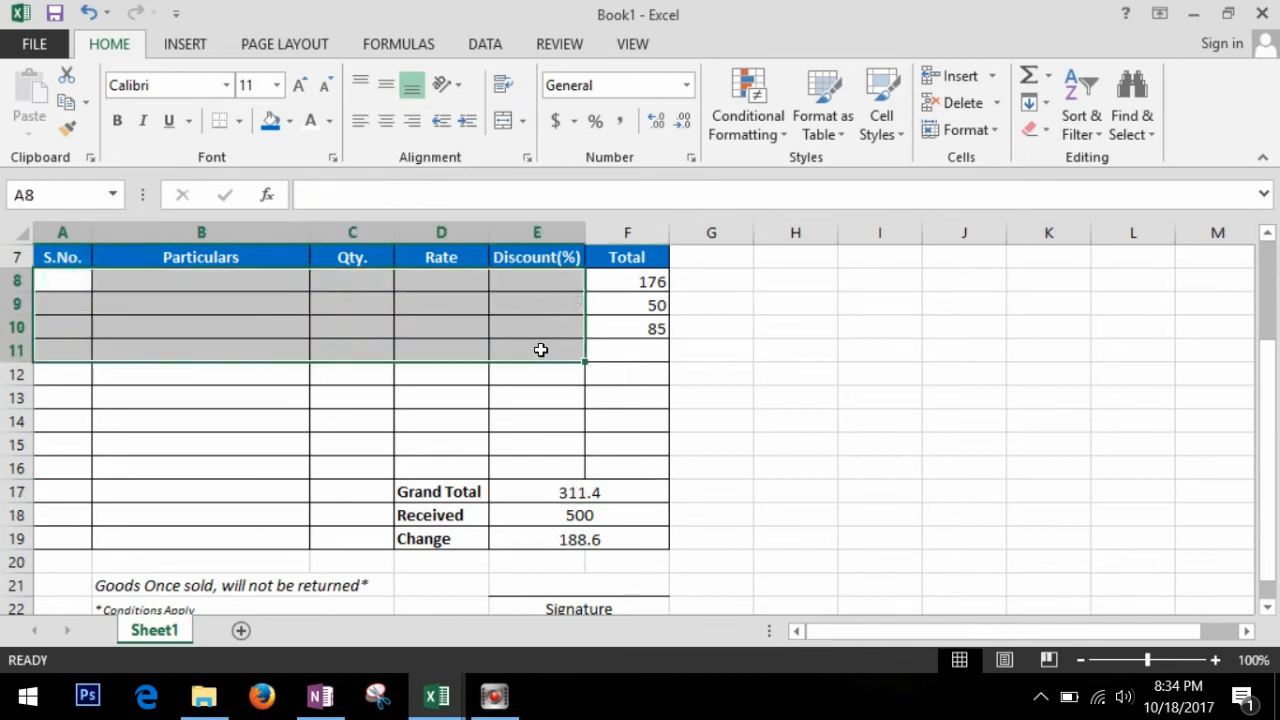
{"action": "left_click", "coordinate": [622, 520]}
{"action": "key", "text": "Delete"}
{"action": "left_click", "coordinate": [623, 492]}
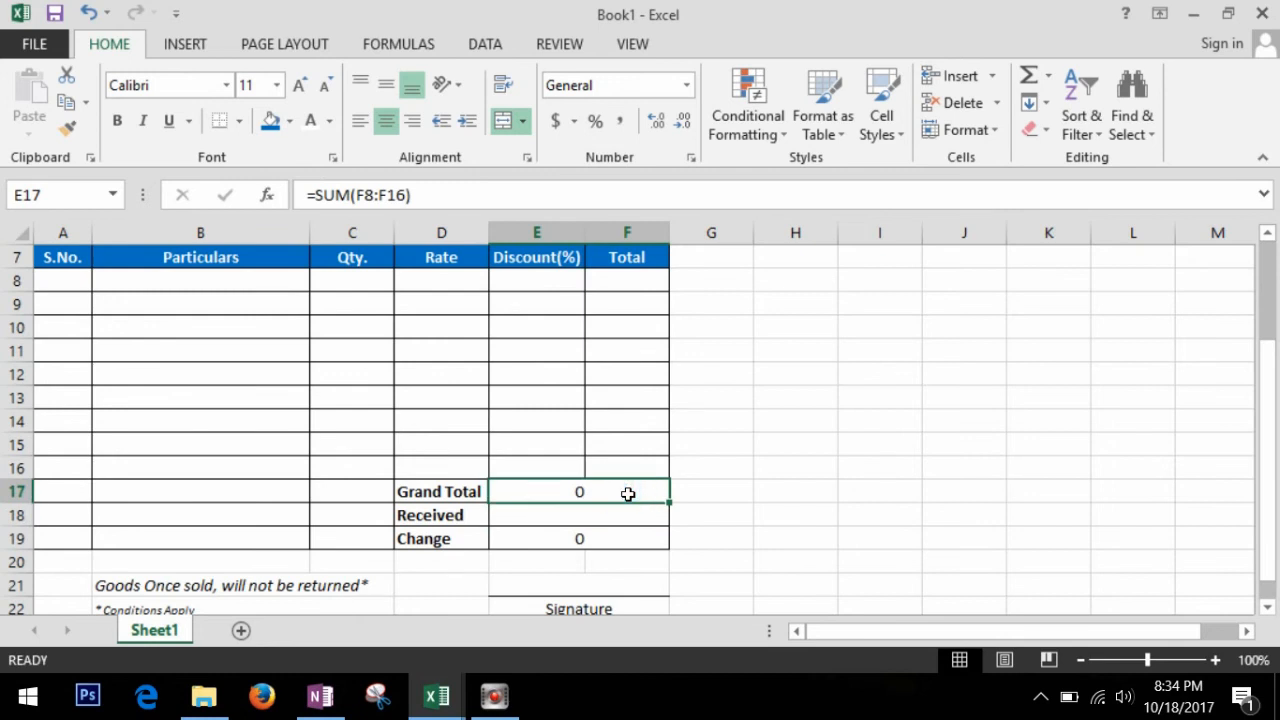
{"action": "left_click", "coordinate": [620, 545]}
{"action": "left_click", "coordinate": [630, 497]}
{"action": "left_click", "coordinate": [780, 494]}
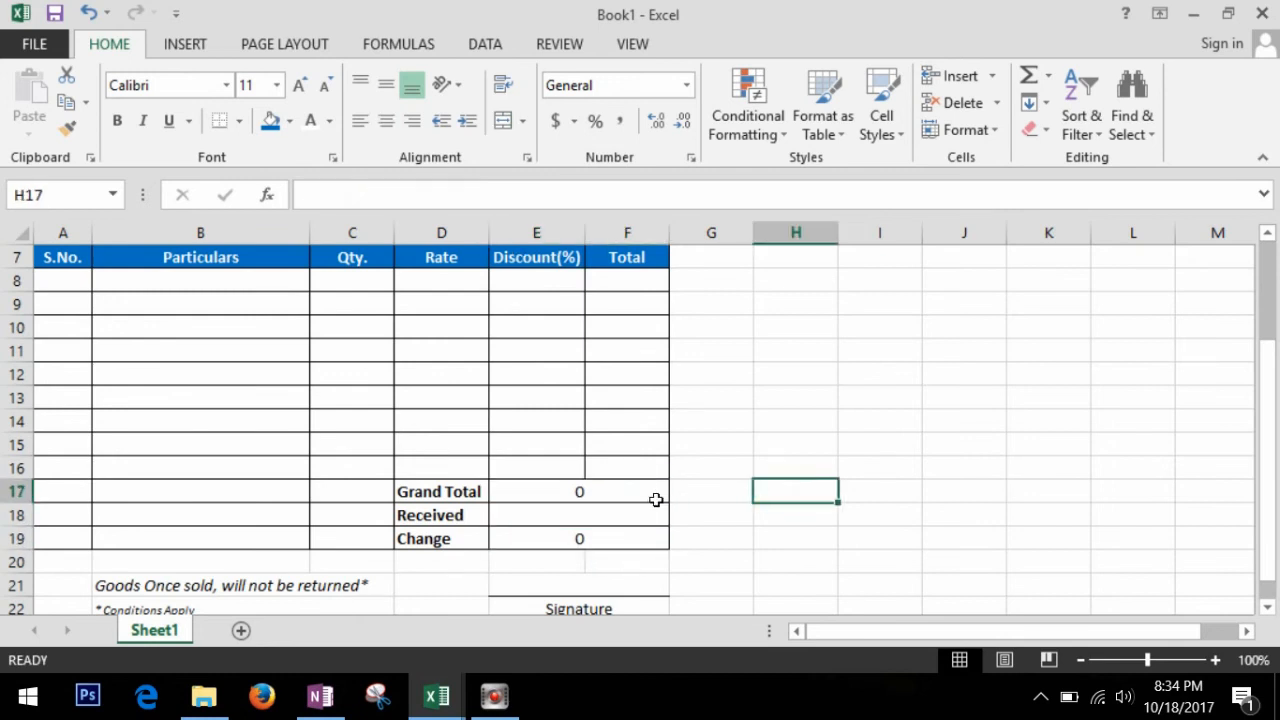
- Apply the custom number format 0;;;@ to the Grand Total and Change cells, E17 and E19
{"action": "left_click", "coordinate": [646, 495]}
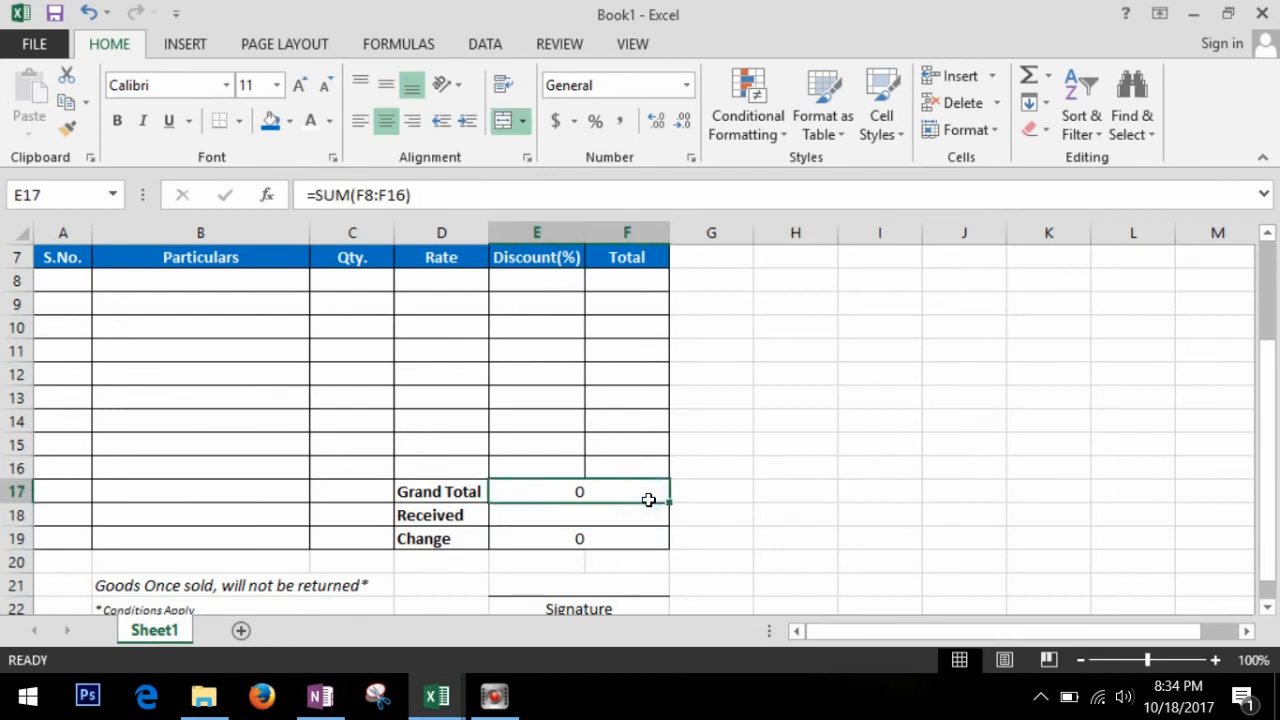
{"action": "left_click", "coordinate": [648, 499]}
{"action": "left_click", "coordinate": [636, 540], "text": "ctrl"}
{"action": "left_click", "coordinate": [691, 158]}
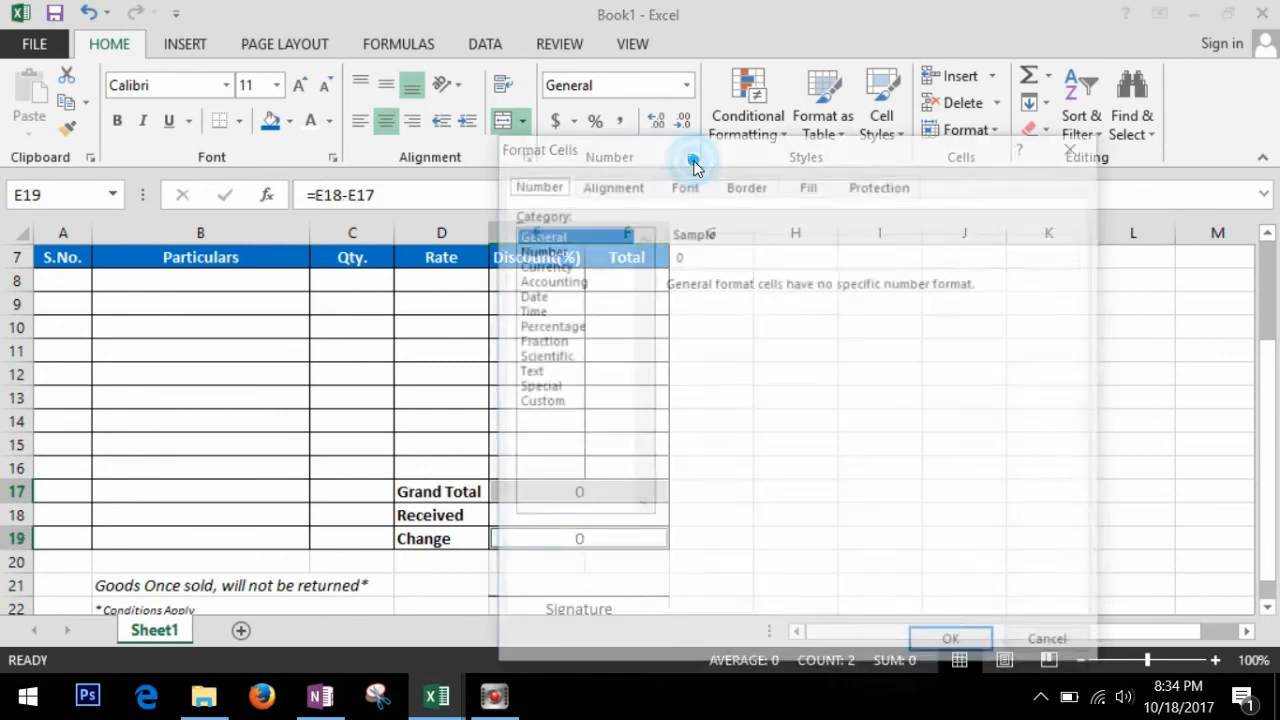
{"action": "left_click", "coordinate": [560, 403]}
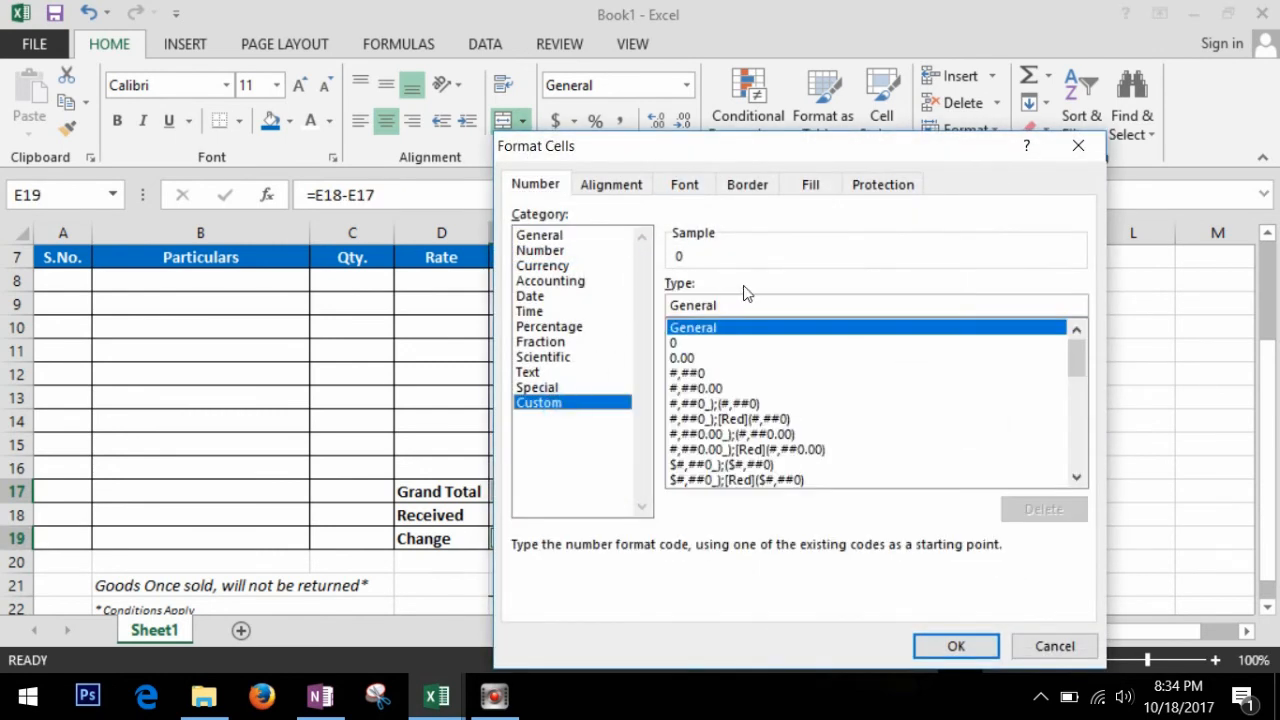
{"action": "left_click", "coordinate": [725, 306]}
{"action": "left_click_drag", "start_coordinate": [725, 306], "coordinate": [617, 312]}
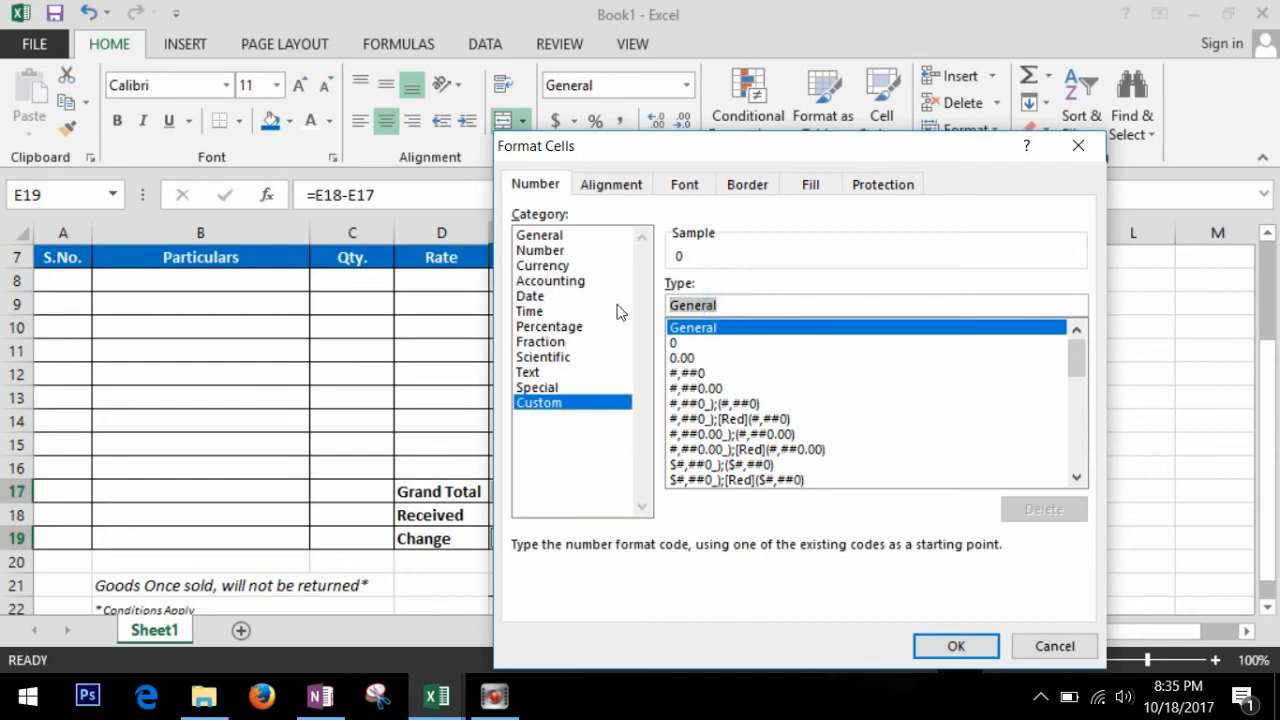
{"action": "type", "text": "0;;;@"}
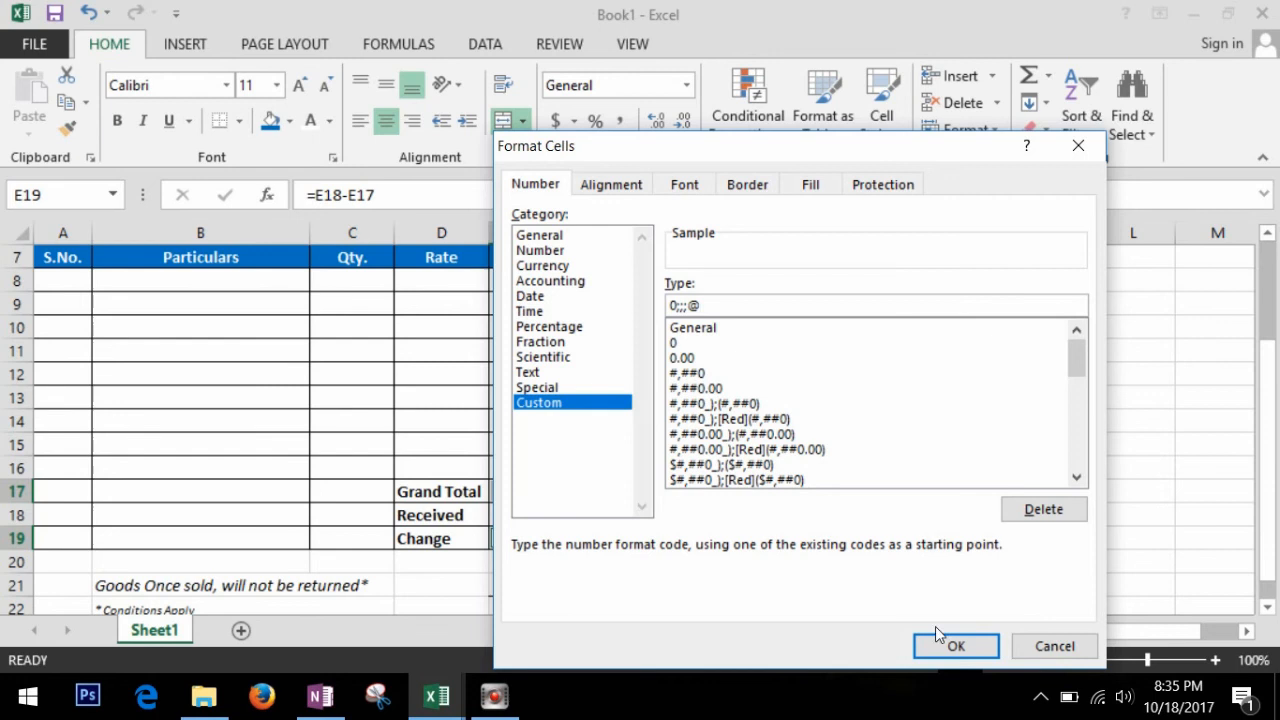
{"action": "left_click", "coordinate": [945, 645]}
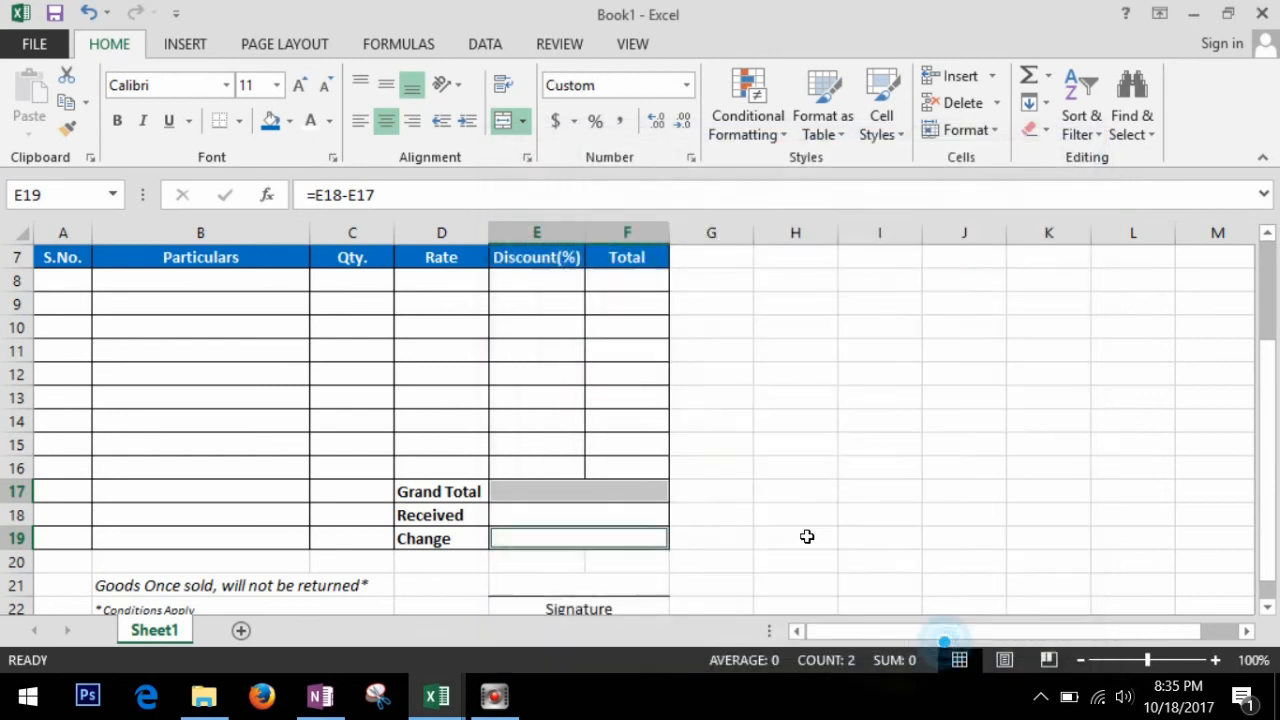
{"action": "left_click", "coordinate": [753, 420]}
{"action": "left_click", "coordinate": [536, 491]}
- Fill row 8 with S.No. 1, Particulars "Banana", Qty. 12 and Rate 10
{"action": "left_click", "coordinate": [58, 280]}
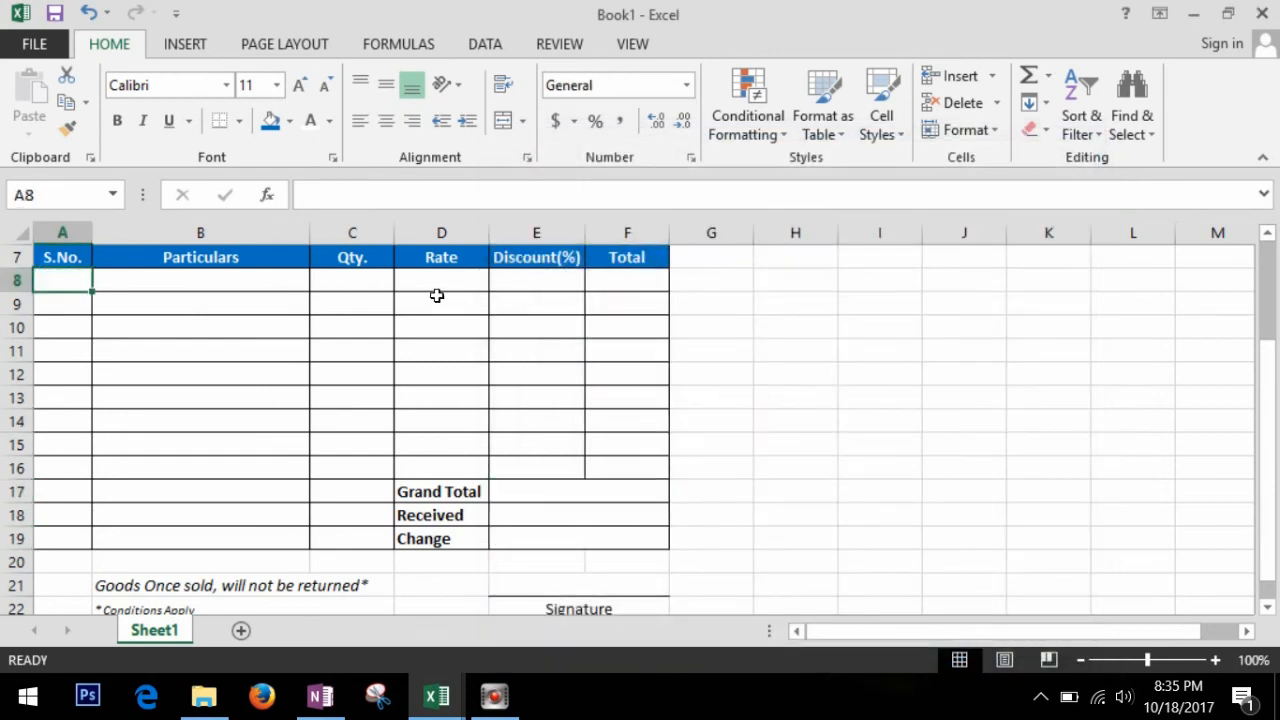
{"action": "type", "text": "1."}
{"action": "key", "text": "Tab"}
{"action": "type", "text": "Banana"}
{"action": "key", "text": "Tab"}
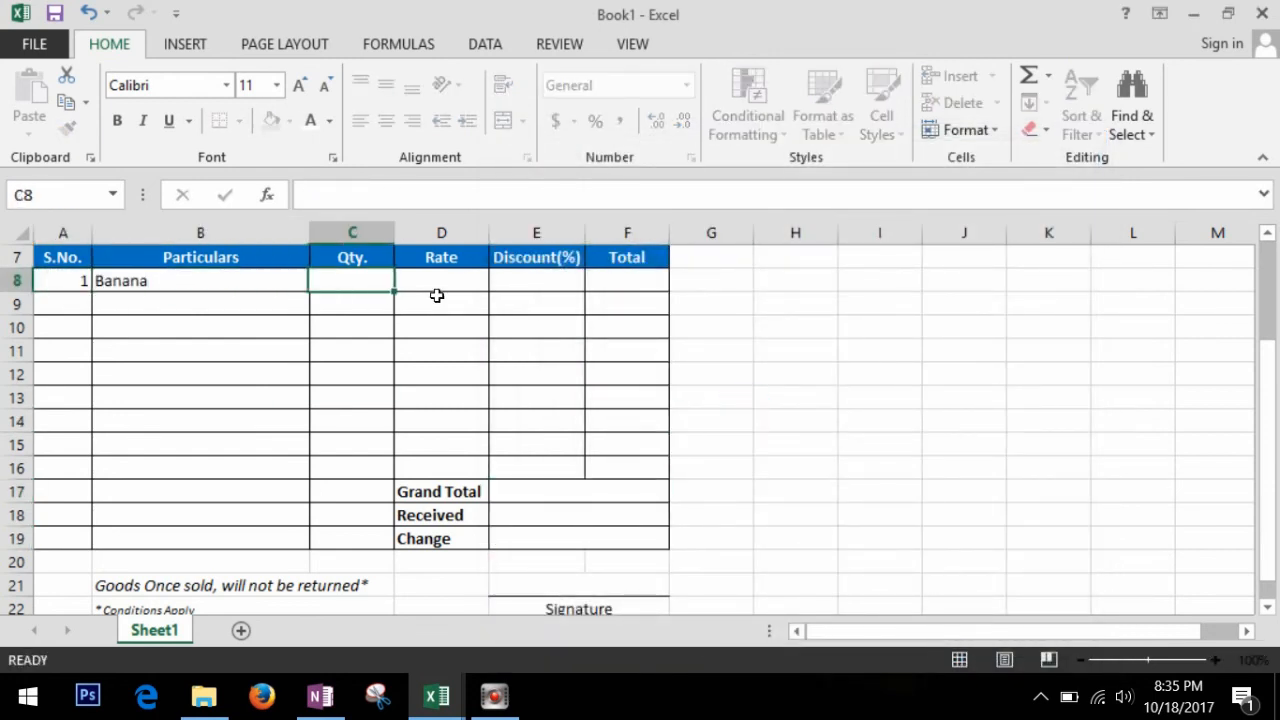
{"action": "type", "text": "12"}
{"action": "key", "text": "Tab"}
{"action": "type", "text": "10"}
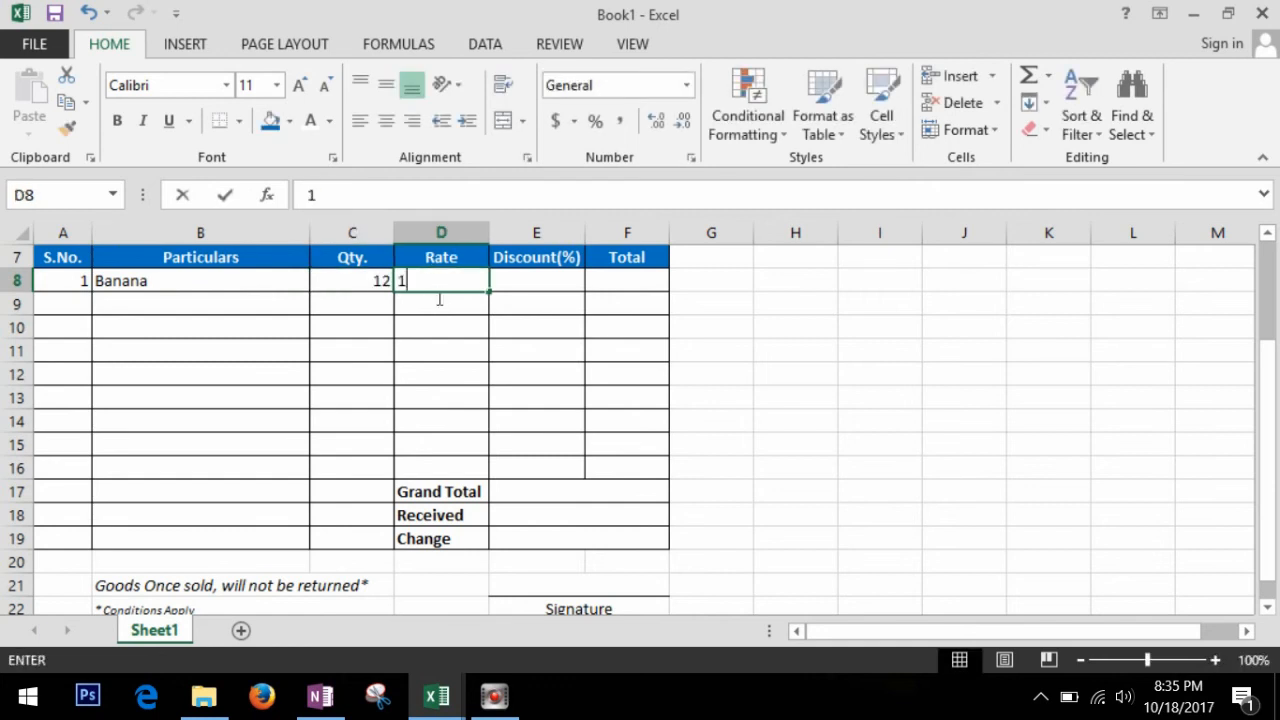
{"action": "key", "text": "Tab"}
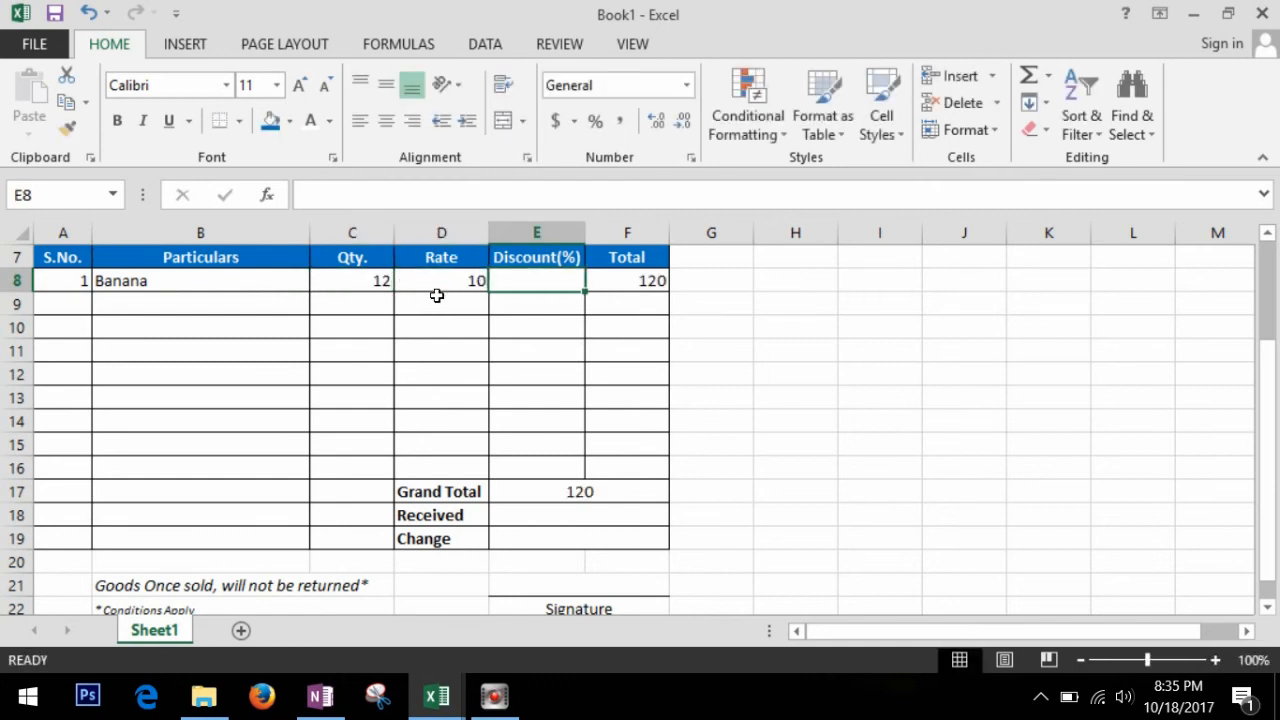
{"action": "left_click", "coordinate": [630, 288]}
{"action": "left_click", "coordinate": [624, 492]}
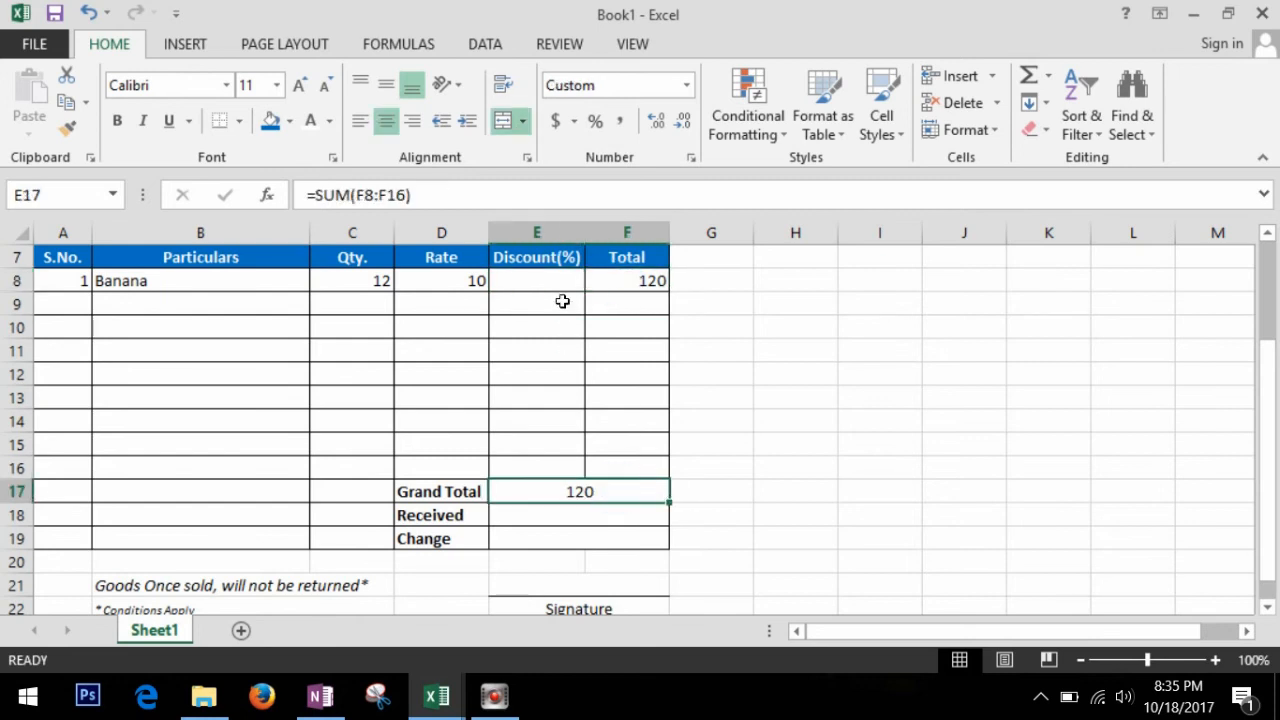
- Enter a Discount(%) of 10 for the Banana row and 200 as the Received amount
{"action": "left_click", "coordinate": [563, 281]}
{"action": "type", "text": "10"}
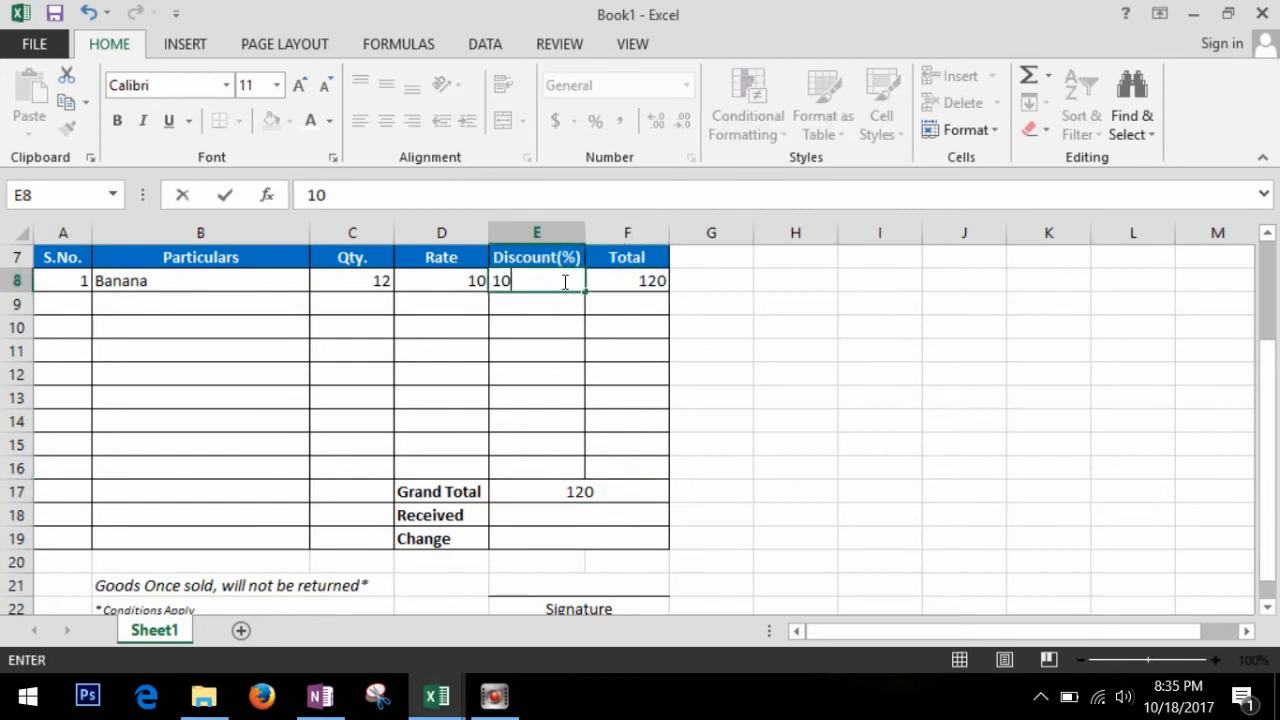
{"action": "left_click", "coordinate": [537, 329]}
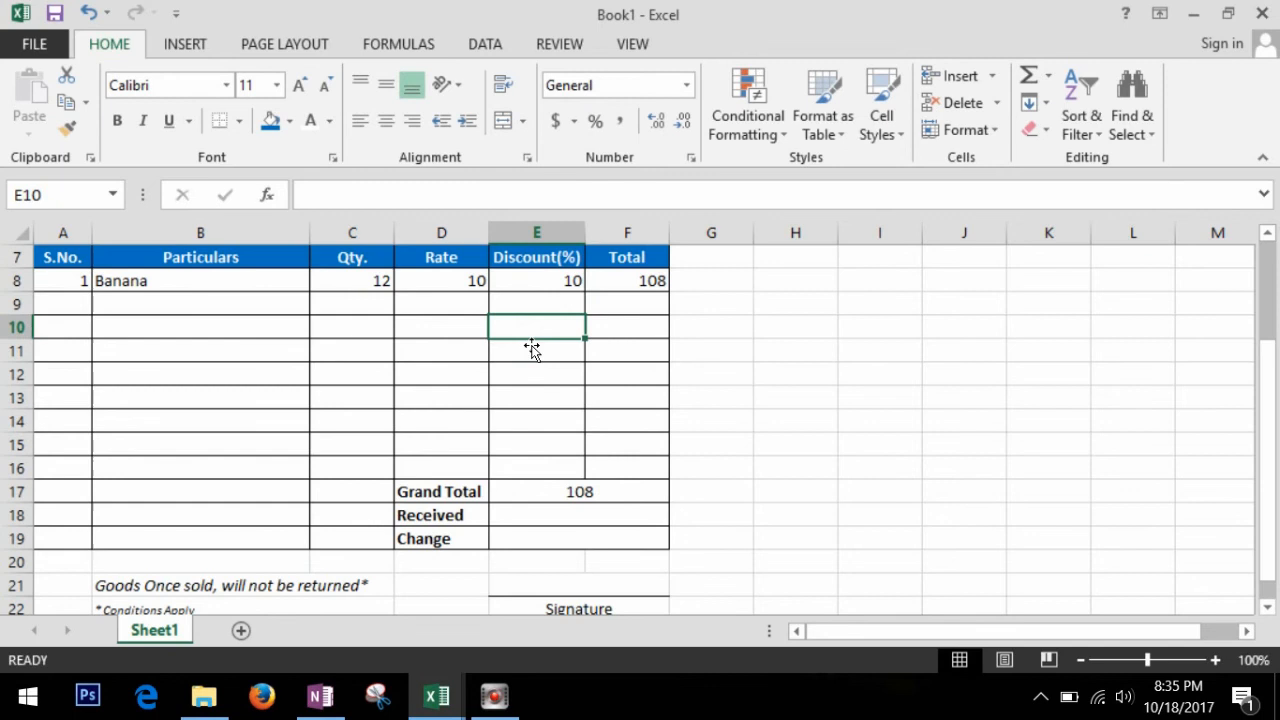
{"action": "left_click", "coordinate": [574, 521]}
{"action": "type", "text": "200"}
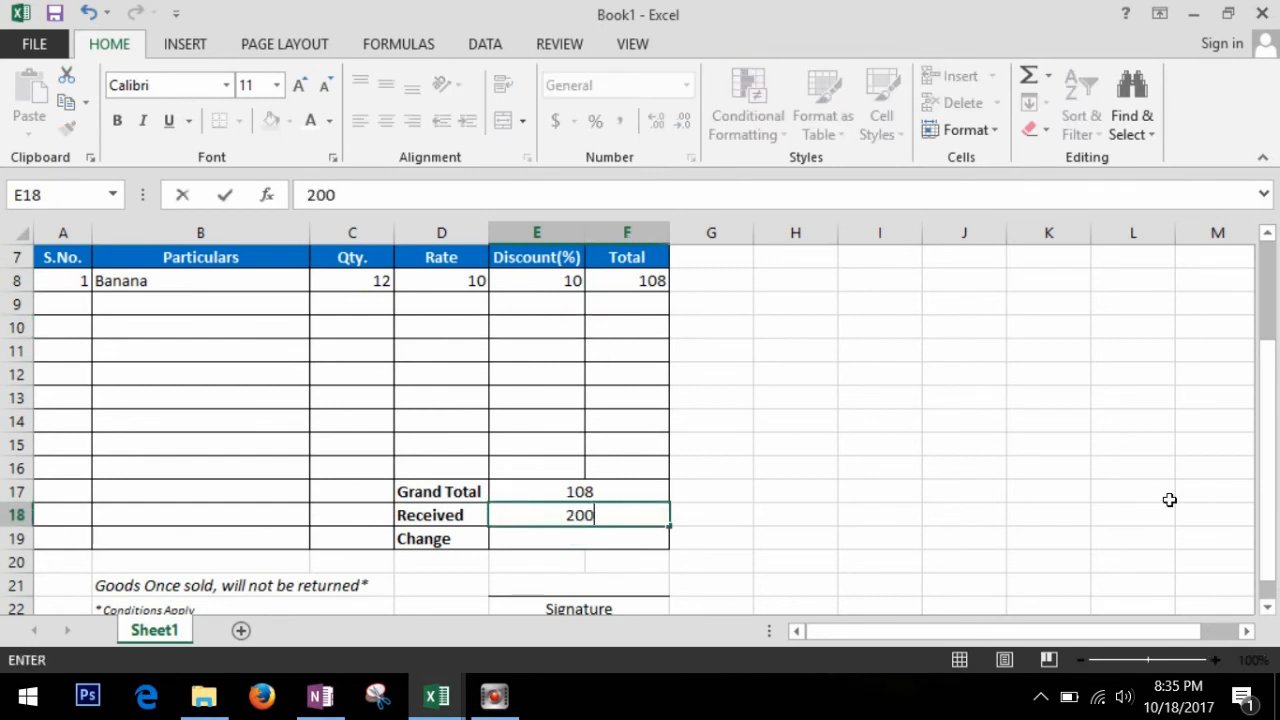
{"action": "left_click", "coordinate": [886, 470]}
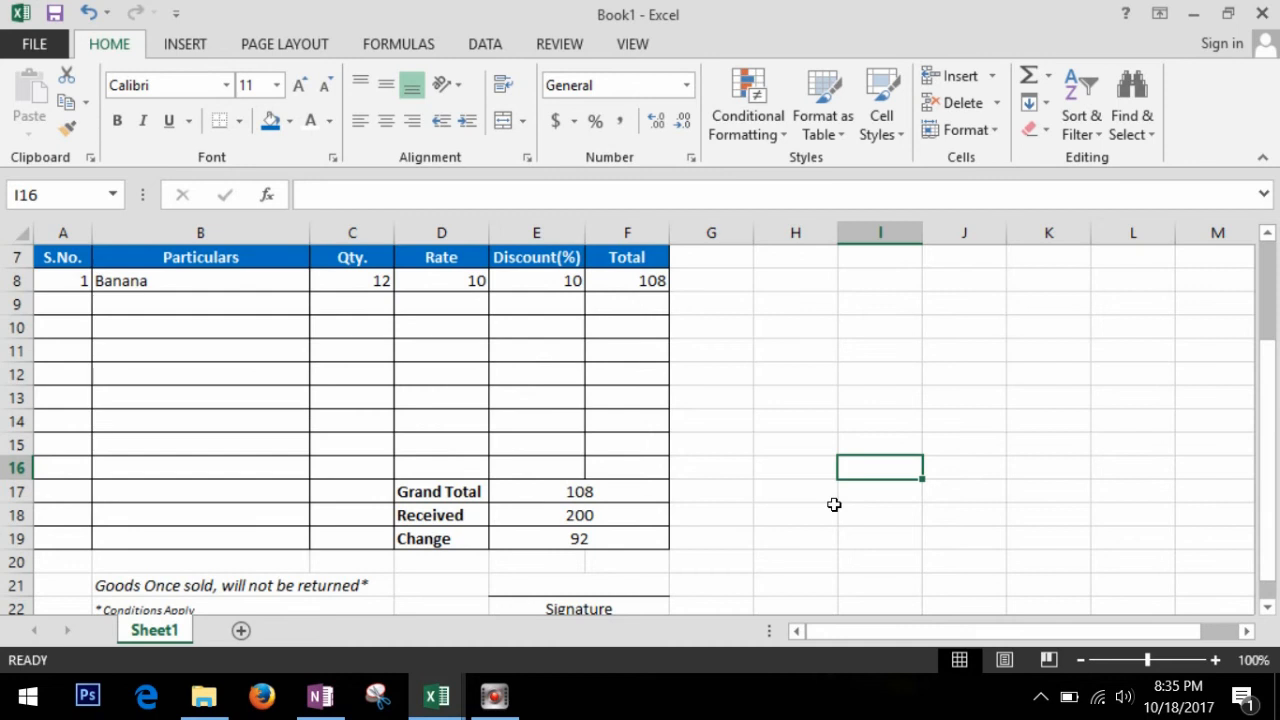
{"action": "left_click", "coordinate": [734, 423]}
{"action": "scroll", "coordinate": [734, 426], "scroll_direction": "up", "scroll_amount": 2}
{"action": "scroll", "coordinate": [734, 426], "scroll_direction": "down", "scroll_amount": 2}
- Fill row 9 with S.No. 2, Particulars "Chair", Qty. 1 and Rate 45, and check the Grand Total, Received and Change cells
{"action": "left_click", "coordinate": [62, 304]}
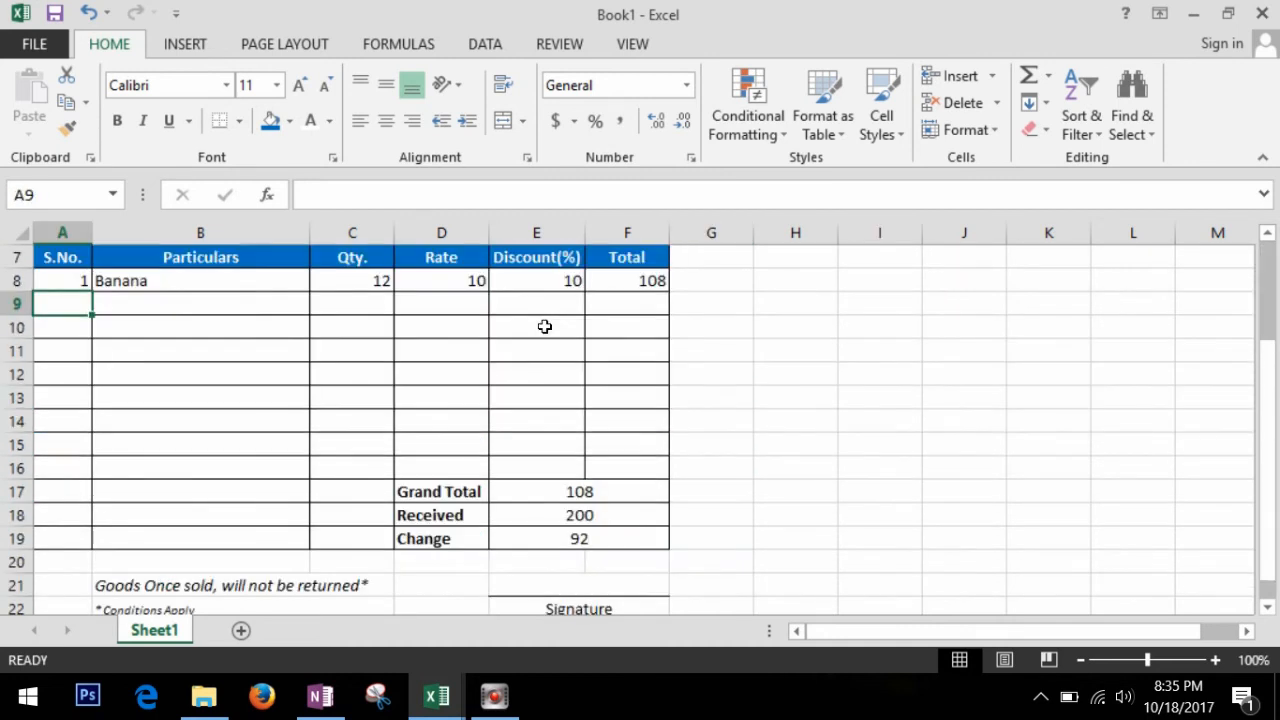
{"action": "type", "text": "2."}
{"action": "key", "text": "Tab"}
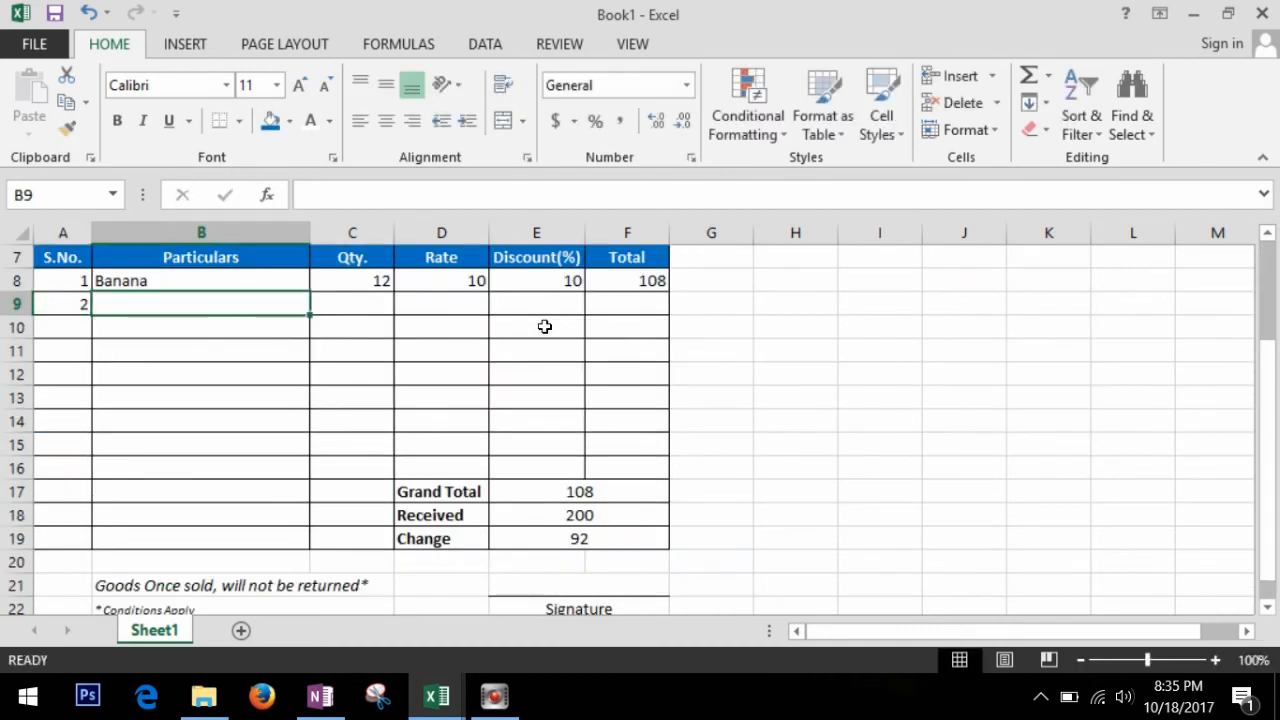
{"action": "type", "text": "Chair"}
{"action": "key", "text": "Tab"}
{"action": "type", "text": "1"}
{"action": "key", "text": "Tab"}
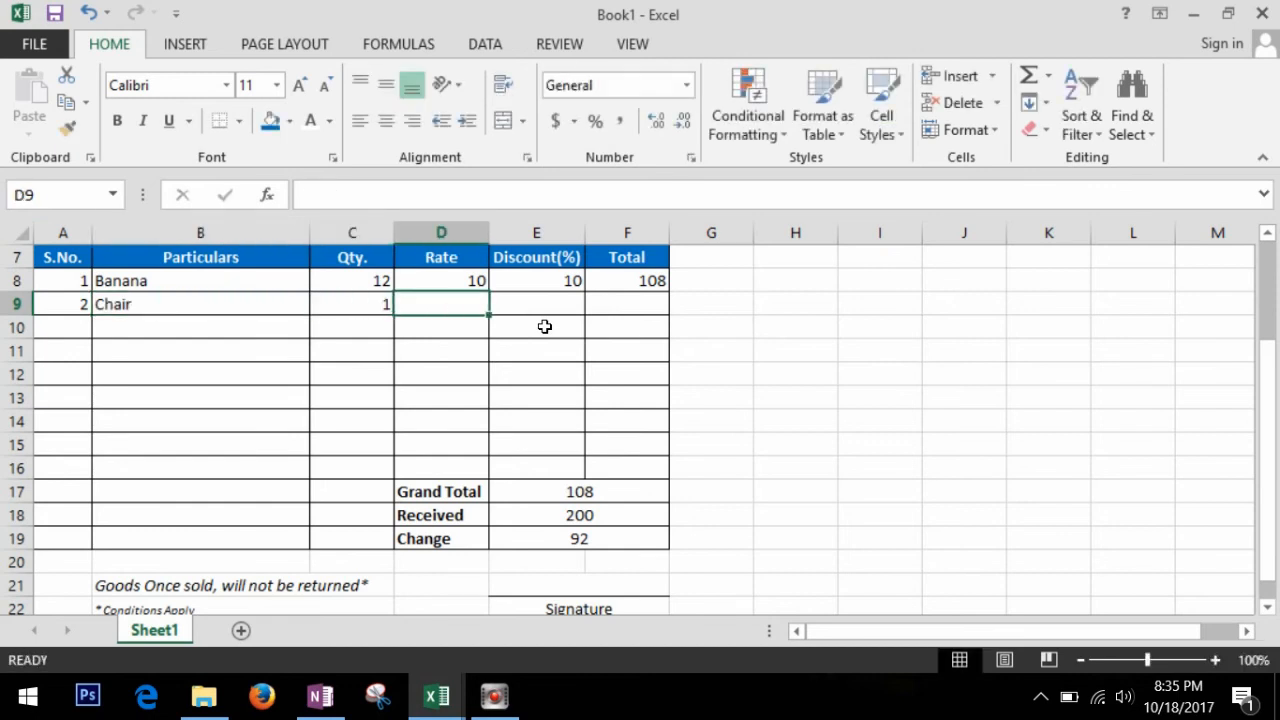
{"action": "type", "text": "45"}
{"action": "left_click", "coordinate": [715, 514]}
{"action": "left_click", "coordinate": [626, 495]}
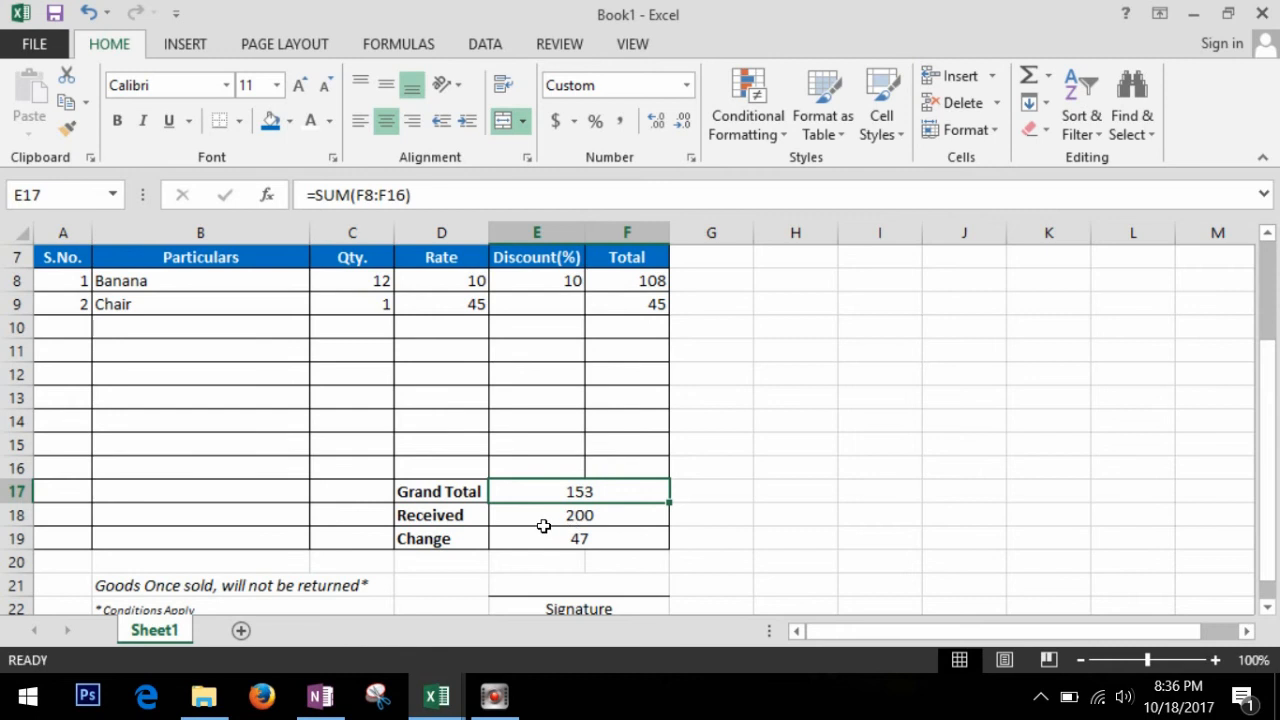
{"action": "left_click", "coordinate": [619, 519]}
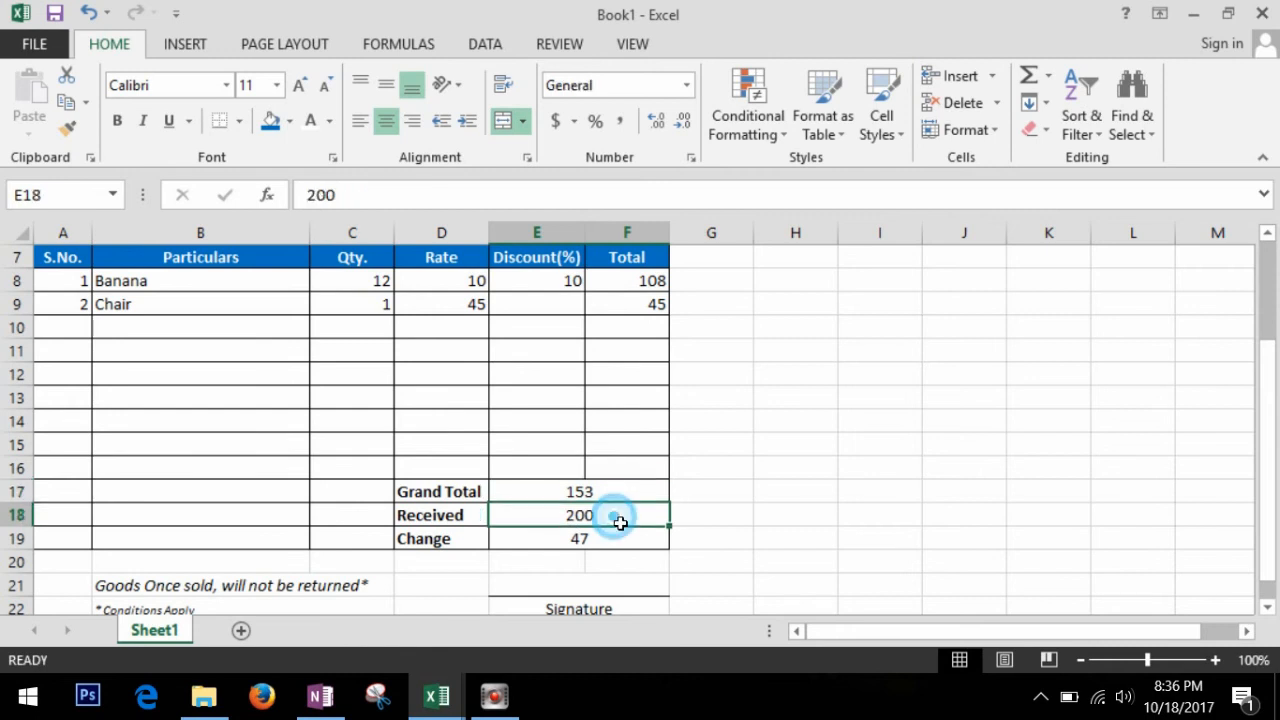
{"action": "left_click", "coordinate": [610, 541]}
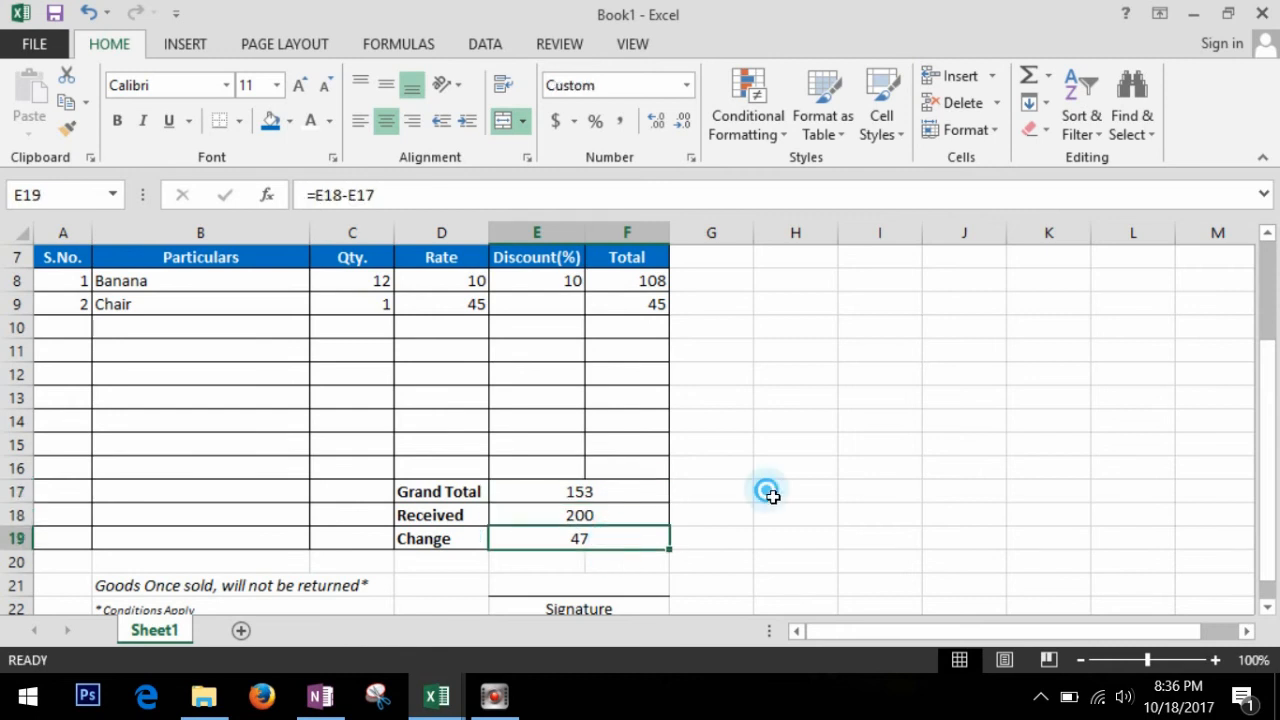
{"action": "key", "text": "Up"}
{"action": "key", "text": "Up"}
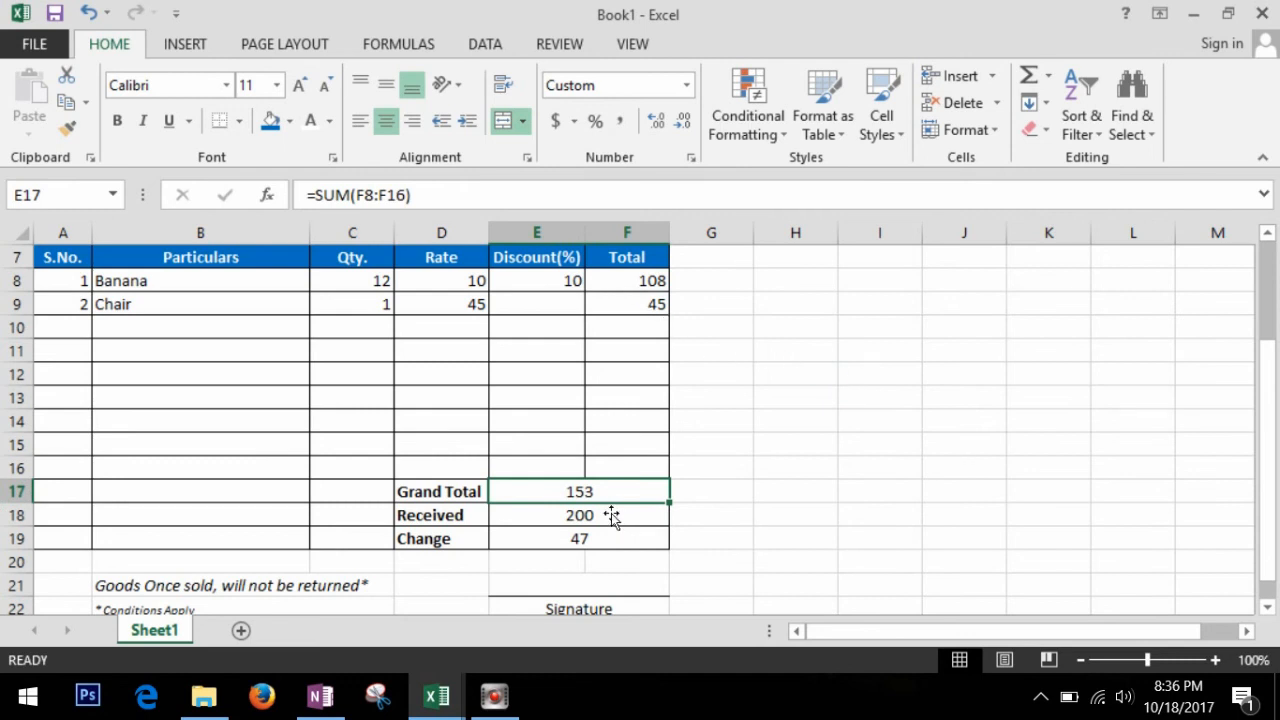
- Apply the dollar Accounting number format to the Total cells F8:F16
{"action": "left_click_drag", "start_coordinate": [622, 284], "coordinate": [626, 468]}
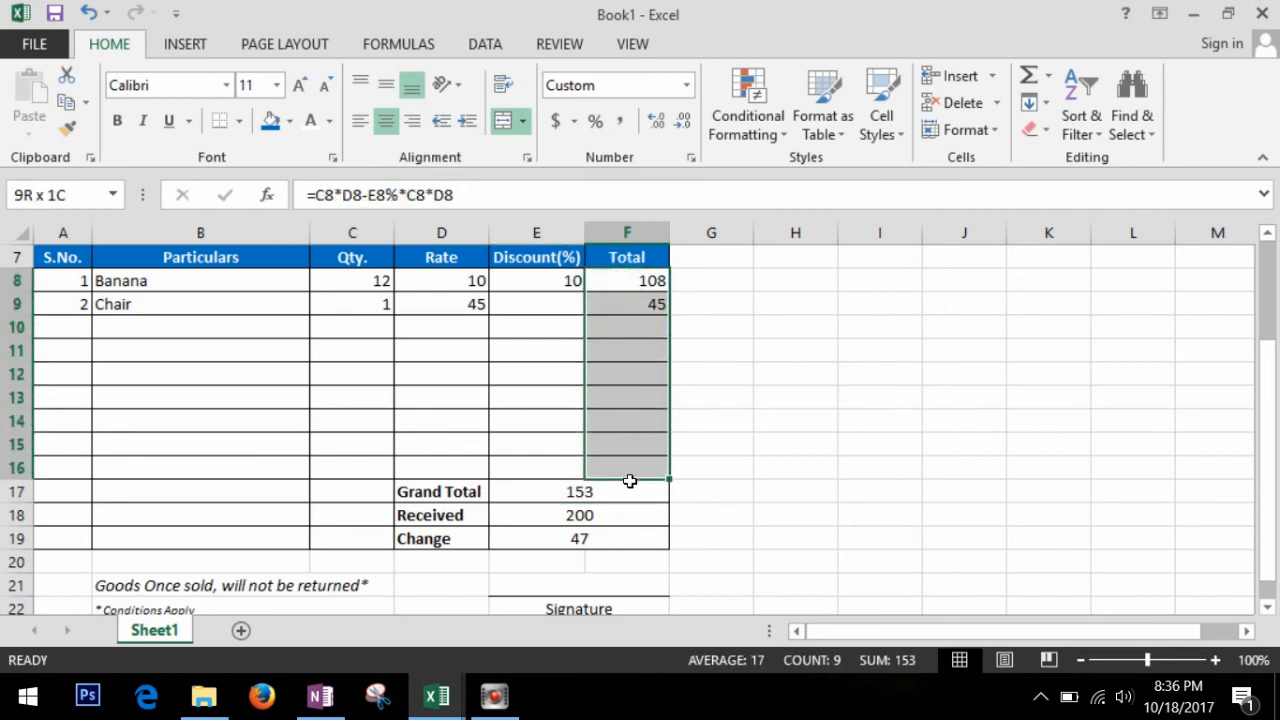
{"action": "left_click", "coordinate": [555, 121]}
{"action": "left_click", "coordinate": [786, 380]}
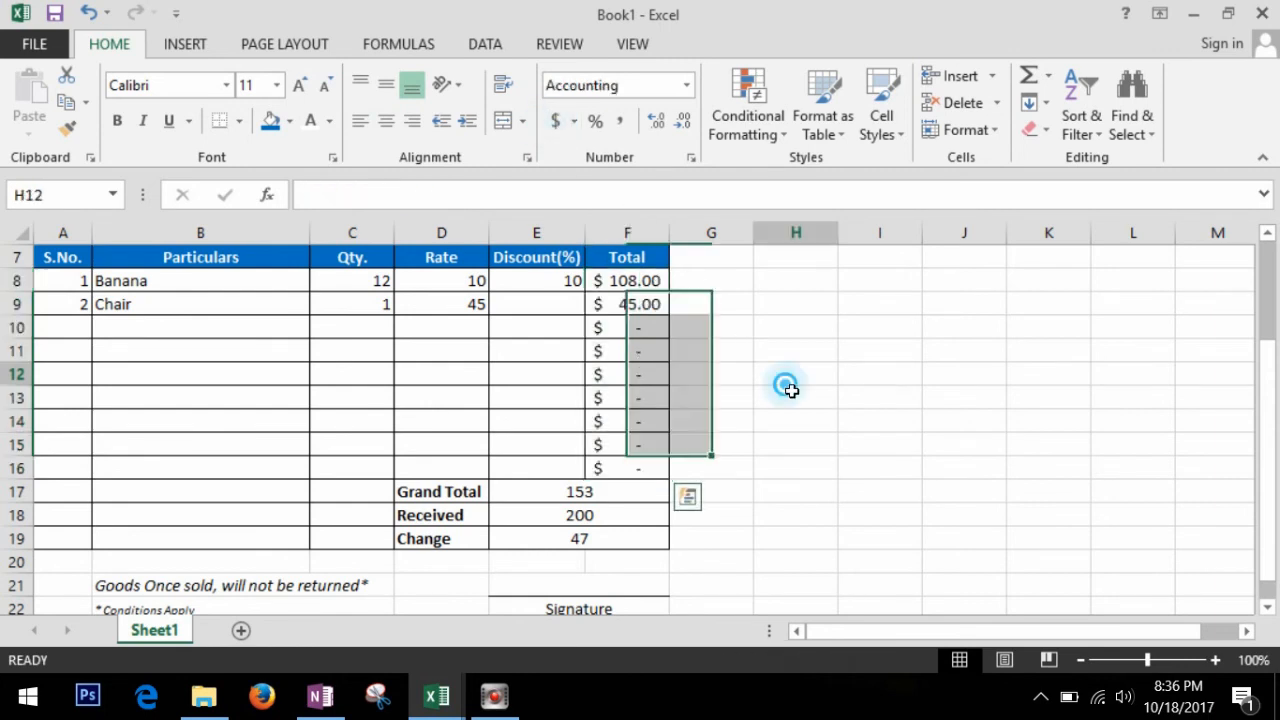
- Apply the dollar Accounting number format to the Grand Total, Received and Change cells E17:E19
{"action": "left_click_drag", "start_coordinate": [566, 496], "coordinate": [574, 538]}
{"action": "left_click", "coordinate": [557, 121]}
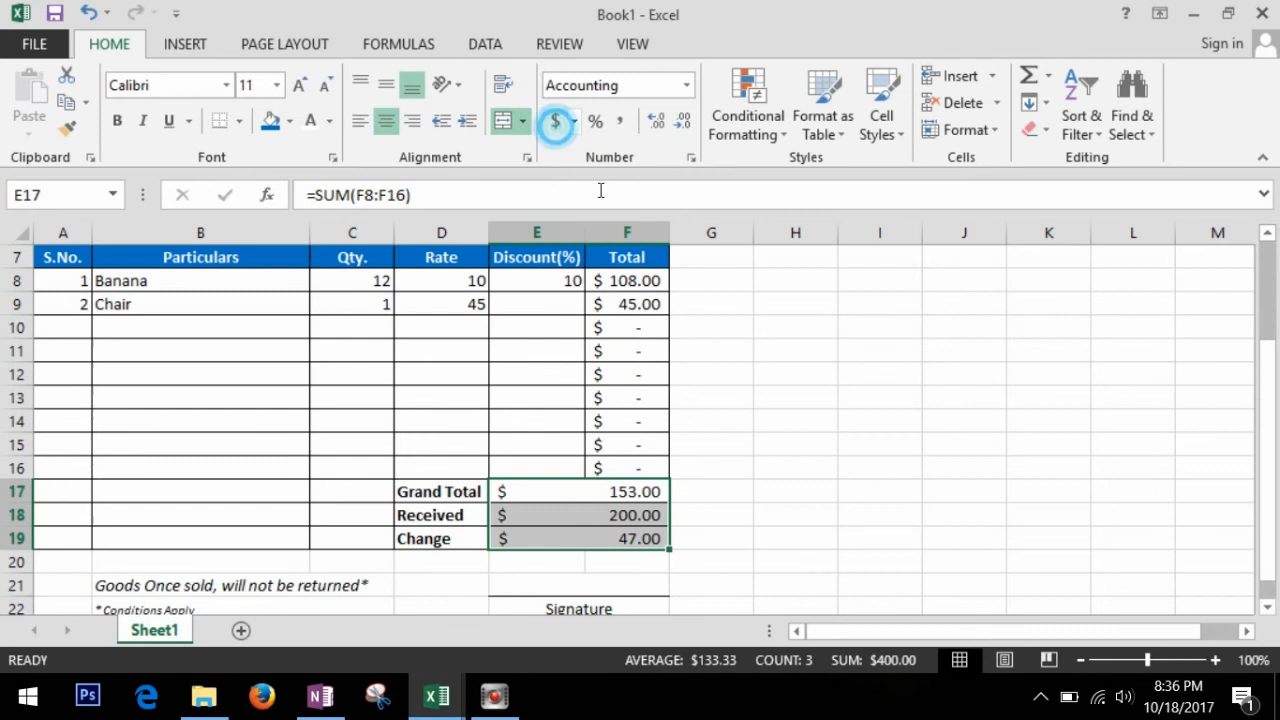
{"action": "left_click", "coordinate": [851, 391]}
{"action": "left_click", "coordinate": [845, 445]}
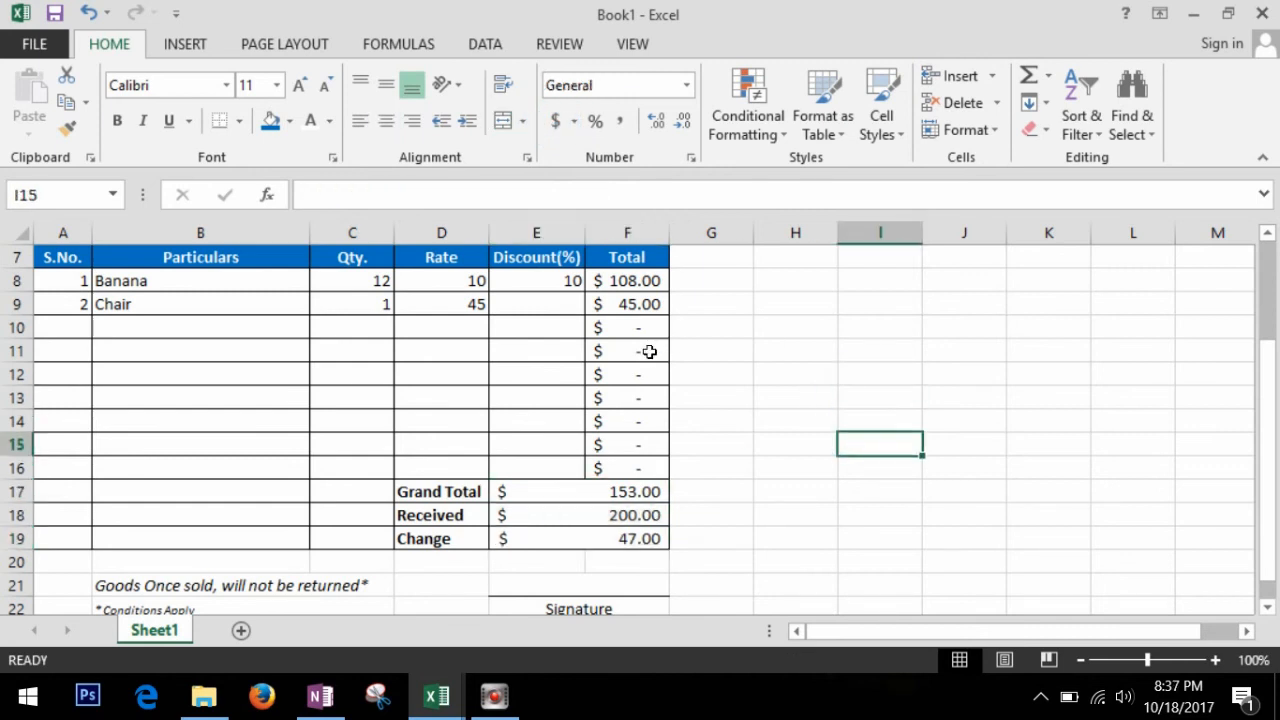
{"action": "left_click", "coordinate": [794, 326]}
- Format the Total cells F8:F16 as Currency with the ₹ symbol
{"action": "left_click_drag", "start_coordinate": [628, 281], "coordinate": [640, 468]}
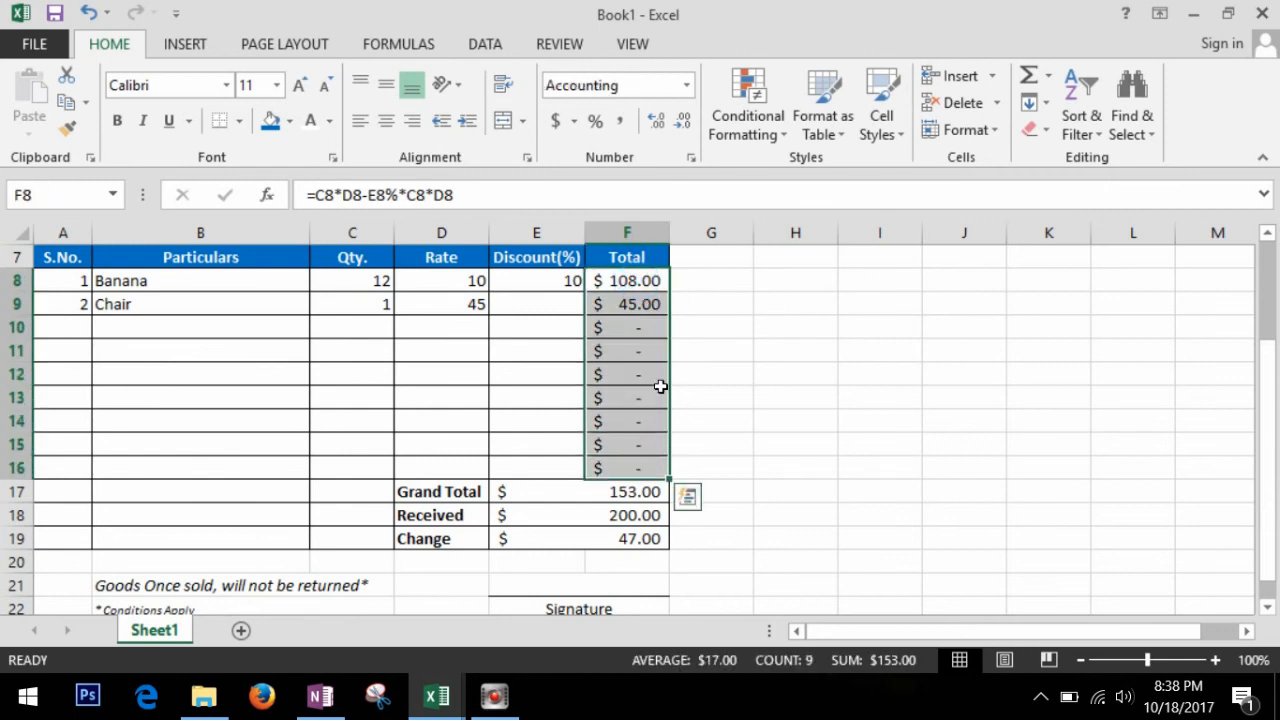
{"action": "left_click", "coordinate": [692, 160]}
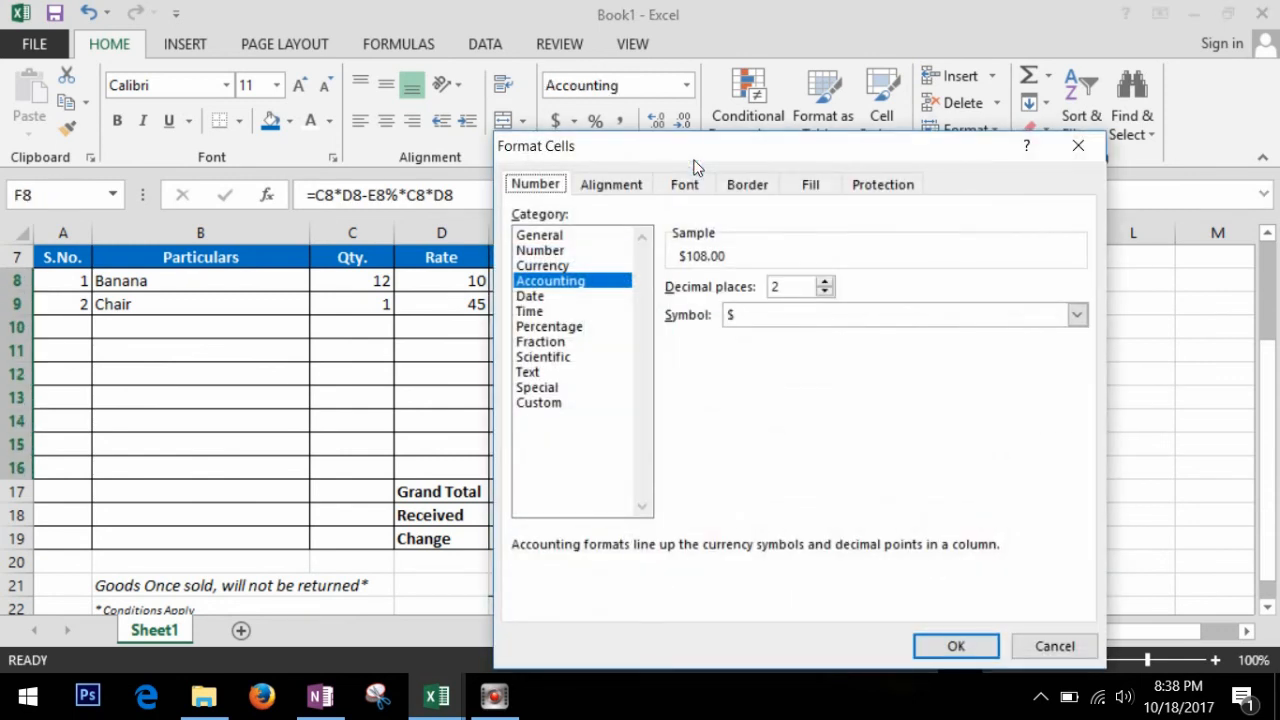
{"action": "left_click", "coordinate": [540, 266]}
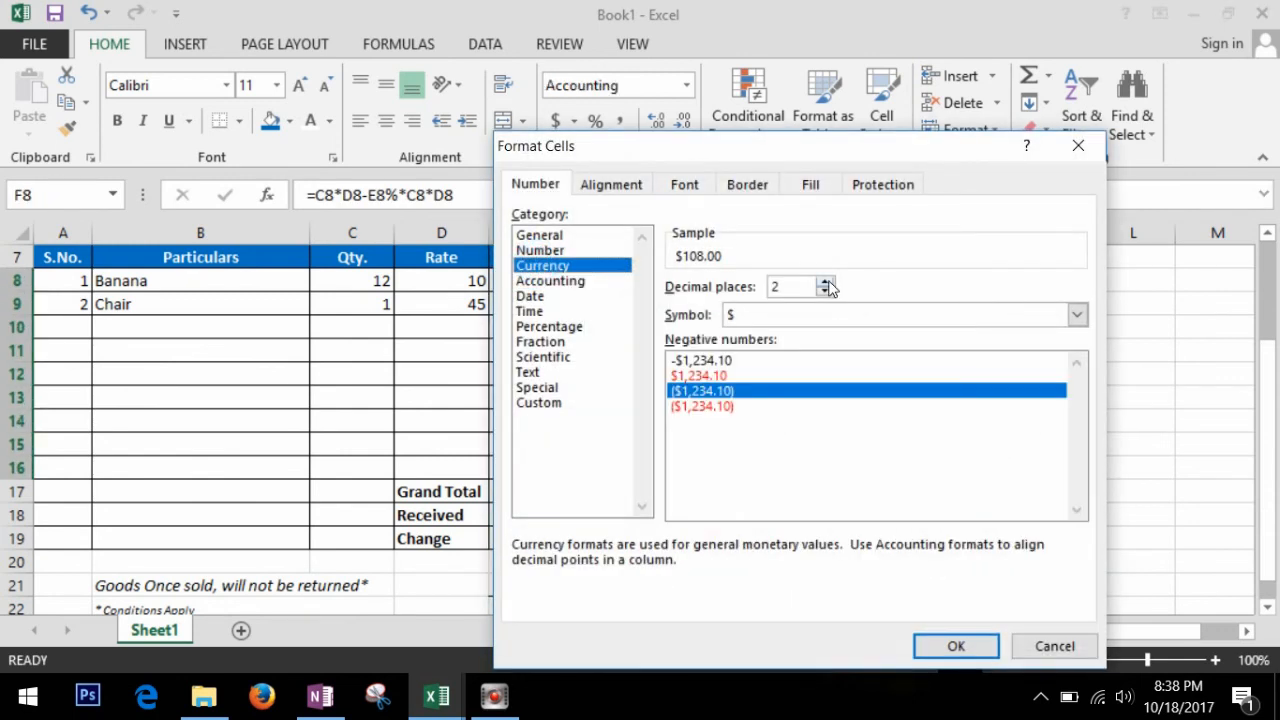
{"action": "left_click", "coordinate": [1060, 314]}
{"action": "scroll", "coordinate": [900, 380], "scroll_direction": "down", "scroll_amount": 10}
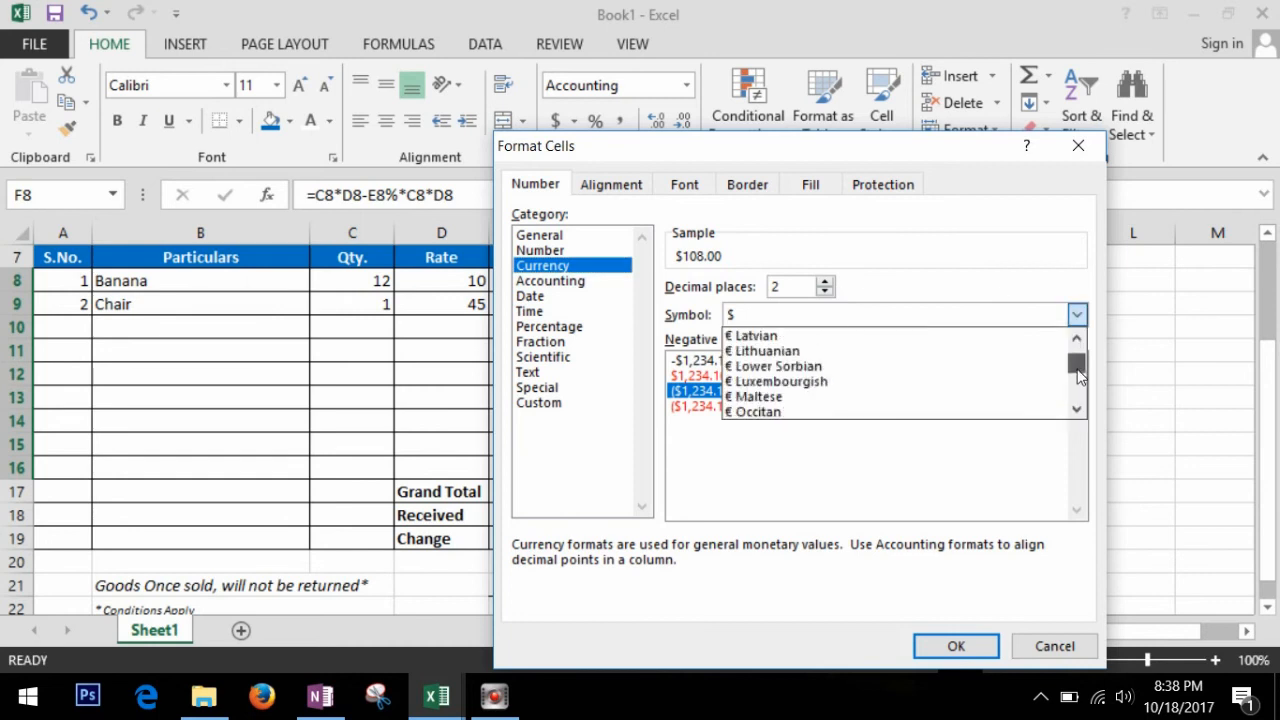
{"action": "left_click", "coordinate": [800, 360]}
{"action": "left_click", "coordinate": [968, 650]}
{"action": "left_click", "coordinate": [768, 441]}
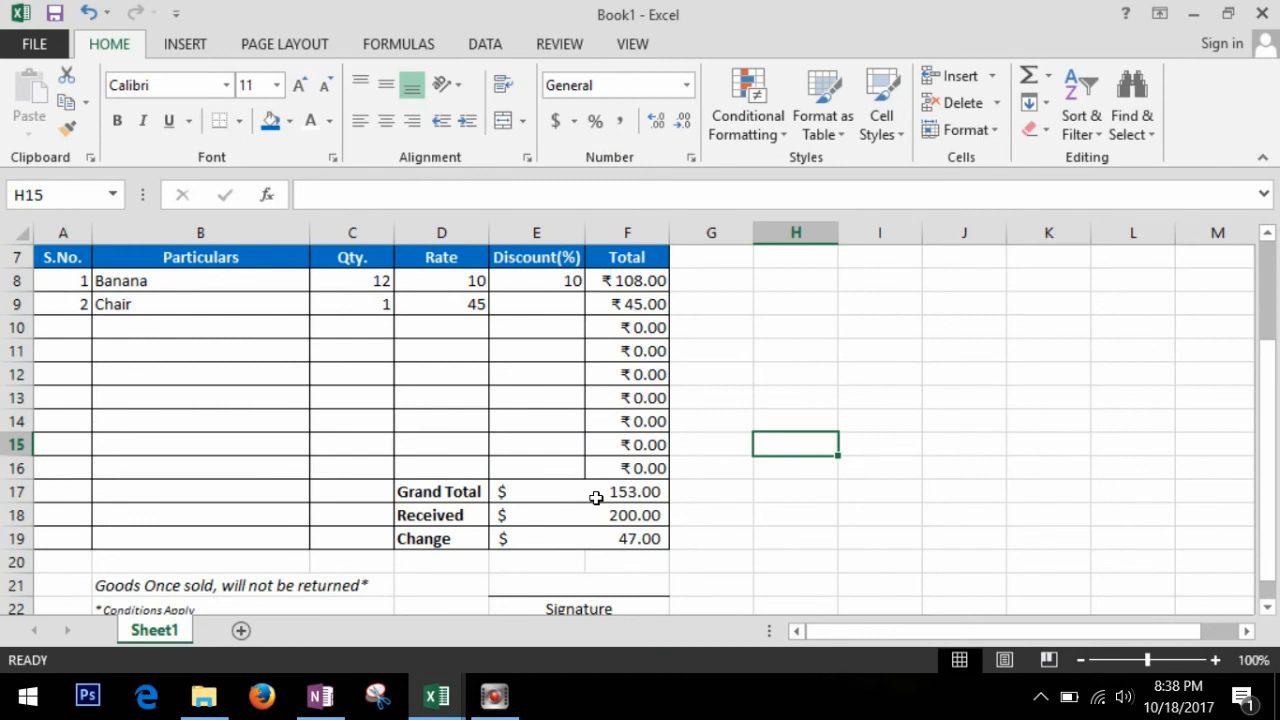
- Format the Grand Total, Received and Change cells as Currency with the ₹ English (India) symbol
{"action": "left_click_drag", "start_coordinate": [596, 497], "coordinate": [630, 540]}
{"action": "left_click", "coordinate": [691, 157]}
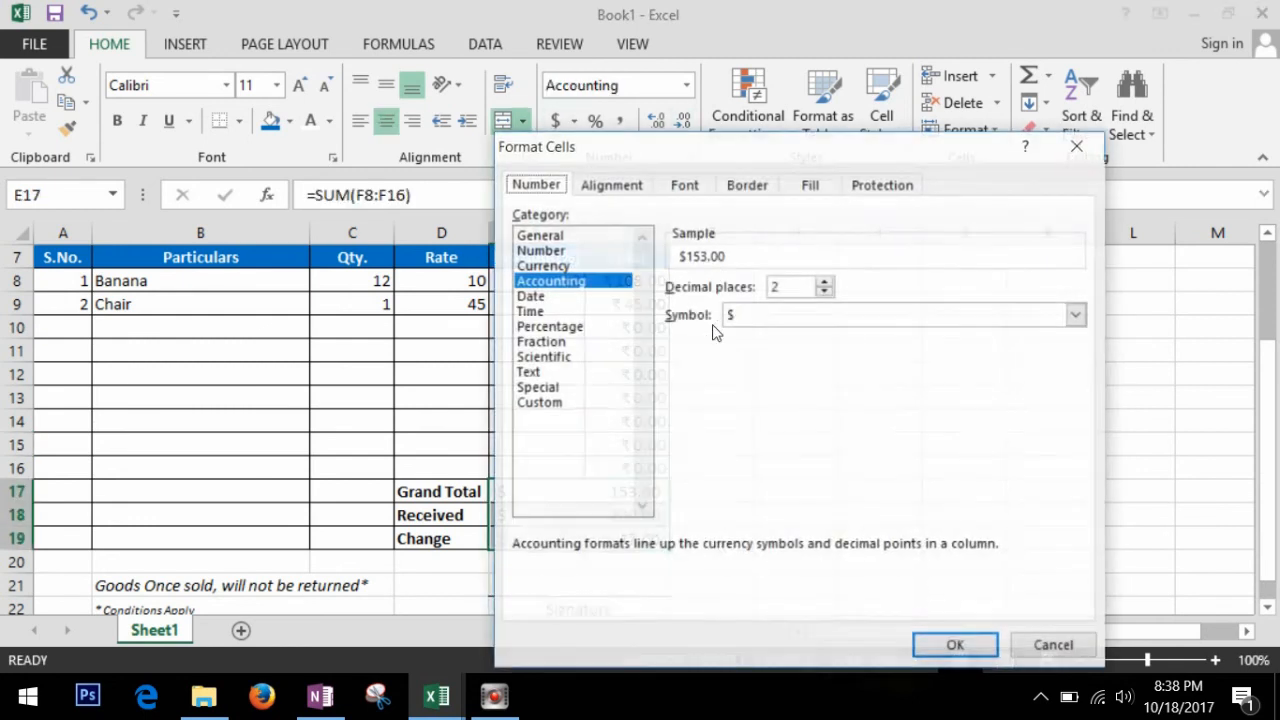
{"action": "left_click", "coordinate": [567, 266]}
{"action": "left_click", "coordinate": [1076, 314]}
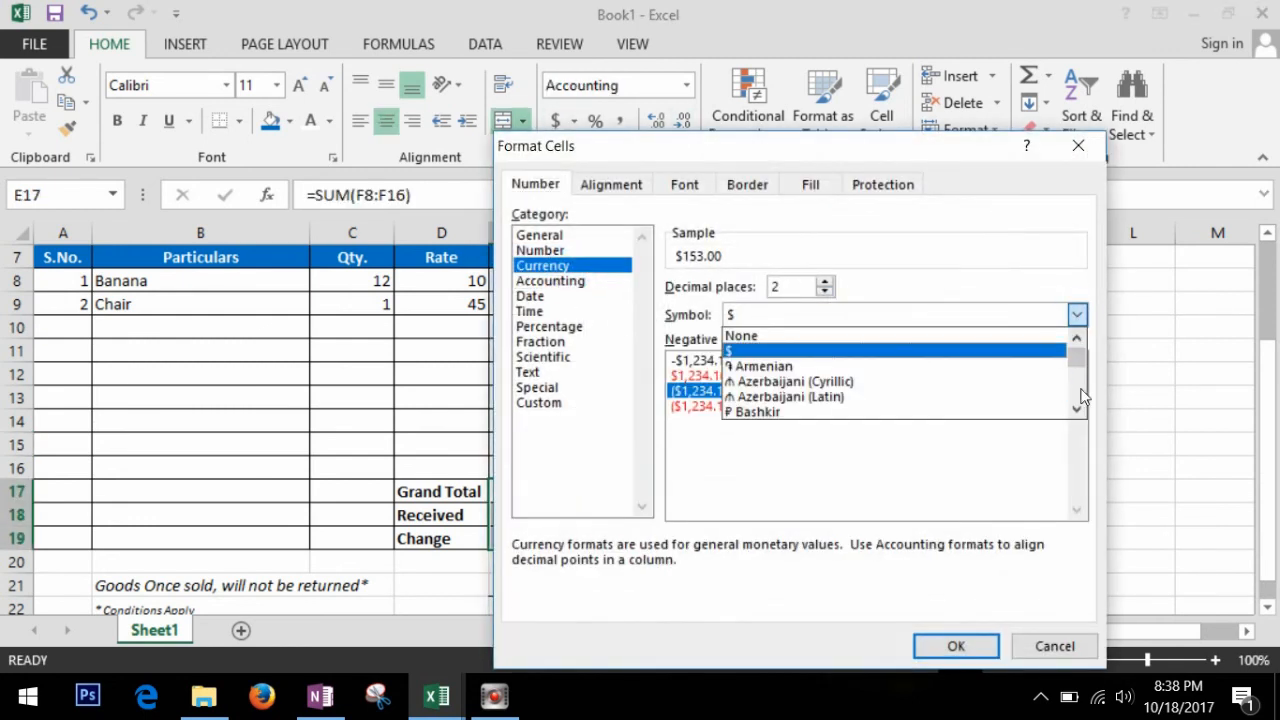
{"action": "left_click_drag", "start_coordinate": [1076, 358], "coordinate": [1077, 366]}
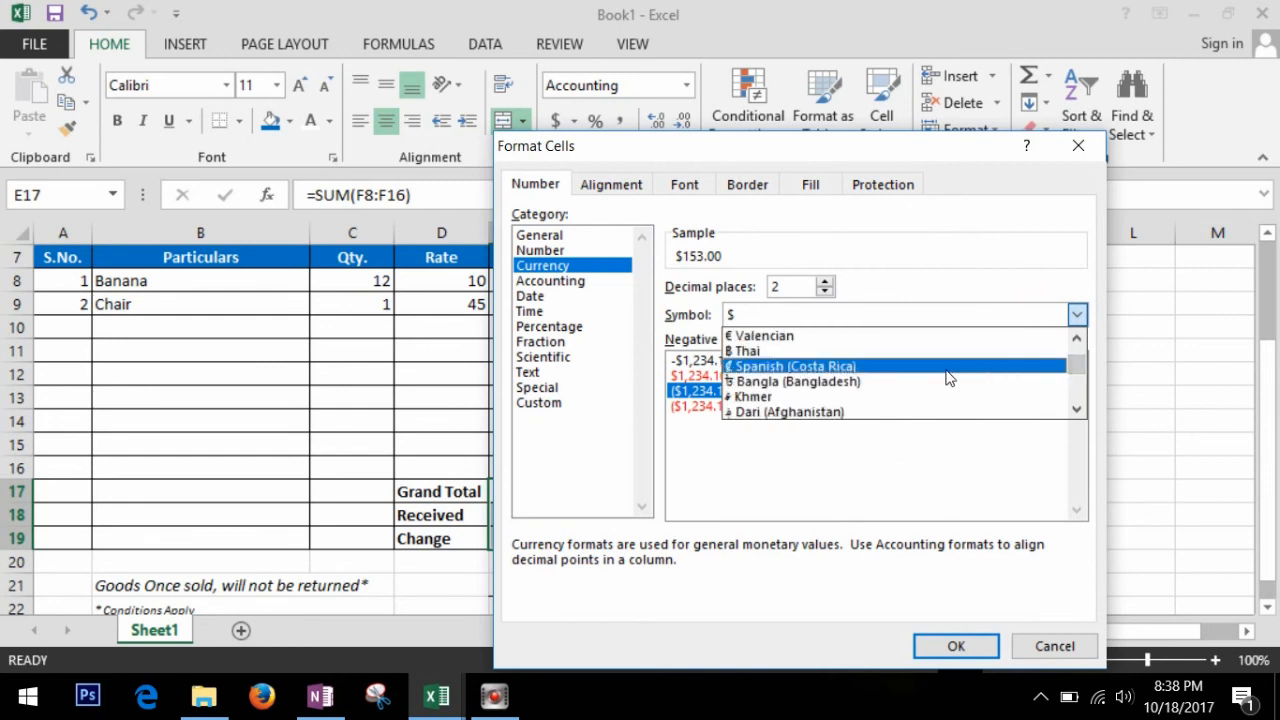
{"action": "left_click", "coordinate": [1076, 408]}
{"action": "left_click", "coordinate": [1076, 408]}
{"action": "left_click", "coordinate": [1076, 408]}
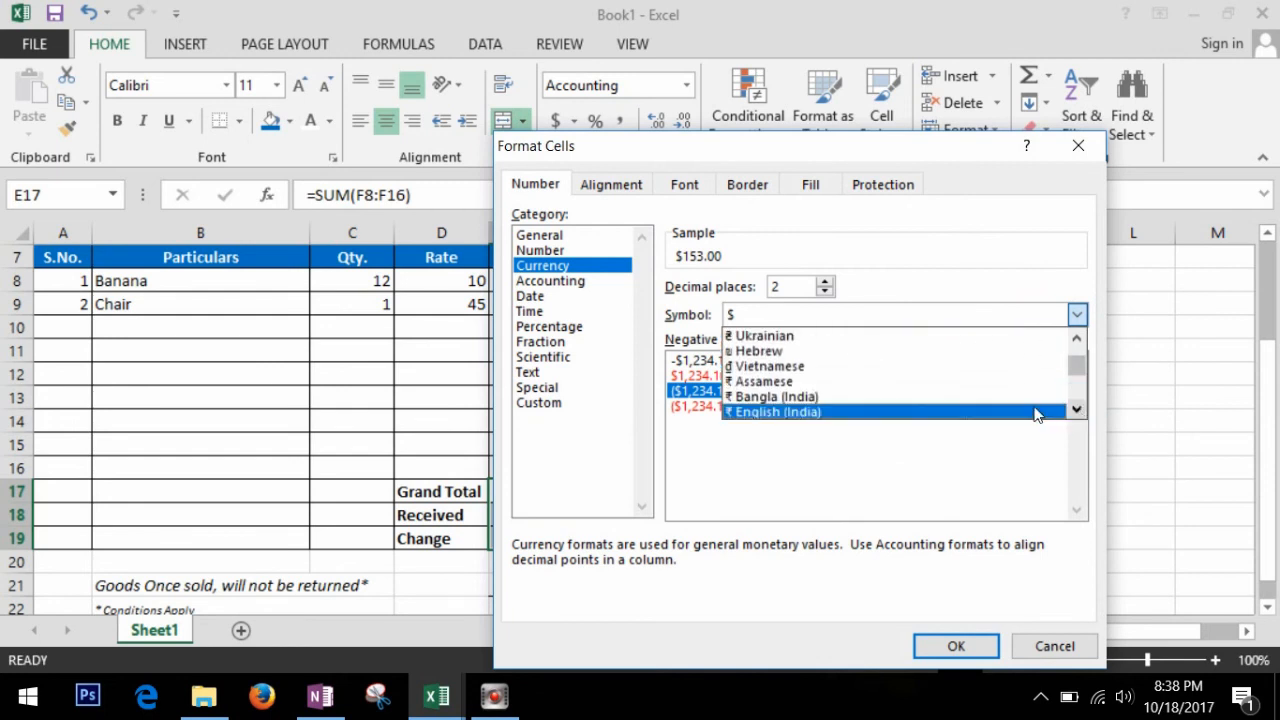
{"action": "left_click", "coordinate": [858, 412]}
{"action": "left_click", "coordinate": [956, 647]}
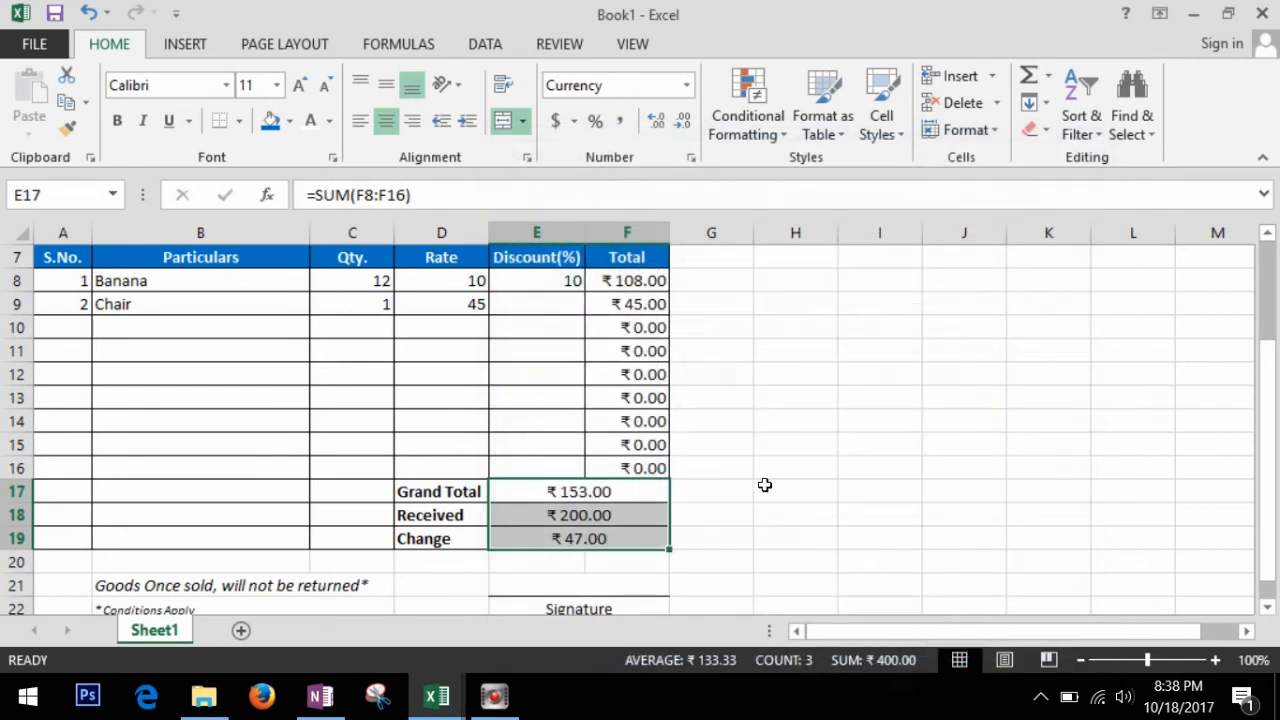
{"action": "left_click", "coordinate": [763, 486]}
- Clear the sample date from the header's Date box and the customer's name from the To: field
{"action": "scroll", "coordinate": [761, 420], "scroll_direction": "up", "scroll_amount": 2}
{"action": "left_click", "coordinate": [748, 352]}
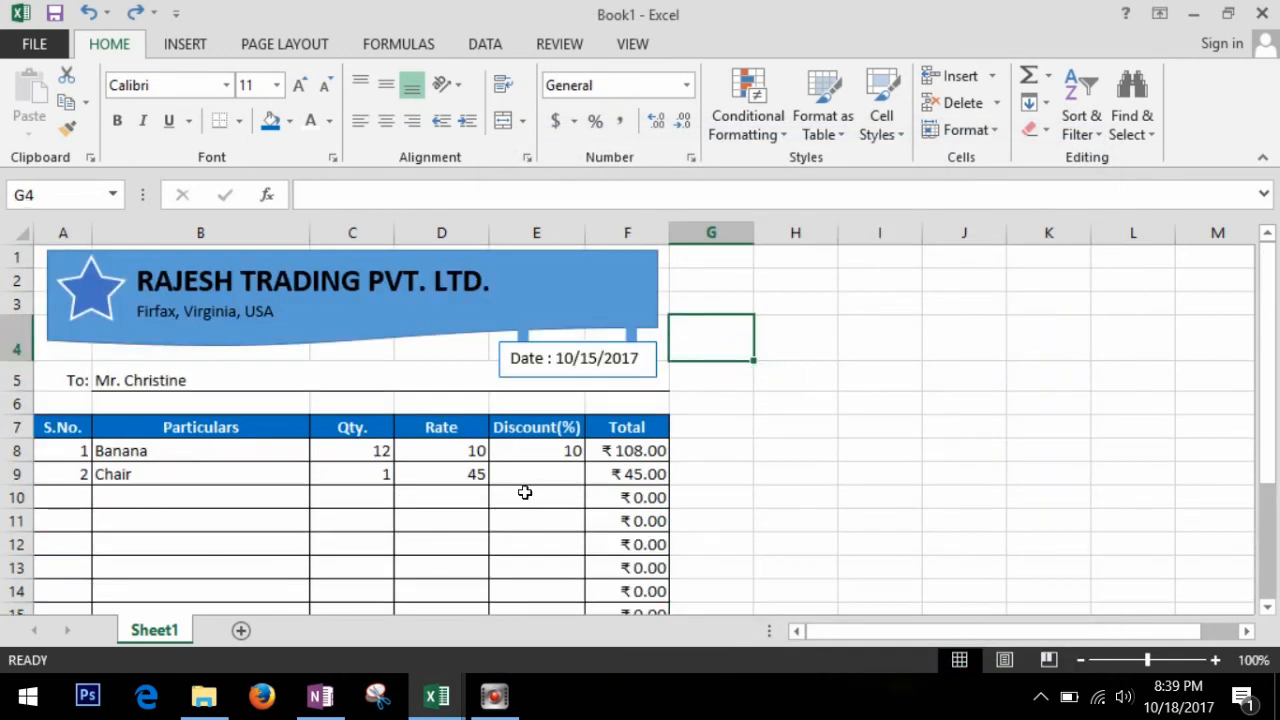
{"action": "left_click", "coordinate": [501, 516]}
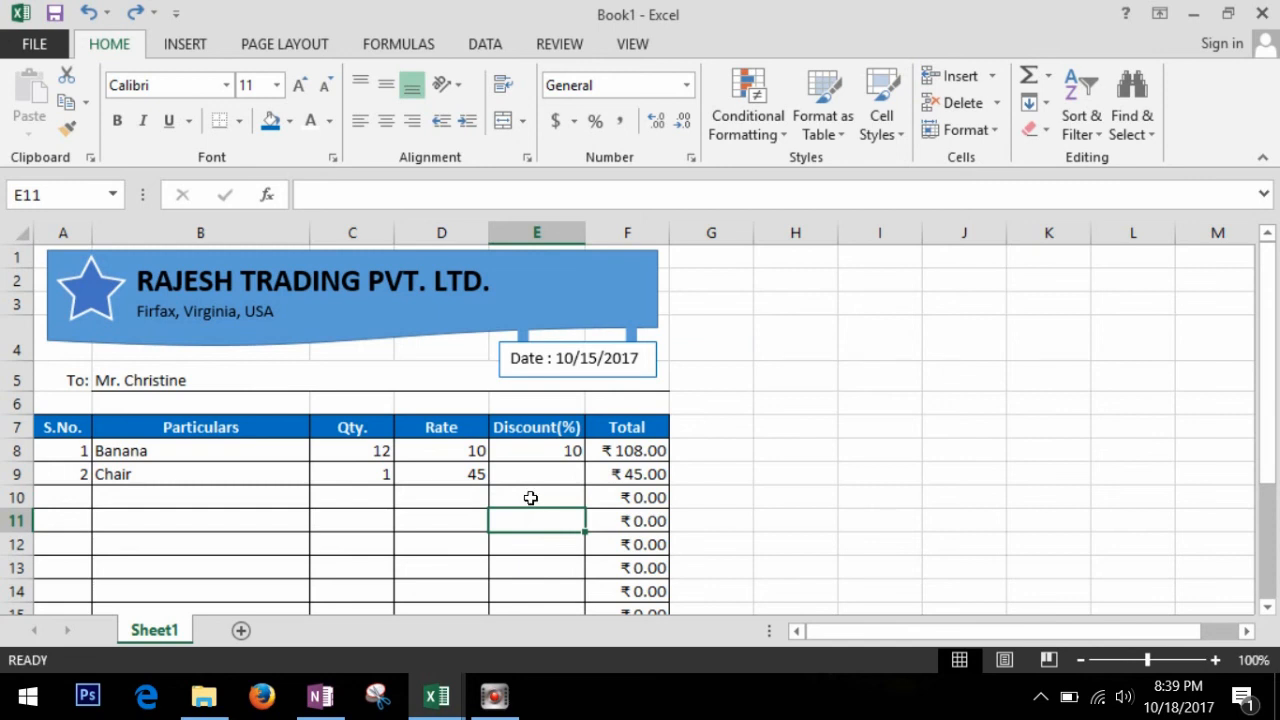
{"action": "double_click", "coordinate": [571, 360]}
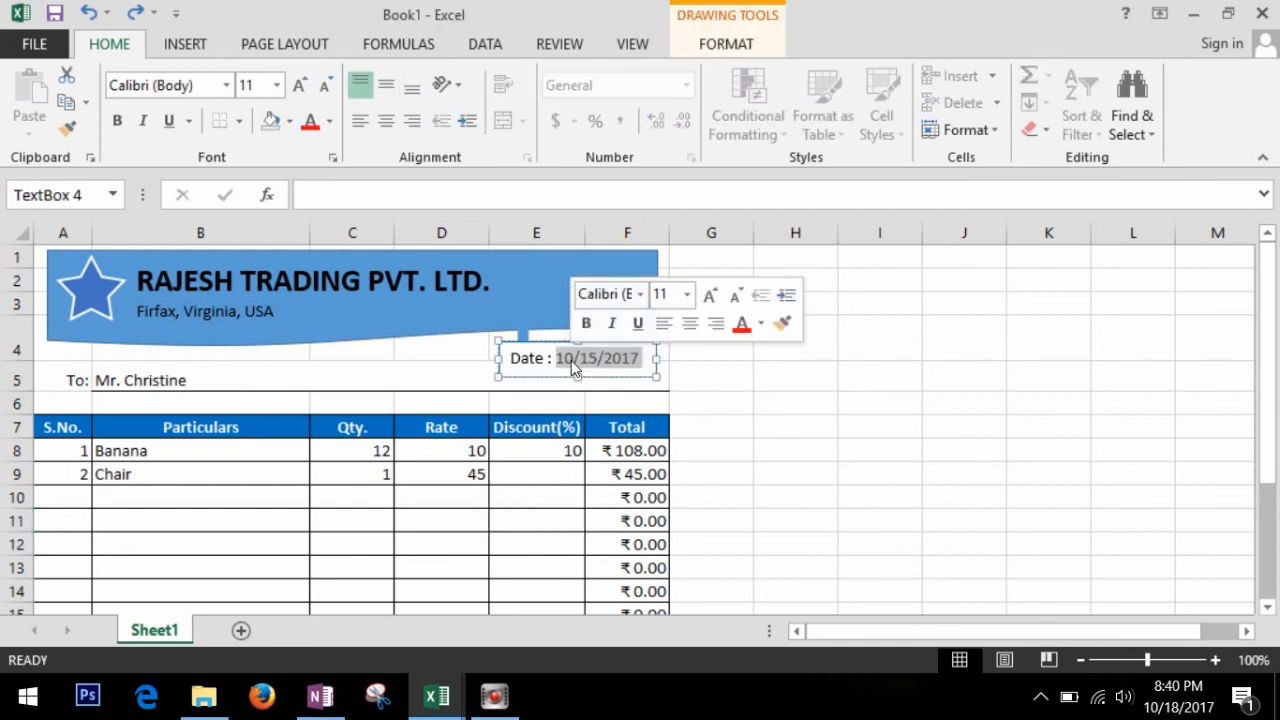
{"action": "key", "text": "BackSpace"}
{"action": "left_click", "coordinate": [205, 384]}
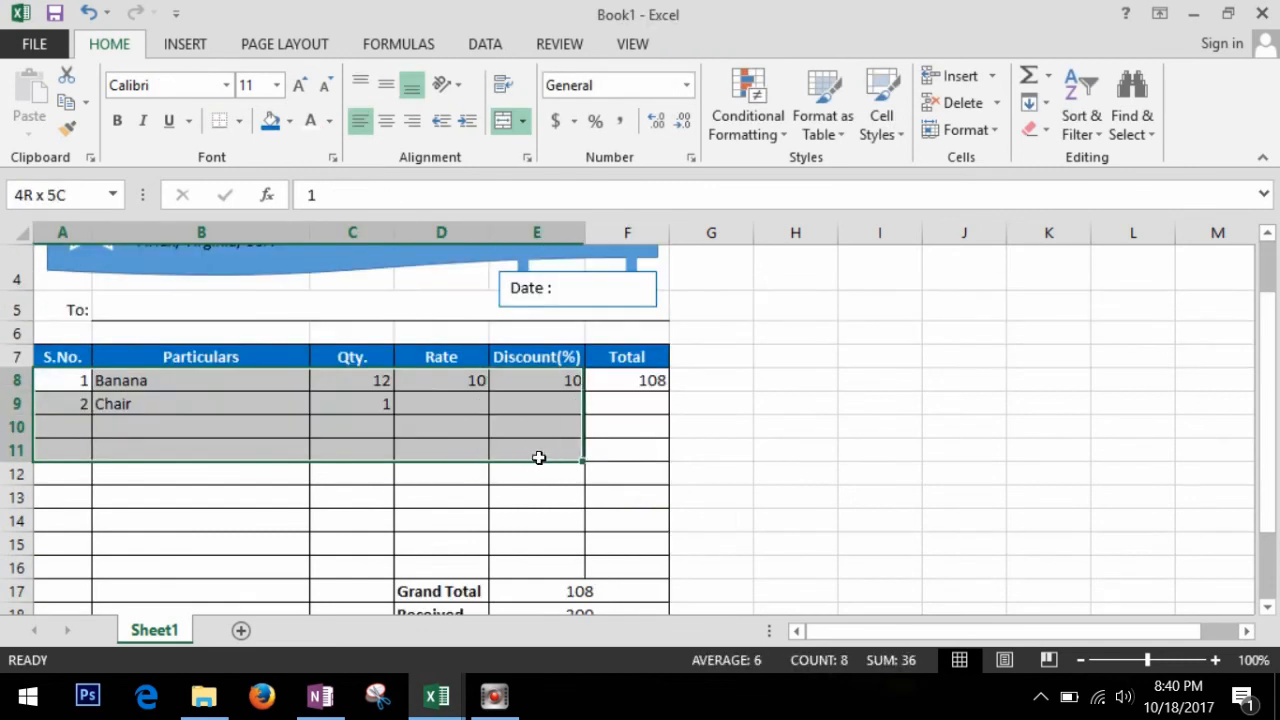
- Clear the sample item entries in A8:E11 and the Received amount in E18
{"action": "left_click_drag", "start_coordinate": [537, 457], "coordinate": [549, 457]}
{"action": "key", "text": "Delete"}
{"action": "left_click", "coordinate": [774, 451]}
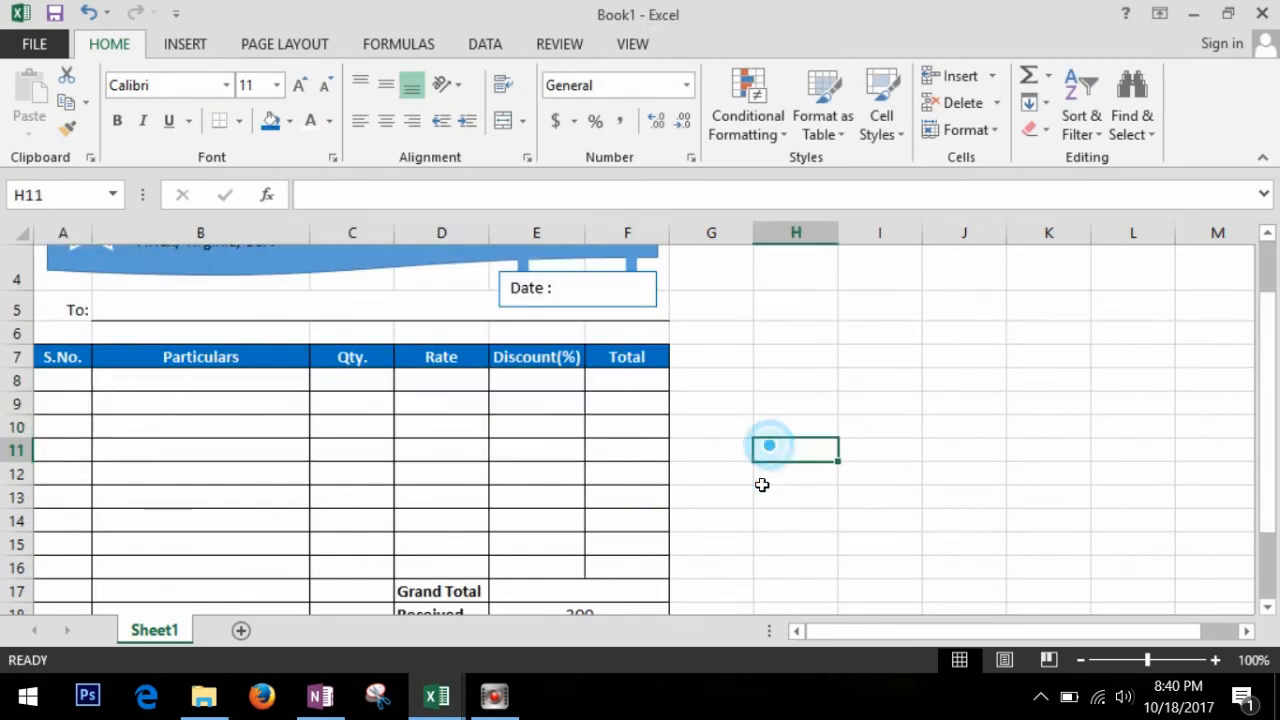
{"action": "scroll", "coordinate": [745, 521], "scroll_direction": "down", "scroll_amount": 2}
{"action": "left_click", "coordinate": [631, 452]}
{"action": "key", "text": "Delete"}
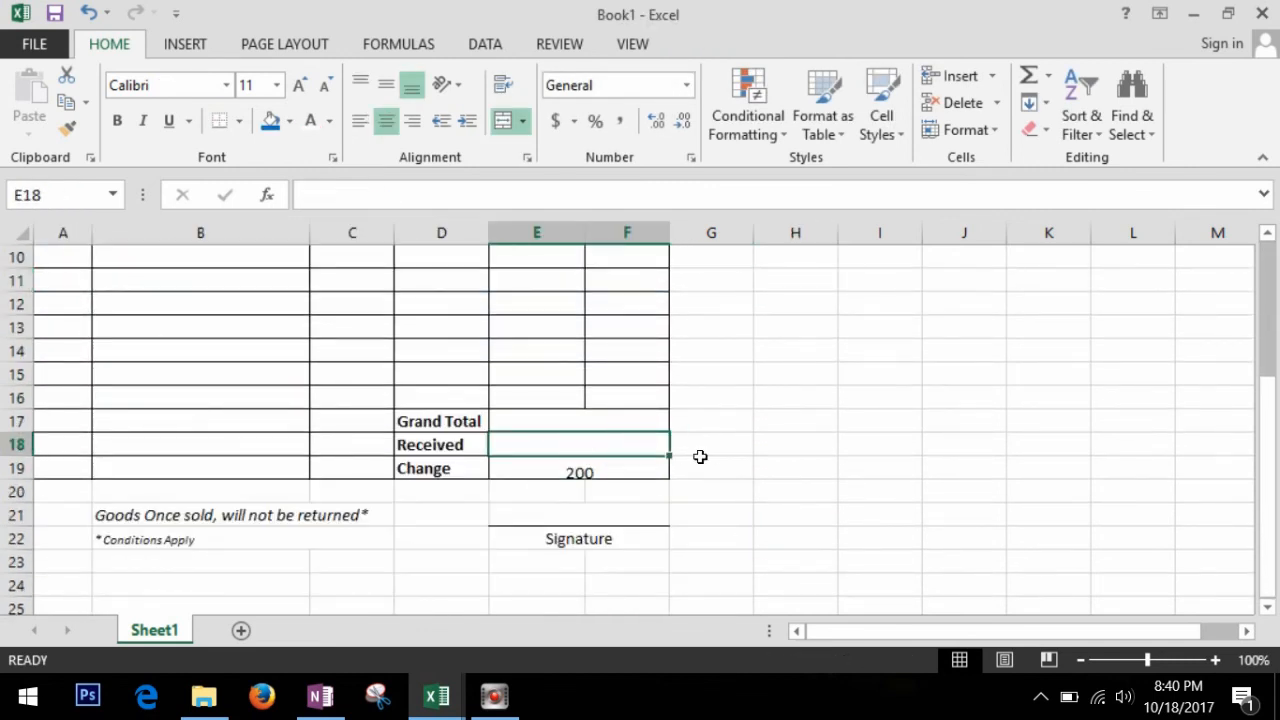
{"action": "left_click", "coordinate": [796, 444]}
- Review the emptied bill from header to signature line, inspecting the formulas in Total cells F10 and F11
{"action": "scroll", "coordinate": [796, 438], "scroll_direction": "up", "scroll_amount": 2}
{"action": "scroll", "coordinate": [796, 438], "scroll_direction": "up", "scroll_amount": 1}
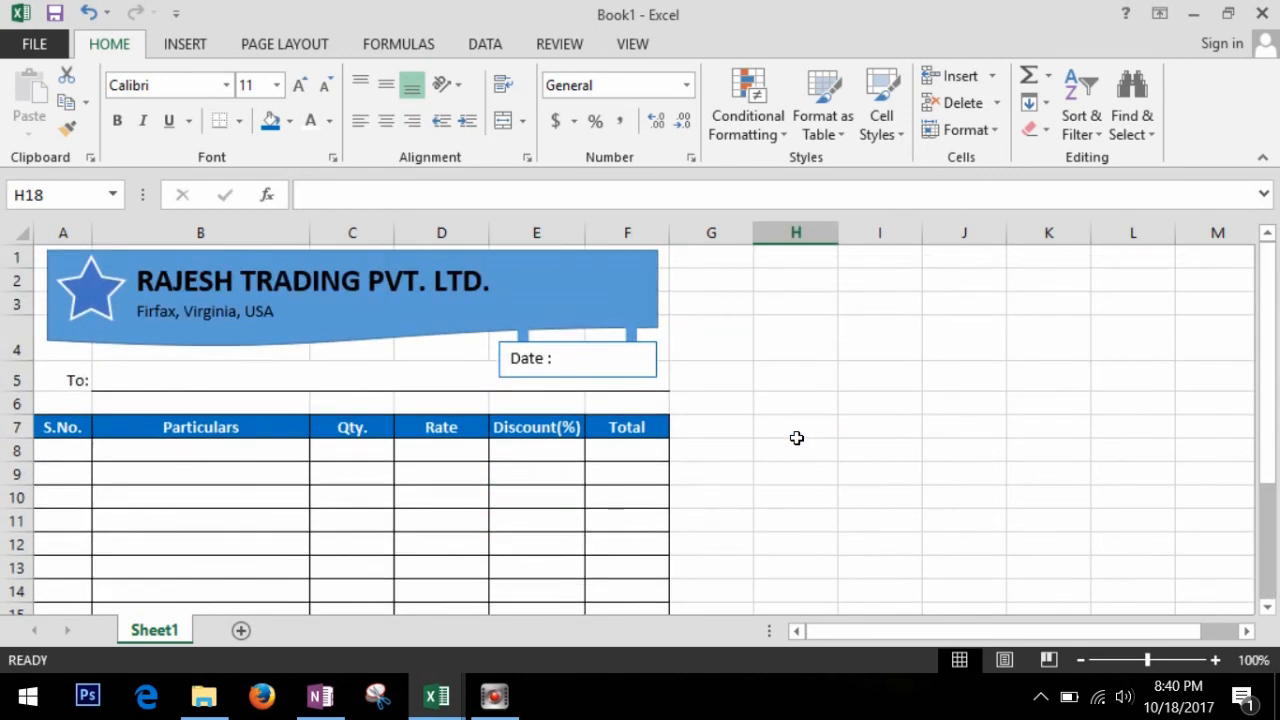
{"action": "left_click", "coordinate": [625, 497]}
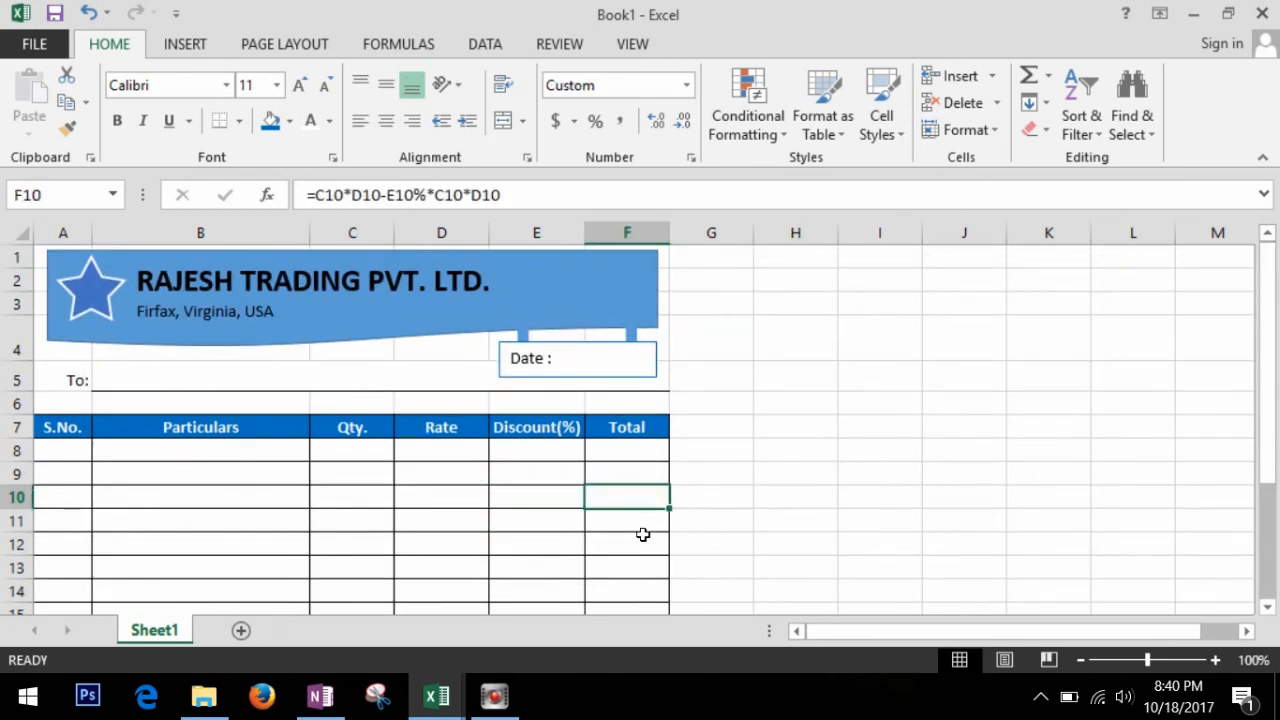
{"action": "left_click", "coordinate": [638, 522]}
{"action": "scroll", "coordinate": [643, 534], "scroll_direction": "down", "scroll_amount": 4}
{"action": "left_click", "coordinate": [730, 446]}
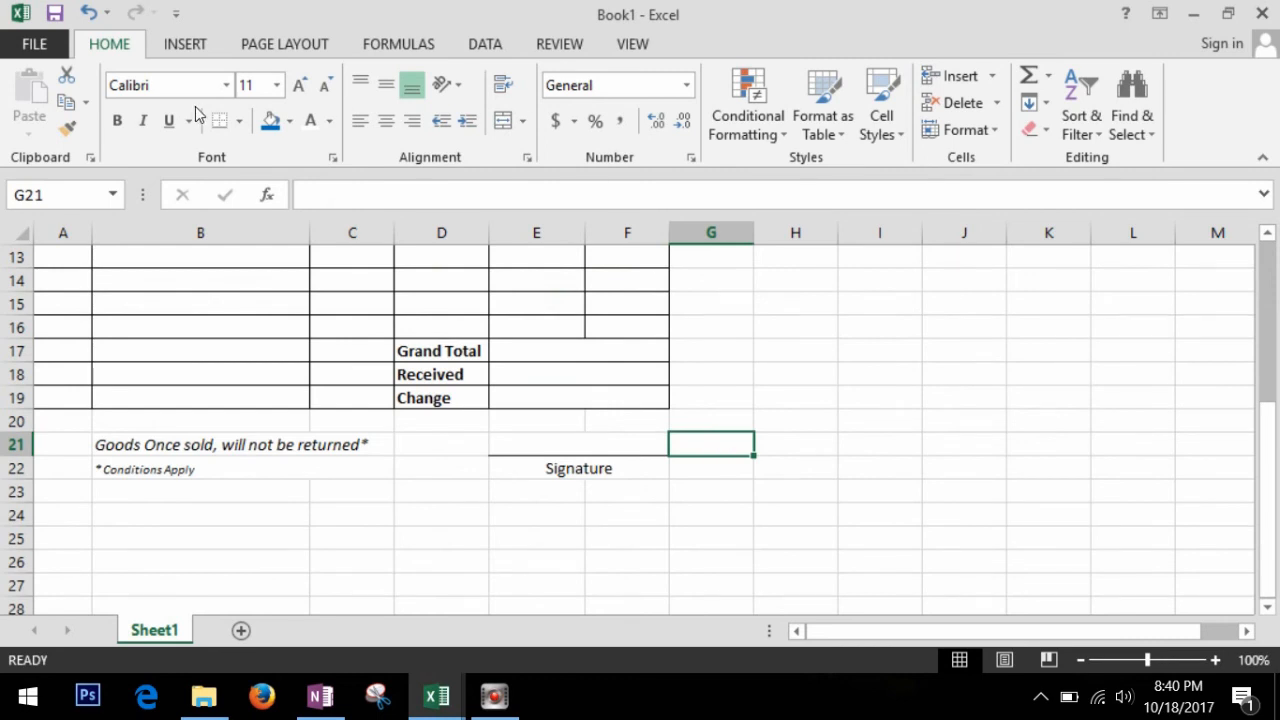
- Save the emptied bill on the Desktop as an Excel Template named INVOICE
{"action": "left_click", "coordinate": [38, 44]}
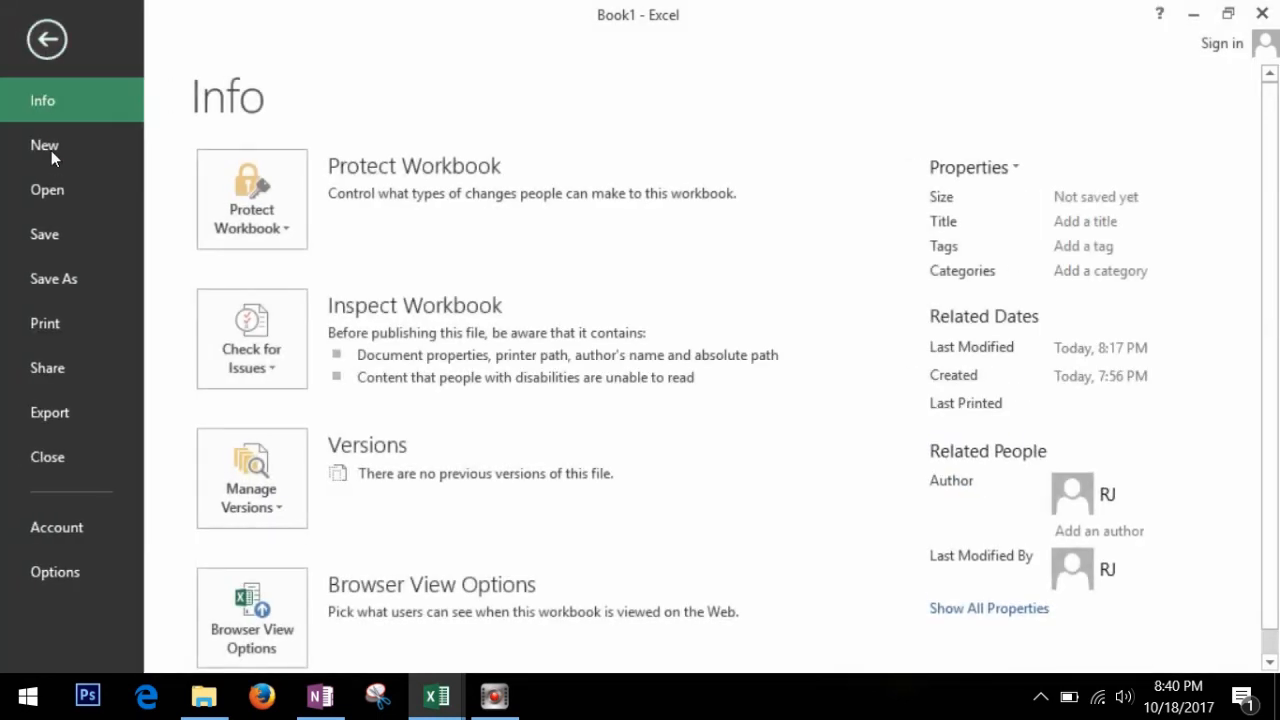
{"action": "left_click", "coordinate": [73, 275]}
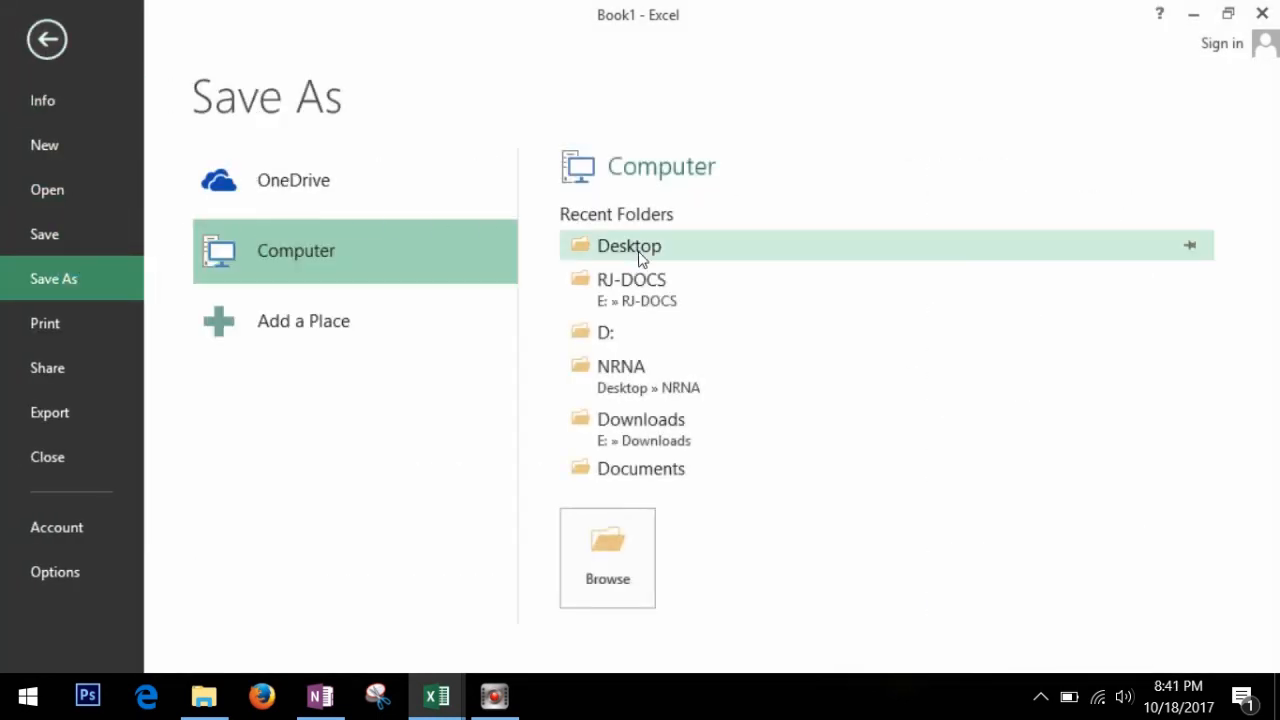
{"action": "left_click", "coordinate": [640, 256]}
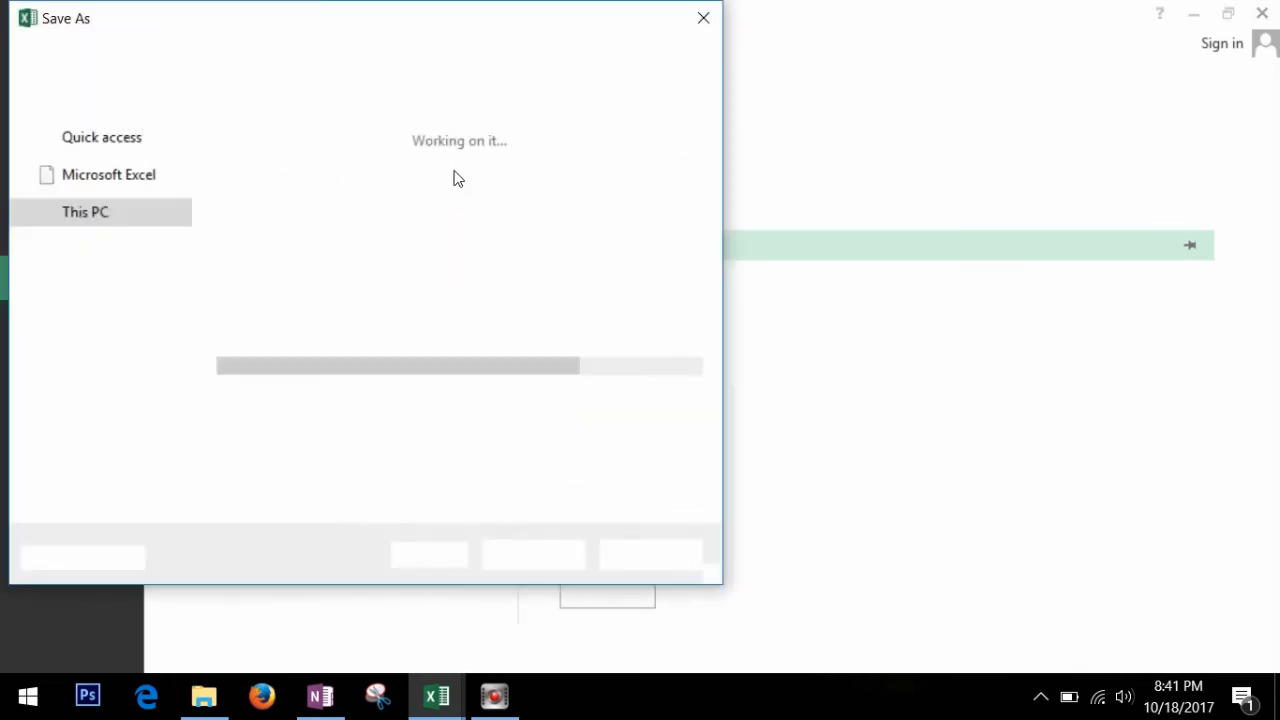
{"action": "left_click", "coordinate": [337, 437]}
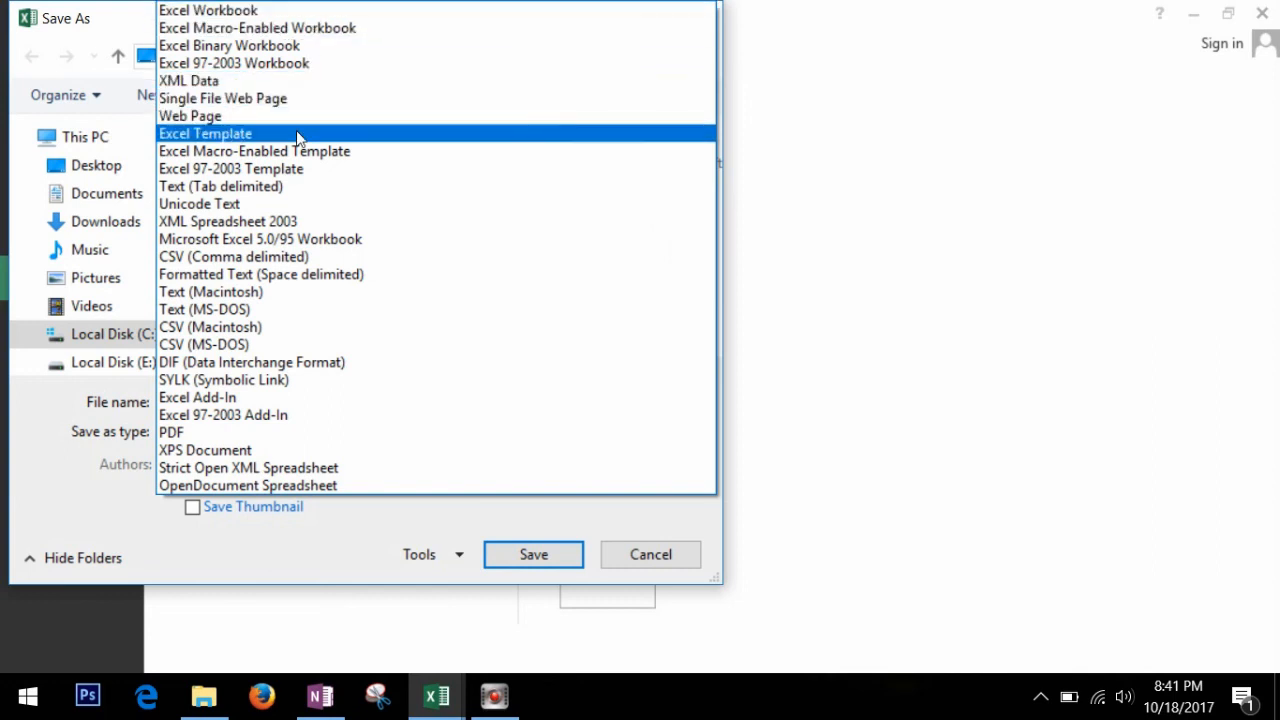
{"action": "left_click", "coordinate": [258, 140]}
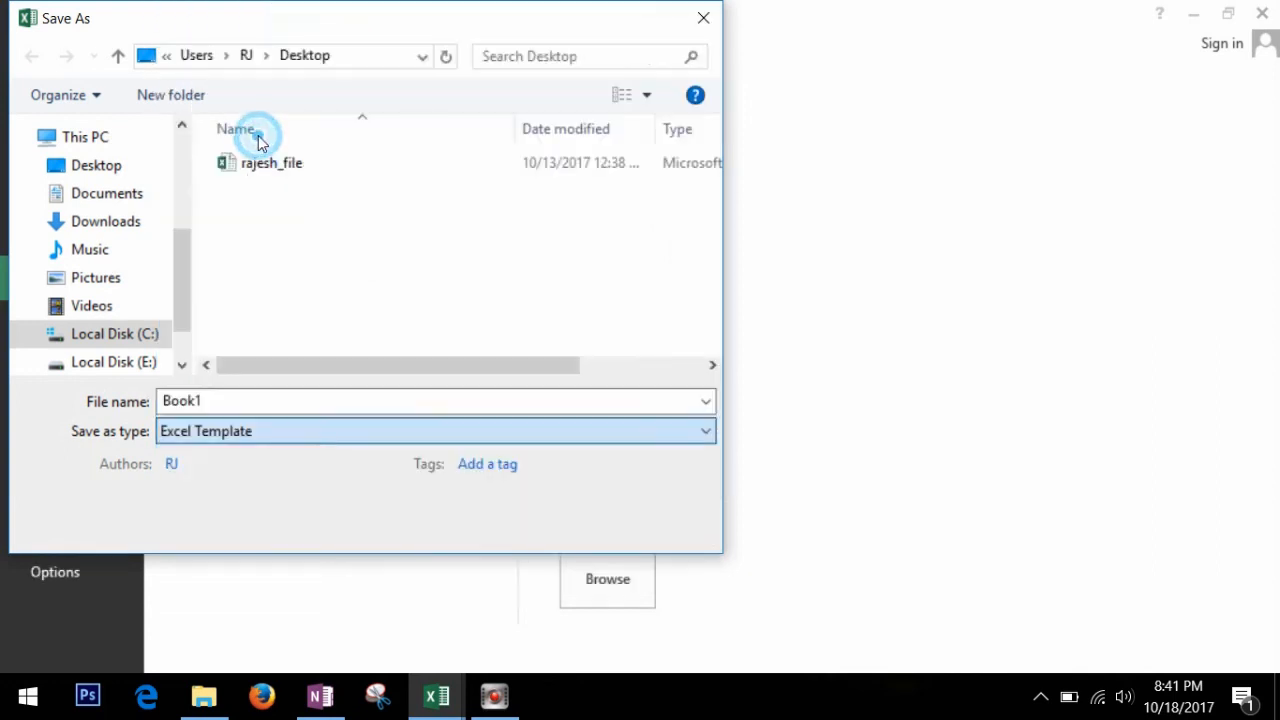
{"action": "double_click", "coordinate": [246, 406]}
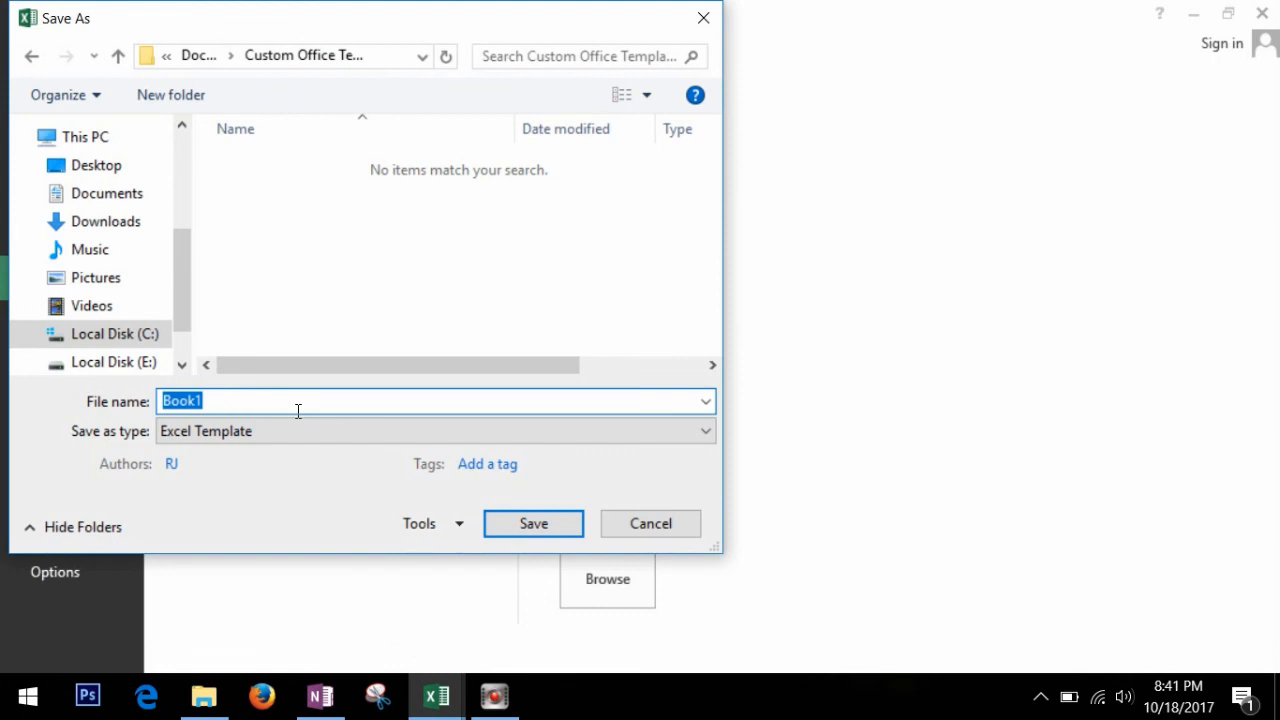
{"action": "type", "text": "INVOICE"}
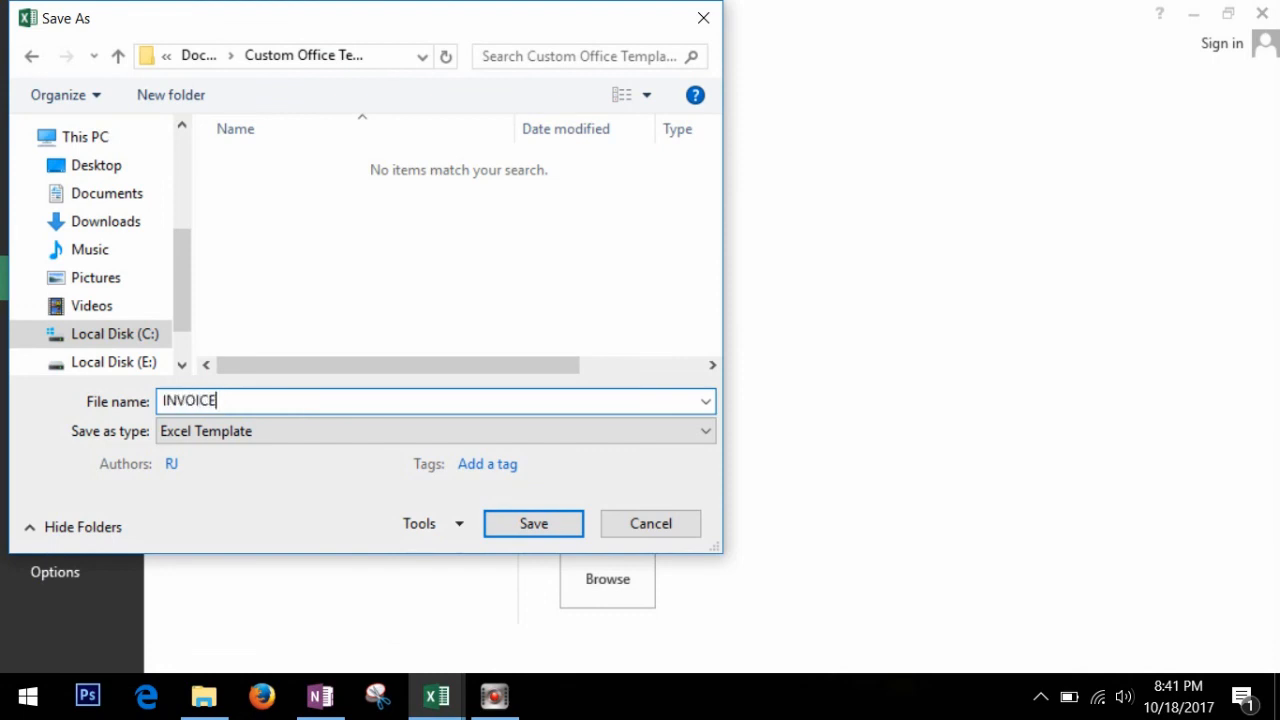
{"action": "left_click", "coordinate": [532, 523]}
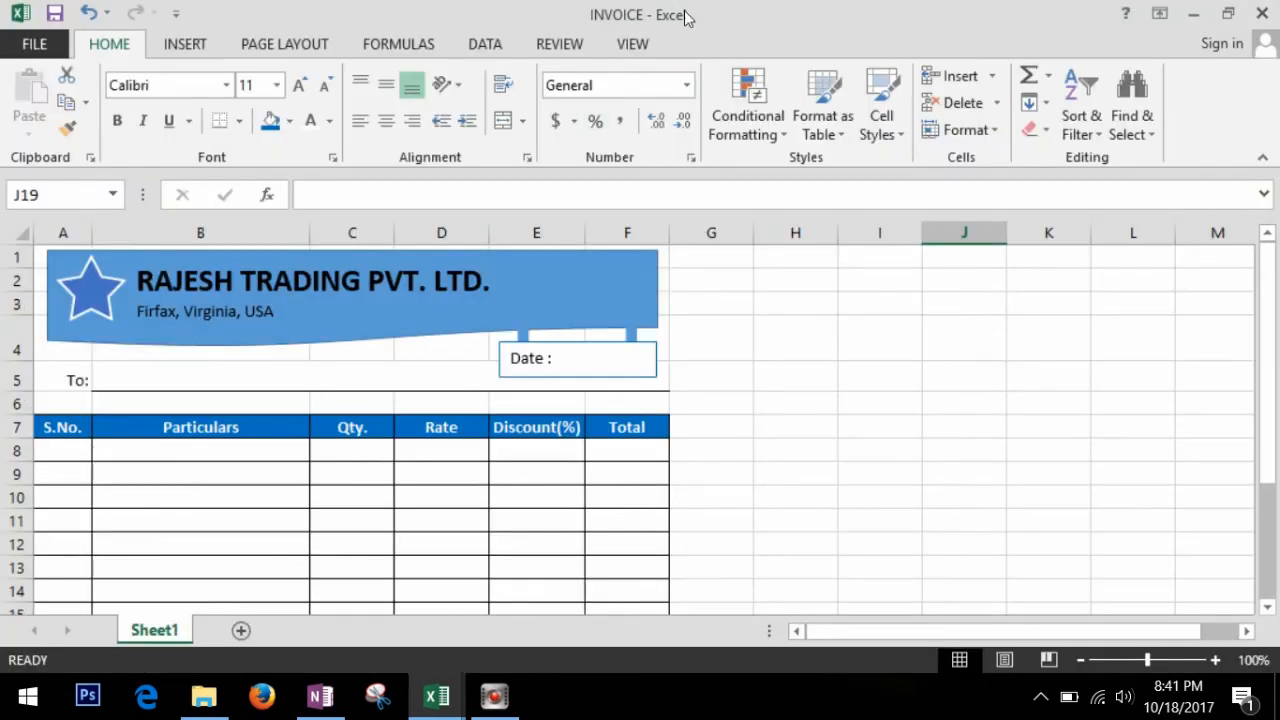
- Close the workbook and open a new bill from the INVOICE template on the Desktop
{"action": "left_click", "coordinate": [1274, 12]}
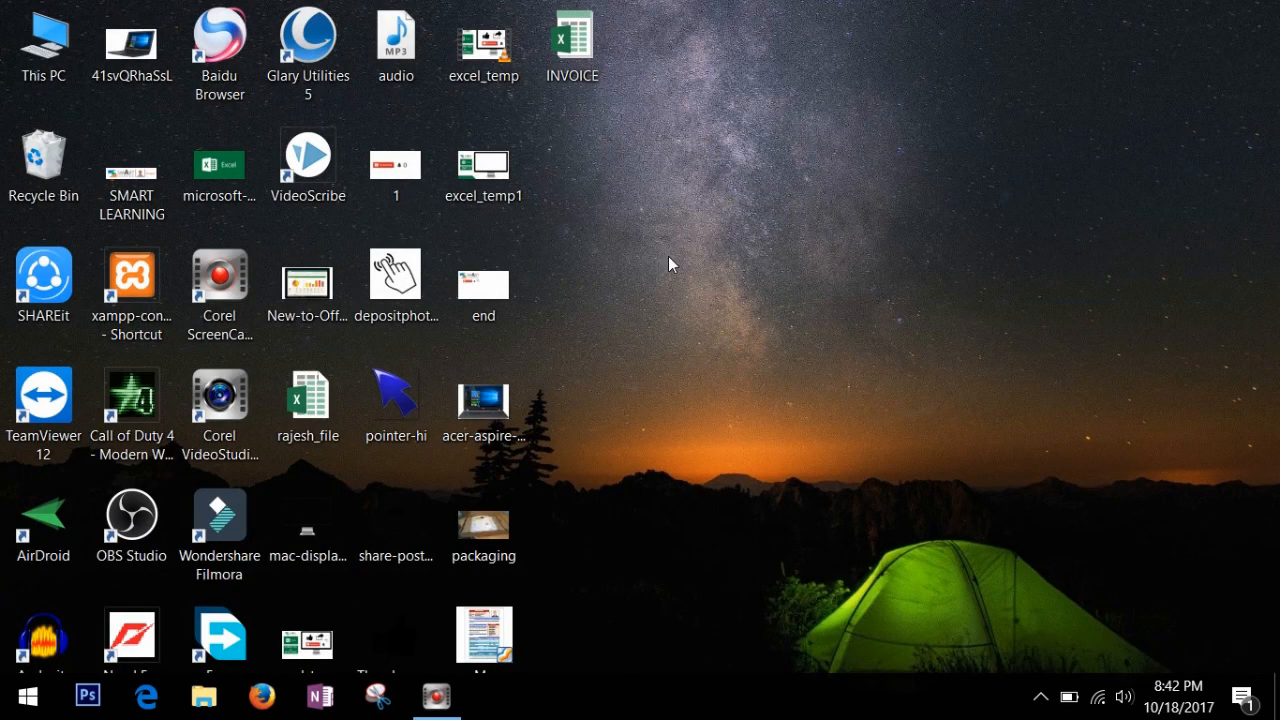
{"action": "double_click", "coordinate": [576, 50]}
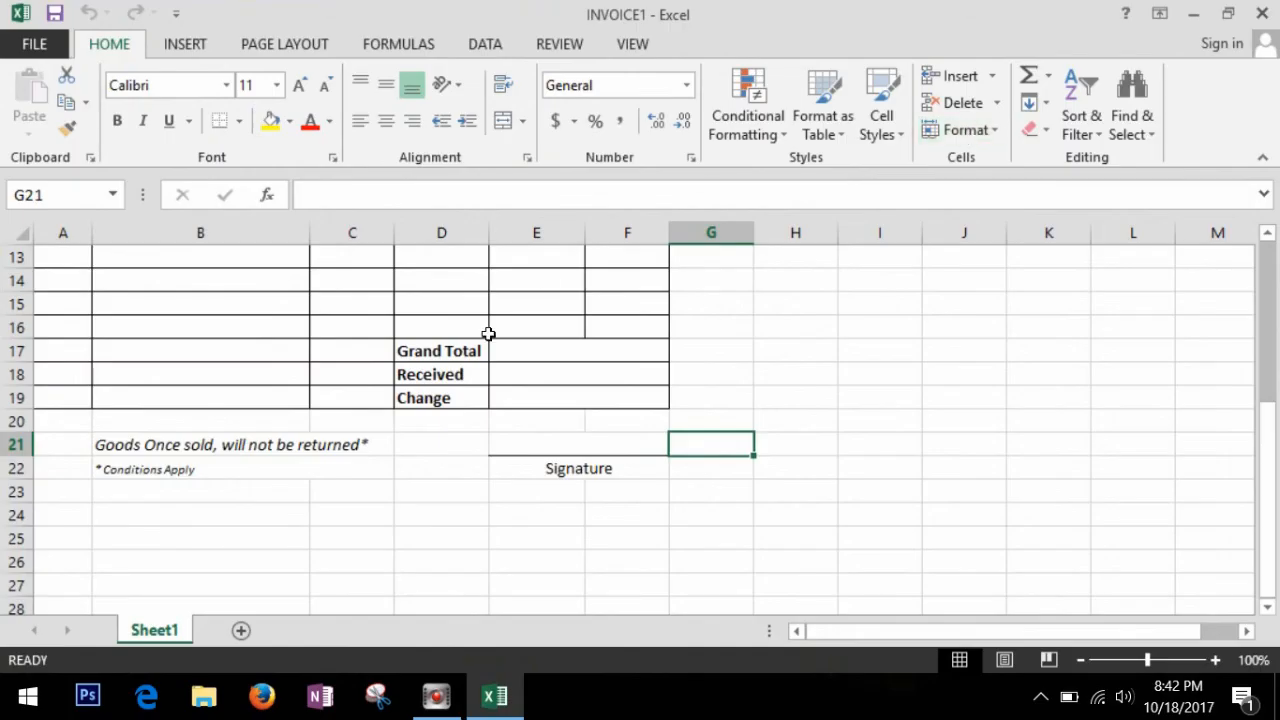
{"action": "left_click", "coordinate": [338, 300]}
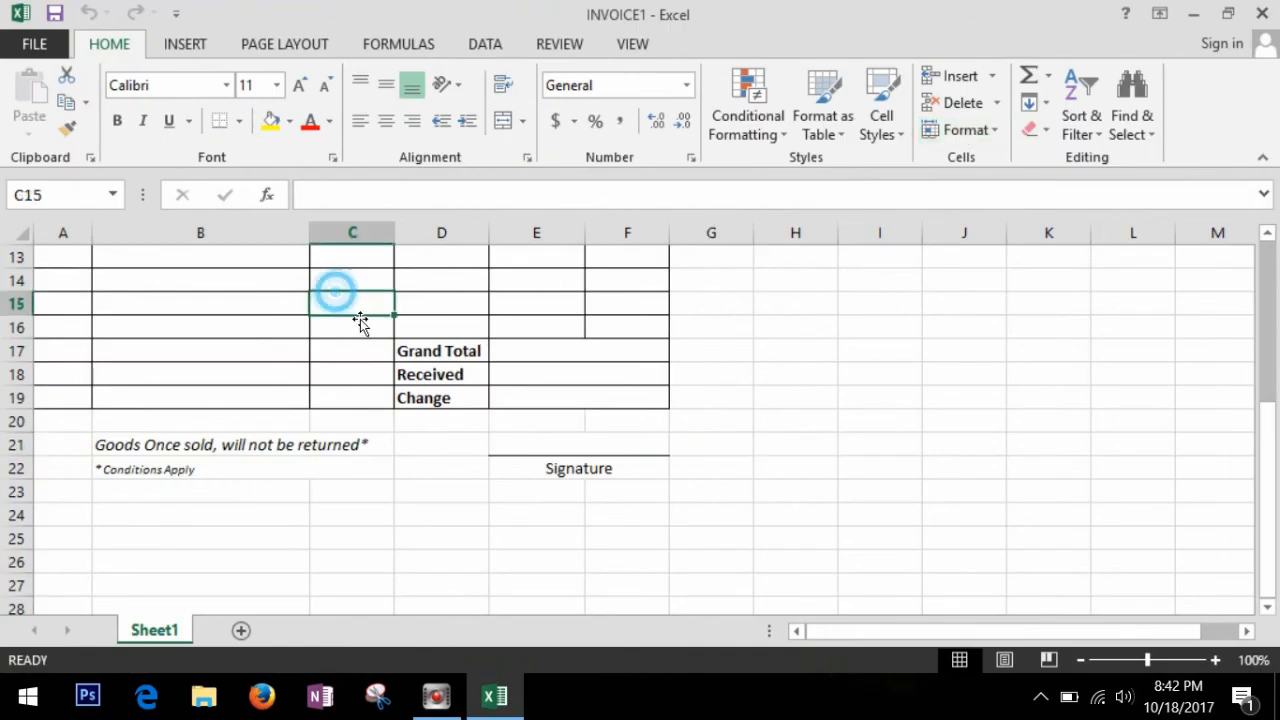
- Set the bill's date to 10/10/2017 in the Date box and enter the customer's name in the To: field
{"action": "scroll", "coordinate": [360, 319], "scroll_direction": "up", "scroll_amount": 4}
{"action": "left_click", "coordinate": [571, 359]}
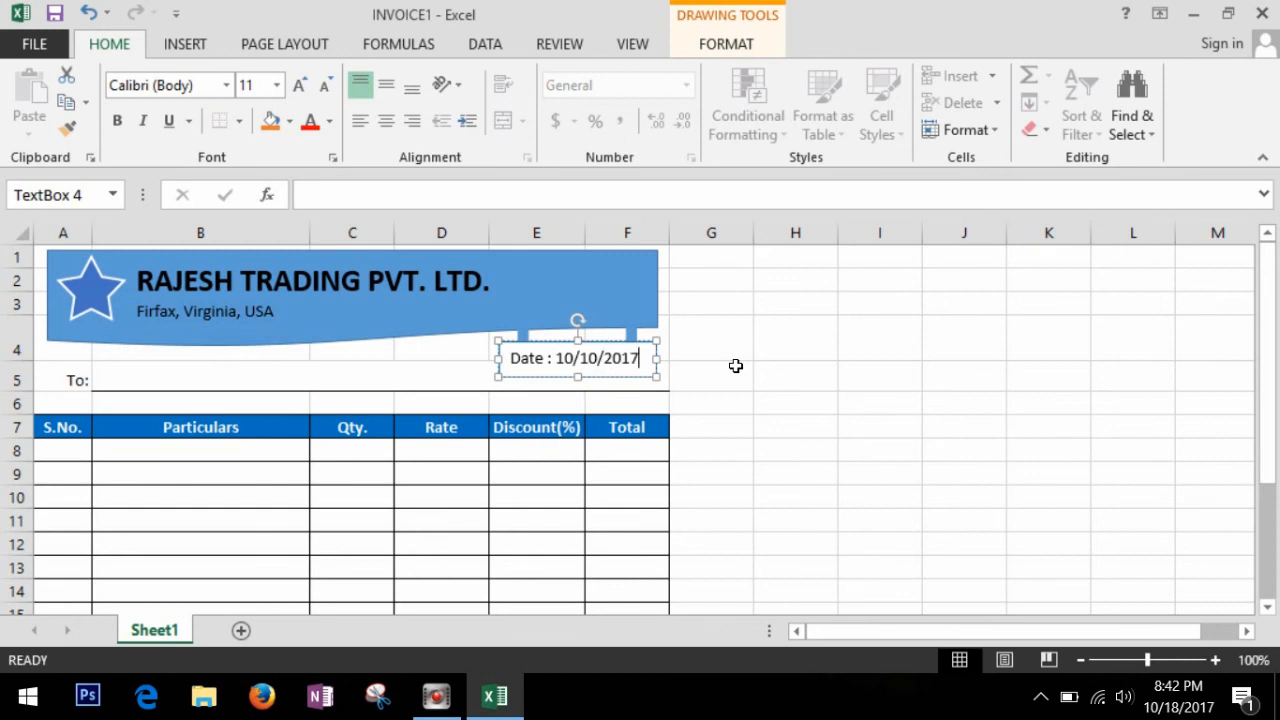
{"action": "left_click", "coordinate": [150, 380]}
{"action": "type", "text": "Mr. Faiz"}
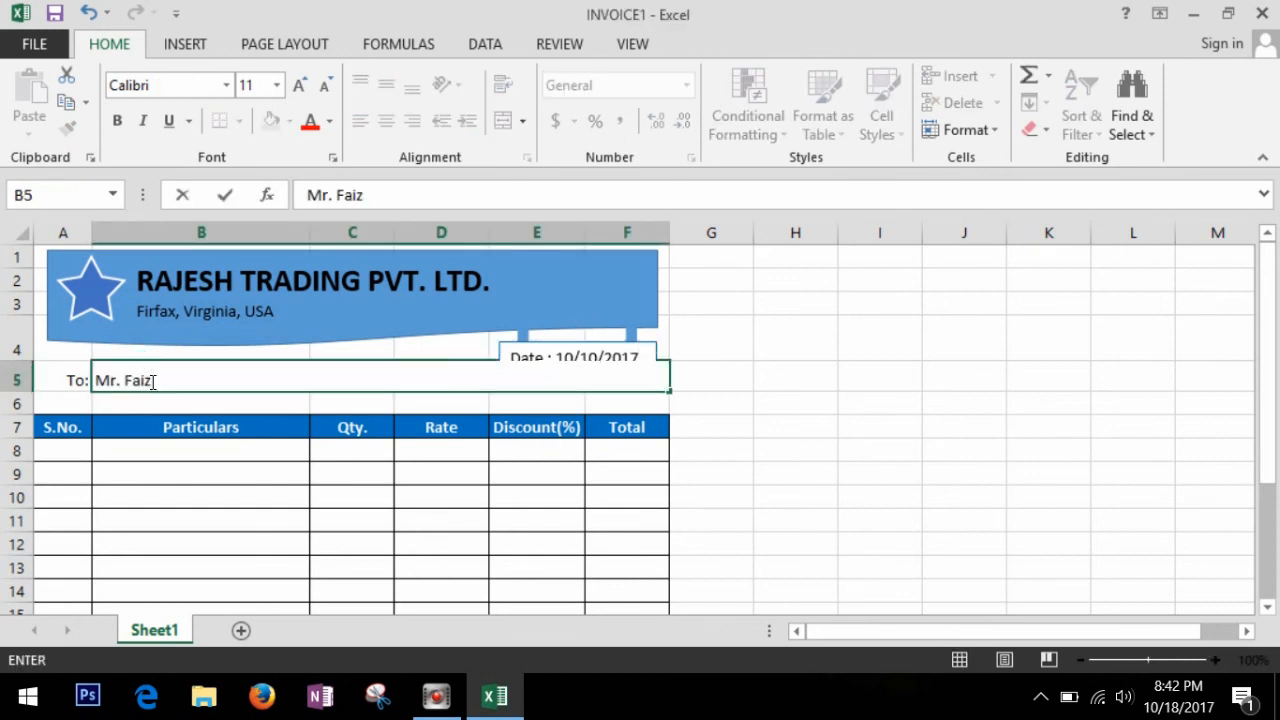
{"action": "type", "text": " Patel"}
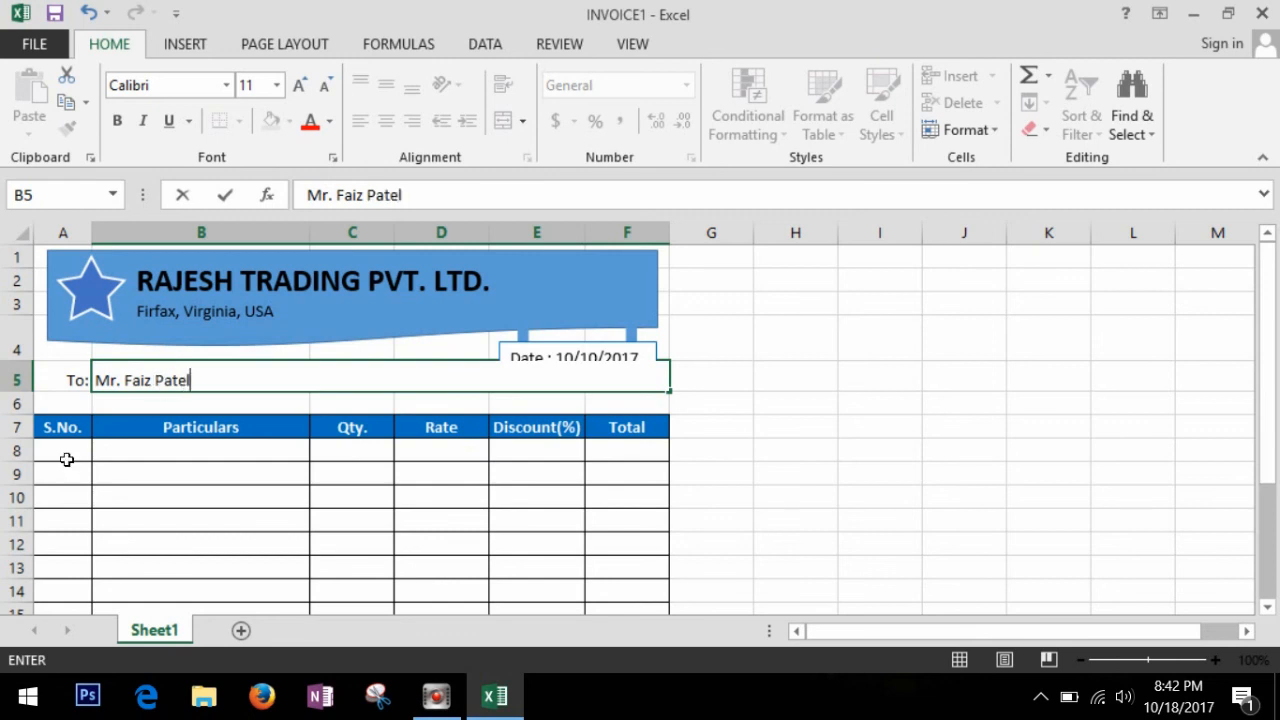
- Enter the bill's first item in row 8 as S.No. 1, Apple, quantity 14 and rate 12, and check the Grand Total
{"action": "left_click", "coordinate": [66, 459]}
{"action": "type", "text": "1"}
{"action": "key", "text": "Tab"}
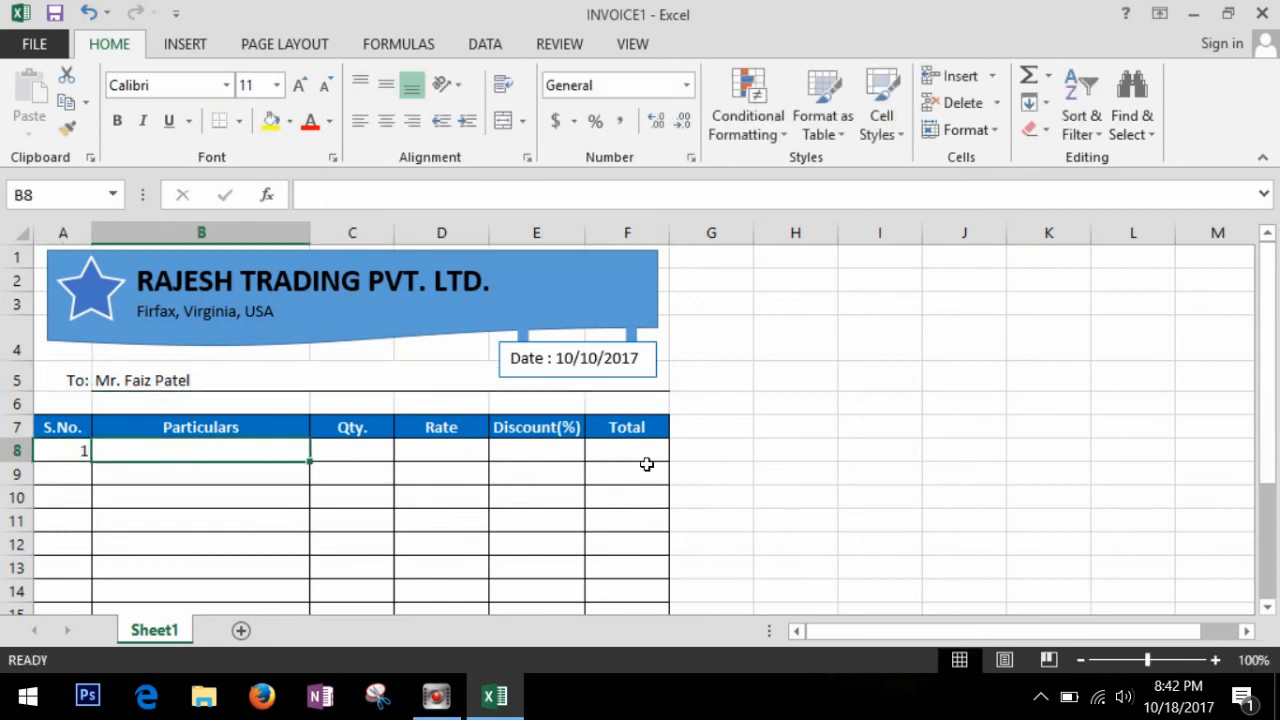
{"action": "type", "text": "Apple"}
{"action": "key", "text": "Tab"}
{"action": "type", "text": "14"}
{"action": "key", "text": "Tab"}
{"action": "type", "text": "1"}
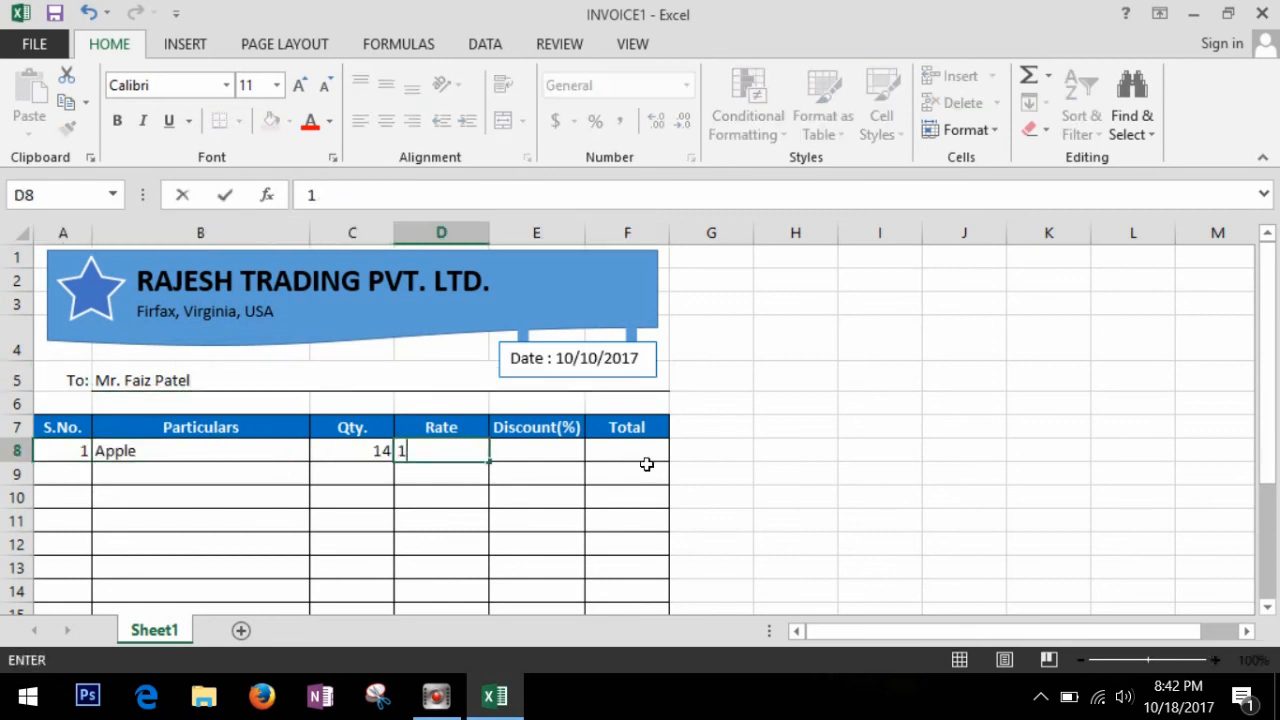
{"action": "type", "text": "2"}
{"action": "key", "text": "Tab"}
{"action": "scroll", "coordinate": [648, 464], "scroll_direction": "down", "scroll_amount": 3}
{"action": "left_click", "coordinate": [788, 470]}
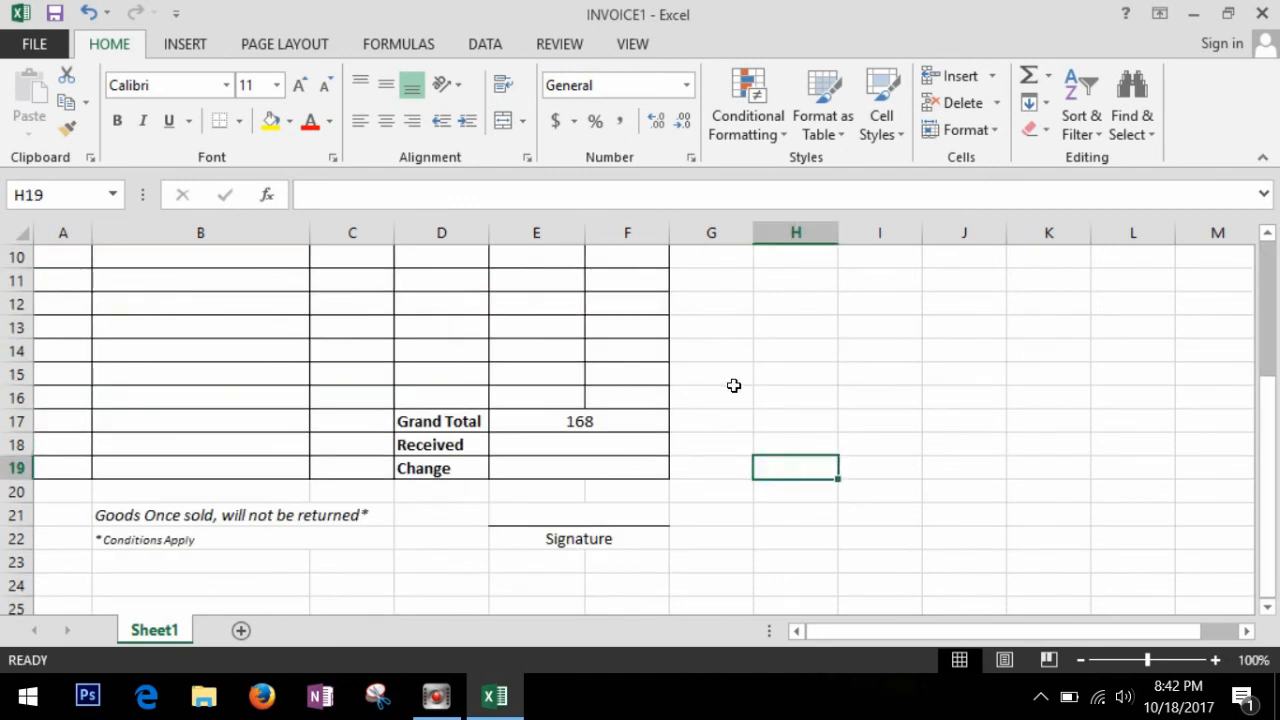
{"action": "scroll", "coordinate": [734, 386], "scroll_direction": "up", "scroll_amount": 3}
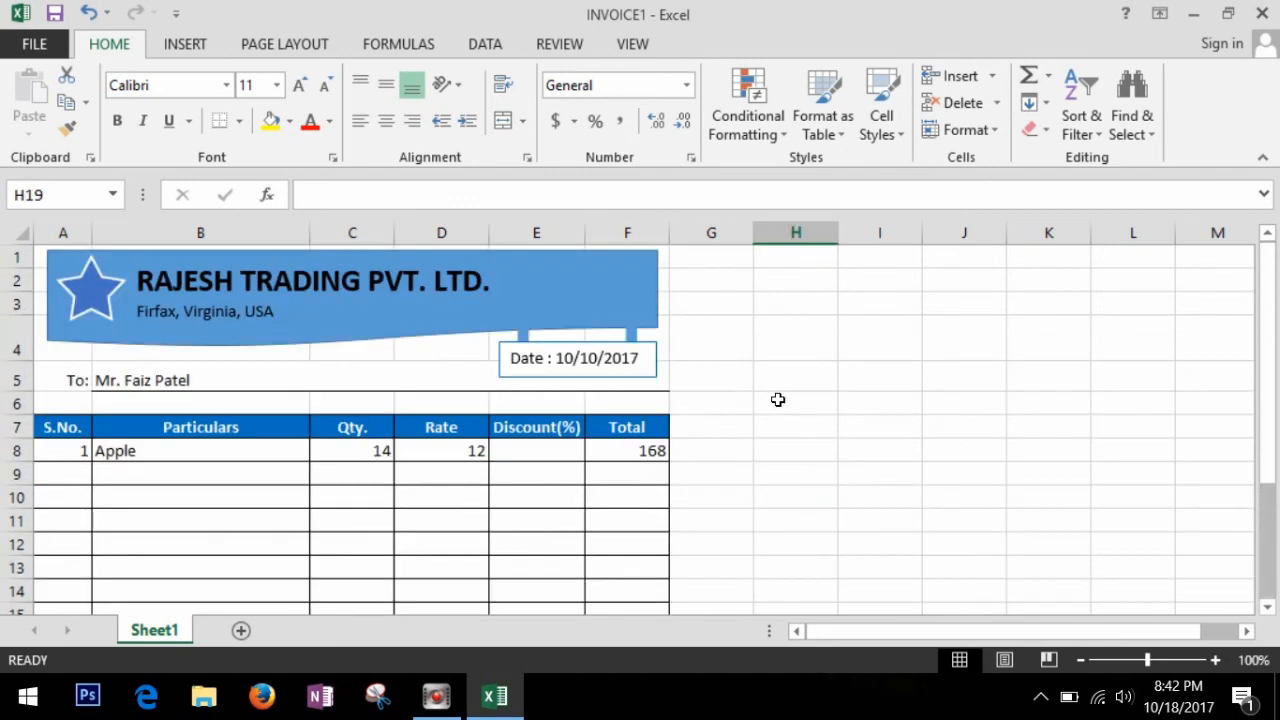
{"action": "key", "text": "ctrl+s"}
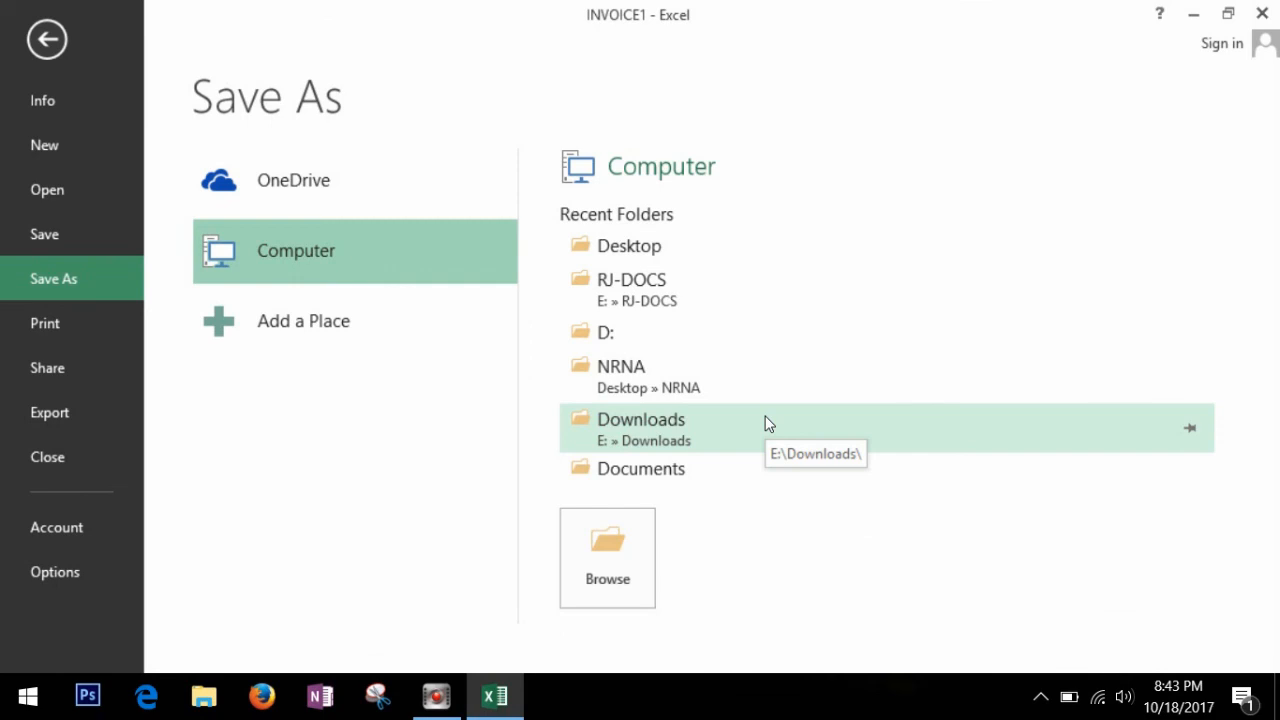
{"action": "left_click", "coordinate": [50, 53]}
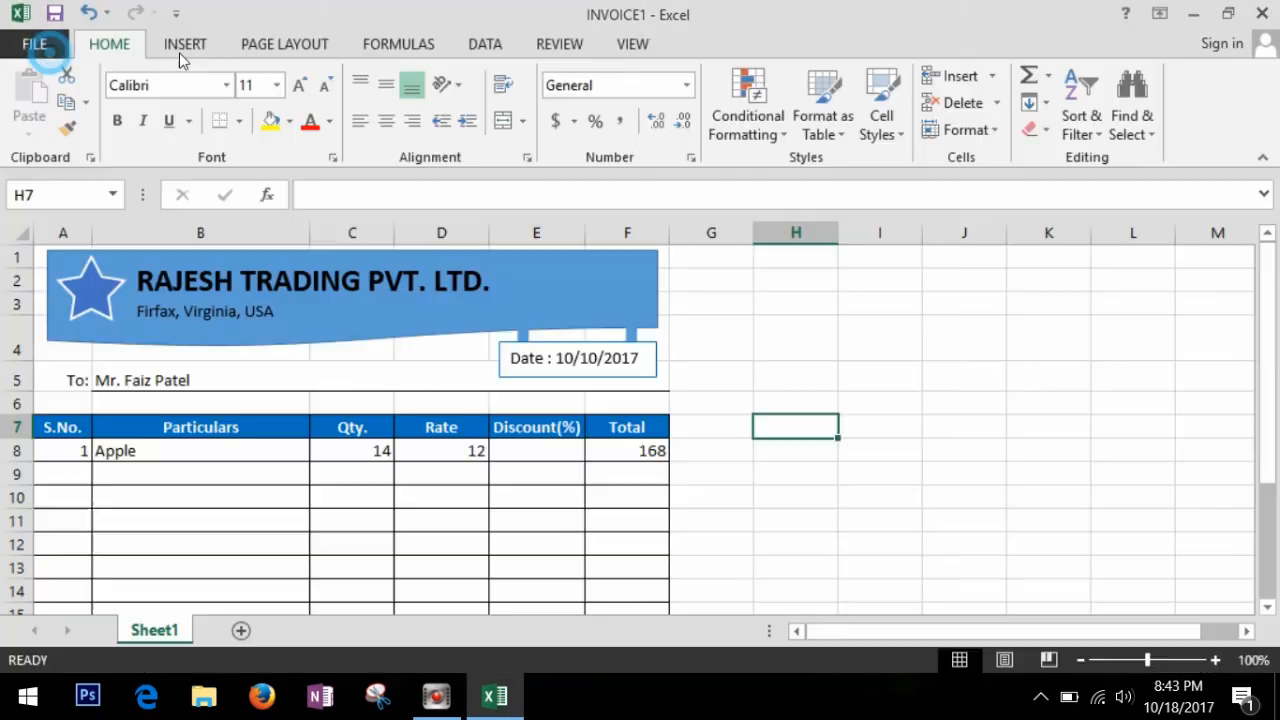
{"action": "left_click", "coordinate": [852, 359]}
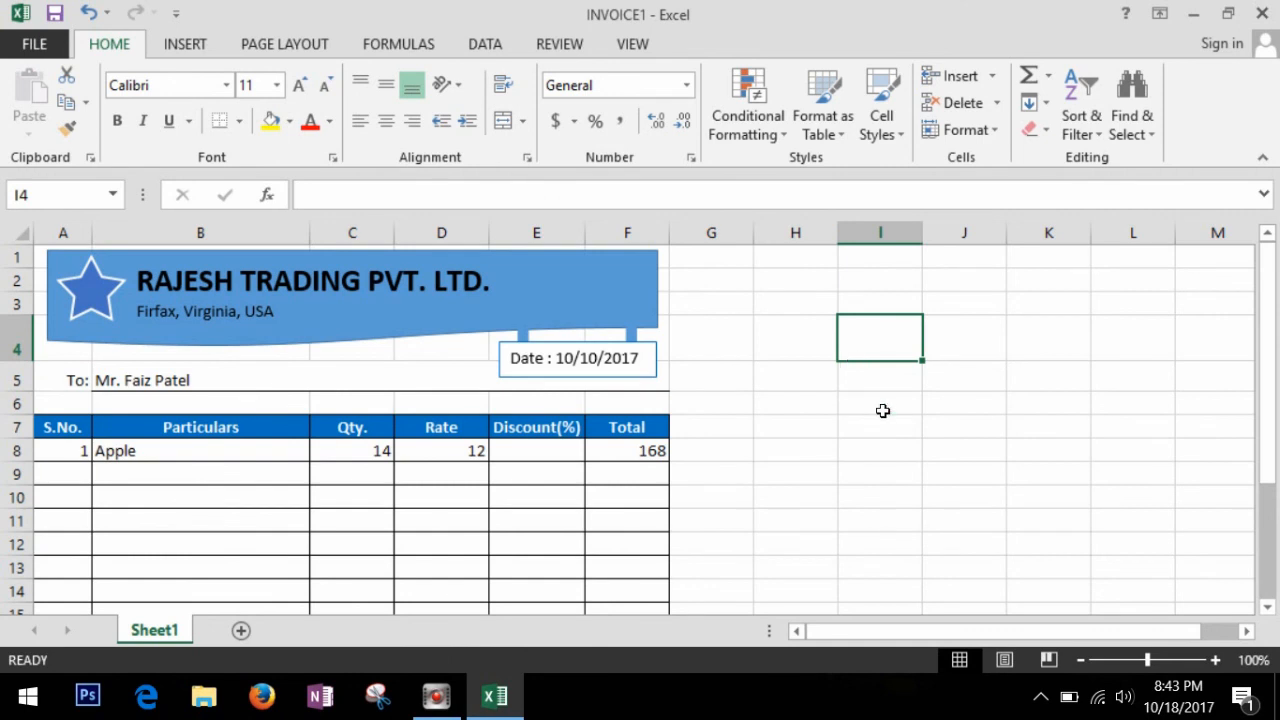
- Save the filled bill on the Desktop as an Excel Workbook named with the customer's first name followed by _invoice
{"action": "key", "text": "ctrl+s"}
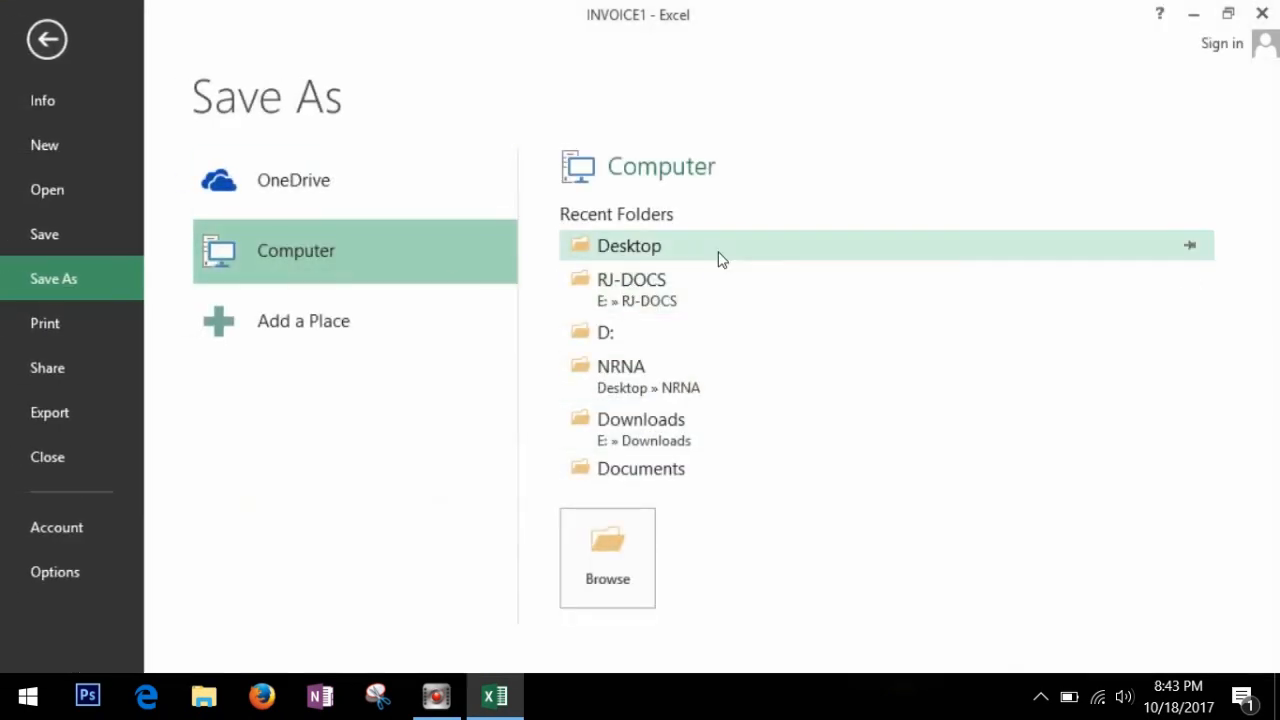
{"action": "left_click", "coordinate": [593, 518]}
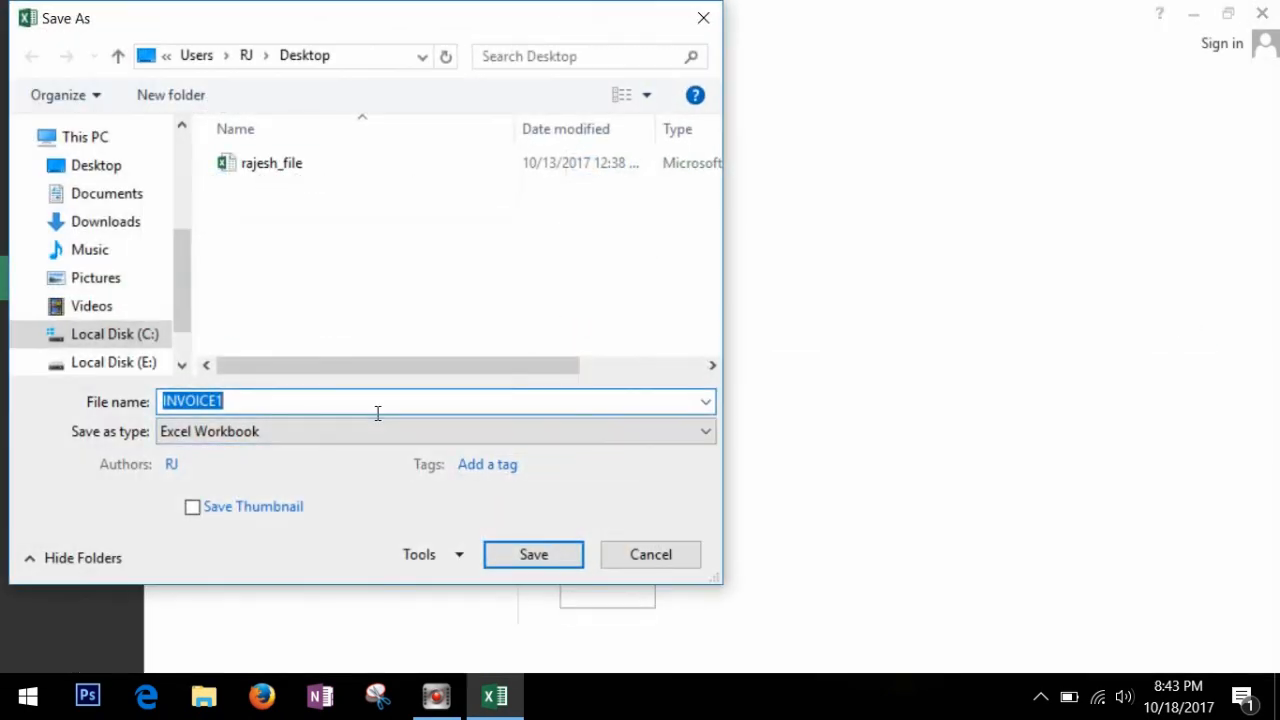
{"action": "type", "text": "i"}
{"action": "key", "text": "BackSpace"}
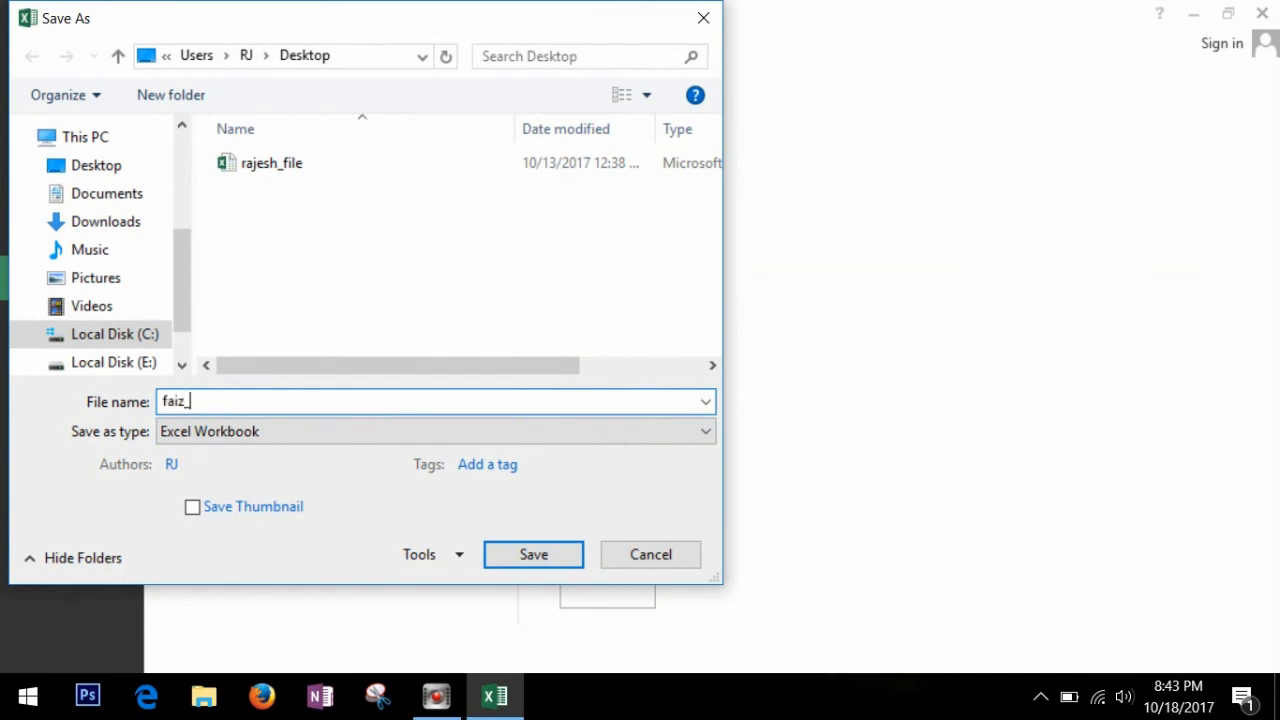
{"action": "key", "text": "Return"}
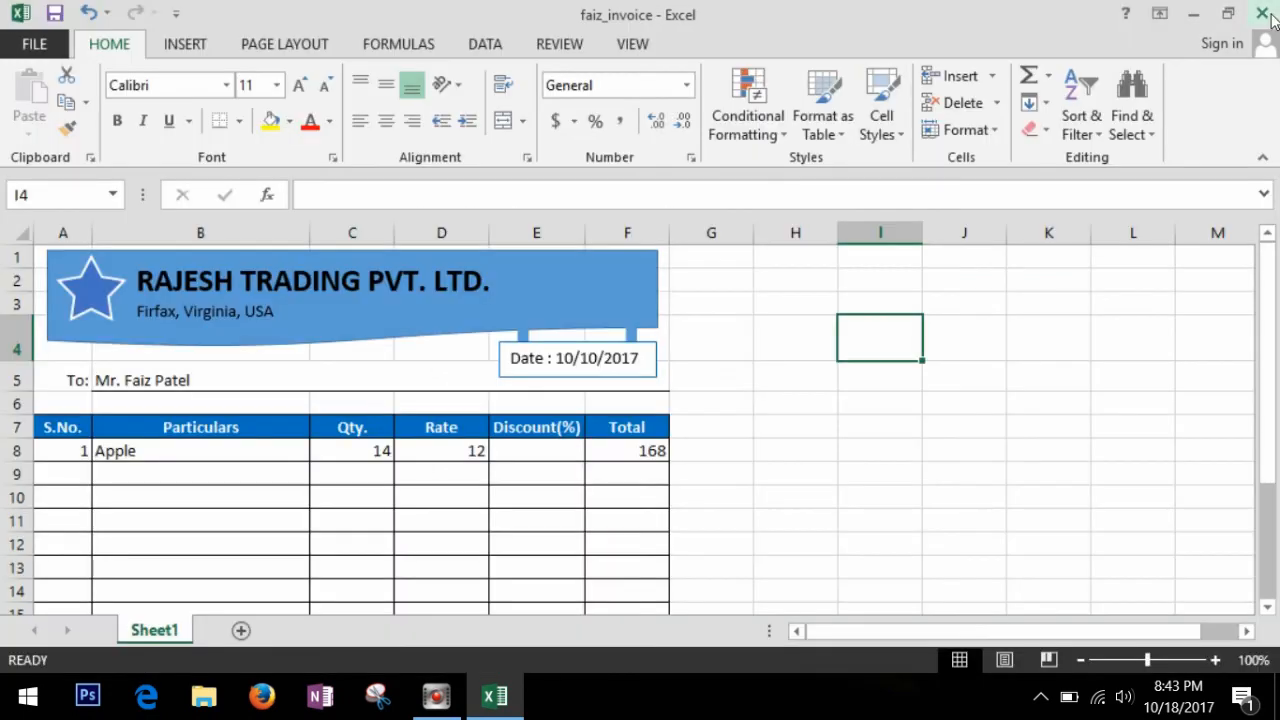
- Close the saved bill, open another blank bill from the Desktop's INVOICE template and look it over
{"action": "left_click", "coordinate": [1263, 10]}
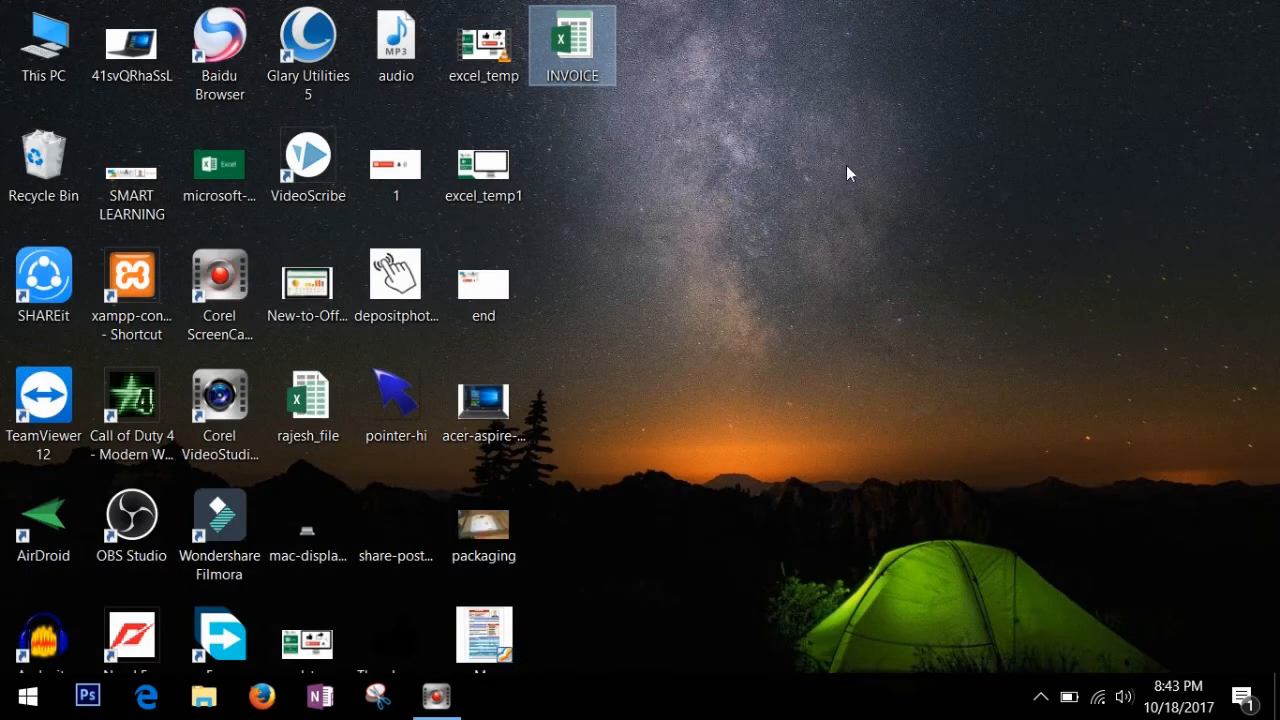
{"action": "double_click", "coordinate": [594, 55]}
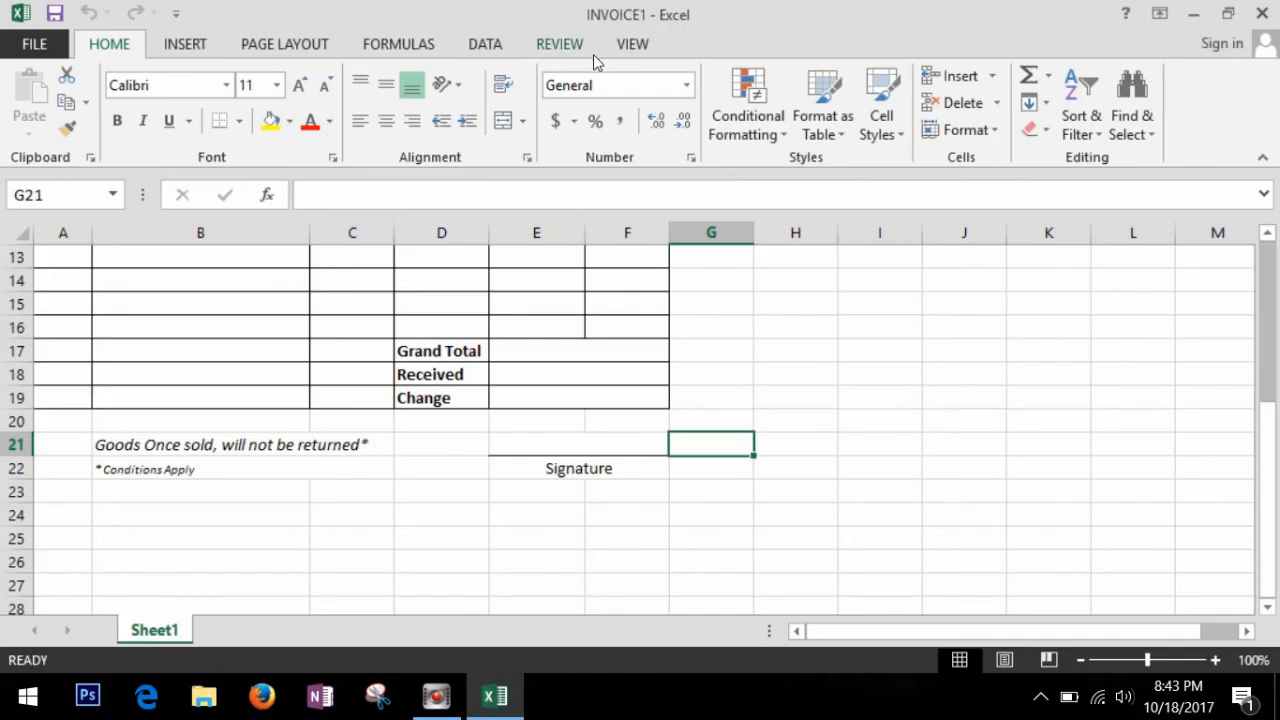
{"action": "scroll", "coordinate": [810, 368], "scroll_direction": "down", "scroll_amount": 3}
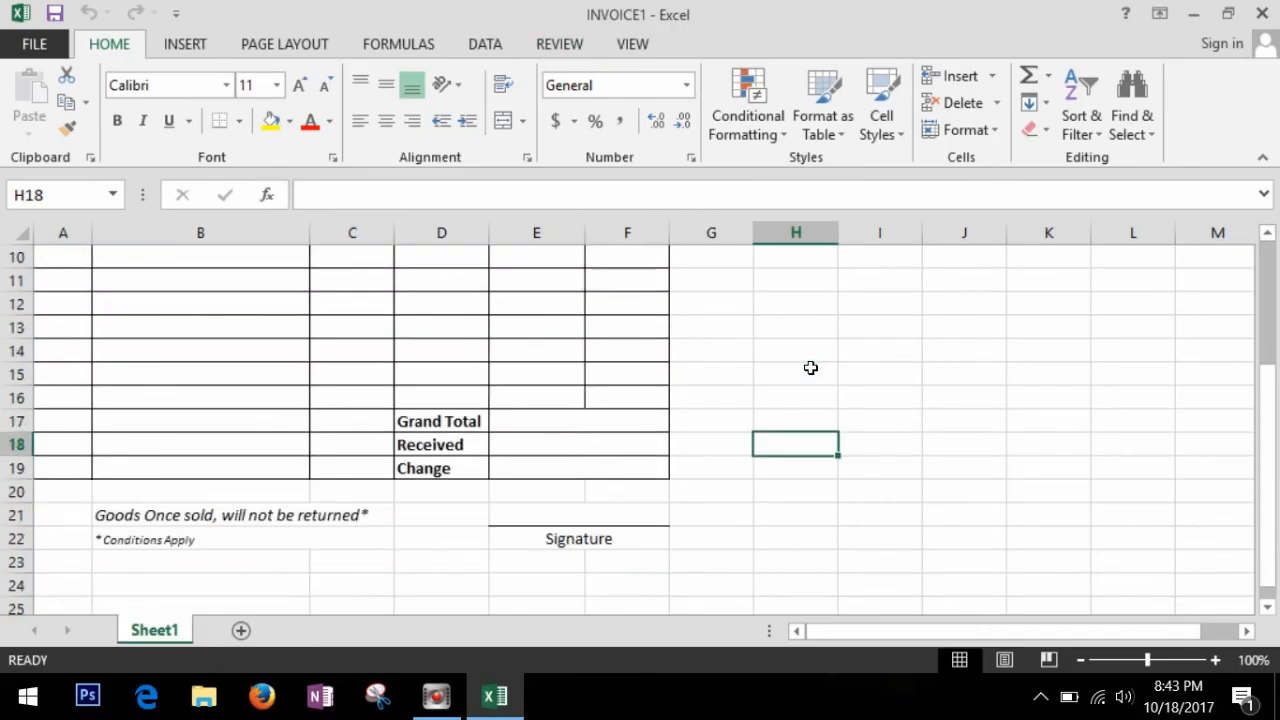
{"action": "scroll", "coordinate": [810, 368], "scroll_direction": "up", "scroll_amount": 3}
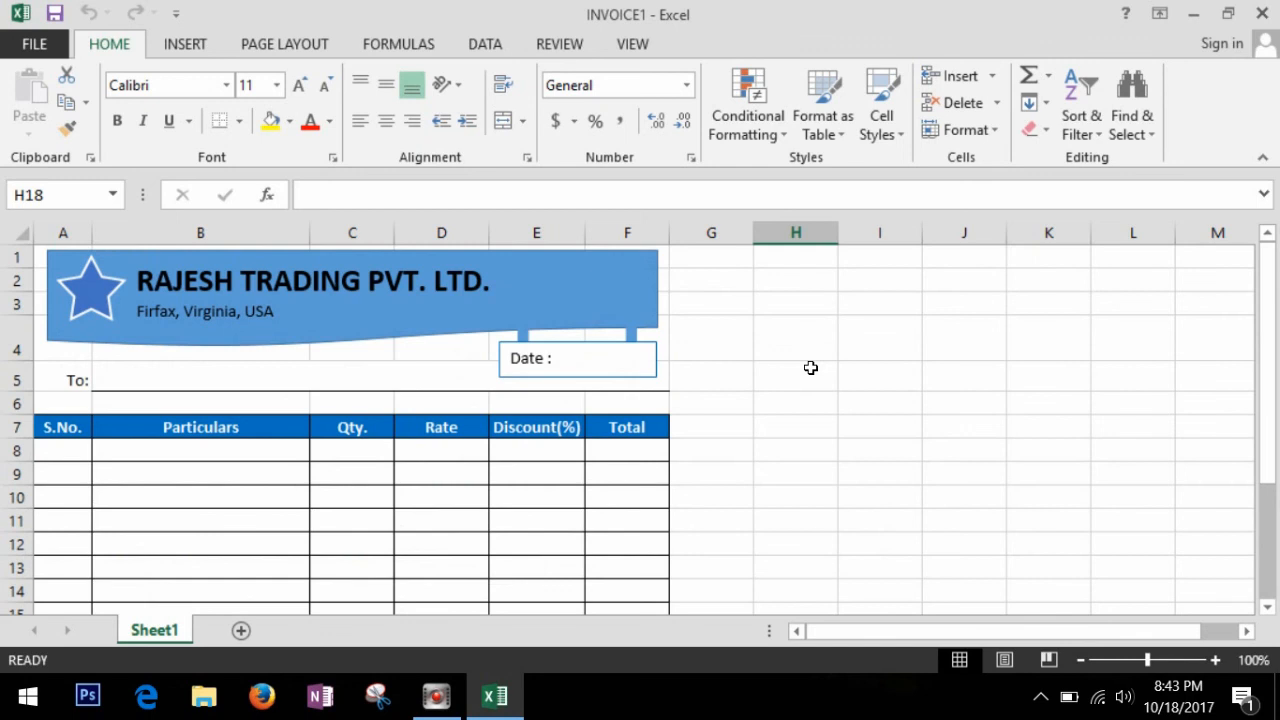